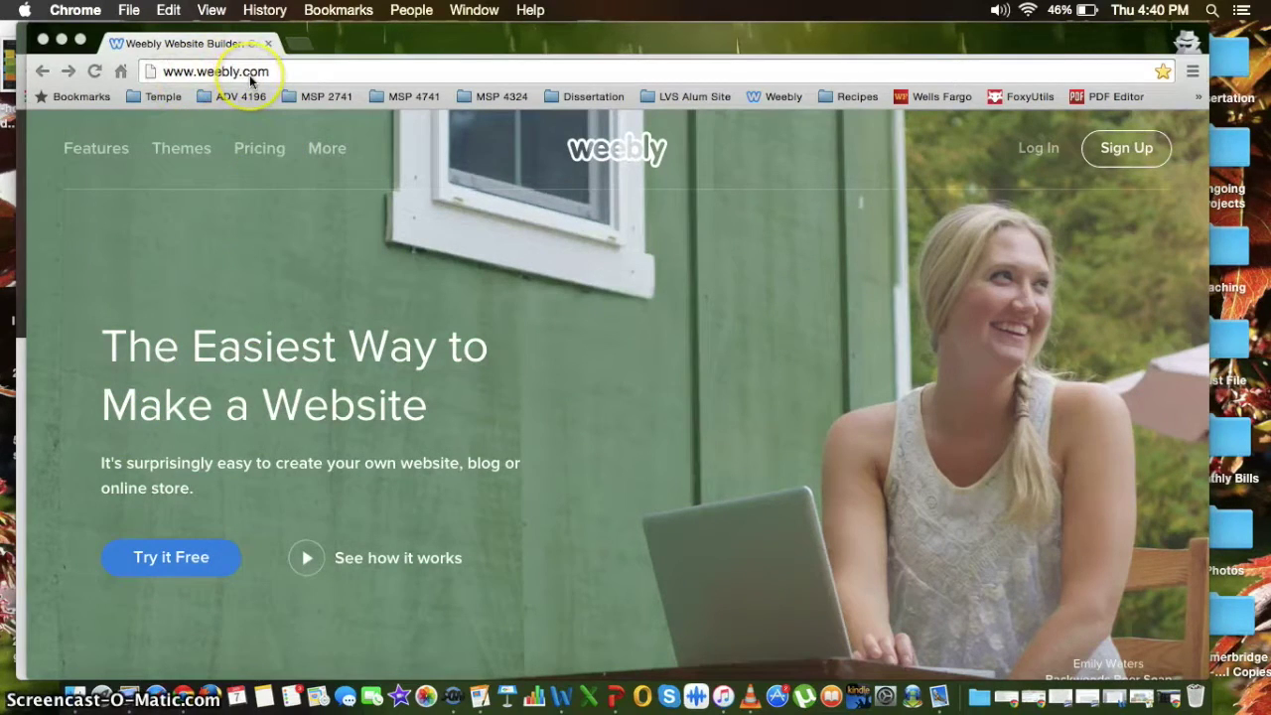
Step: Open the Themes page of the Weebly website and look over the themes on offer
click(189, 151)
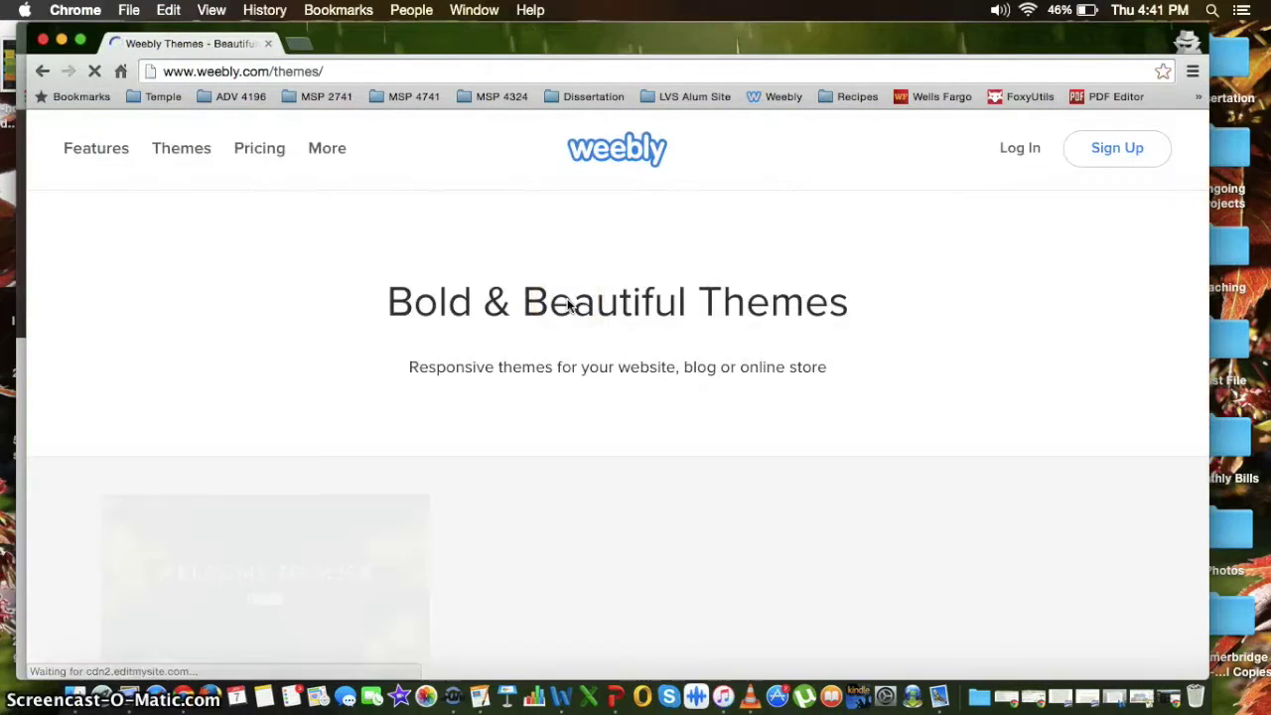
scroll(567, 303, down, 5)
scroll(567, 305, down, 3)
scroll(567, 303, up, 8)
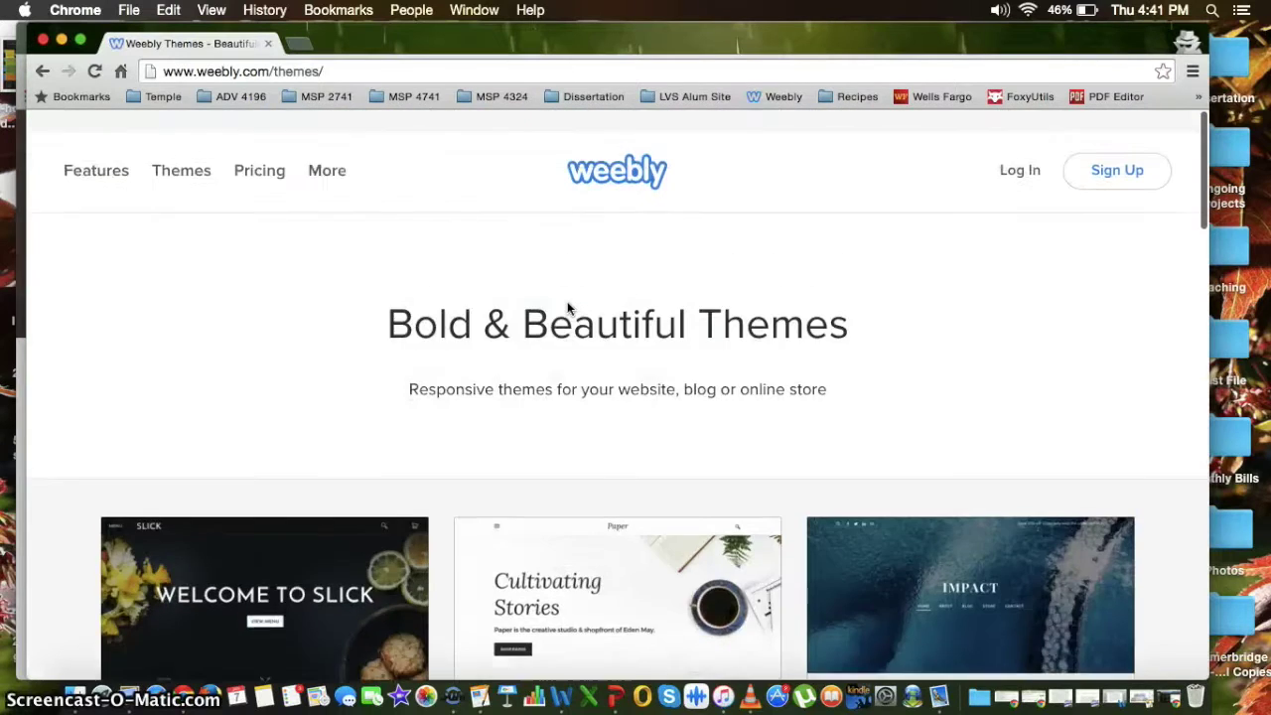
Step: Review the Free, Starter, Pro and Business plans on the Pricing page, including the detailed feature comparison
click(273, 162)
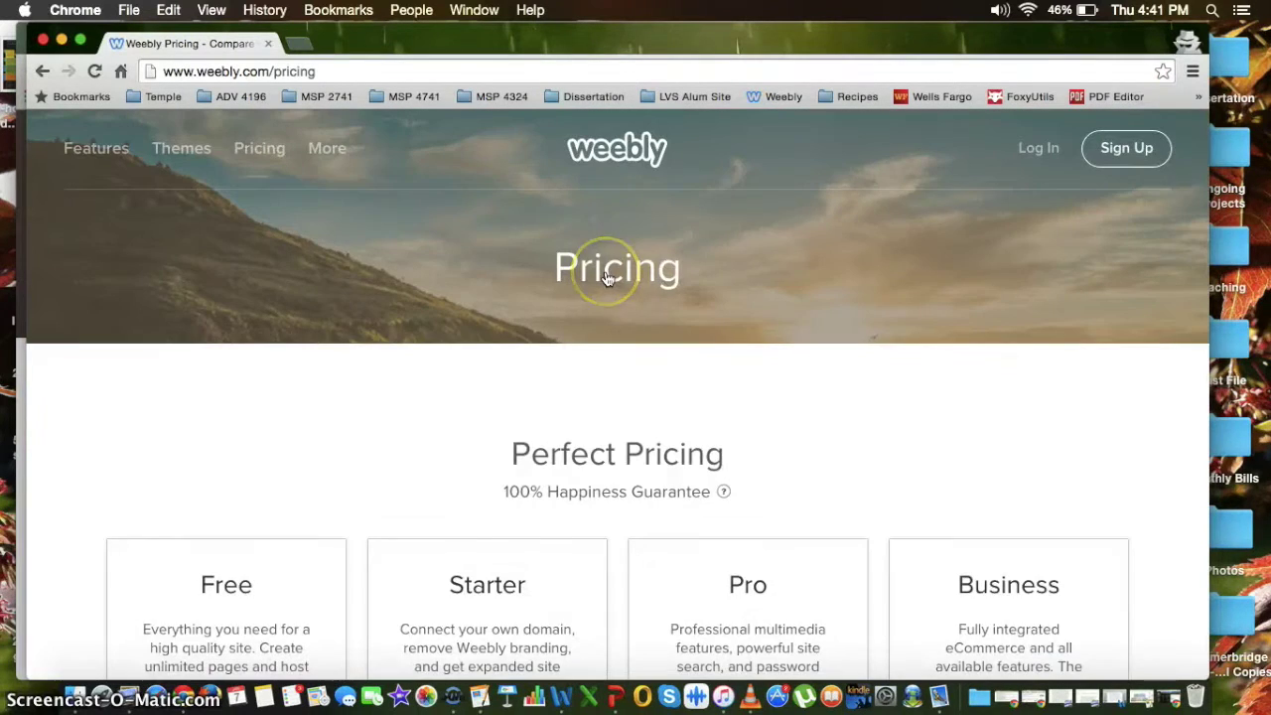
scroll(605, 278, down, 4)
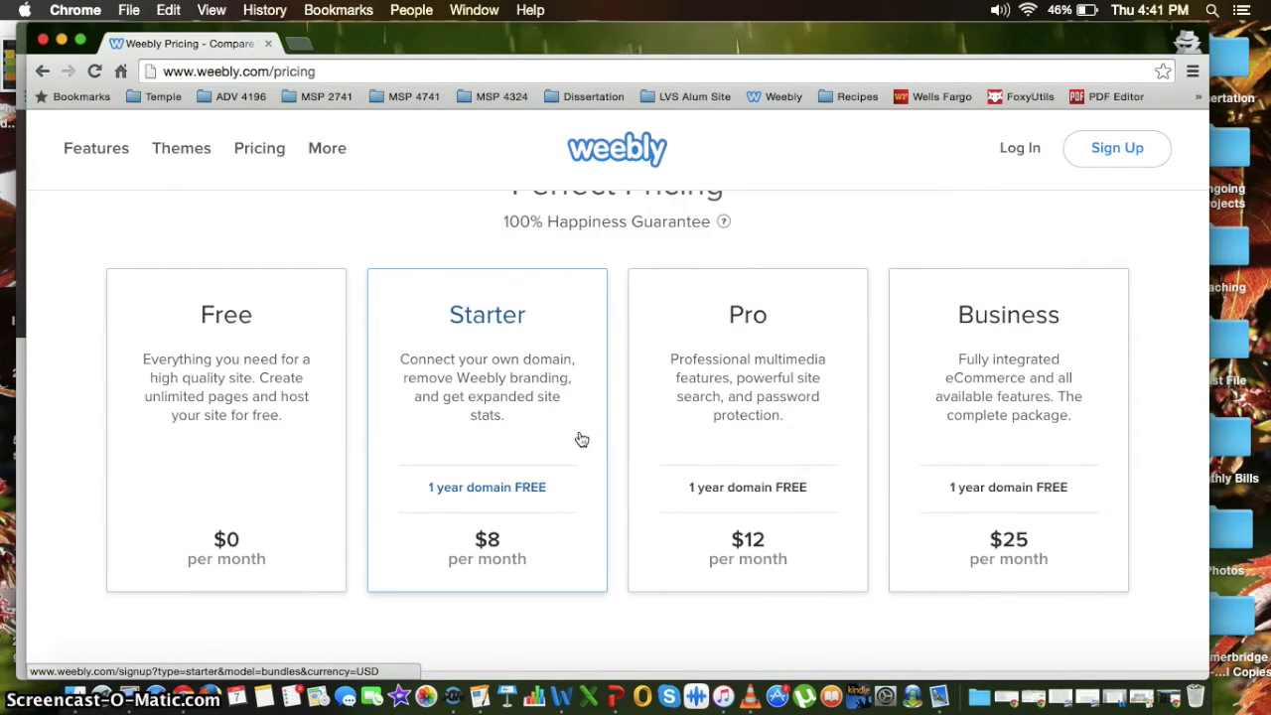
scroll(582, 440, down, 2)
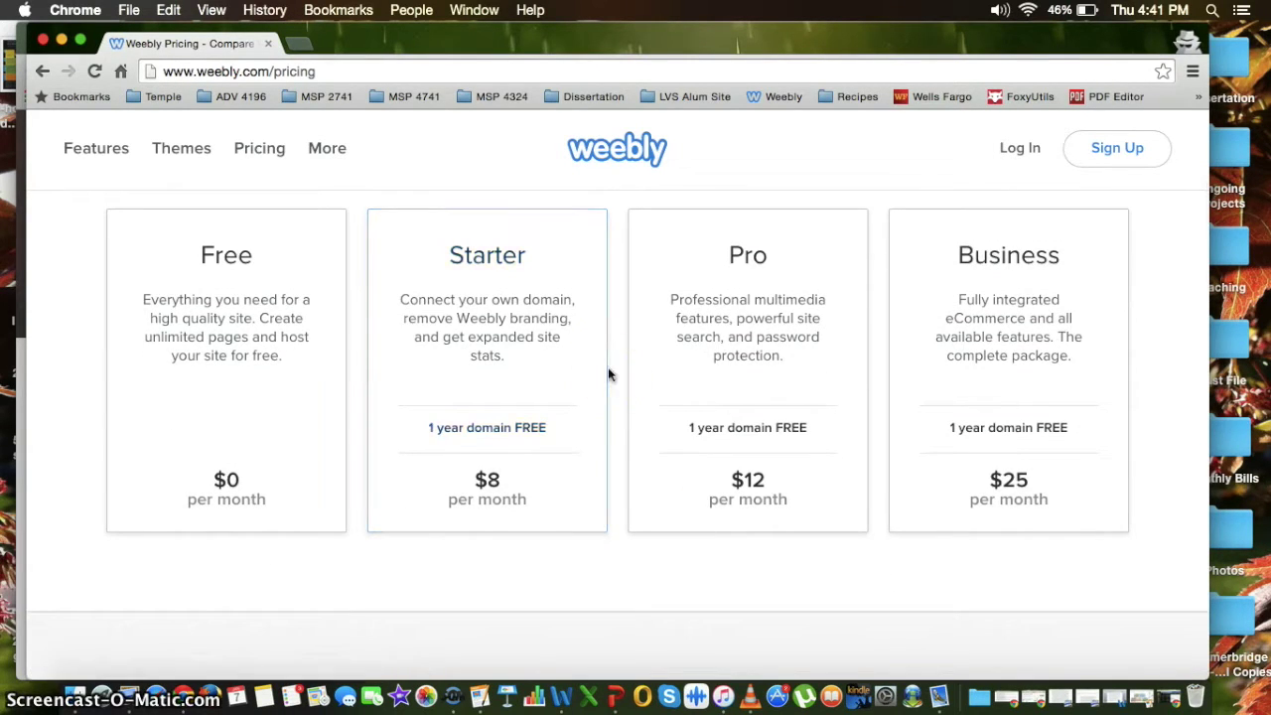
scroll(608, 369, down, 6)
scroll(607, 373, up, 1)
scroll(454, 384, down, 3)
scroll(429, 444, down, 3)
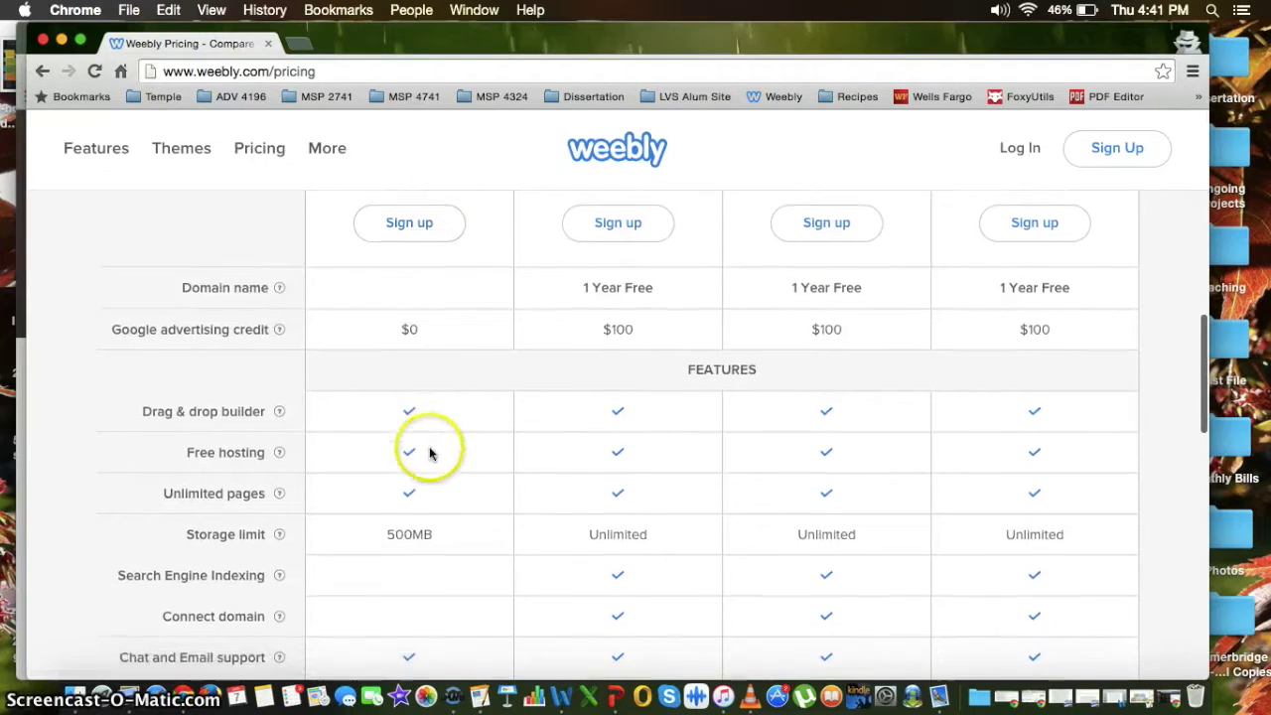
scroll(440, 588, up, 10)
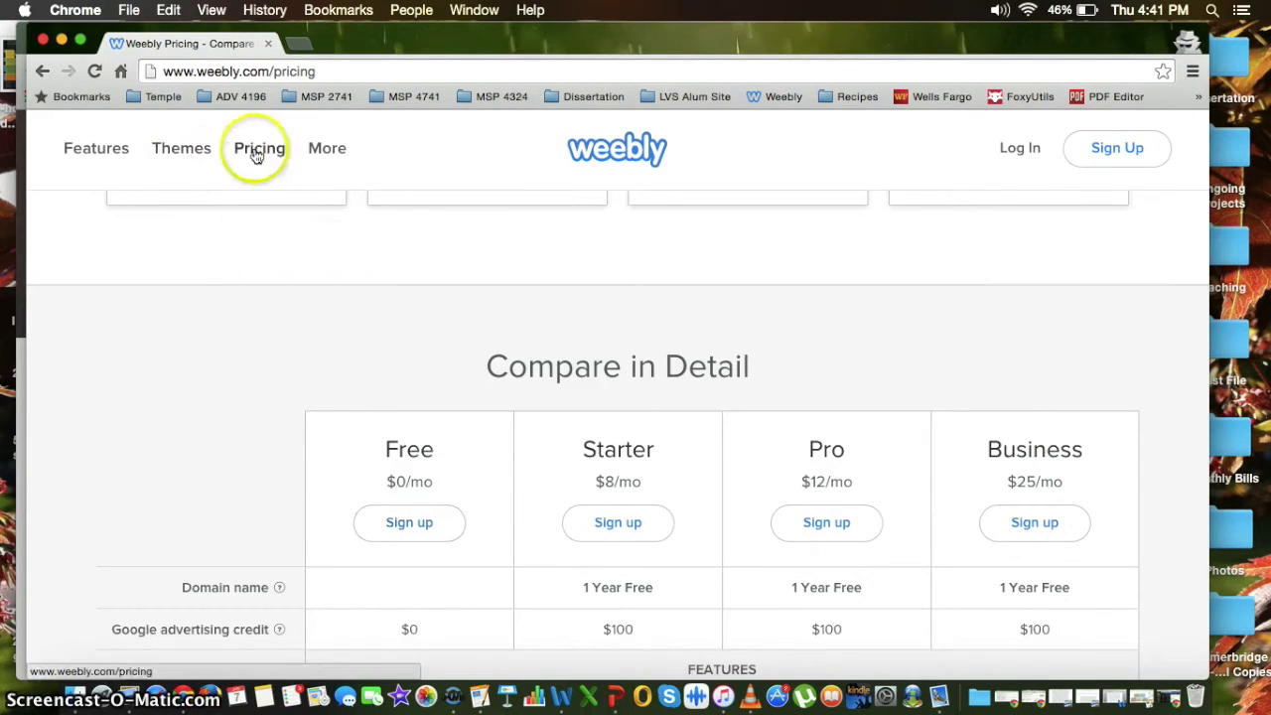
Step: Return to the Weebly home page and view the sign-up form for a new account
click(646, 149)
click(1151, 149)
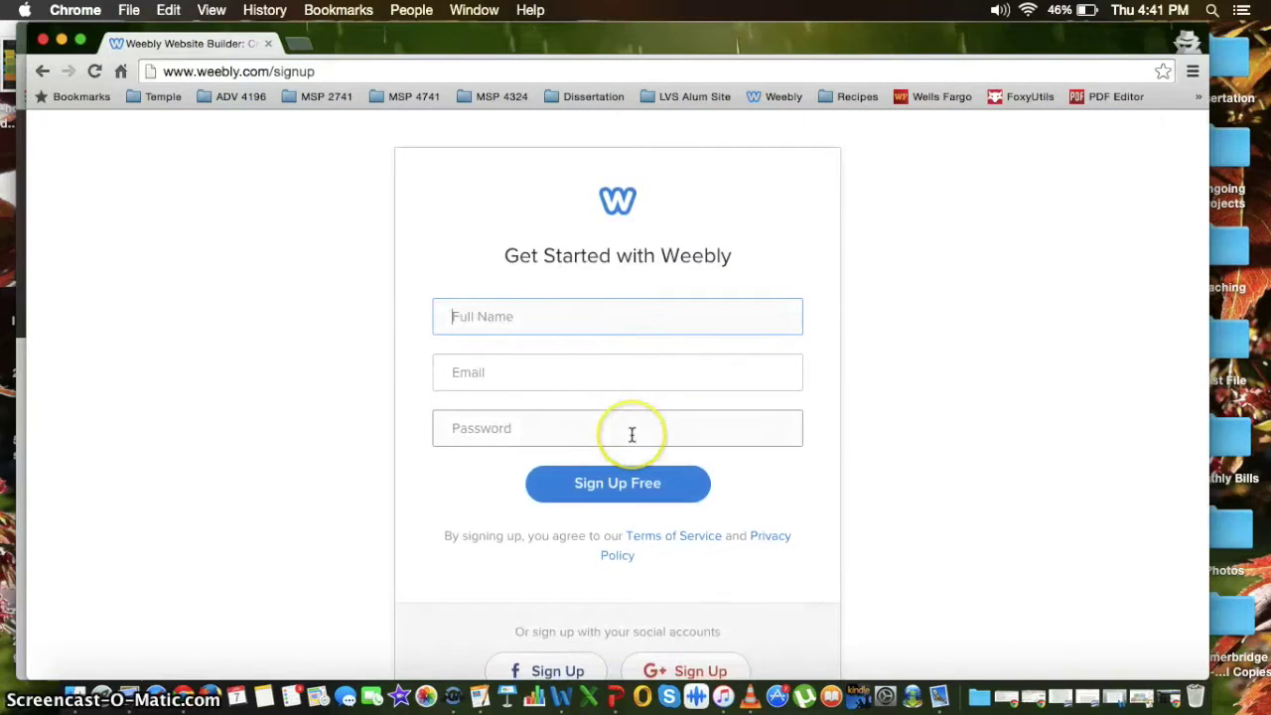
click(650, 365)
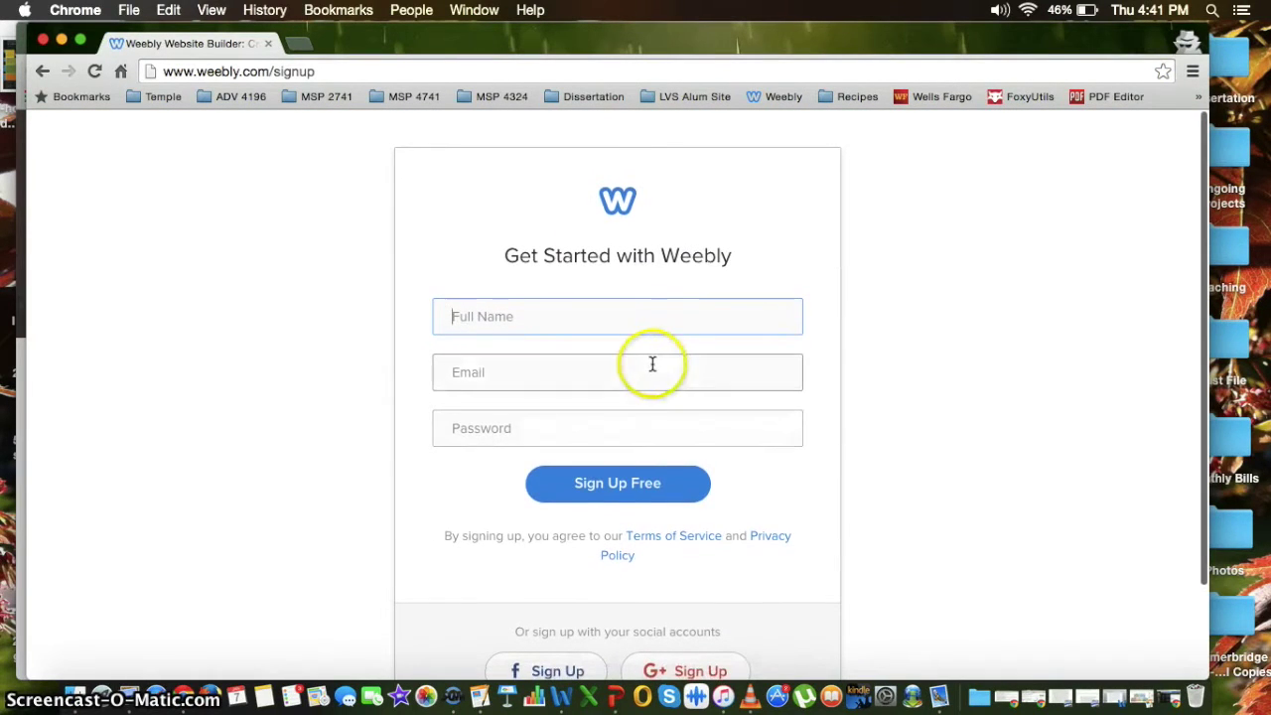
scroll(652, 364, down, 1)
scroll(644, 354, up, 1)
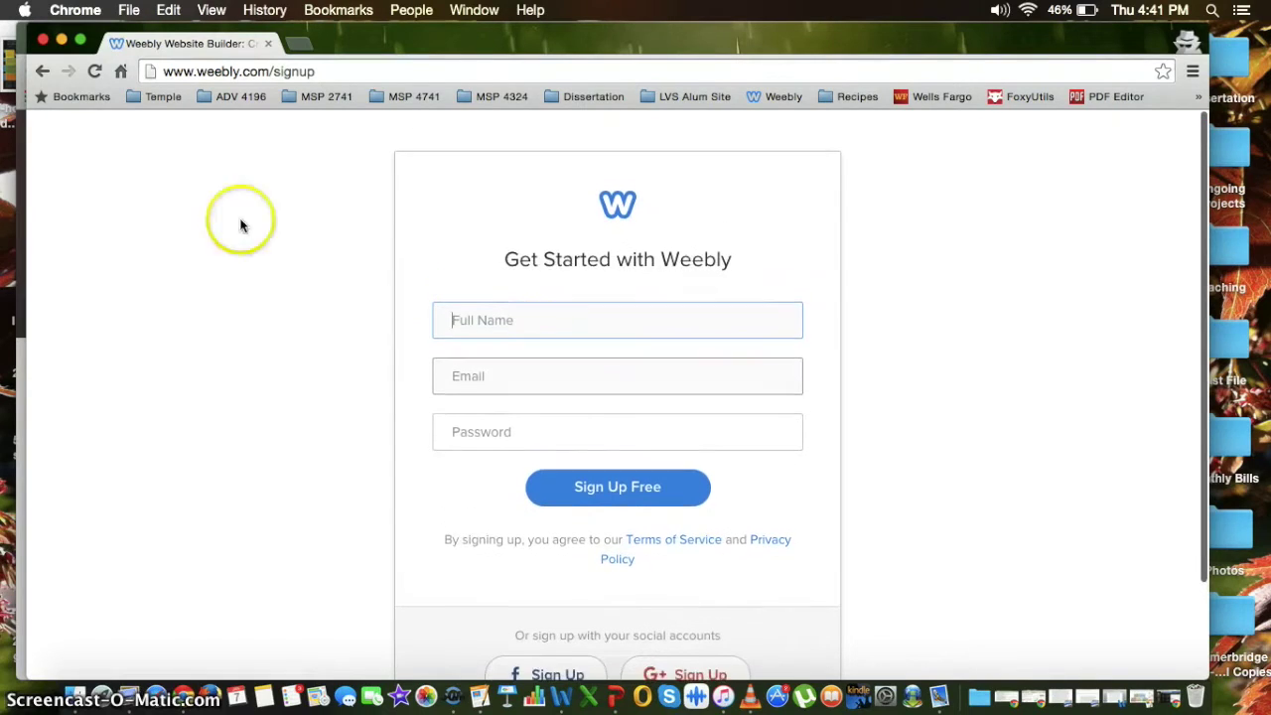
Step: Go back to the home page, view the log-in form and switch to the browser window with the signed-in Weebly dashboard
click(45, 74)
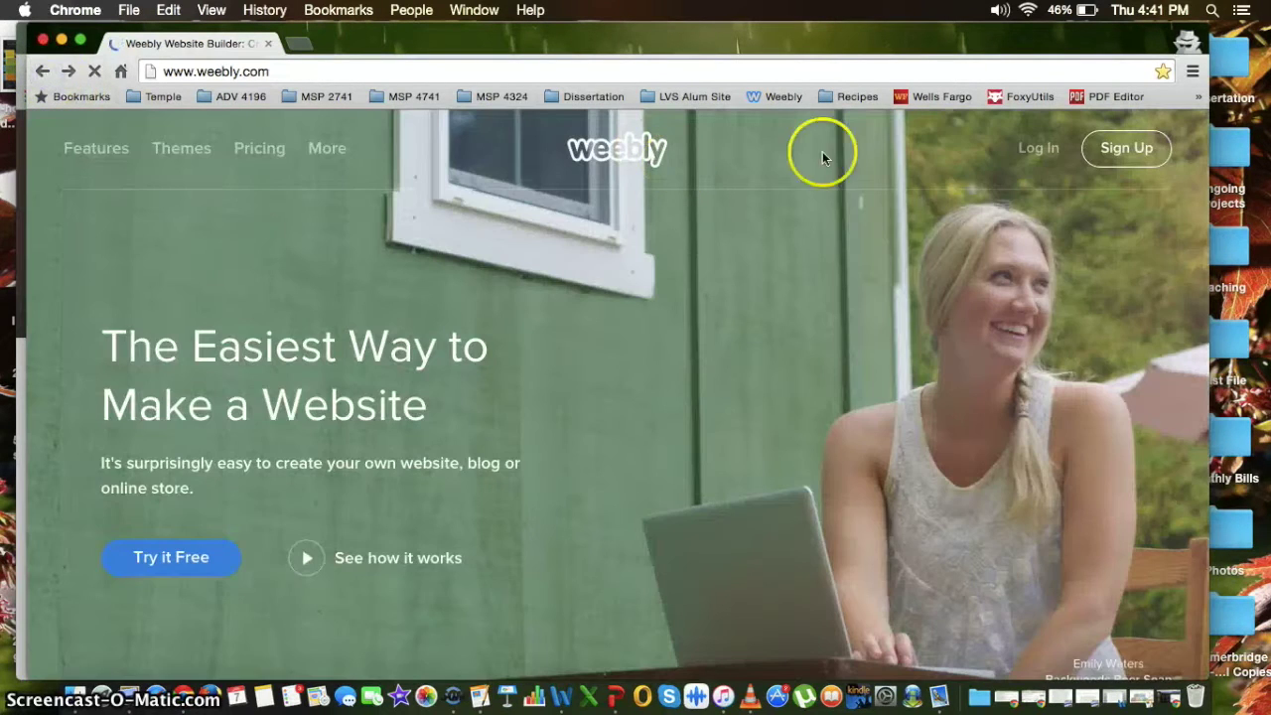
click(1035, 148)
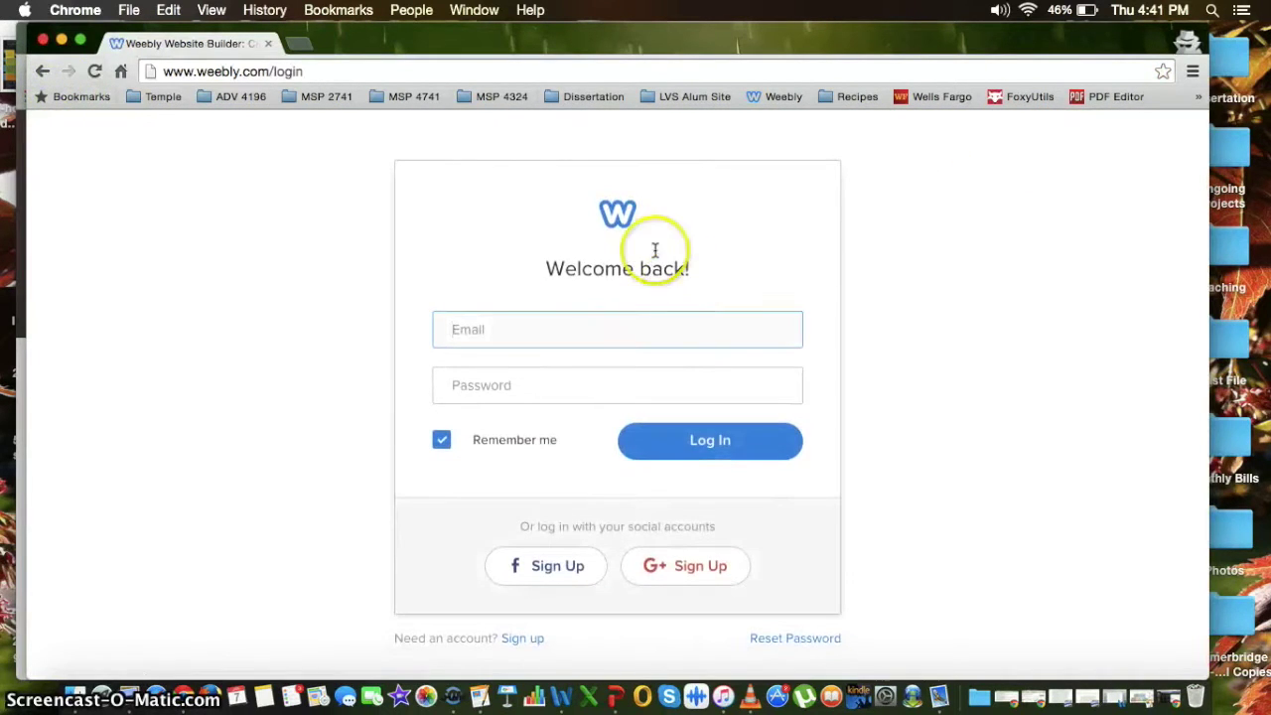
key(ctrl+Up)
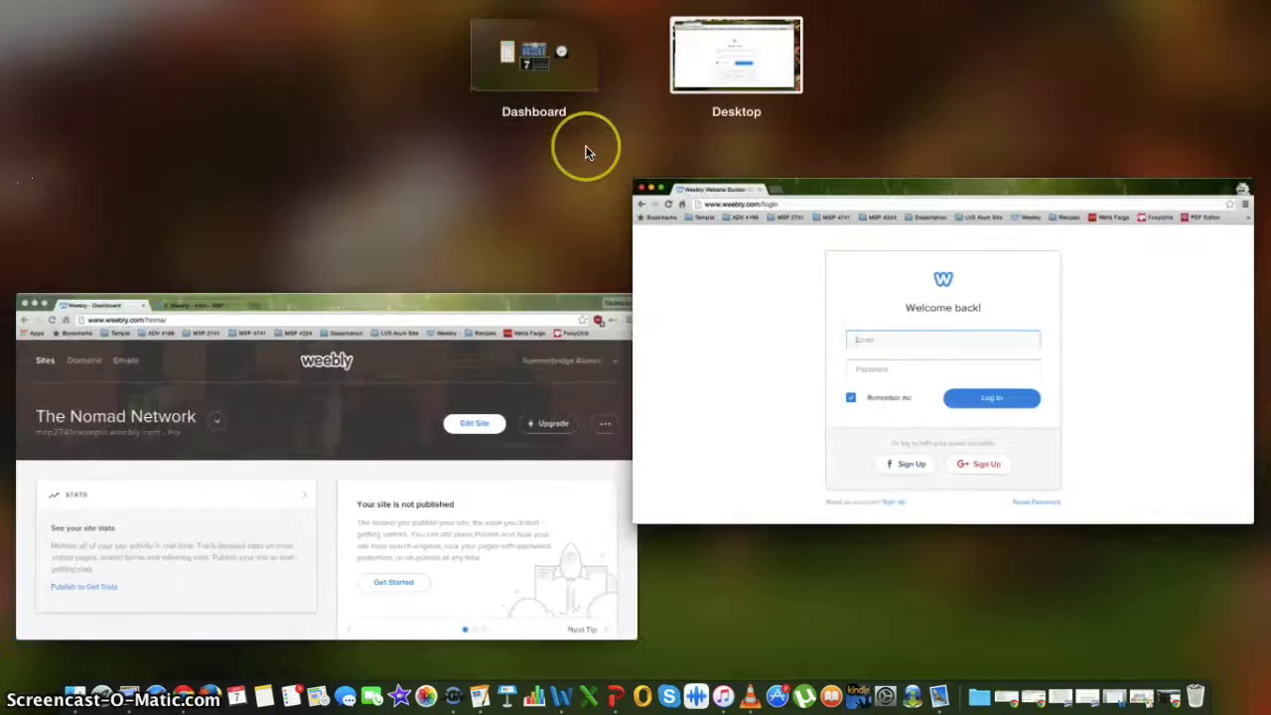
click(420, 425)
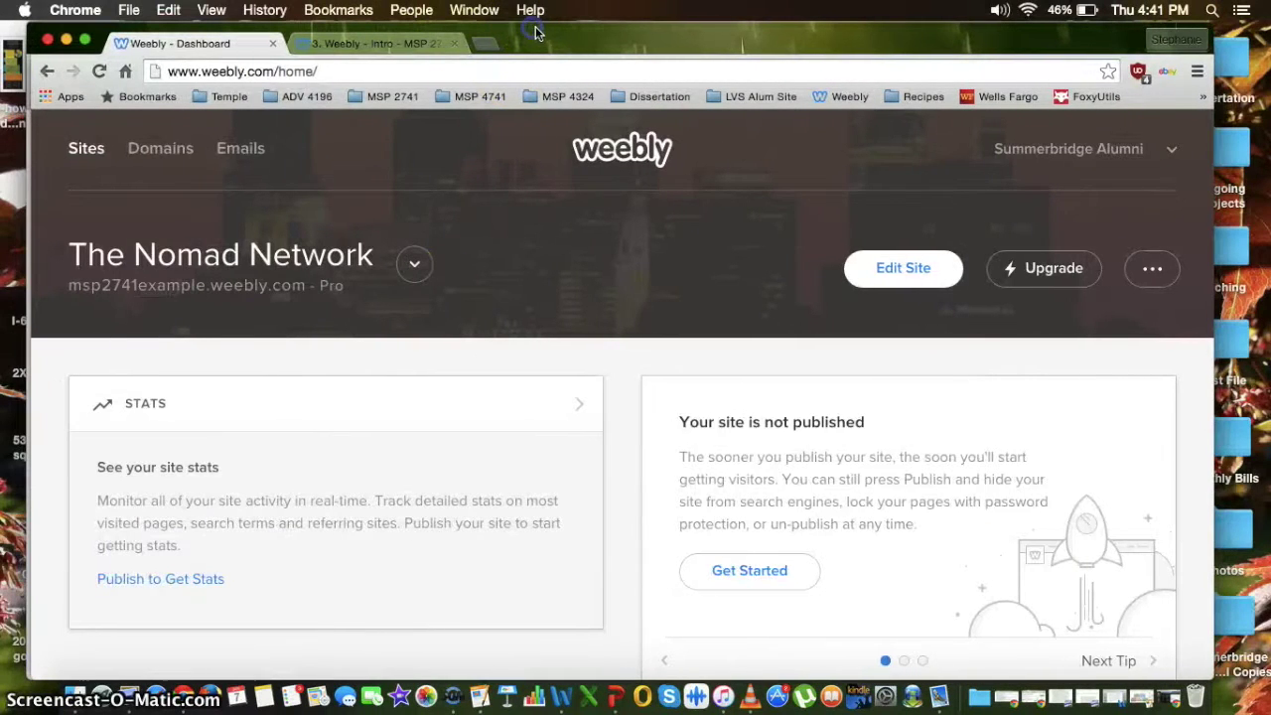
Step: Look through the account's list of sites from the dashboard of The Nomad Network
click(413, 265)
scroll(364, 413, up, 5)
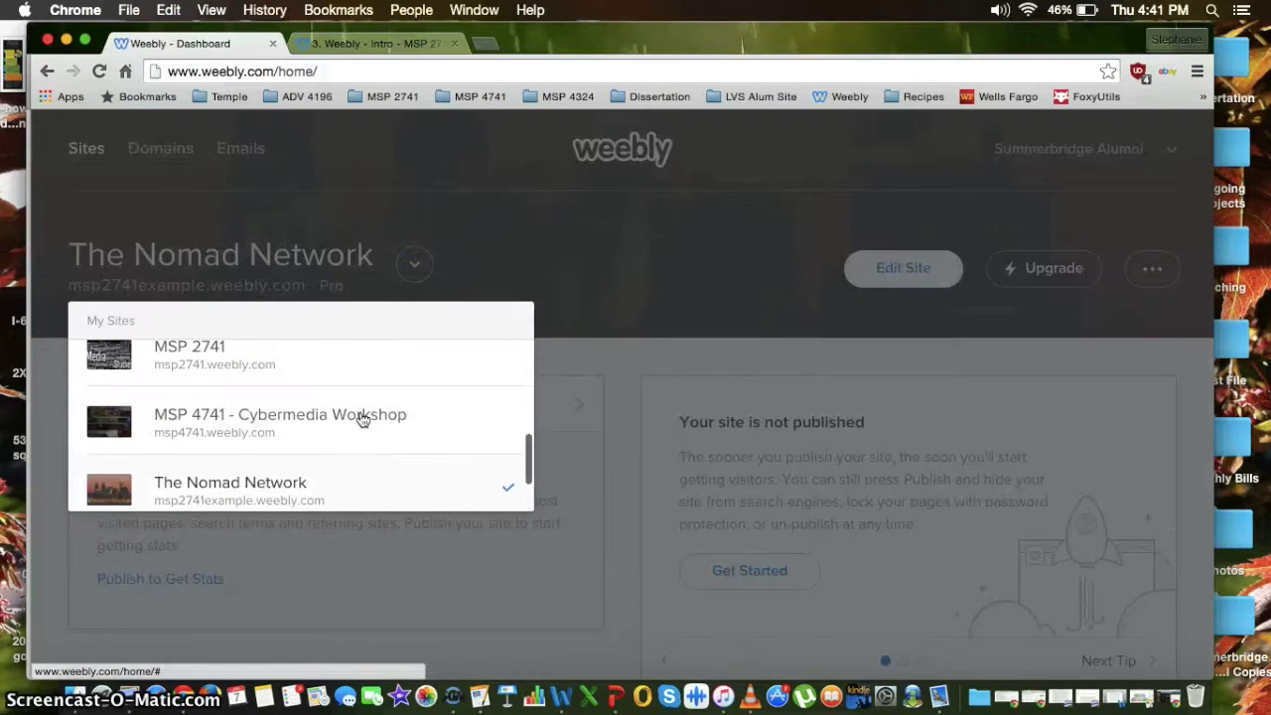
scroll(362, 420, up, 1)
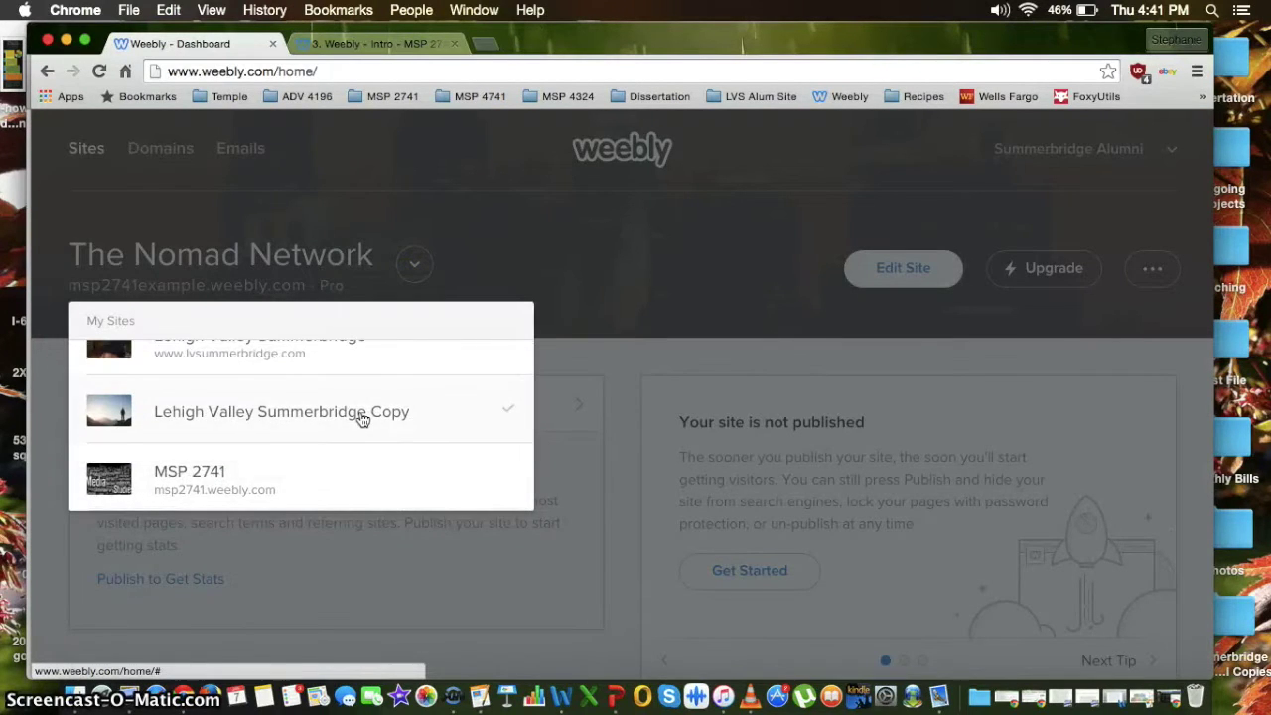
scroll(362, 415, up, 3)
click(363, 406)
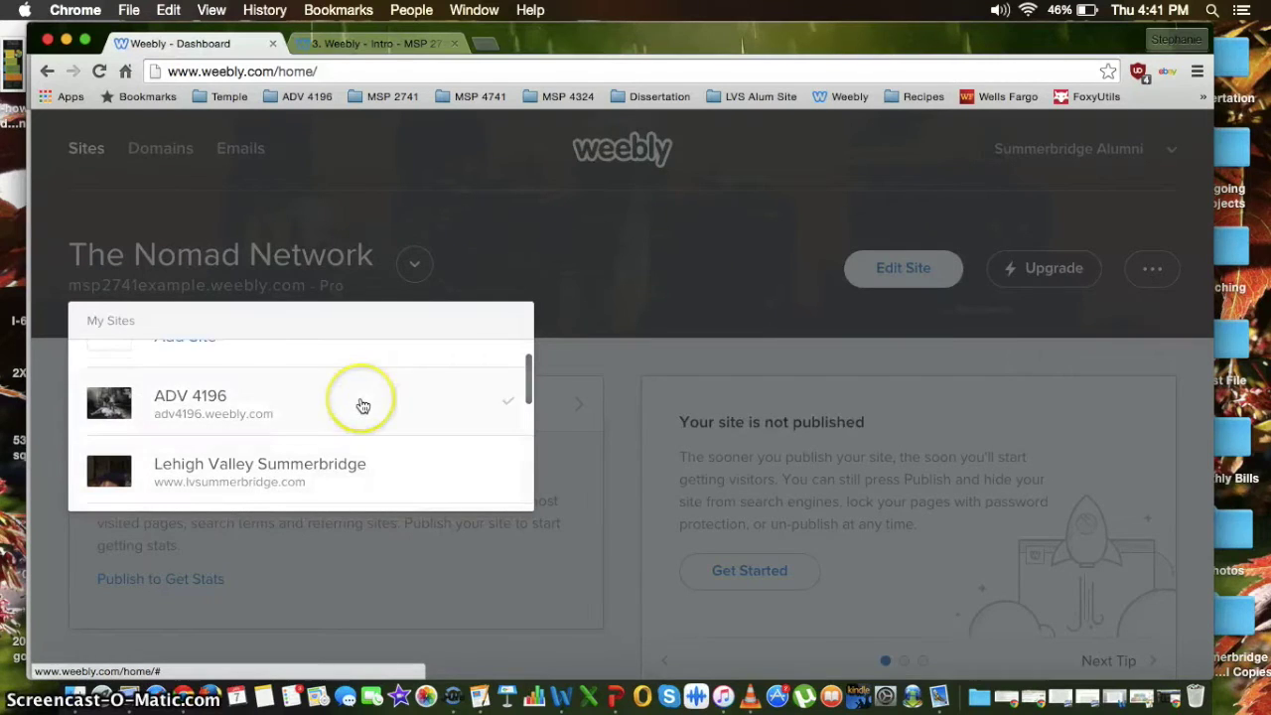
scroll(363, 406, up, 1)
scroll(363, 406, down, 3)
scroll(364, 407, down, 5)
scroll(364, 406, up, 2)
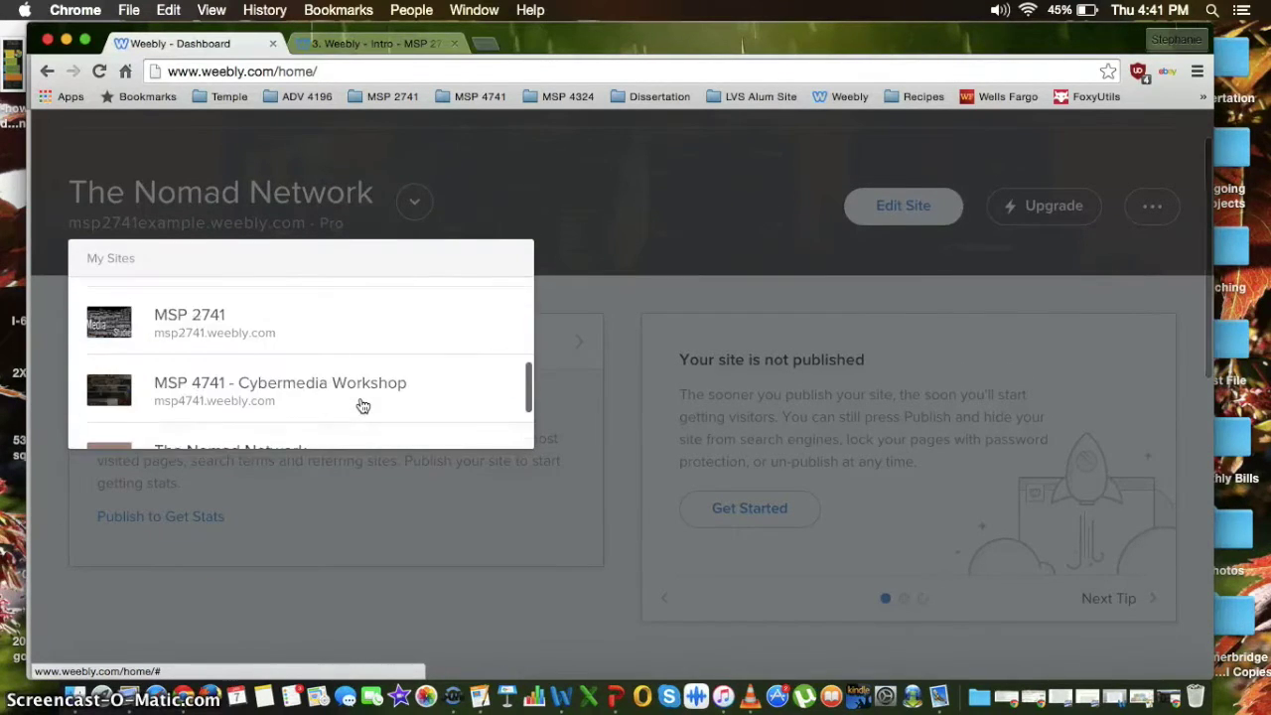
scroll(362, 407, down, 1)
click(347, 425)
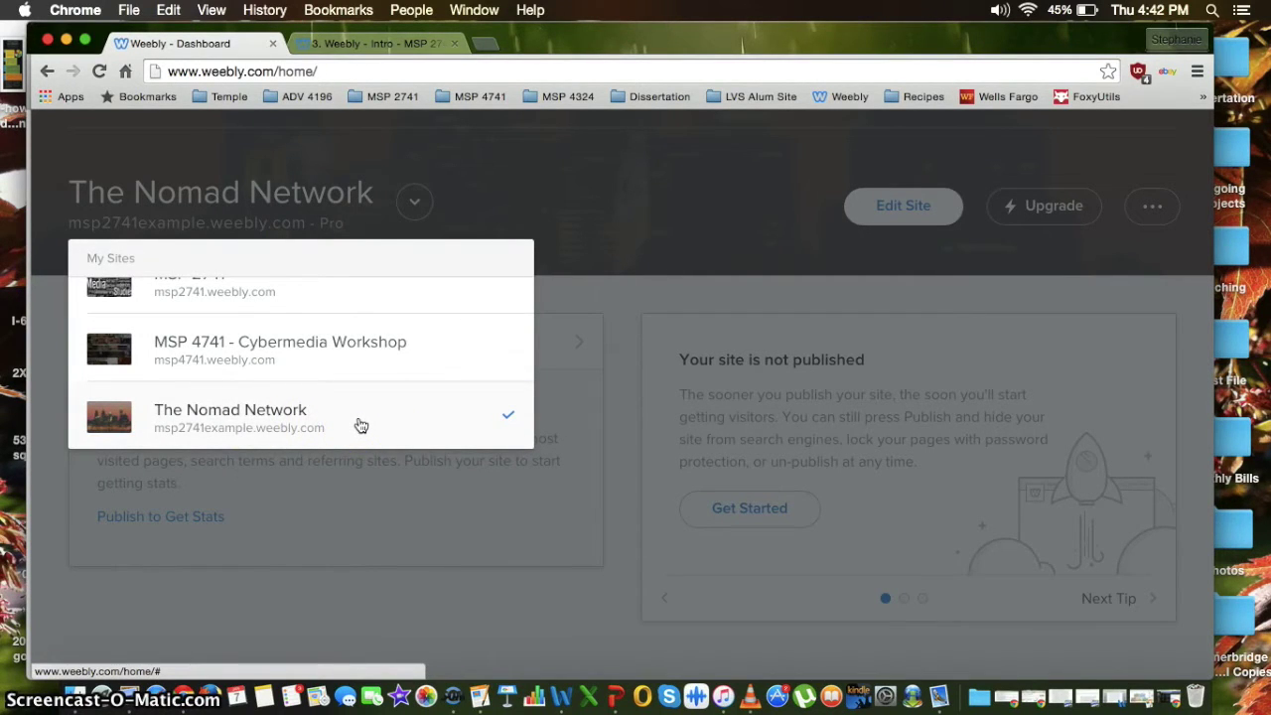
Step: Close the list of sites and open The Nomad Network in the site editor
scroll(360, 425, up, 5)
click(185, 359)
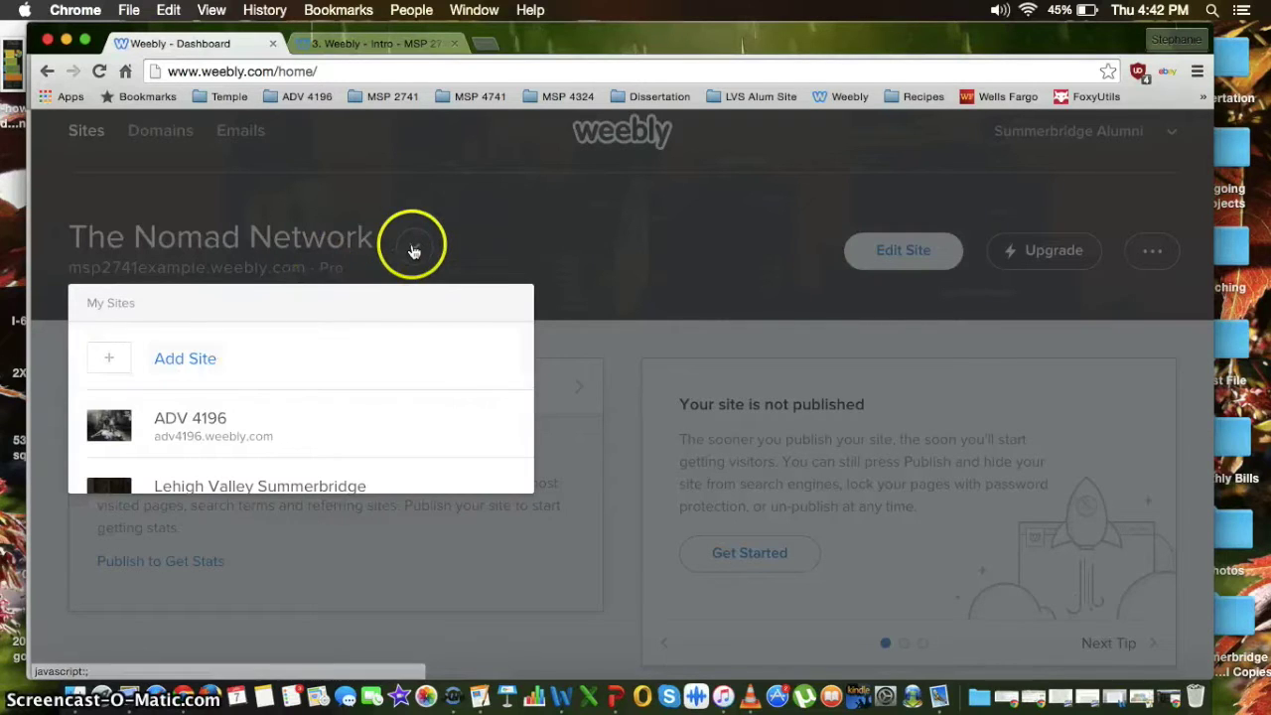
click(495, 236)
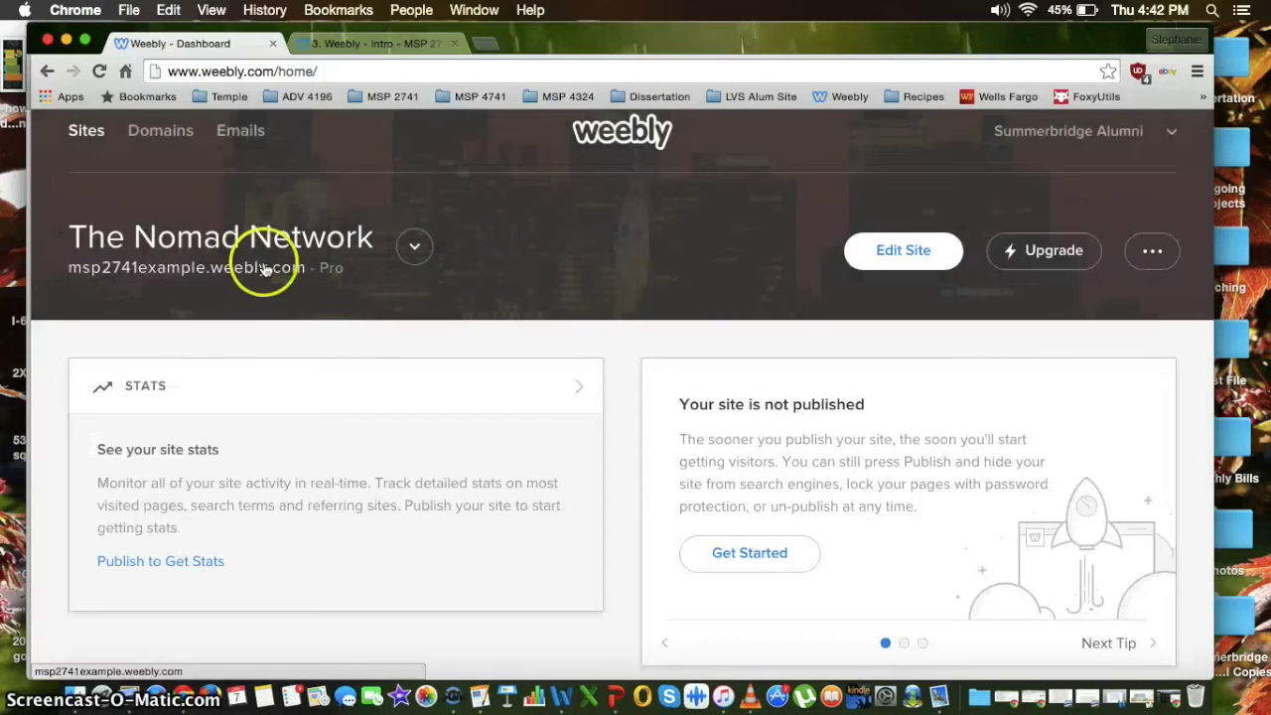
click(877, 256)
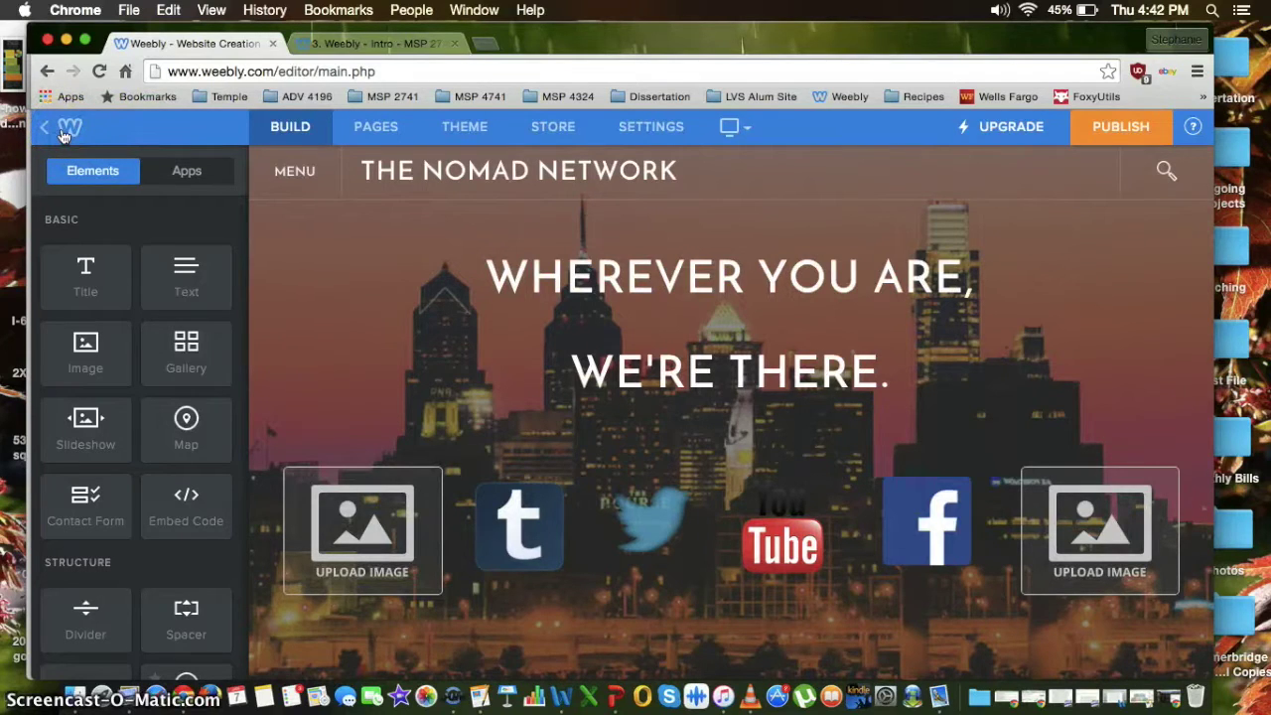
Step: Browse all the themes in the Theme Gallery and close it without choosing one
click(465, 129)
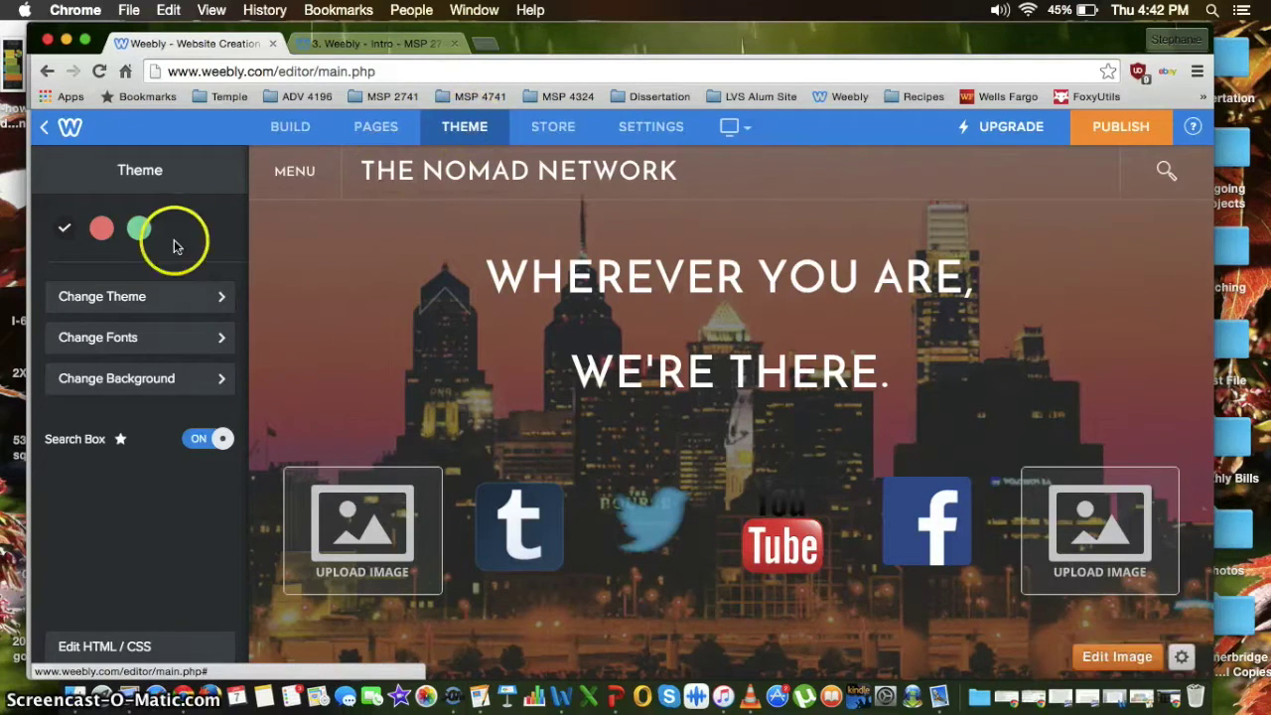
click(183, 301)
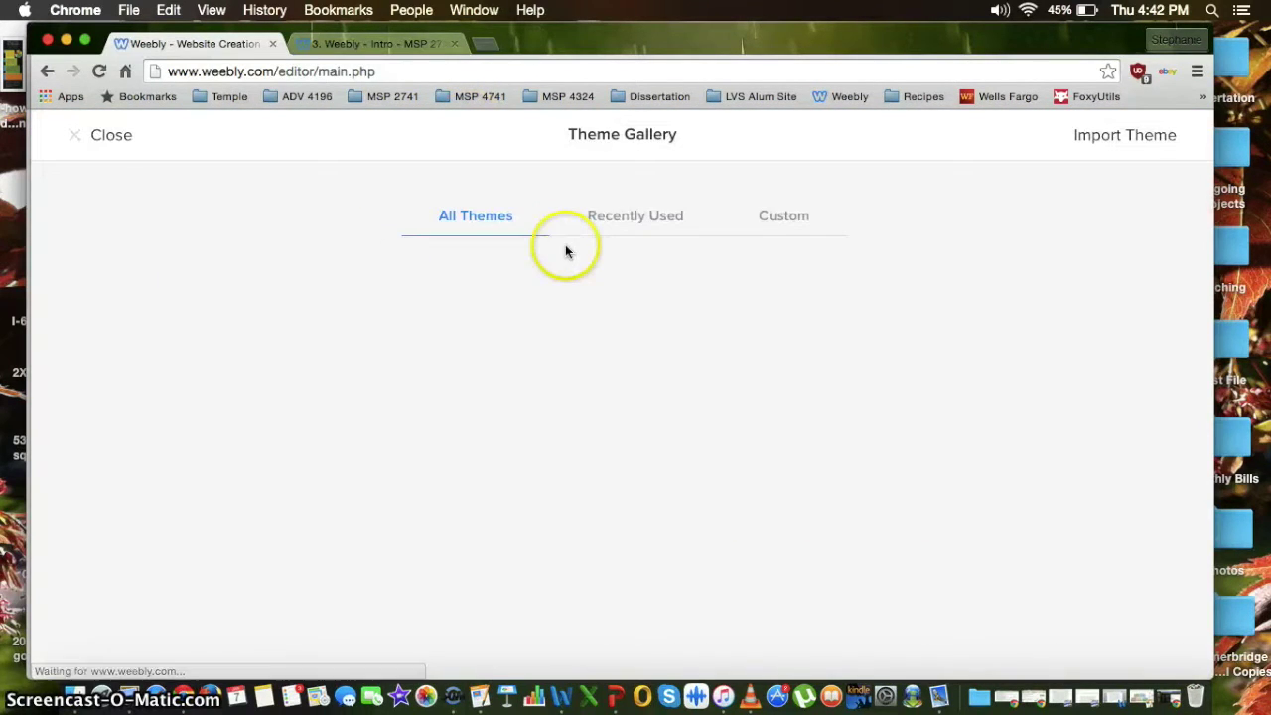
scroll(578, 290, down, 1)
scroll(578, 290, down, 10)
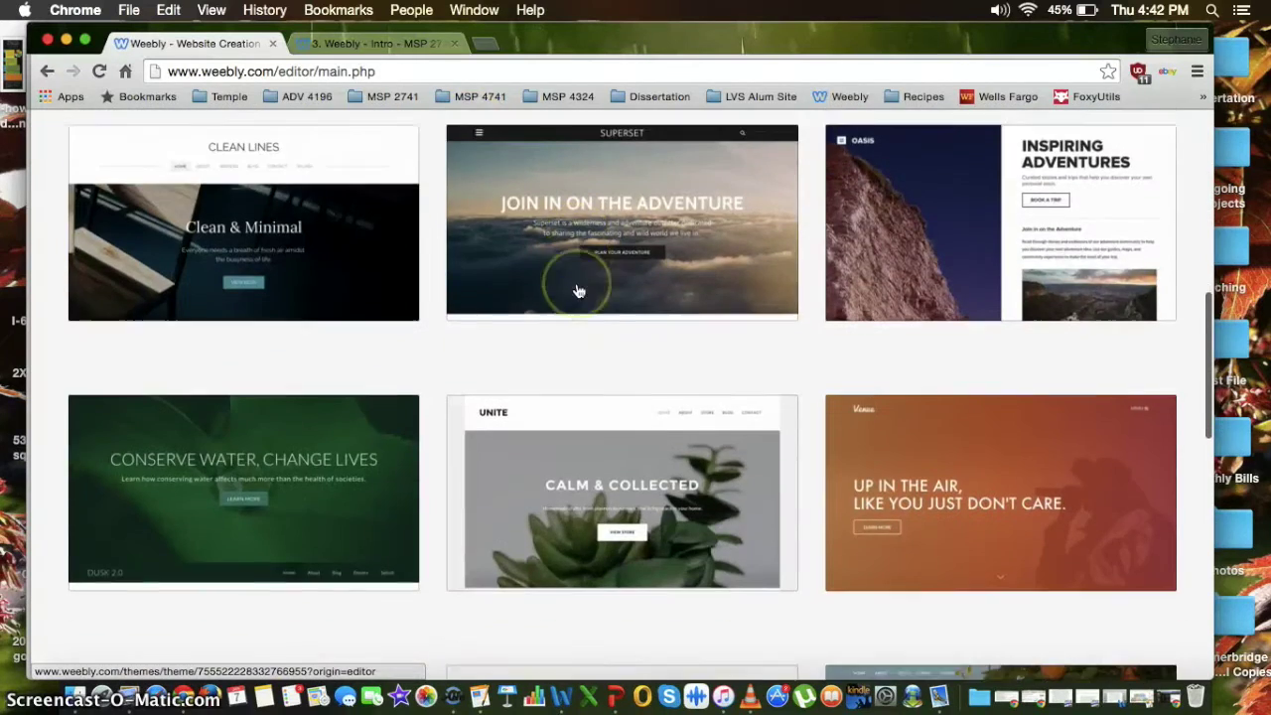
scroll(587, 309, down, 10)
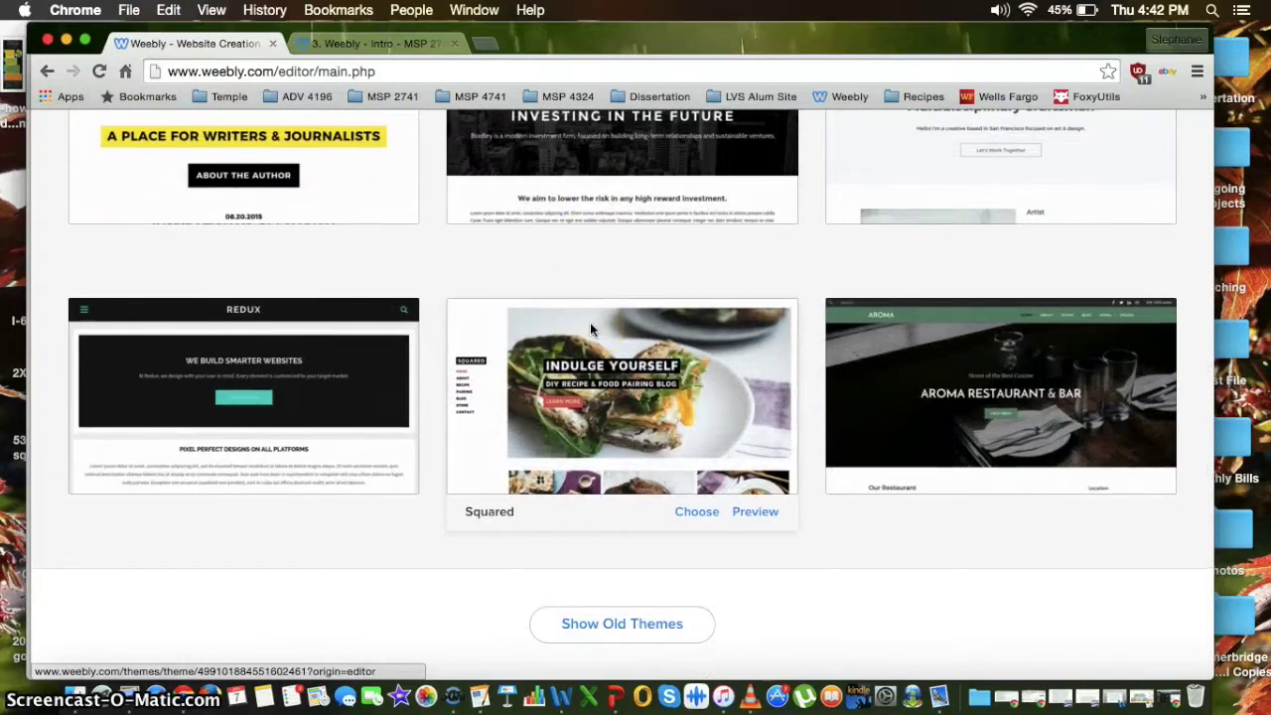
scroll(589, 330, up, 5)
scroll(589, 329, up, 10)
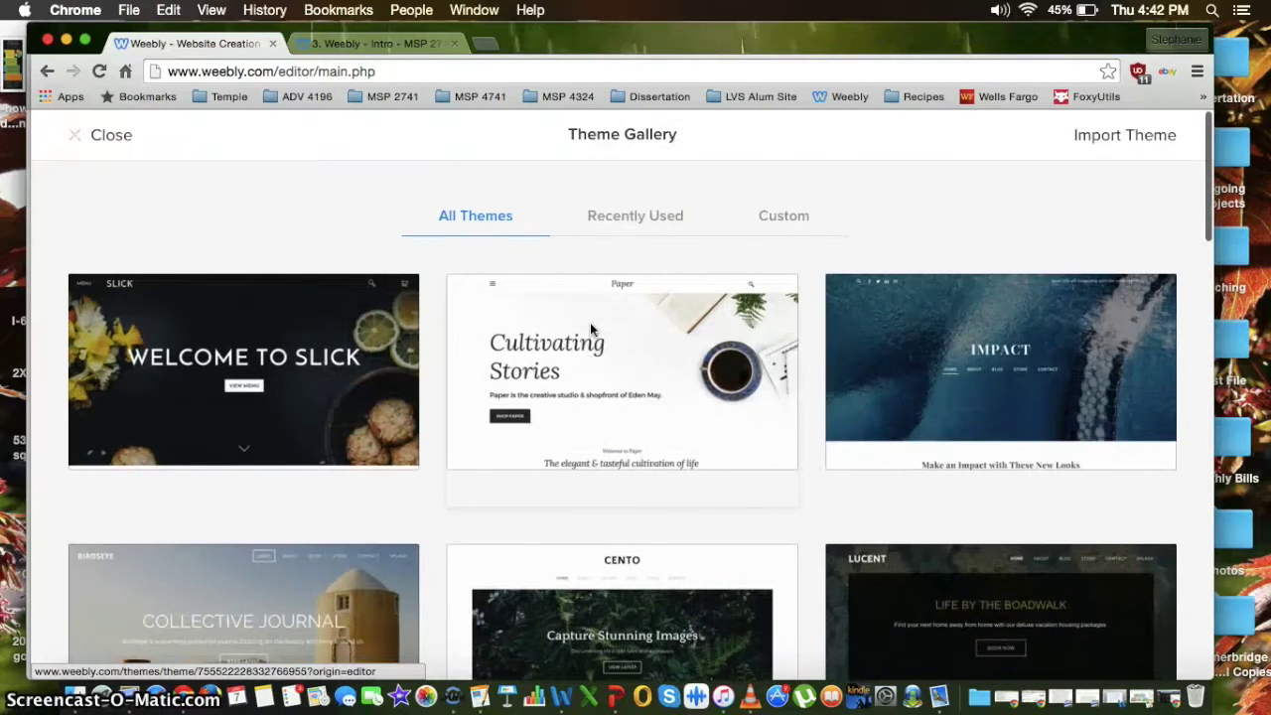
mouse_move(590, 324)
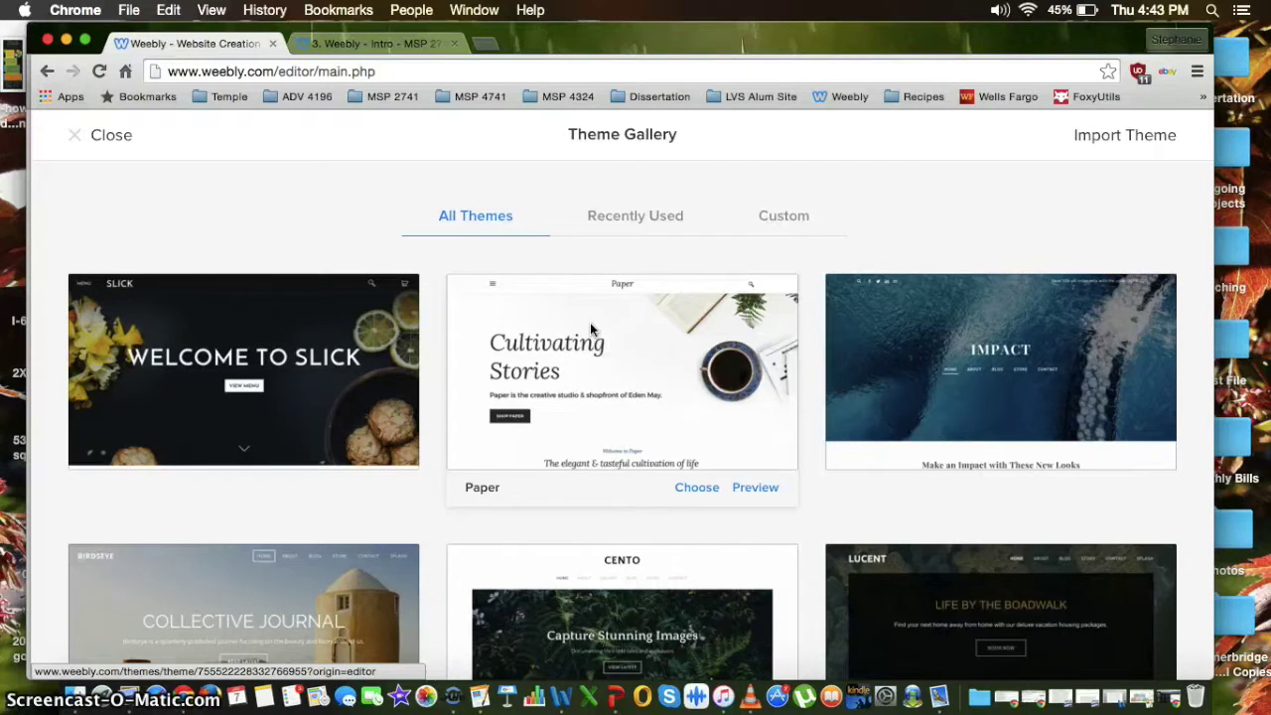
click(113, 135)
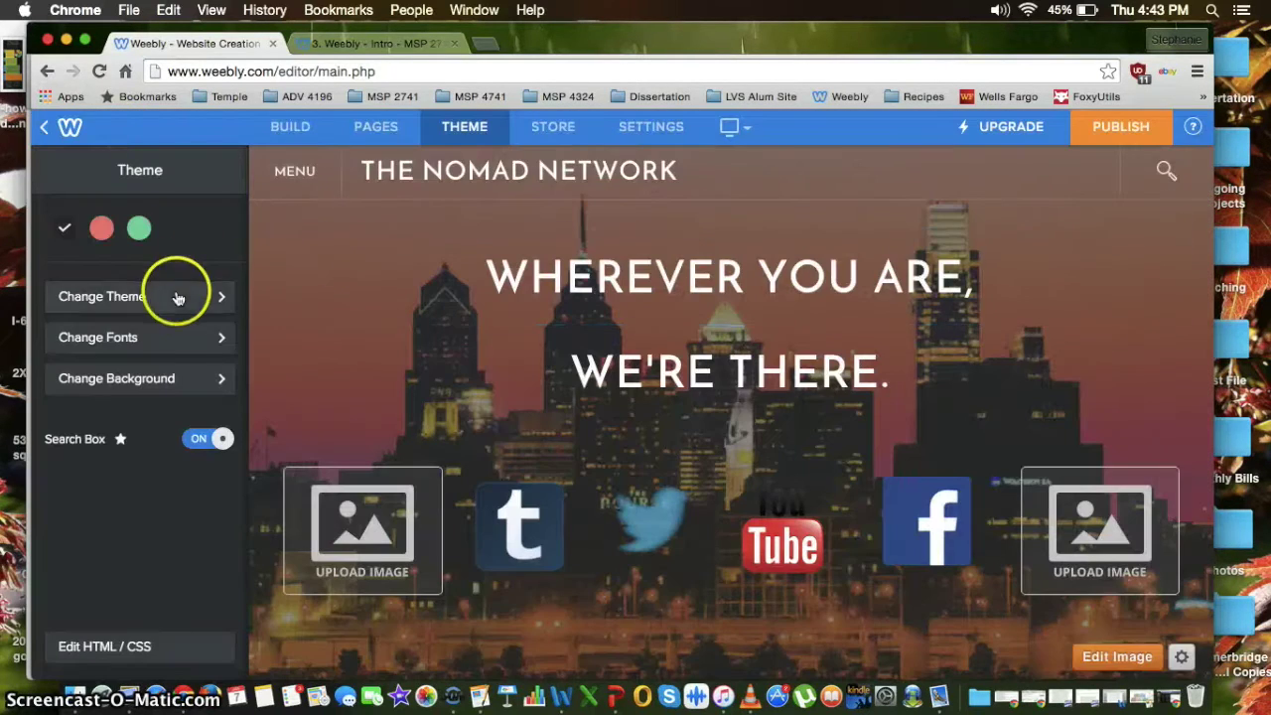
Step: View the font options for the site title and return to the main theme options
click(171, 336)
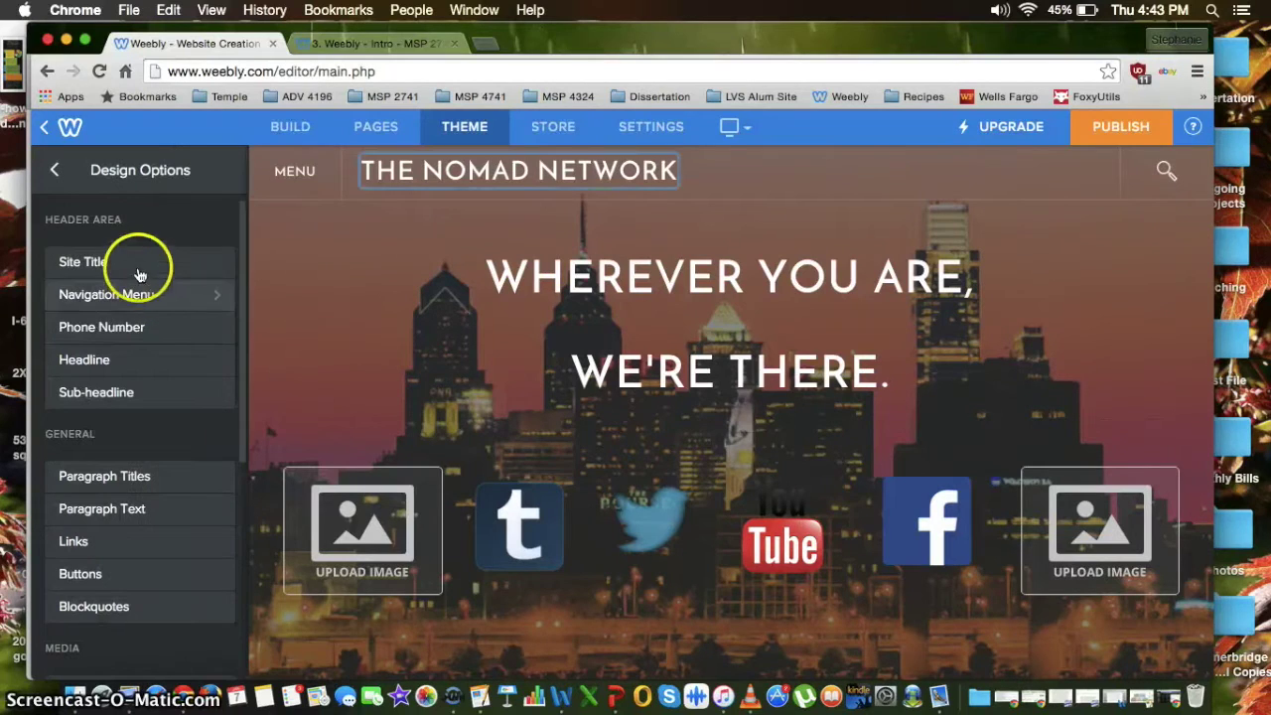
click(138, 266)
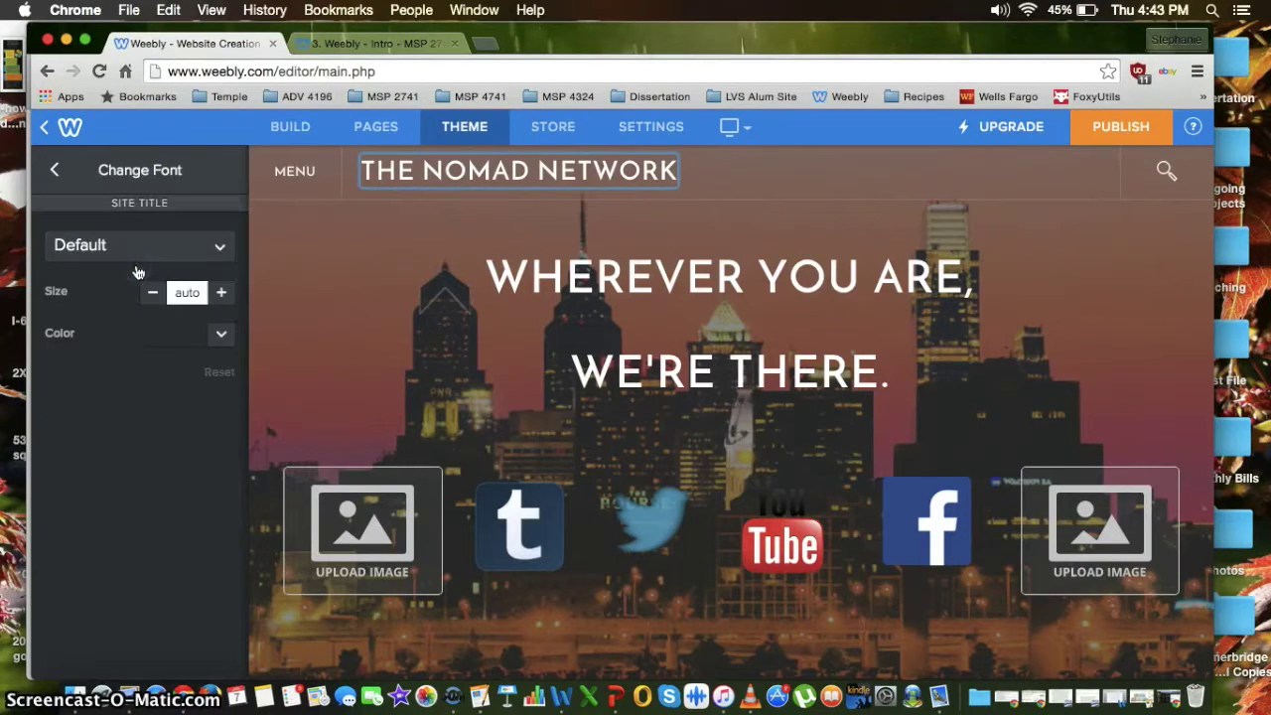
click(56, 170)
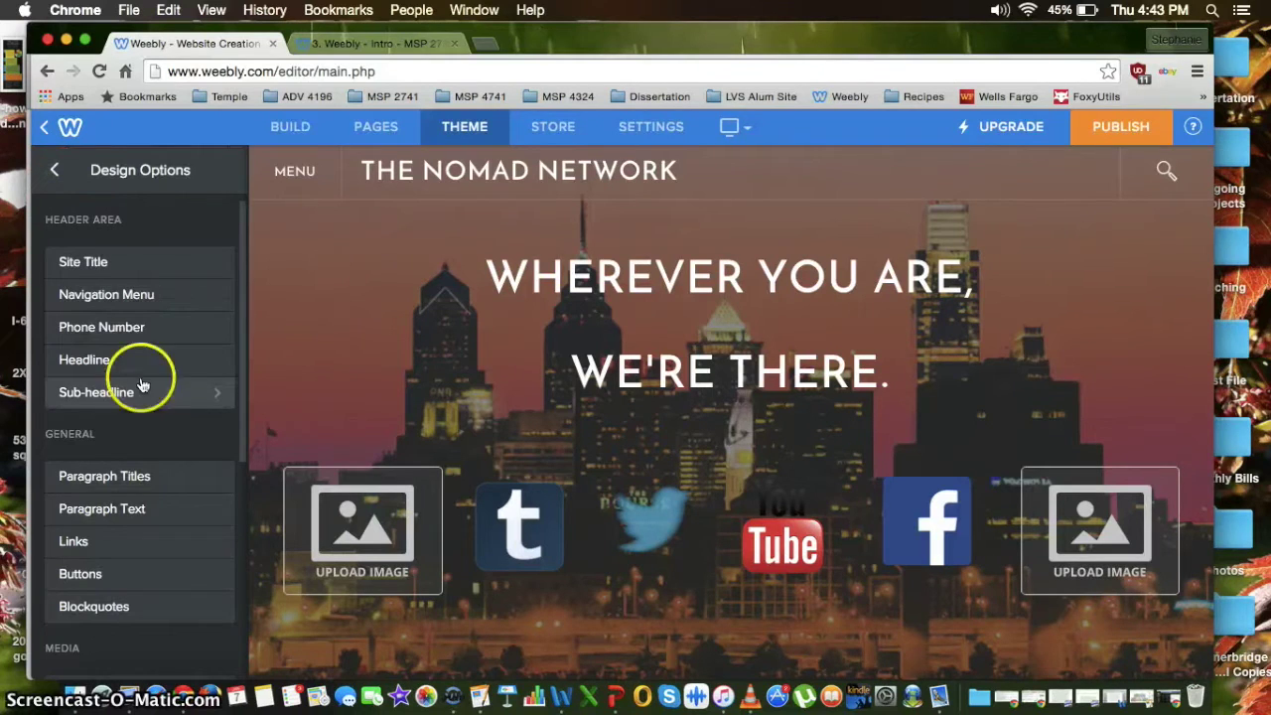
click(55, 170)
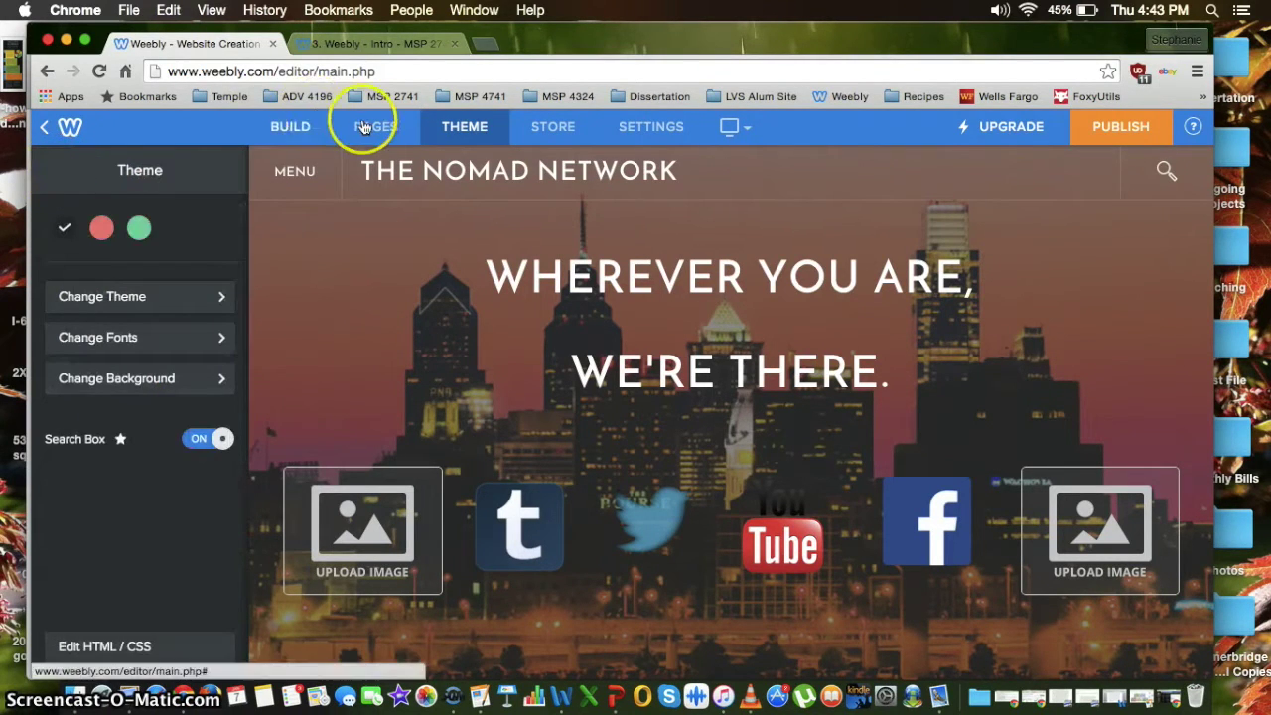
Step: Show the building elements and open the list of the site's pages
click(300, 125)
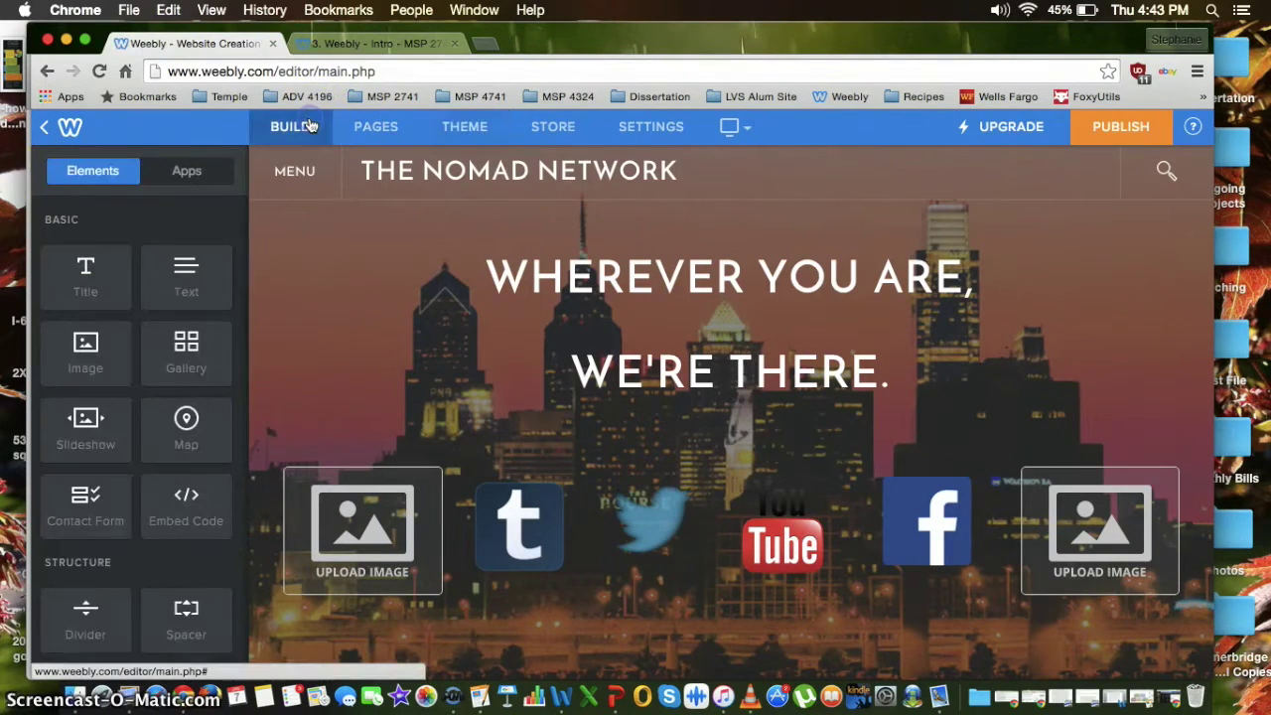
click(376, 130)
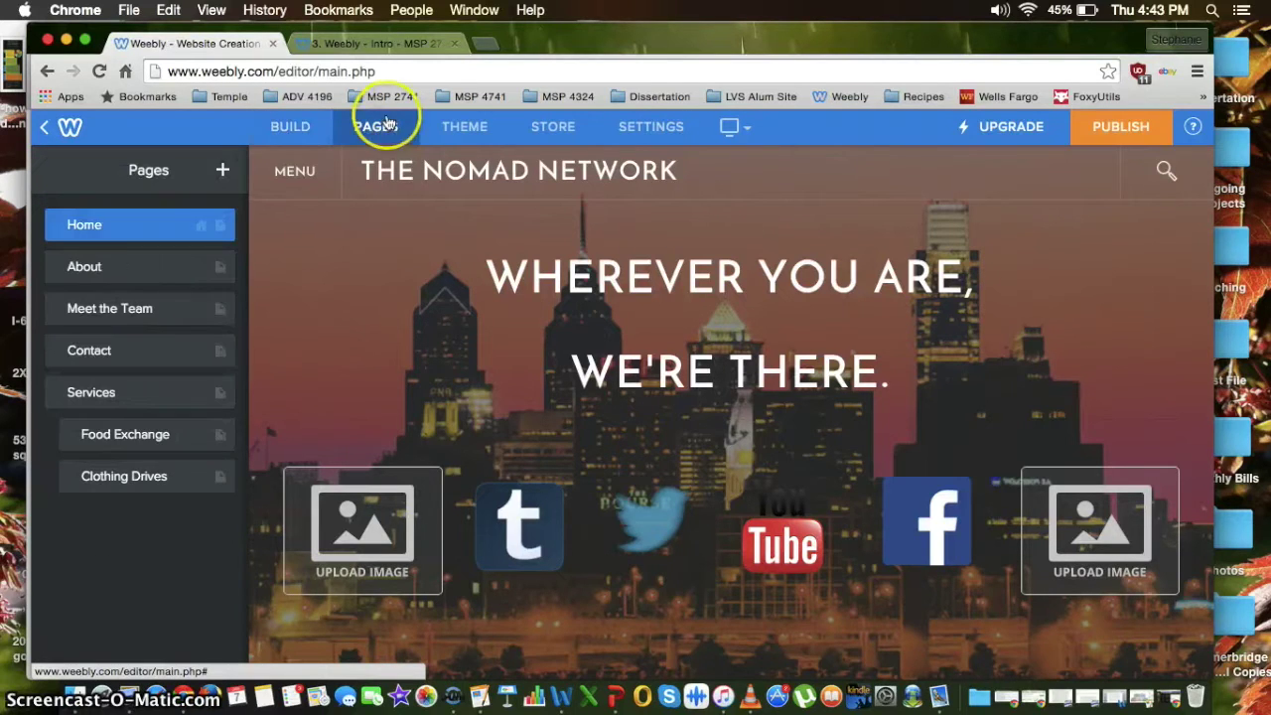
Step: Start a new standard page for the site and name it Questions
click(222, 171)
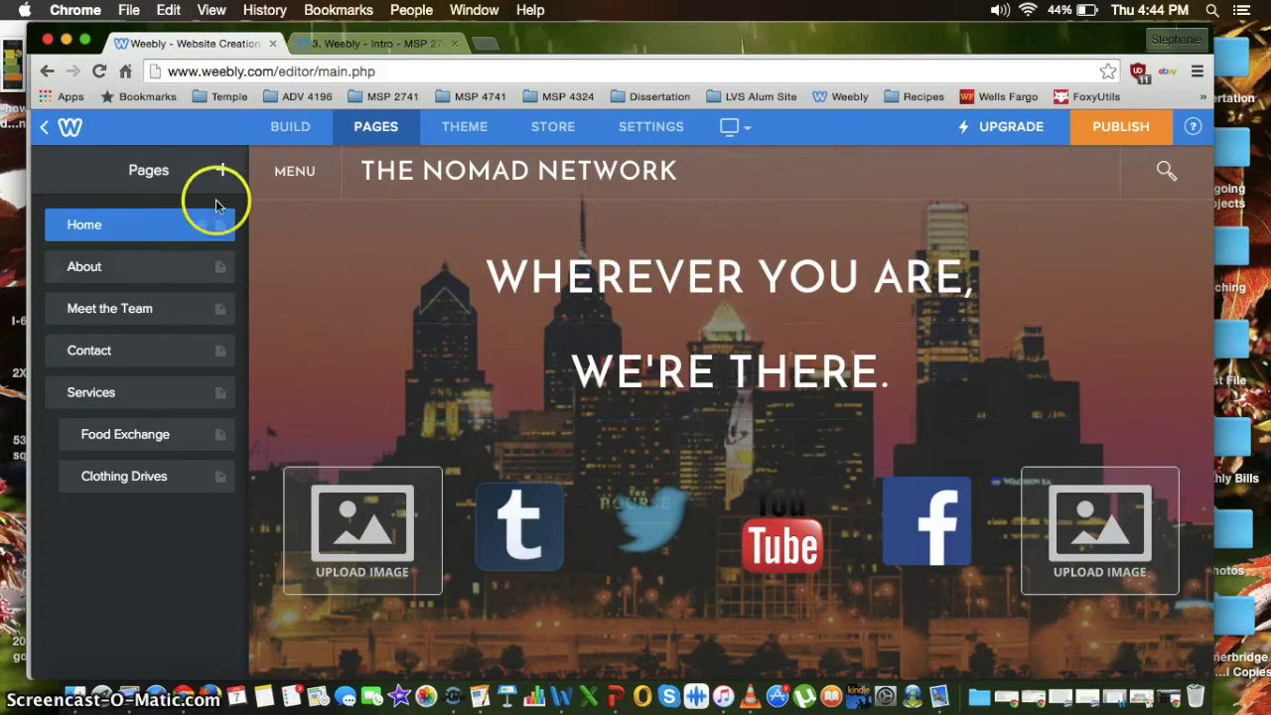
click(222, 173)
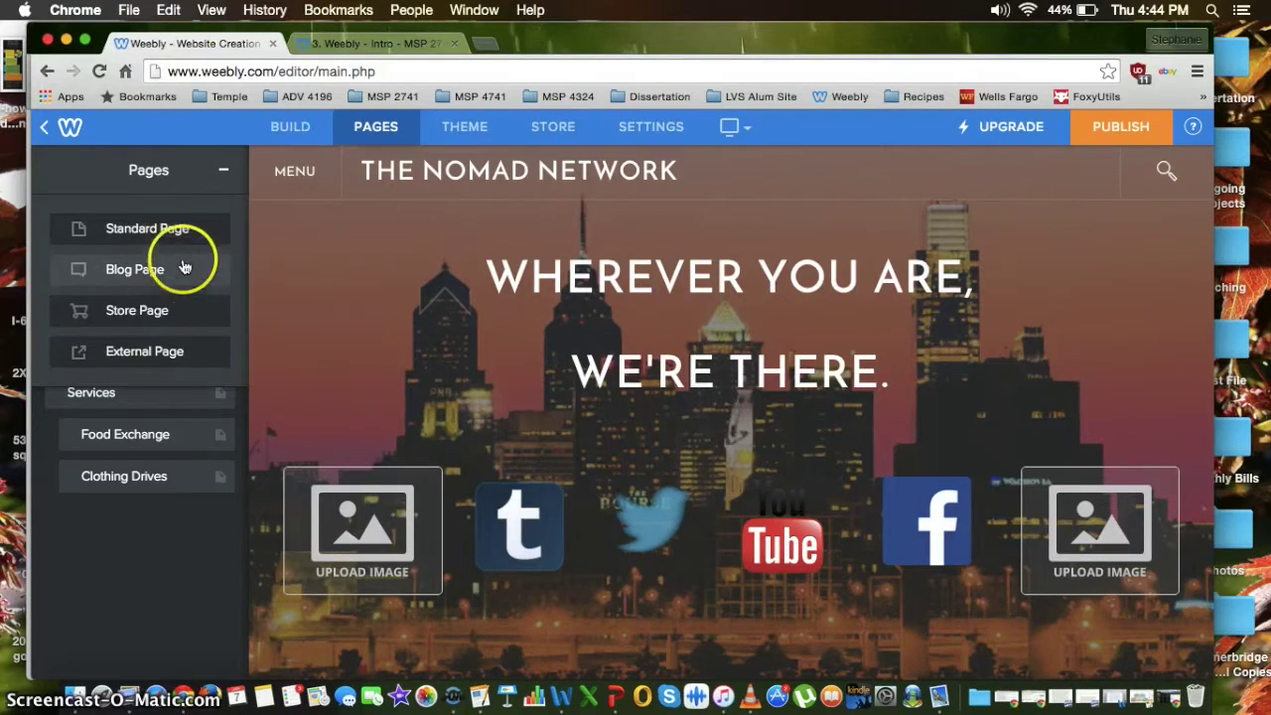
click(183, 231)
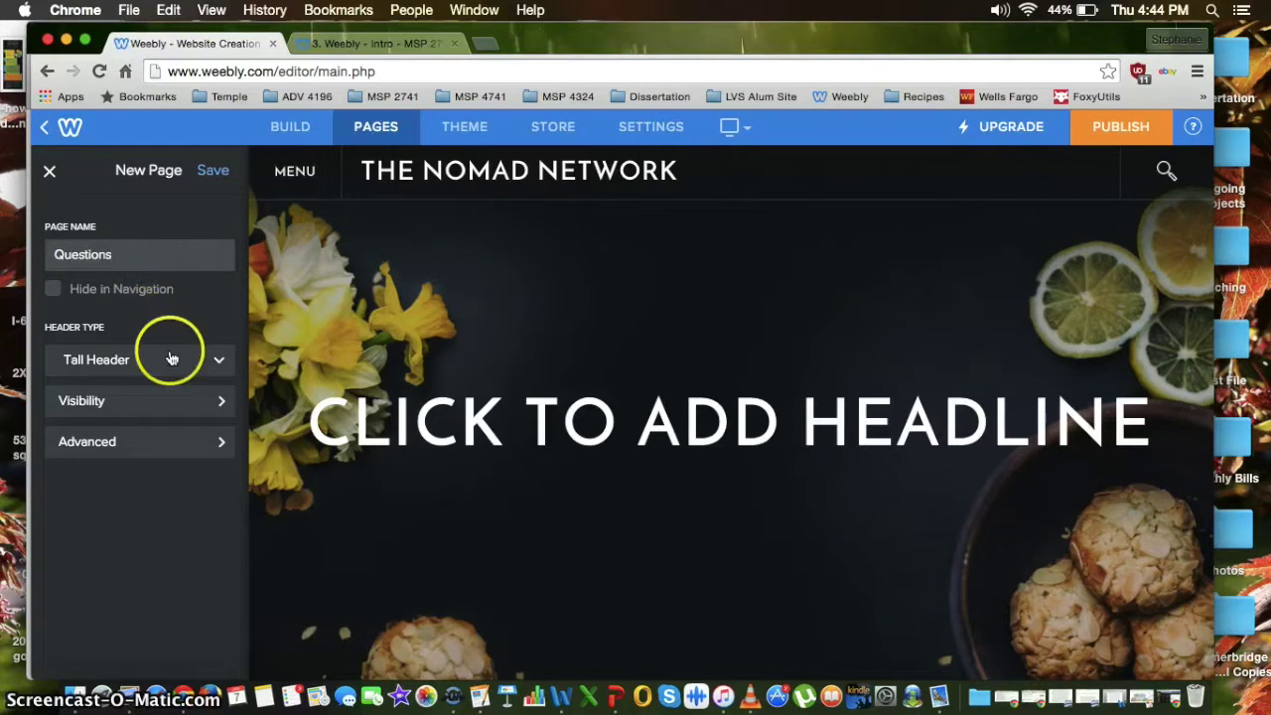
Step: Look through the new page's header type, visibility and advanced settings, and return to its main settings
click(171, 360)
click(173, 364)
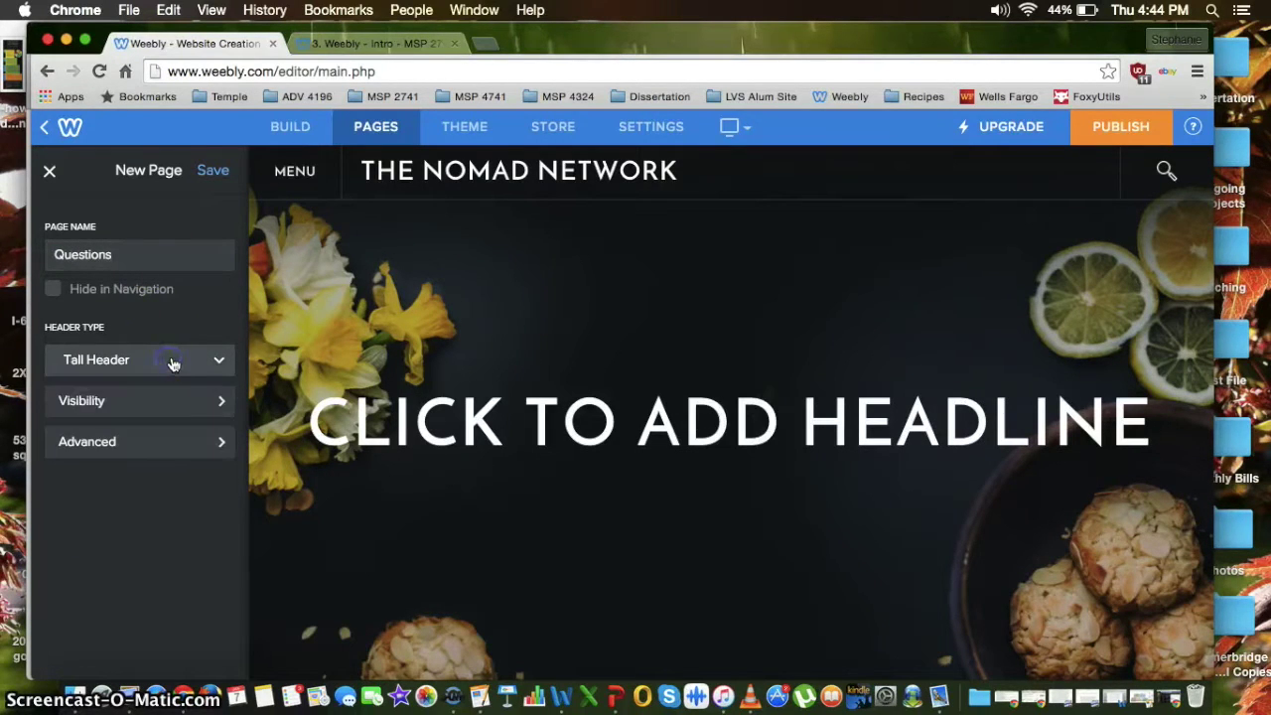
click(175, 397)
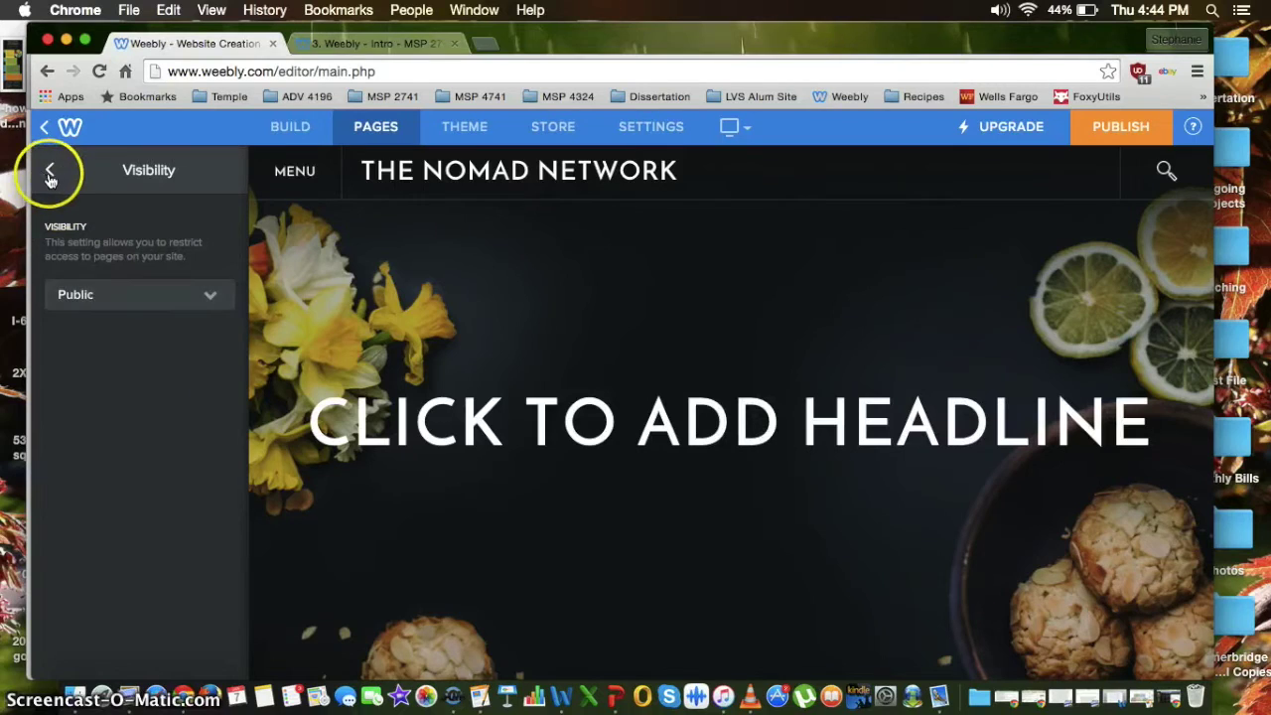
click(50, 174)
click(162, 446)
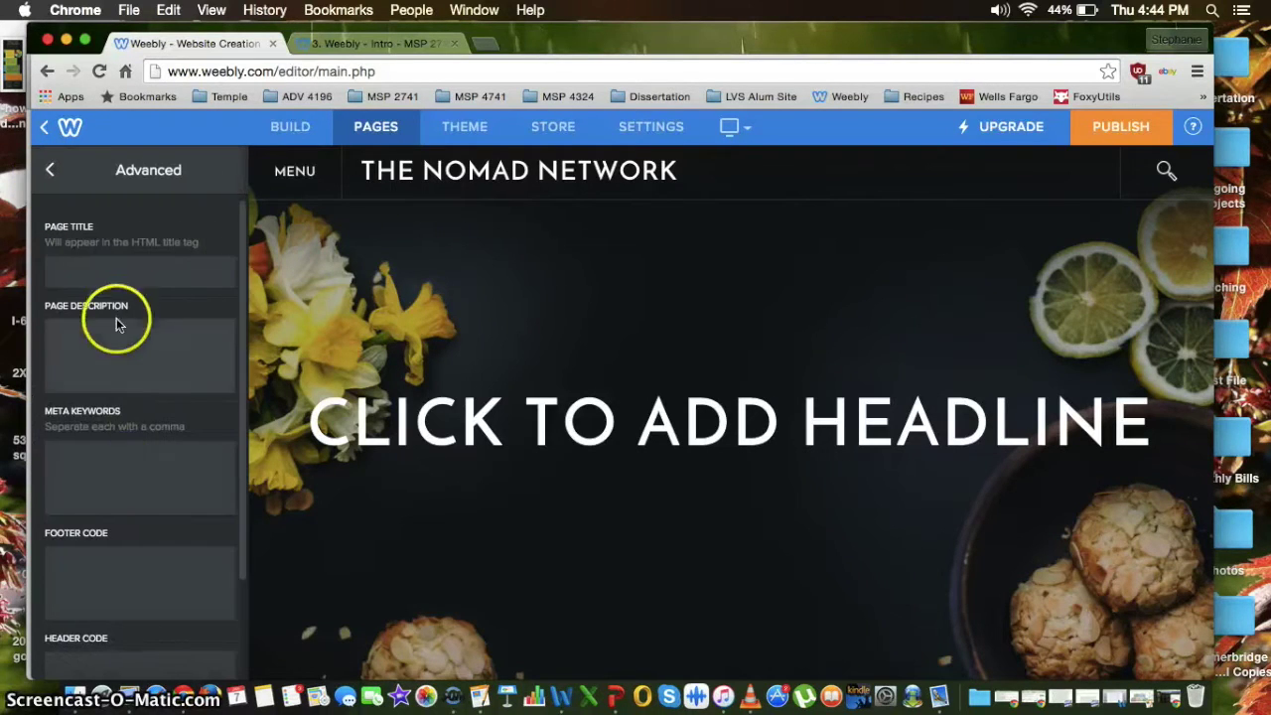
click(50, 170)
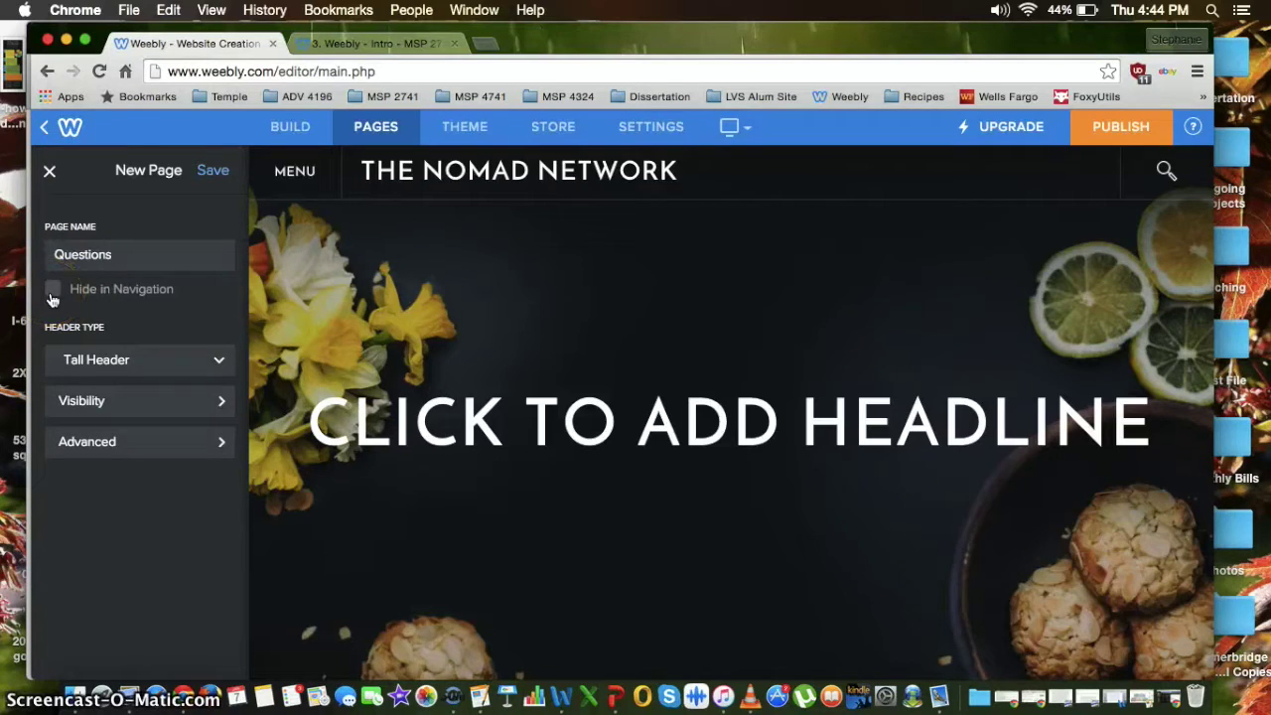
Step: Hide the Questions page from the navigation, check the site's menu, and turn the hiding off again
click(320, 171)
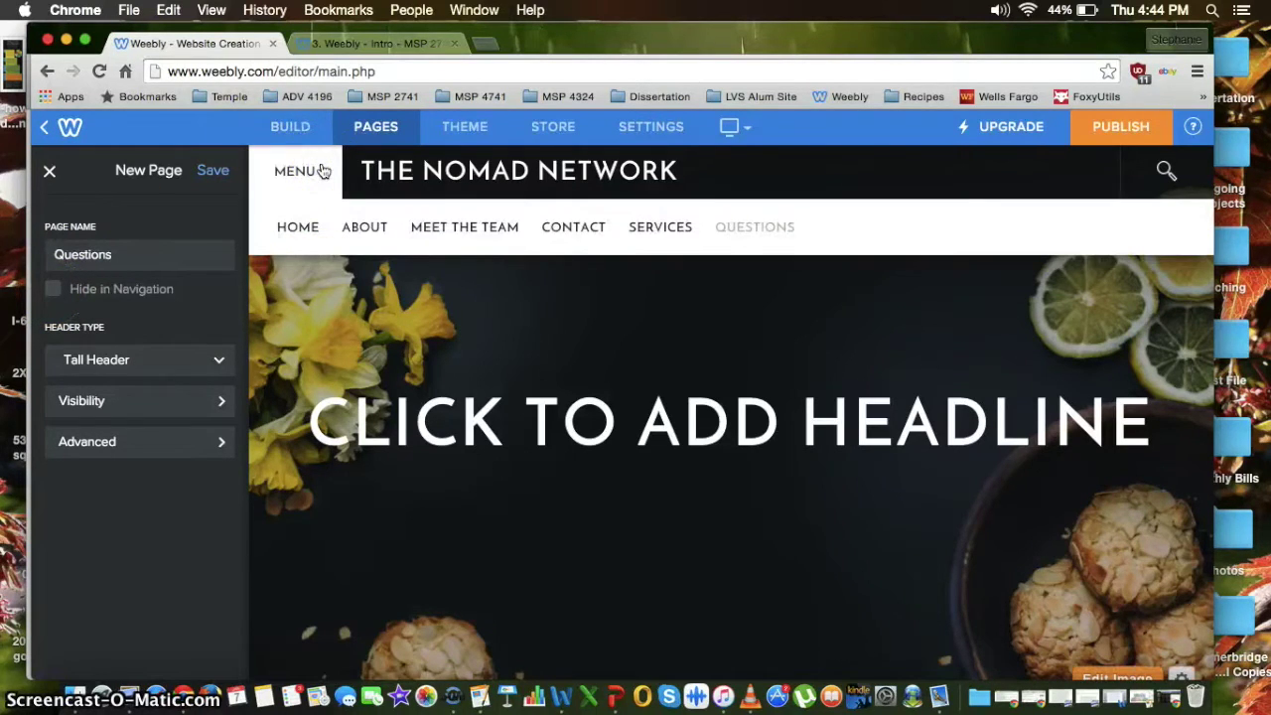
click(52, 292)
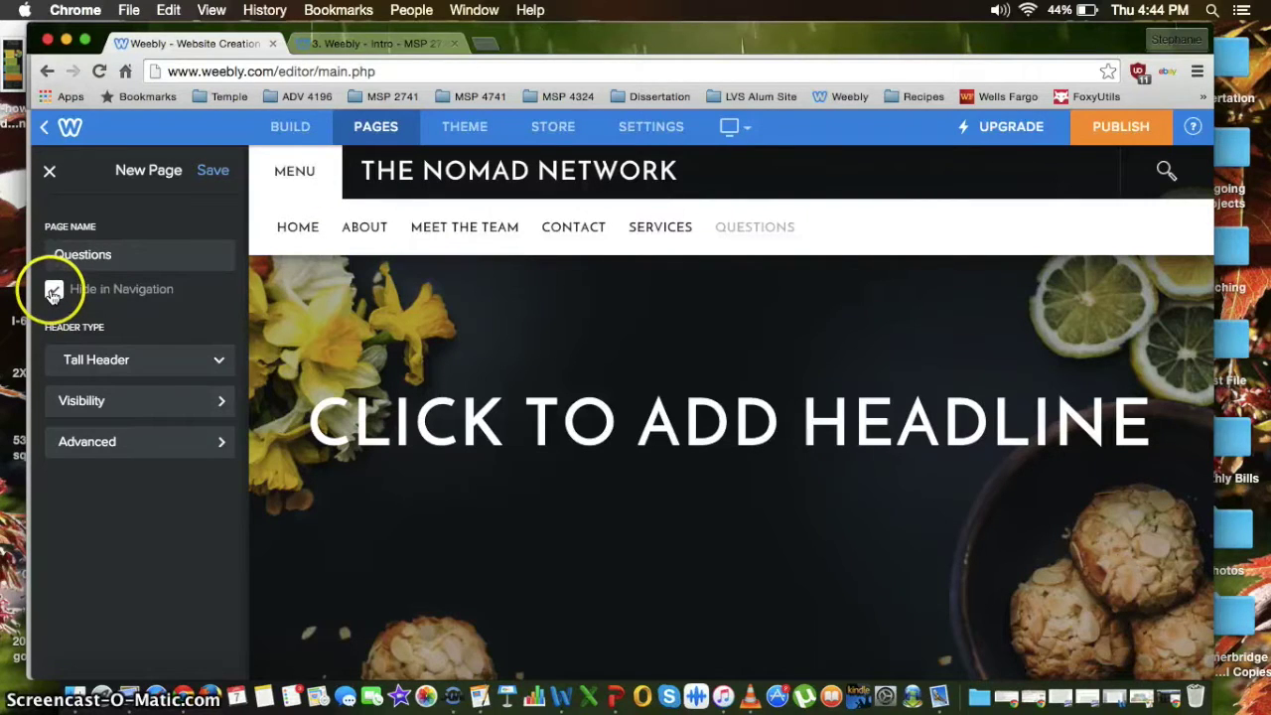
click(298, 170)
mouse_move(762, 244)
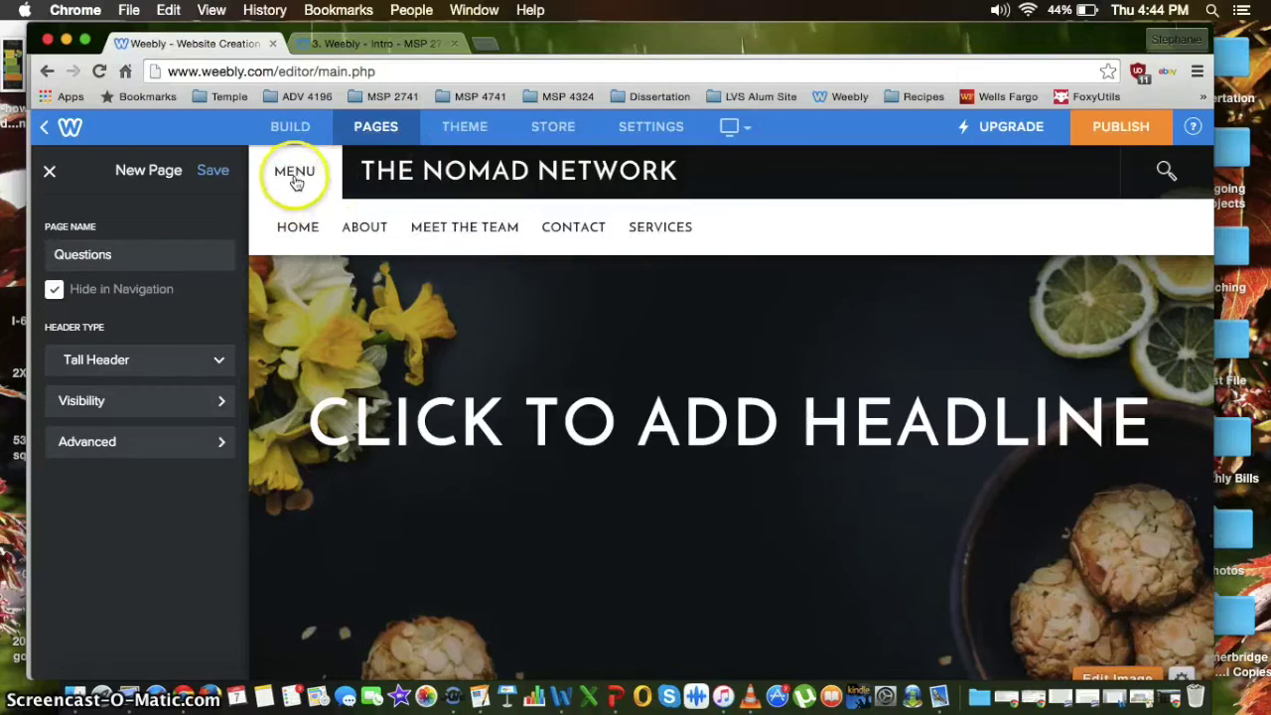
click(54, 293)
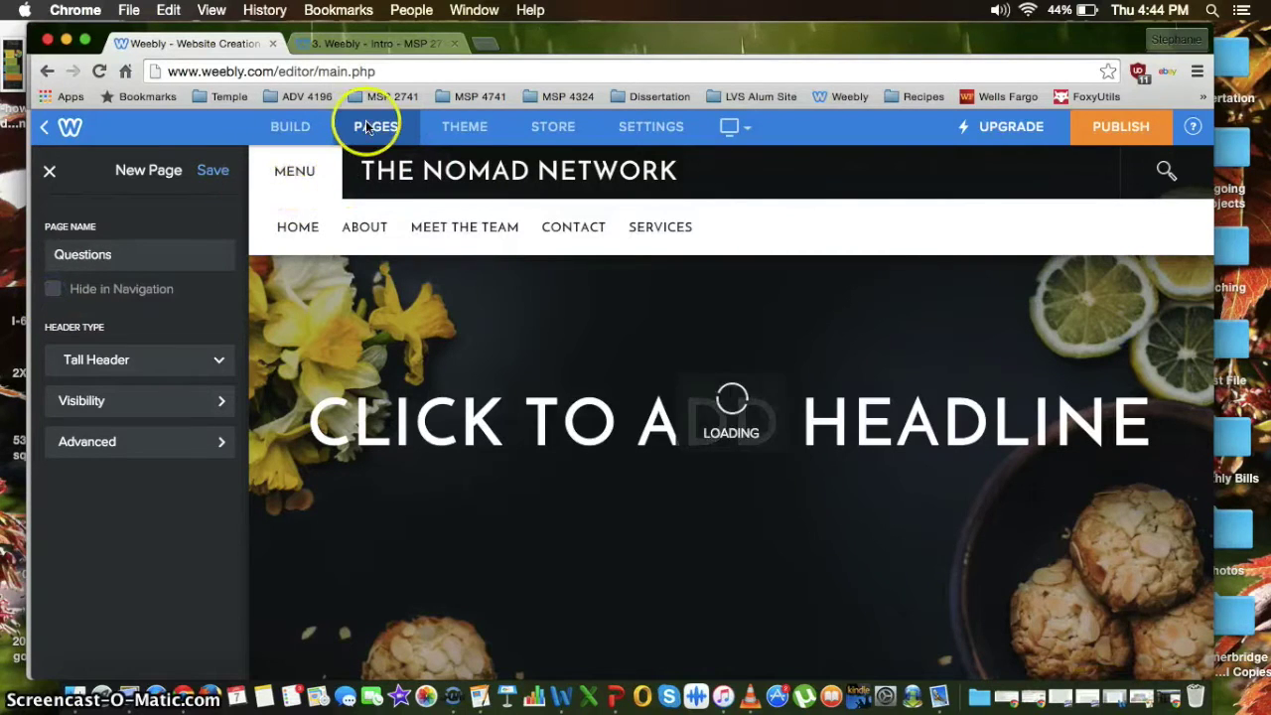
Step: Save the Questions page and look over its empty content area in the building view
click(212, 171)
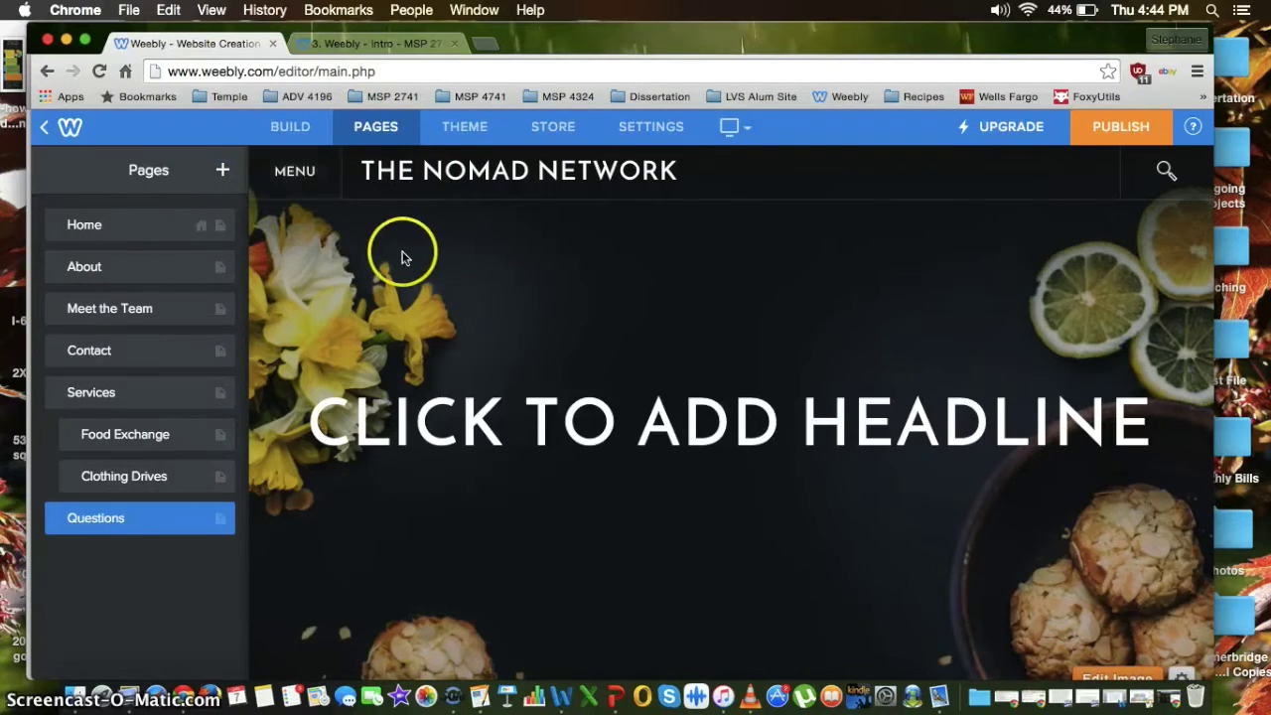
click(282, 124)
scroll(536, 335, down, 4)
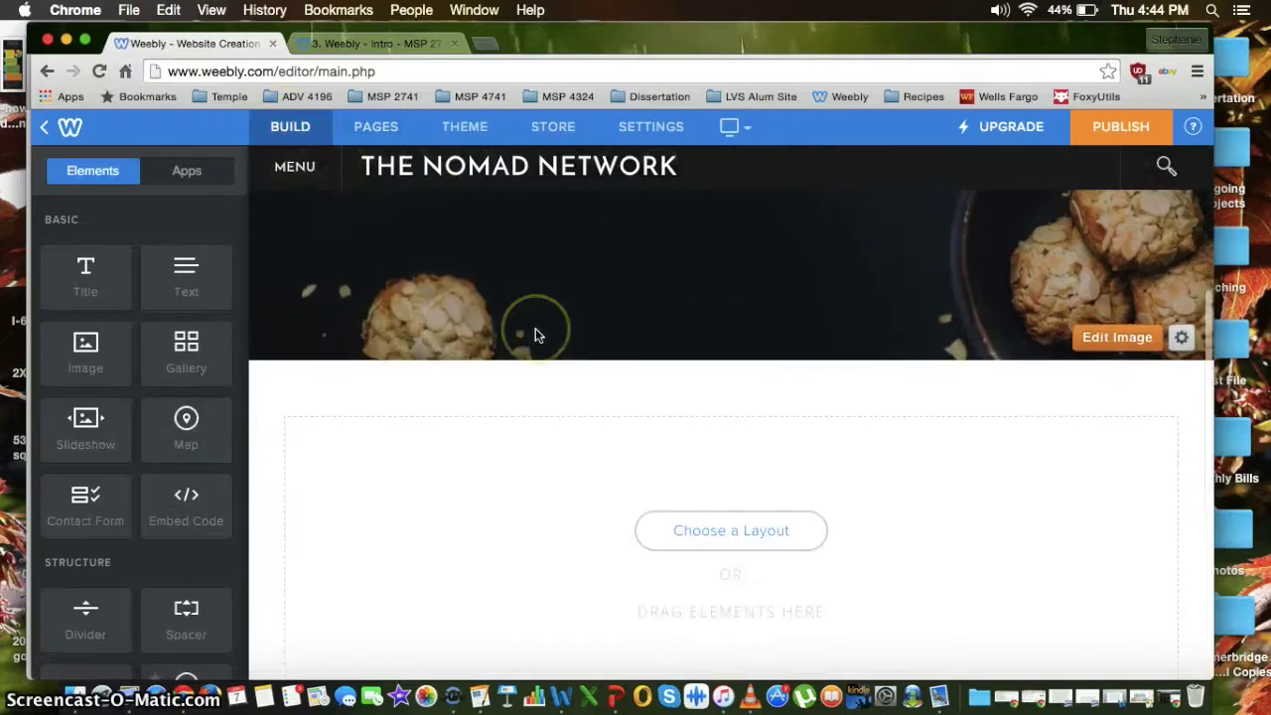
scroll(536, 335, up, 4)
Step: Change the Questions page's header type to Short Header
scroll(768, 418, down, 1)
scroll(769, 418, down, 2)
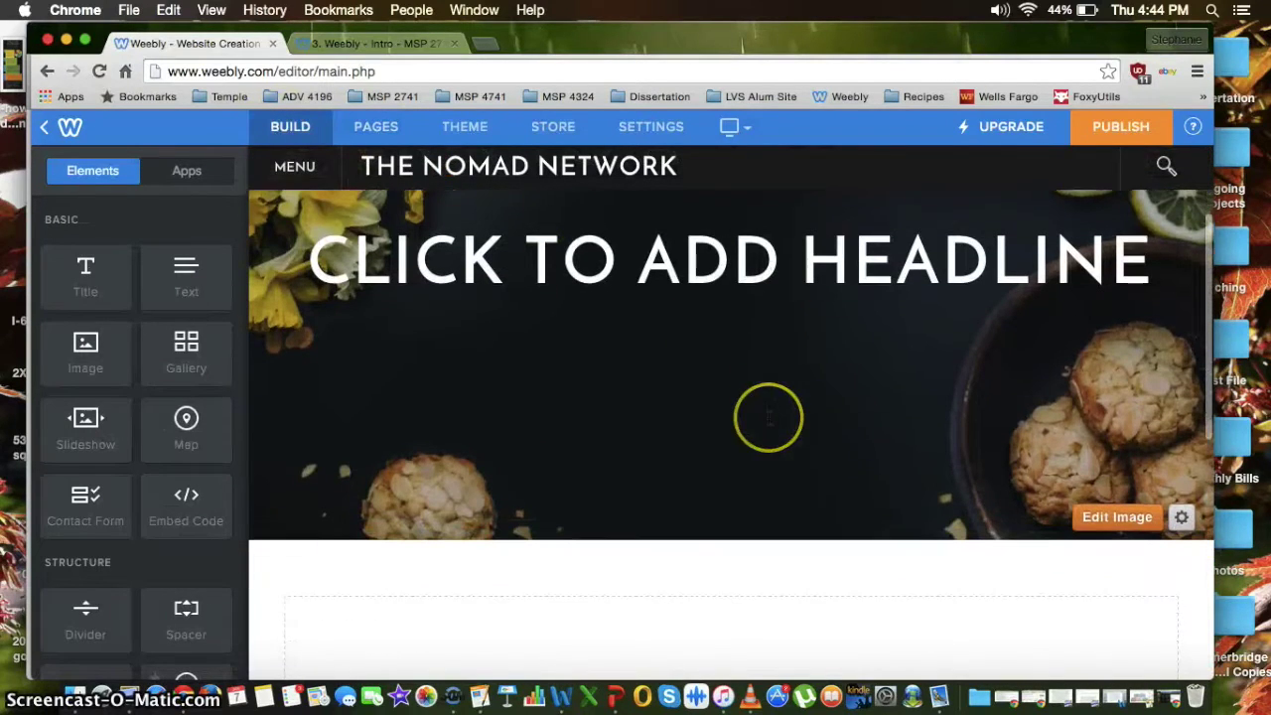
click(1182, 475)
scroll(1142, 491, down, 2)
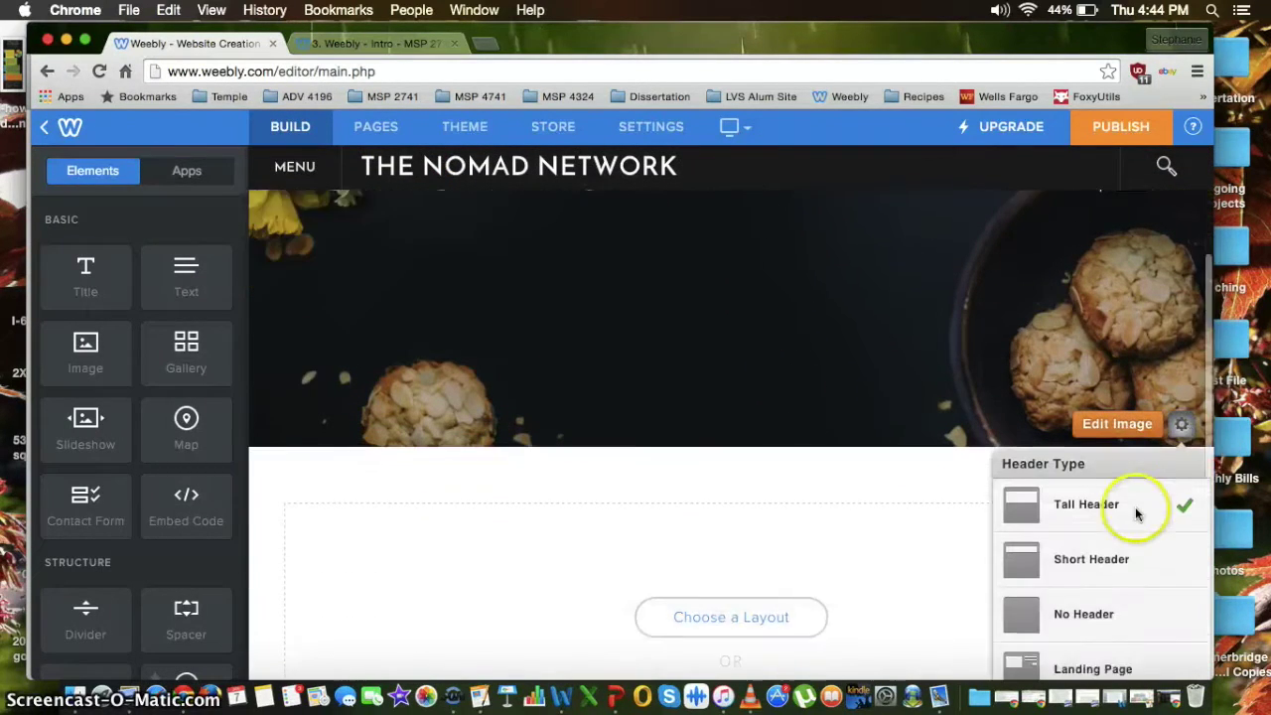
scroll(1139, 494, down, 1)
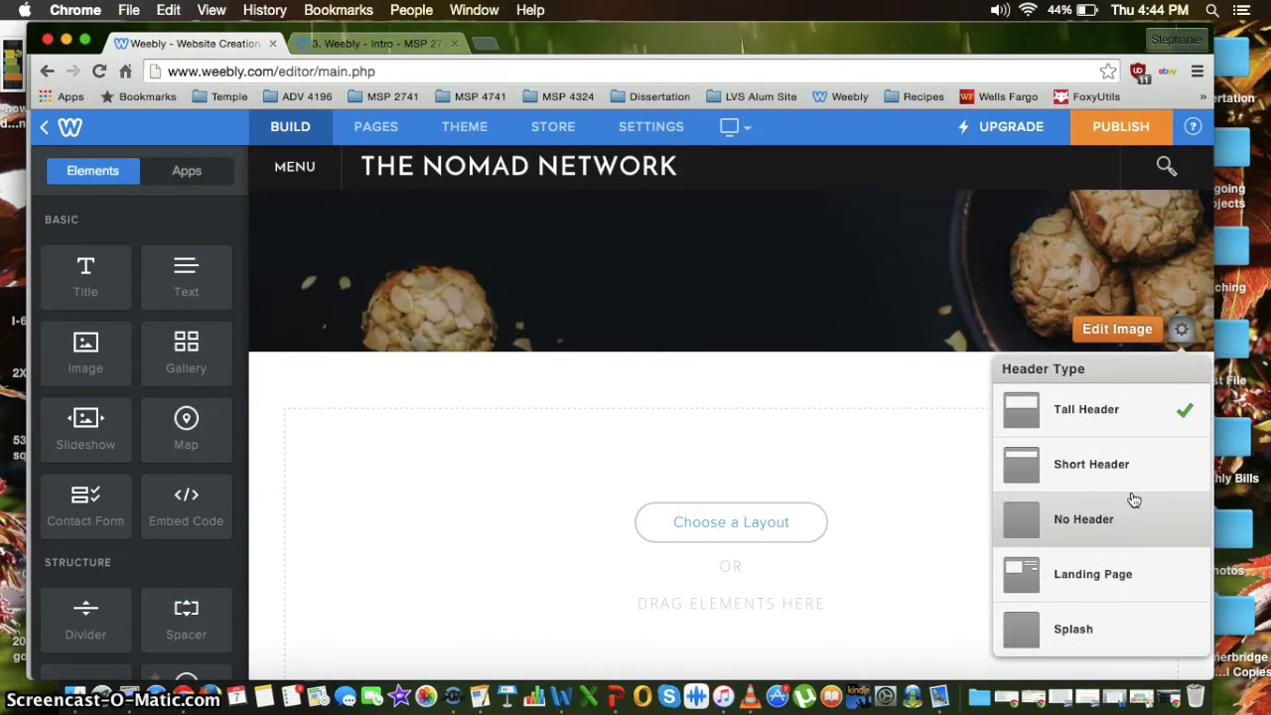
click(1118, 482)
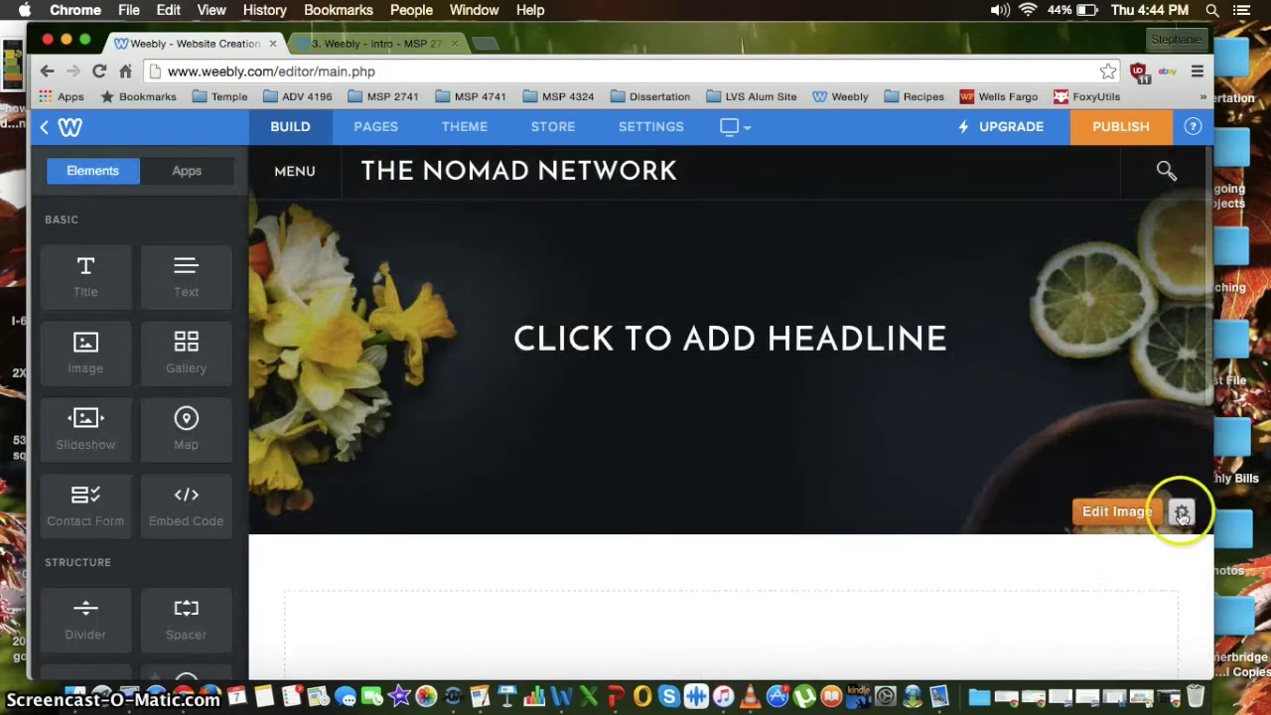
Step: Try the Splash header type on the page and switch back to Short Header
click(1181, 514)
scroll(1115, 562, down, 4)
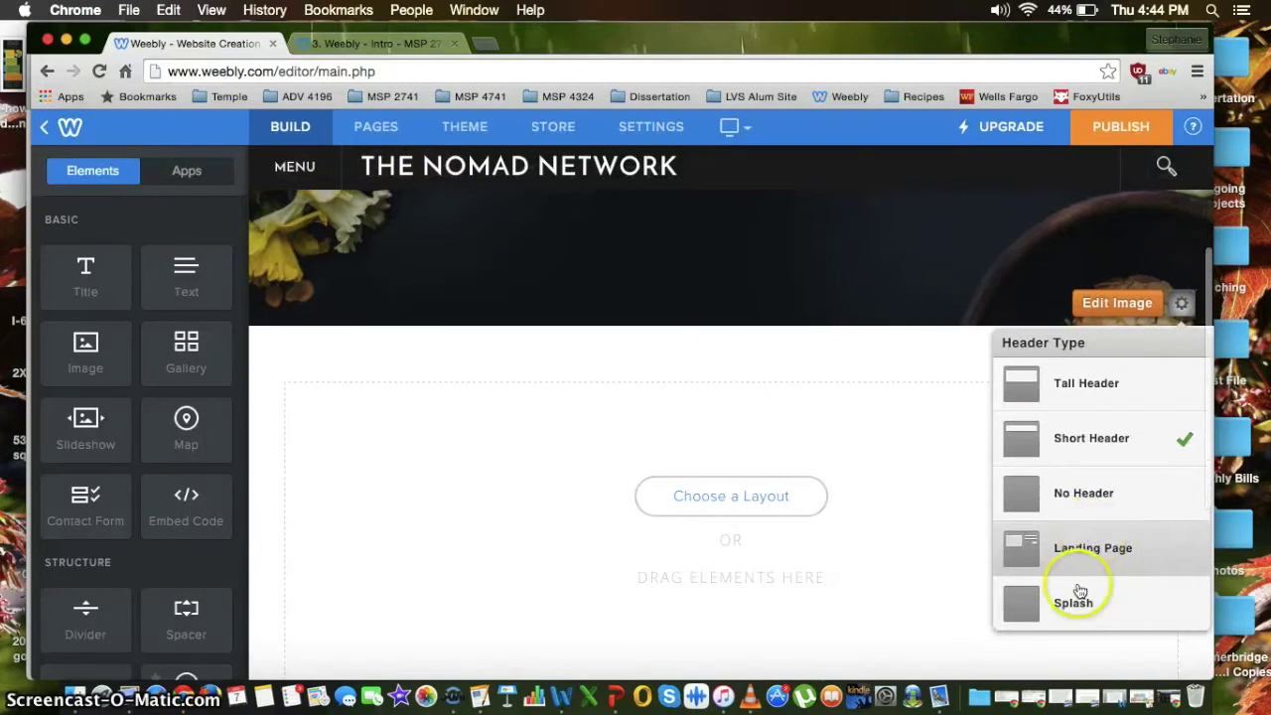
click(1078, 596)
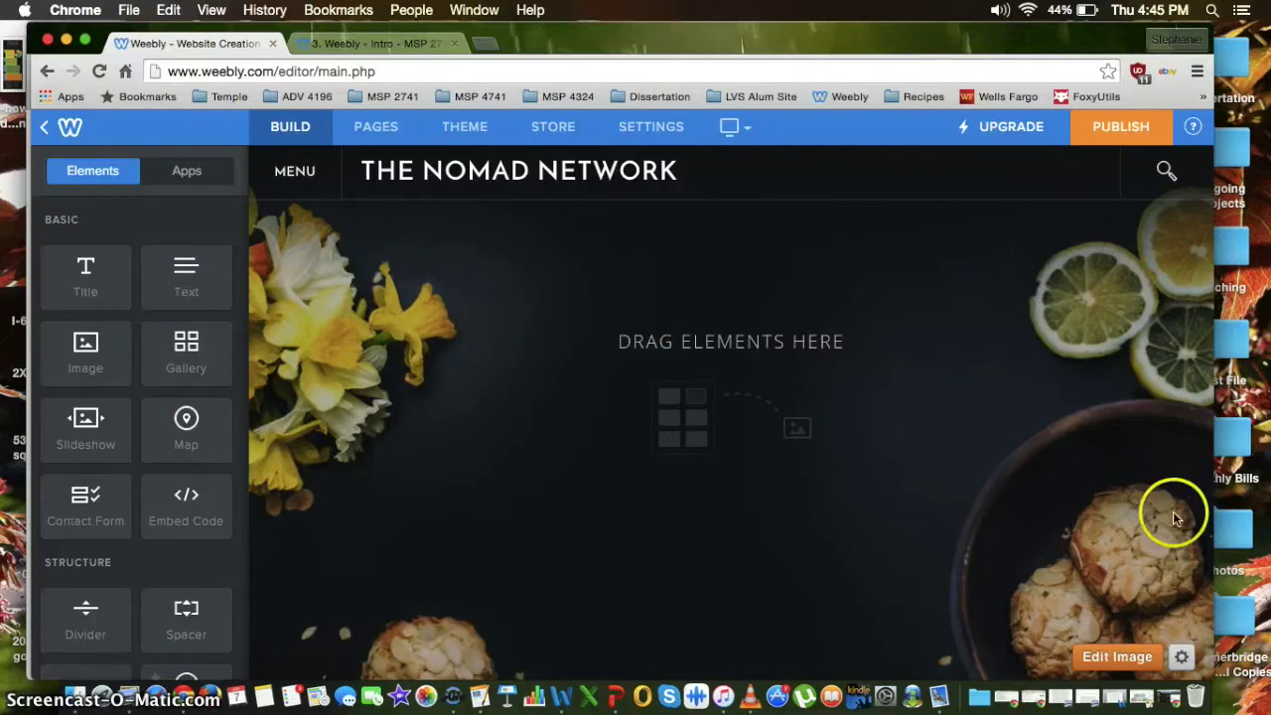
click(1184, 661)
click(1081, 511)
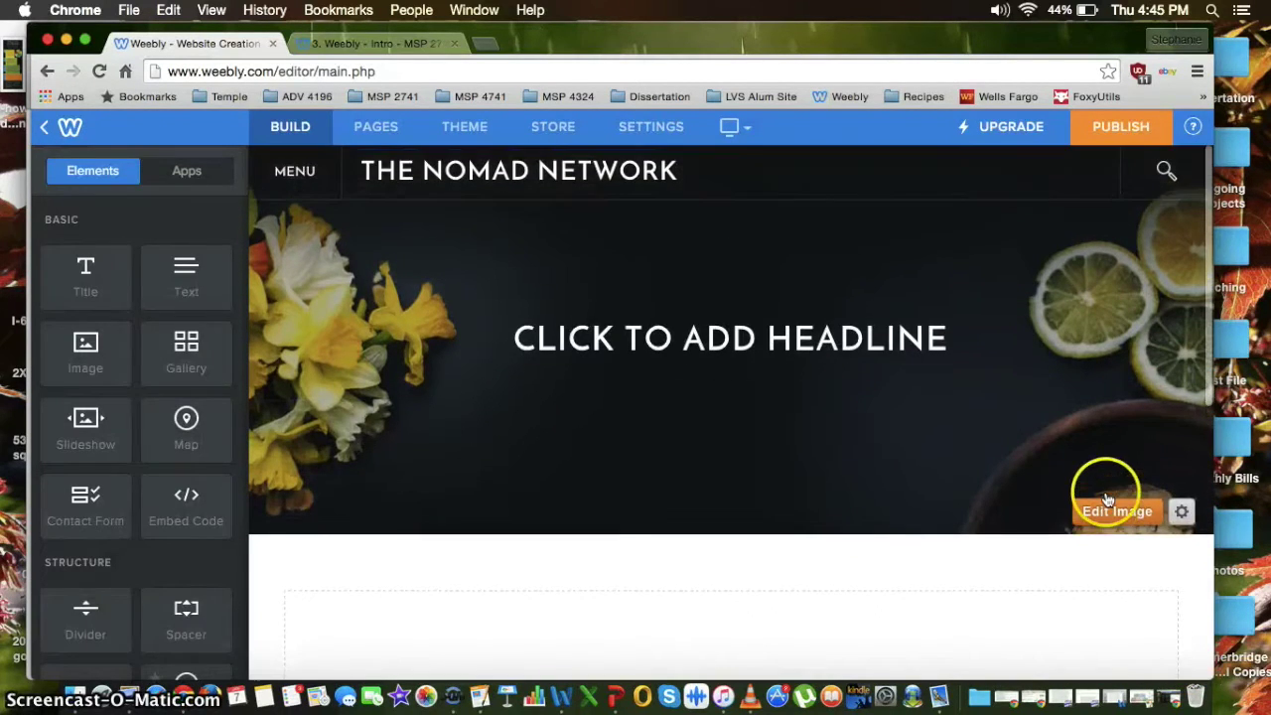
Step: Open the header image for editing, browse the stock backgrounds and keep the current one selected
click(1107, 512)
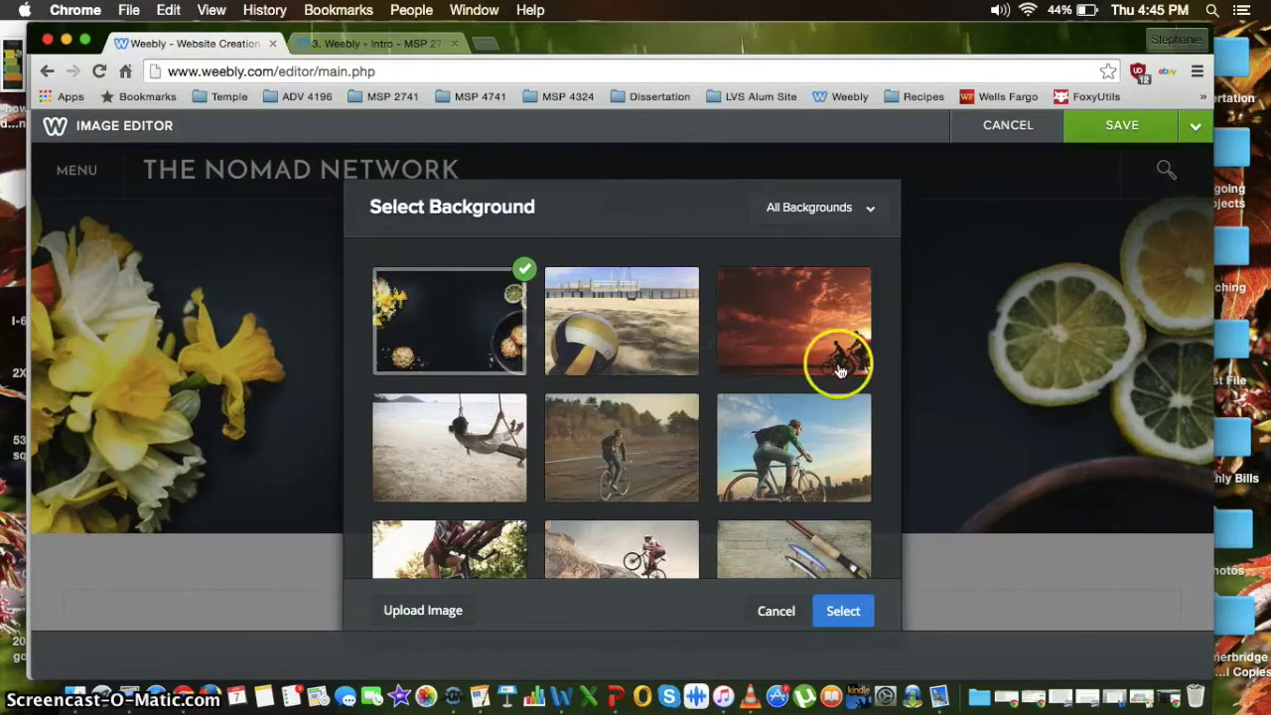
scroll(699, 362, down, 5)
scroll(700, 364, down, 15)
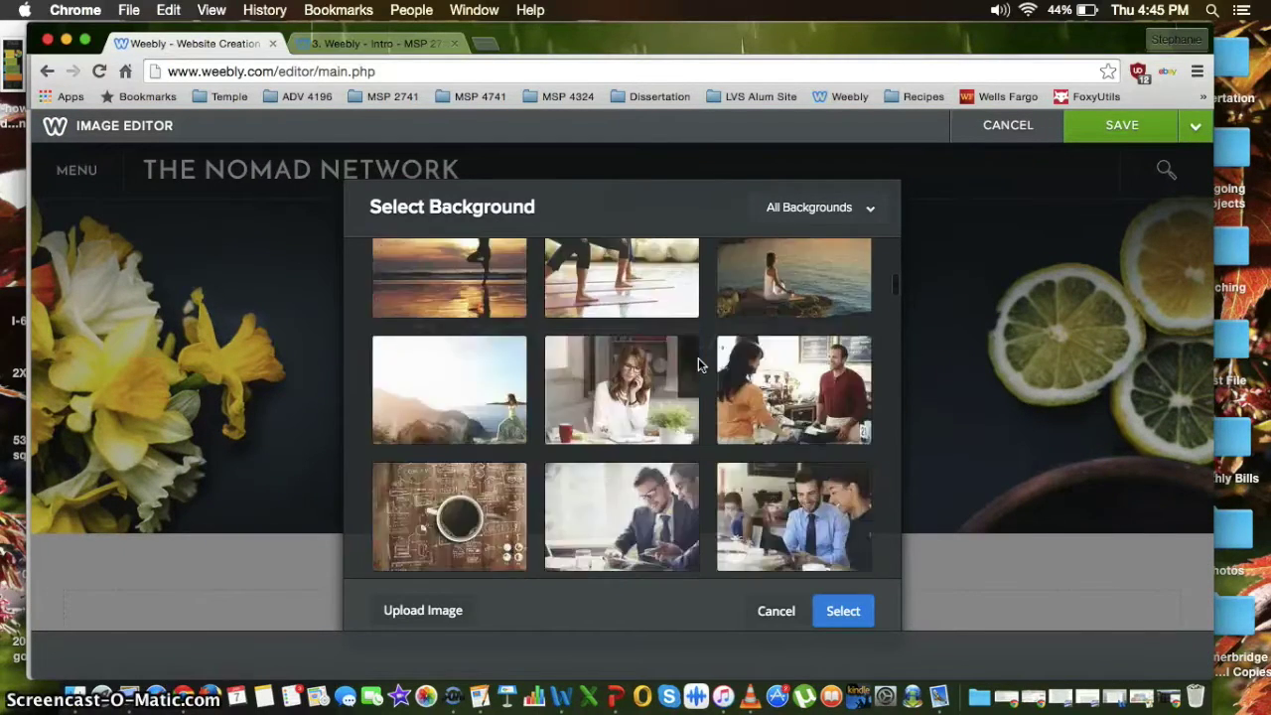
scroll(700, 364, up, 14)
scroll(698, 365, up, 2)
click(425, 611)
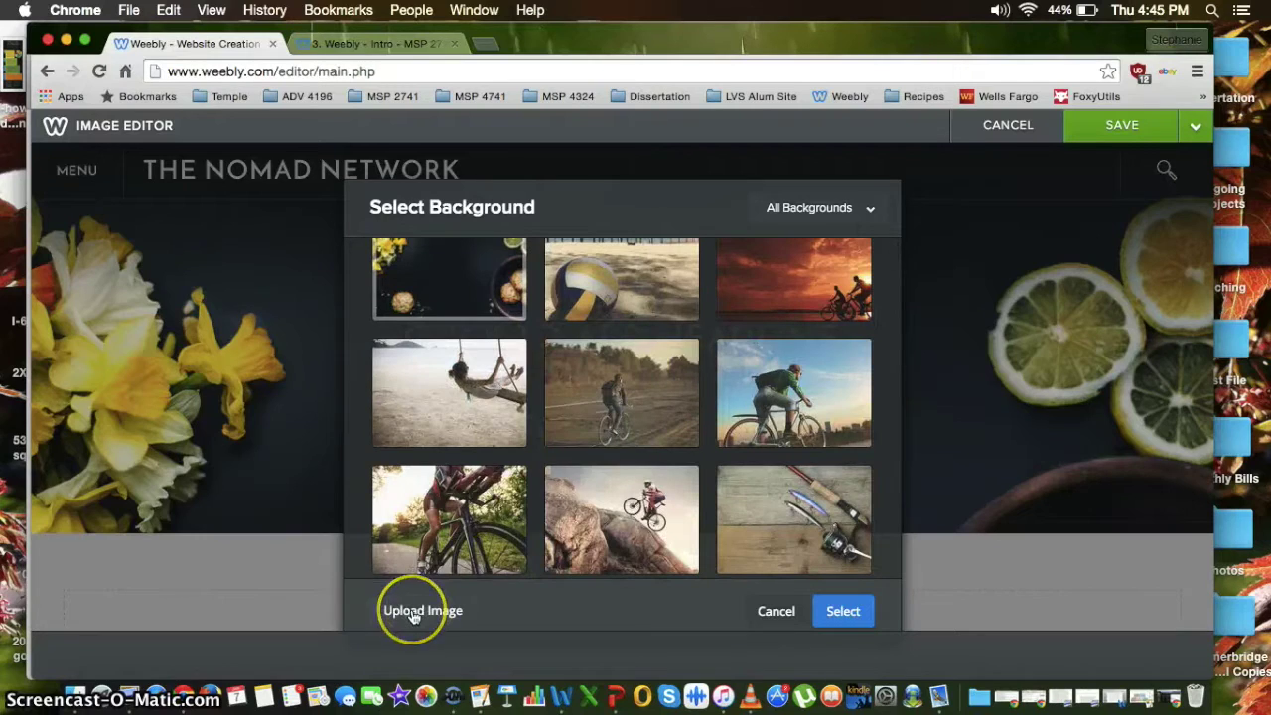
click(842, 611)
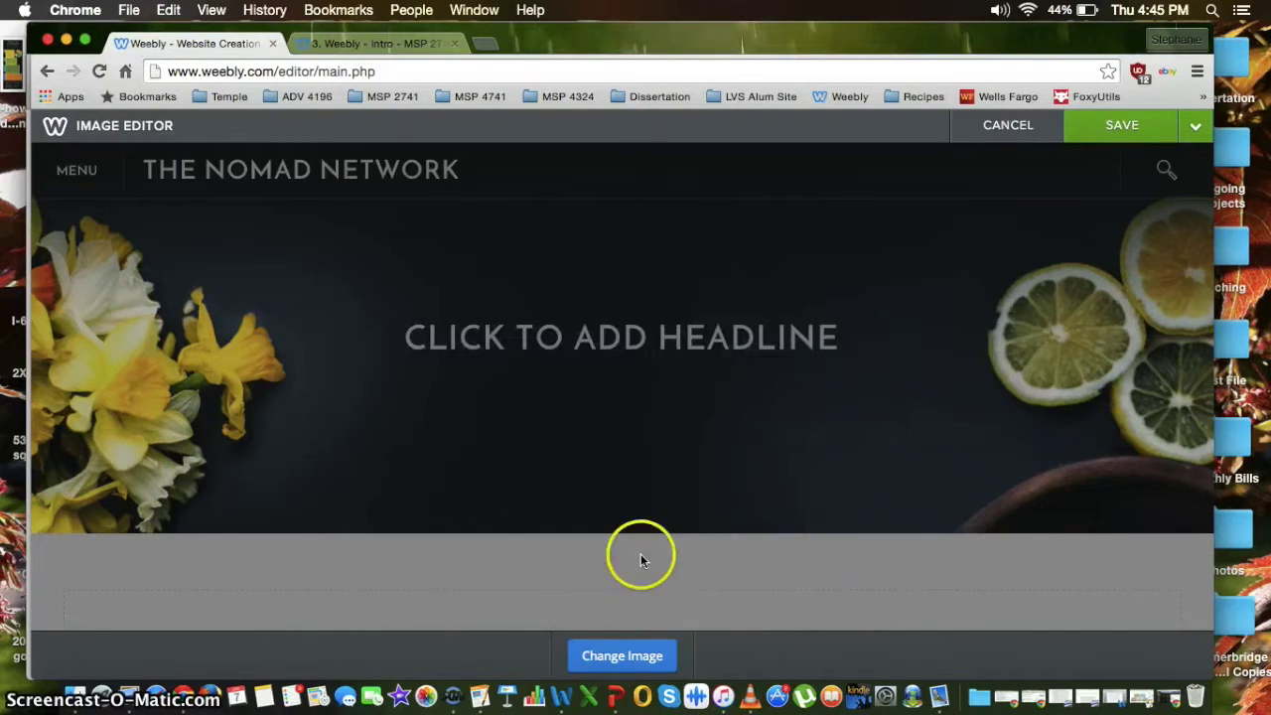
Step: Replace the header background with the stock picture of a volleyball on a beach
click(627, 649)
click(651, 349)
click(842, 613)
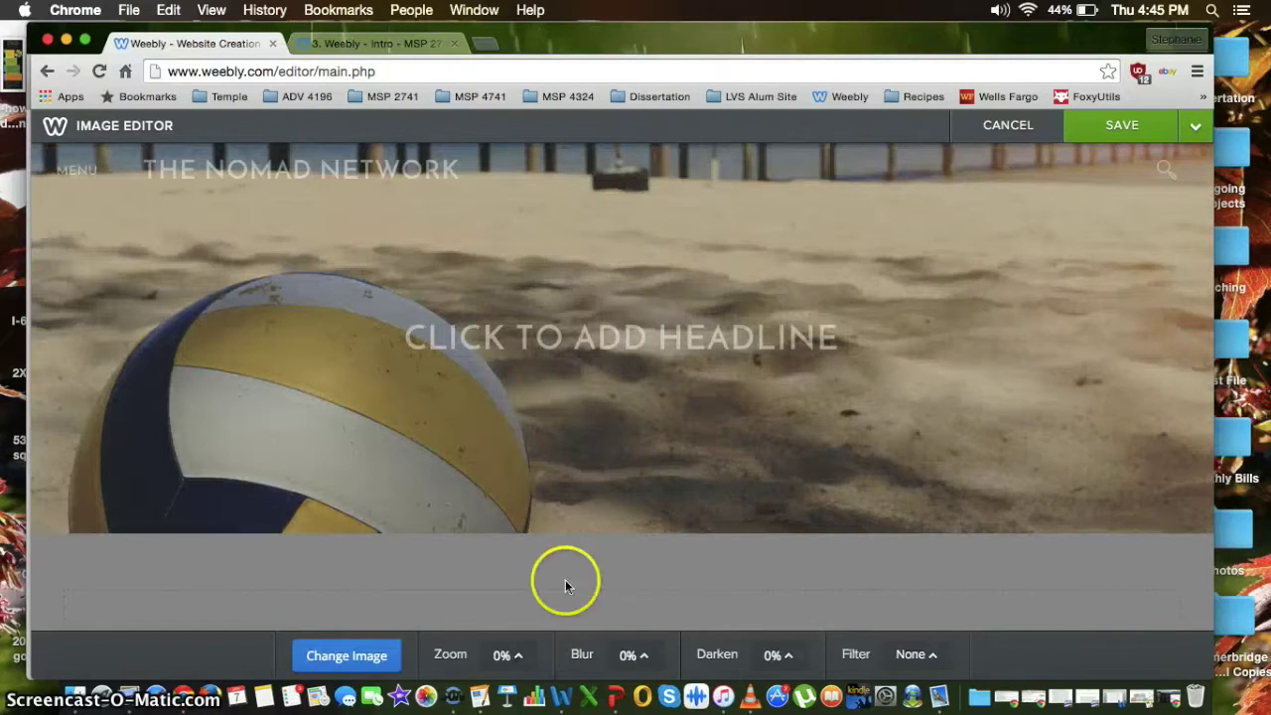
Step: Try the zoom control and a 70% blur on the header image, and reset the blur to 0%
click(520, 656)
drag(514, 624, 515, 653)
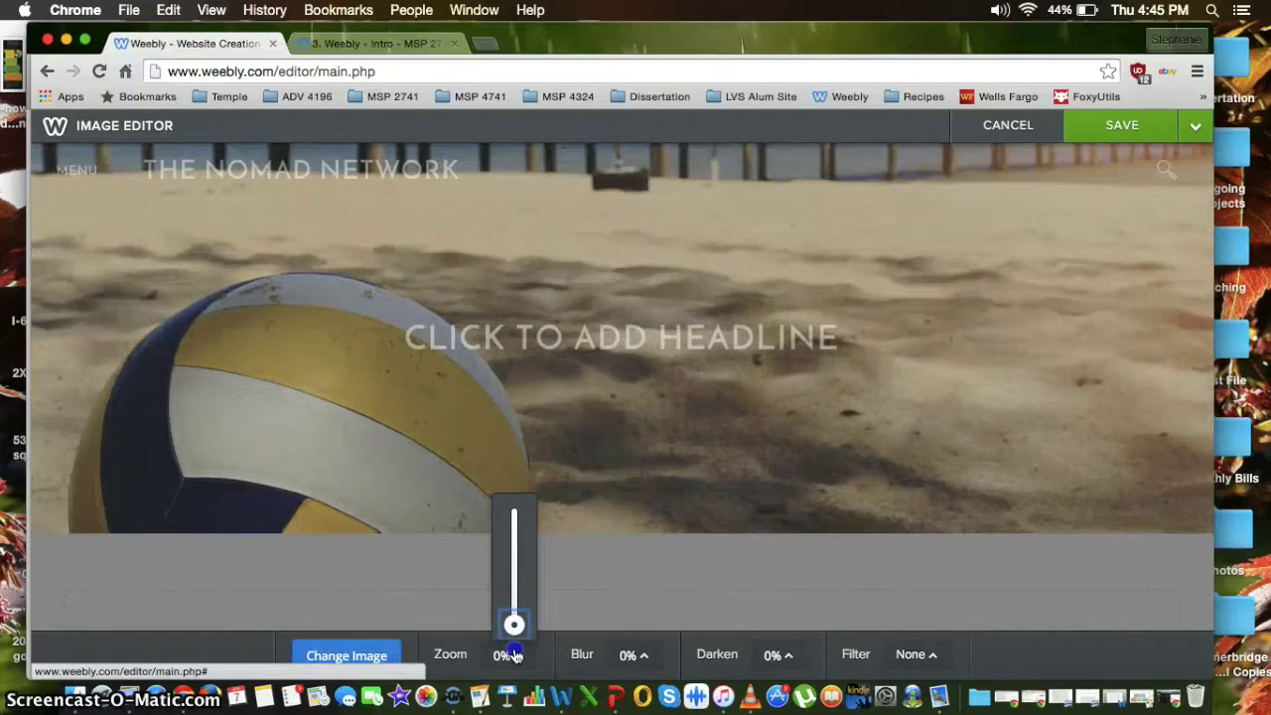
click(631, 657)
drag(640, 625, 642, 561)
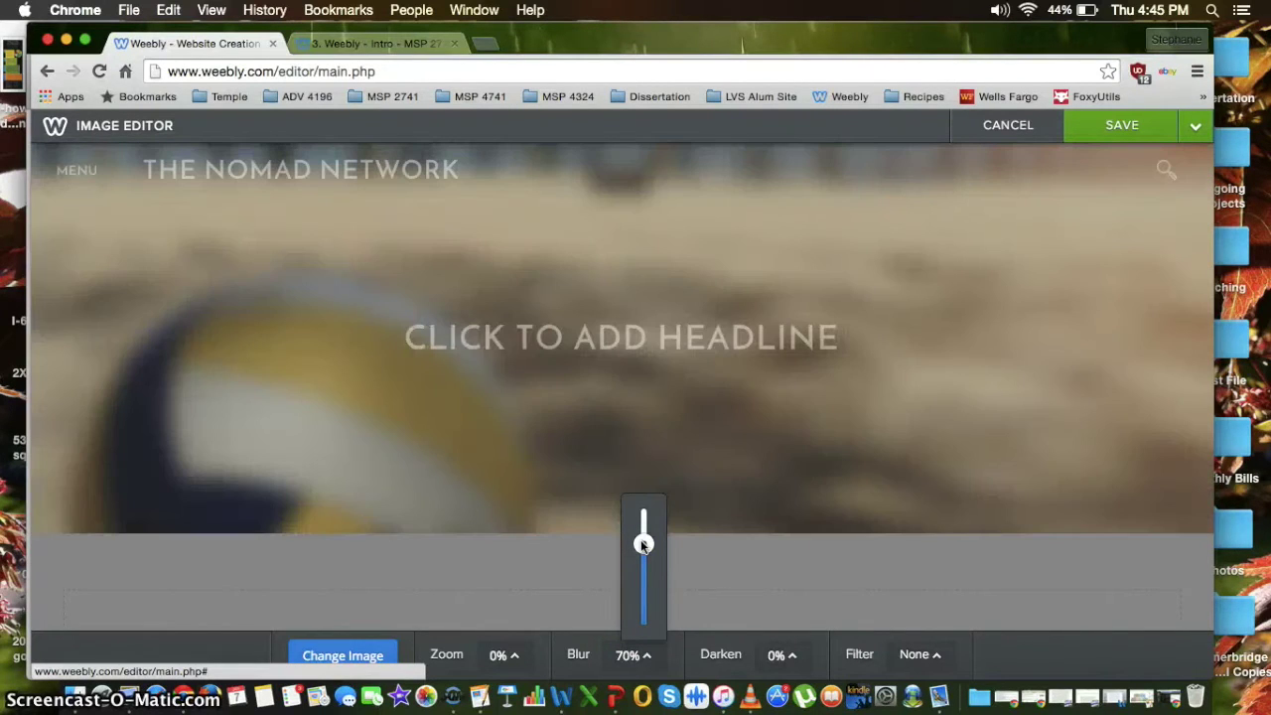
click(641, 632)
Step: Darken the header image to 70% and save it to only this page
click(782, 654)
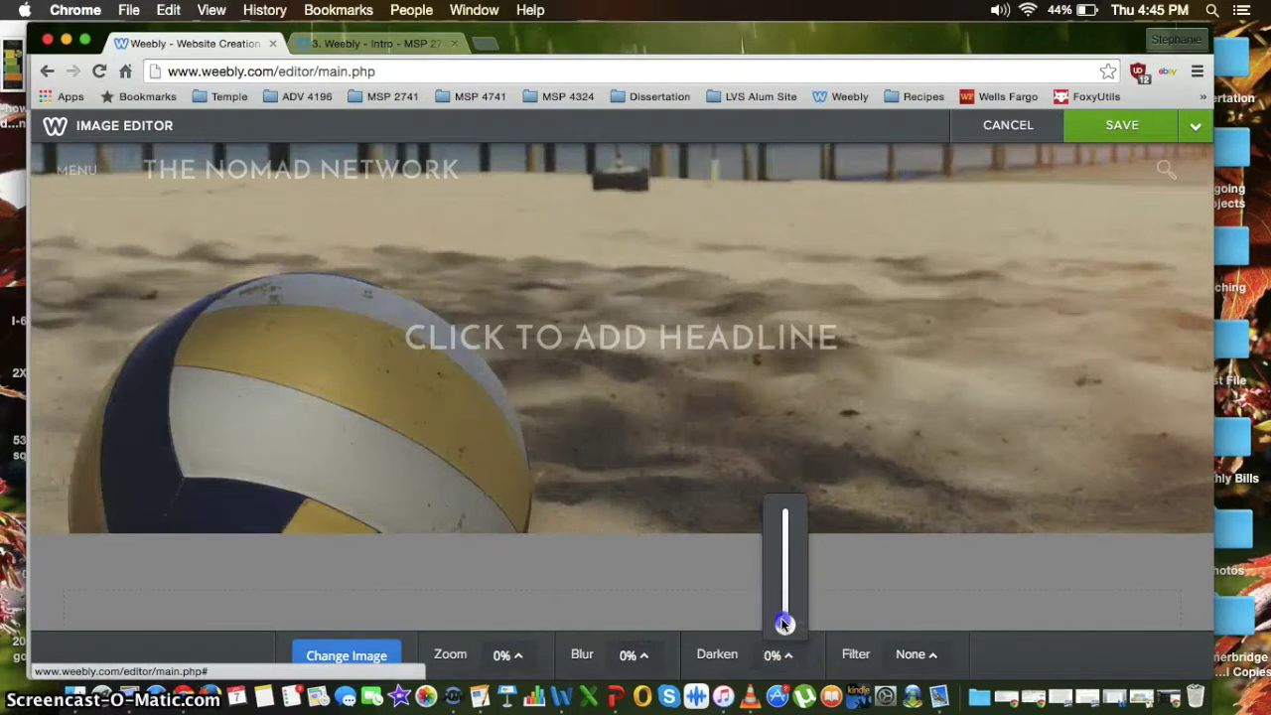
drag(783, 621, 784, 544)
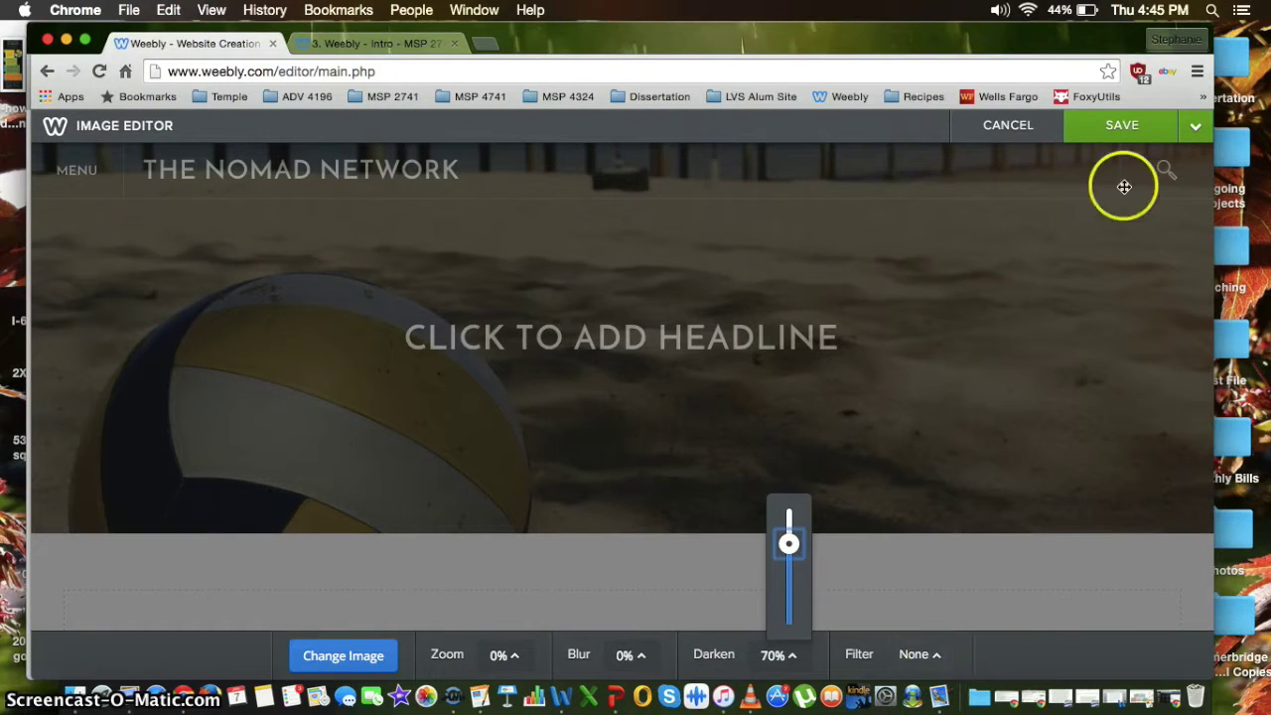
click(1195, 126)
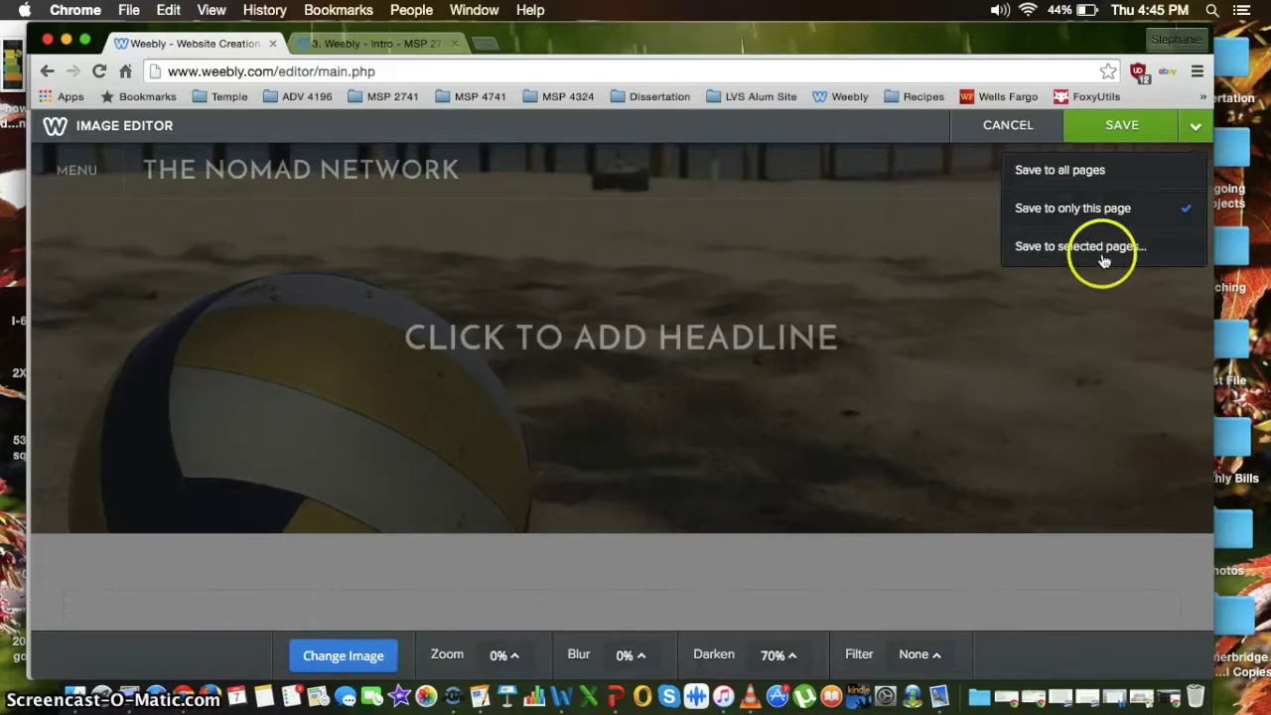
click(1110, 126)
Step: Open the layout chooser for the empty page and browse the About, Services, Contact, Menu and Portfolio layouts
scroll(470, 311, down, 5)
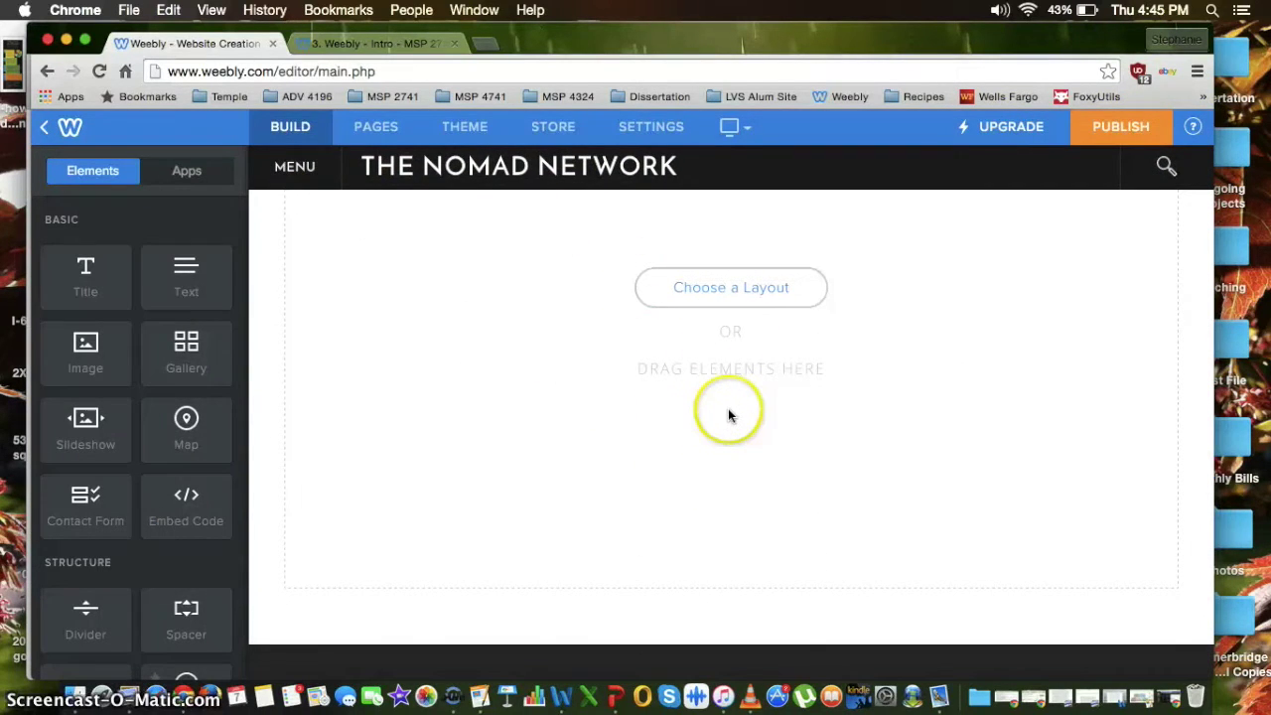
click(761, 287)
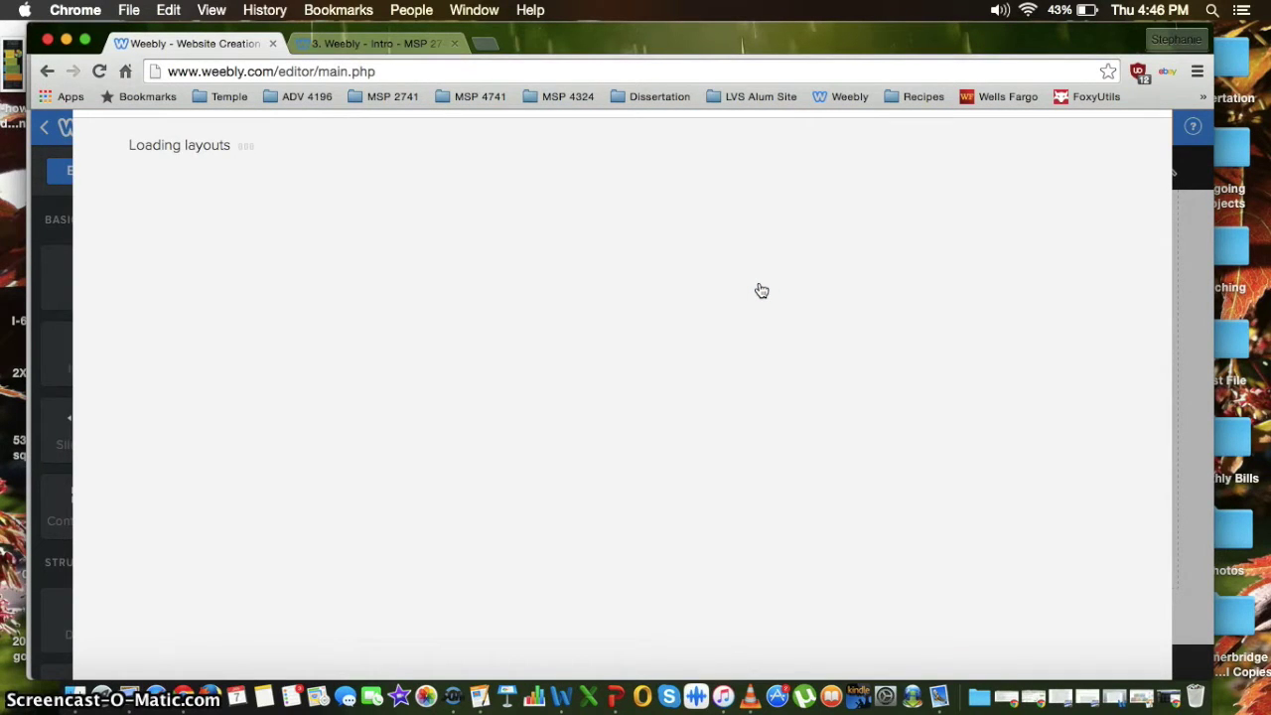
click(622, 272)
click(454, 156)
click(542, 160)
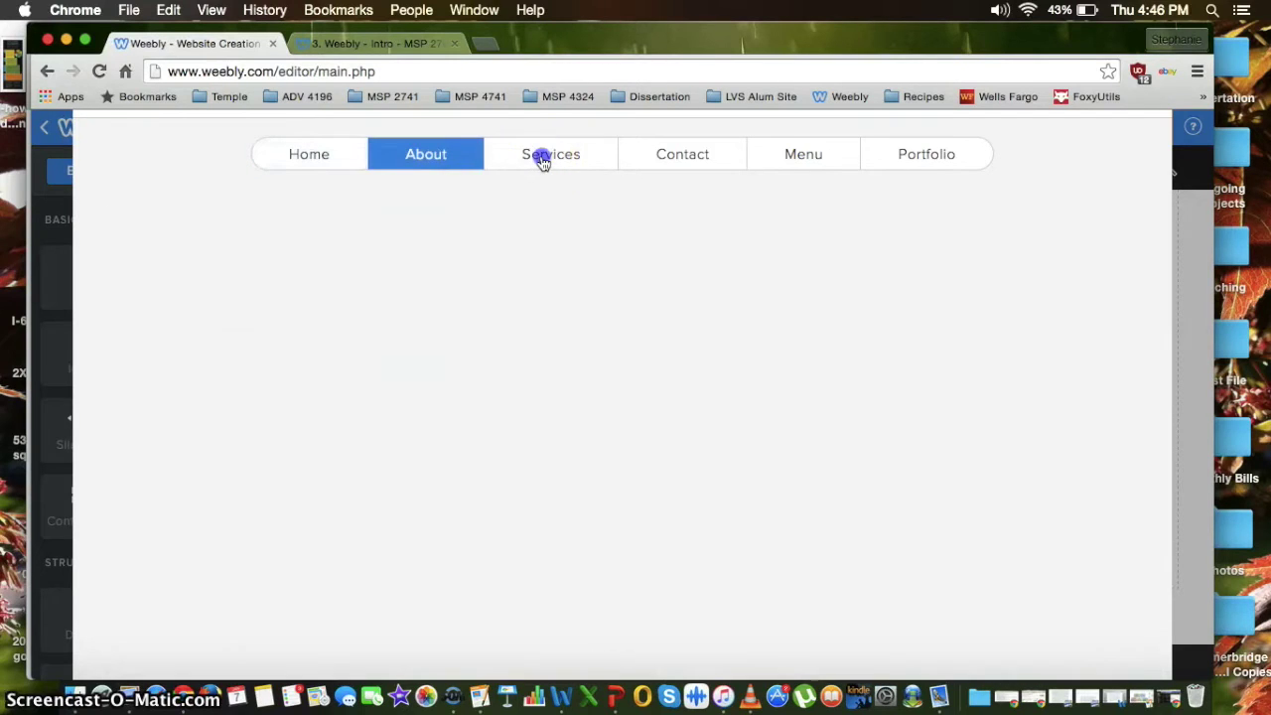
click(664, 158)
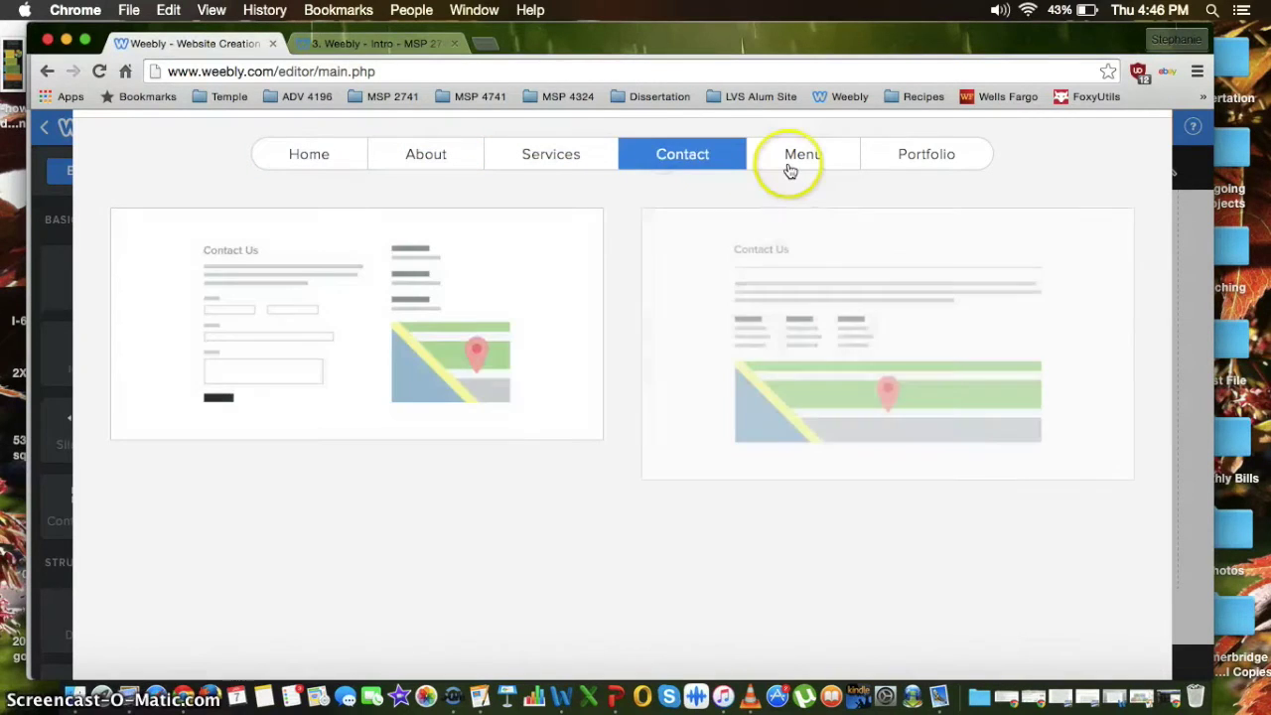
click(805, 162)
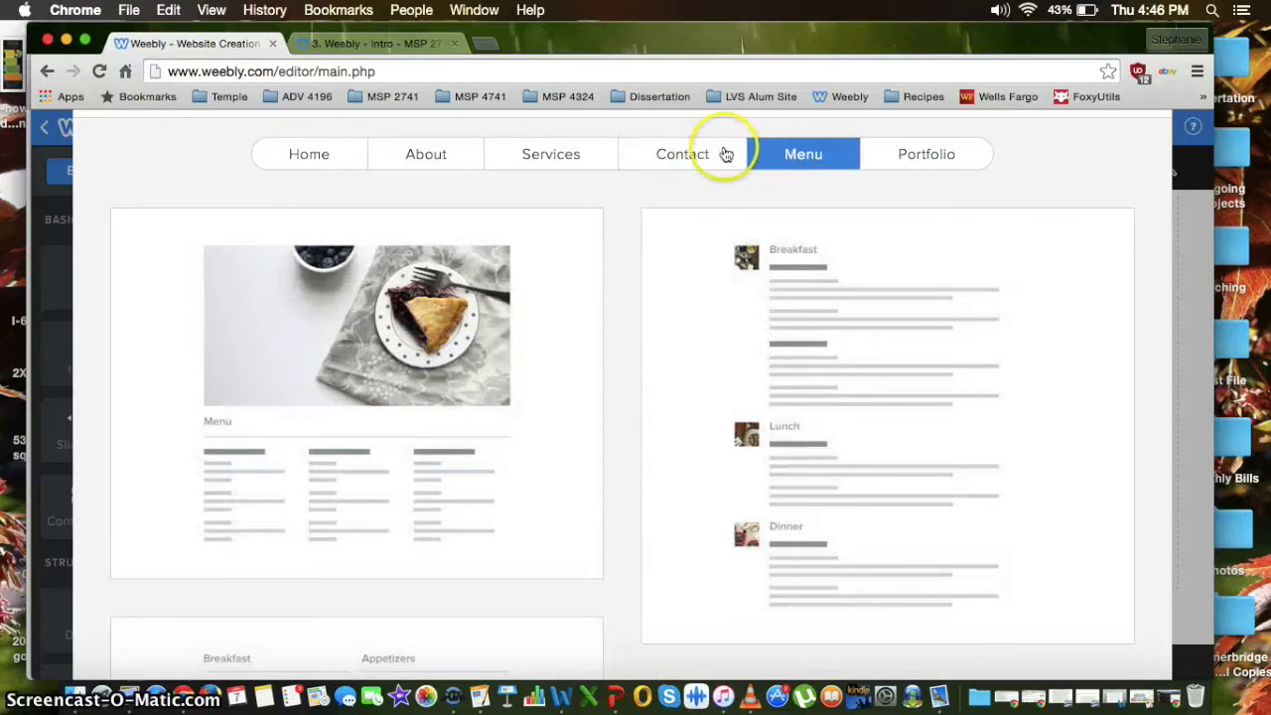
click(712, 156)
click(791, 159)
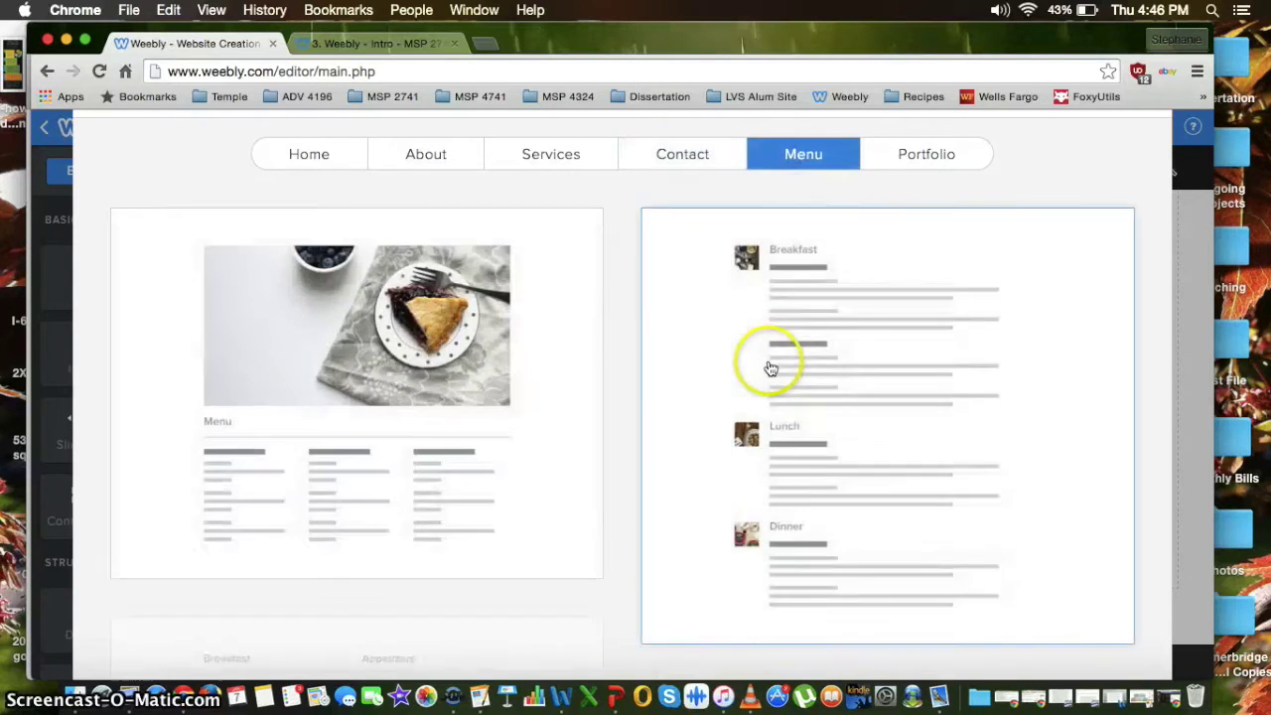
scroll(770, 369, down, 3)
scroll(771, 368, up, 3)
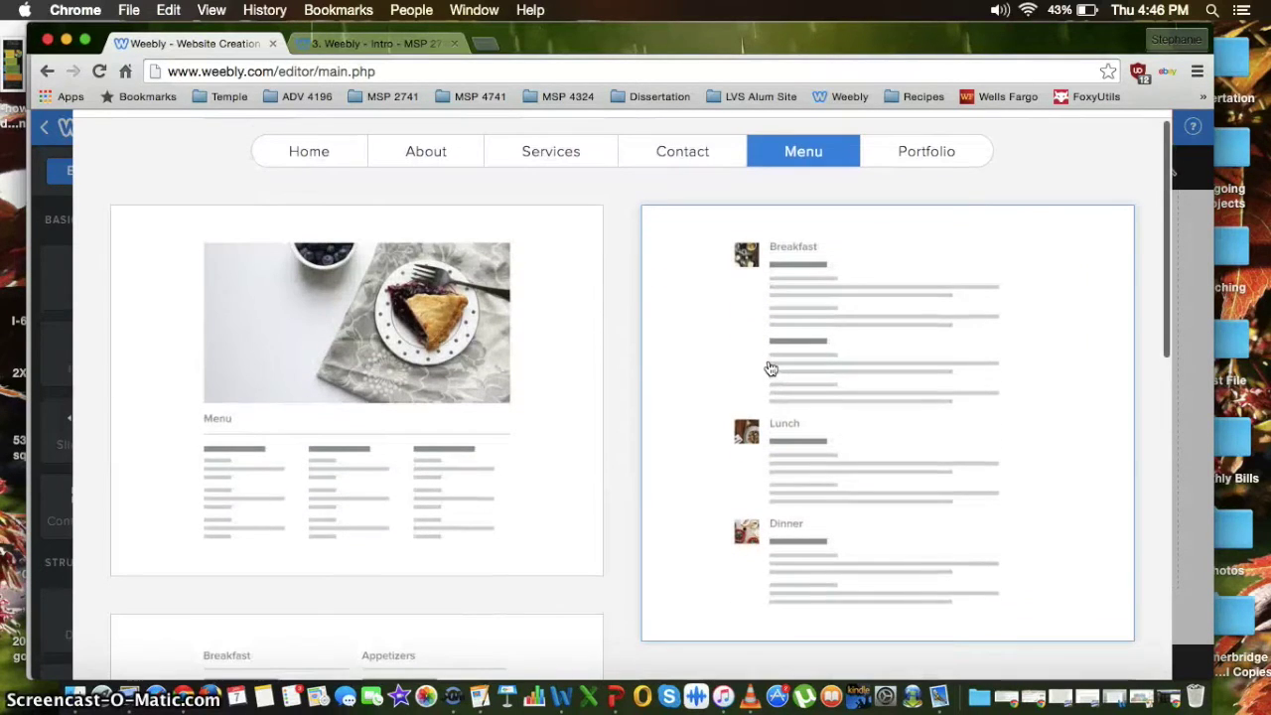
click(887, 163)
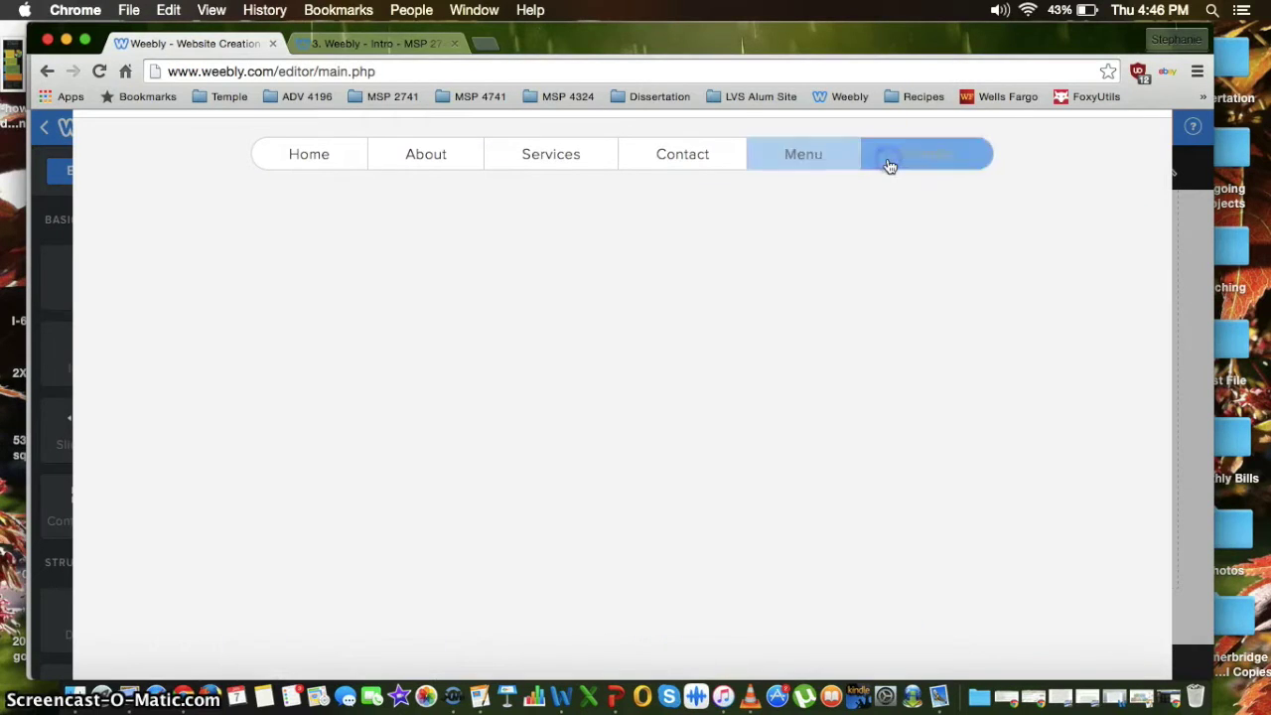
click(533, 169)
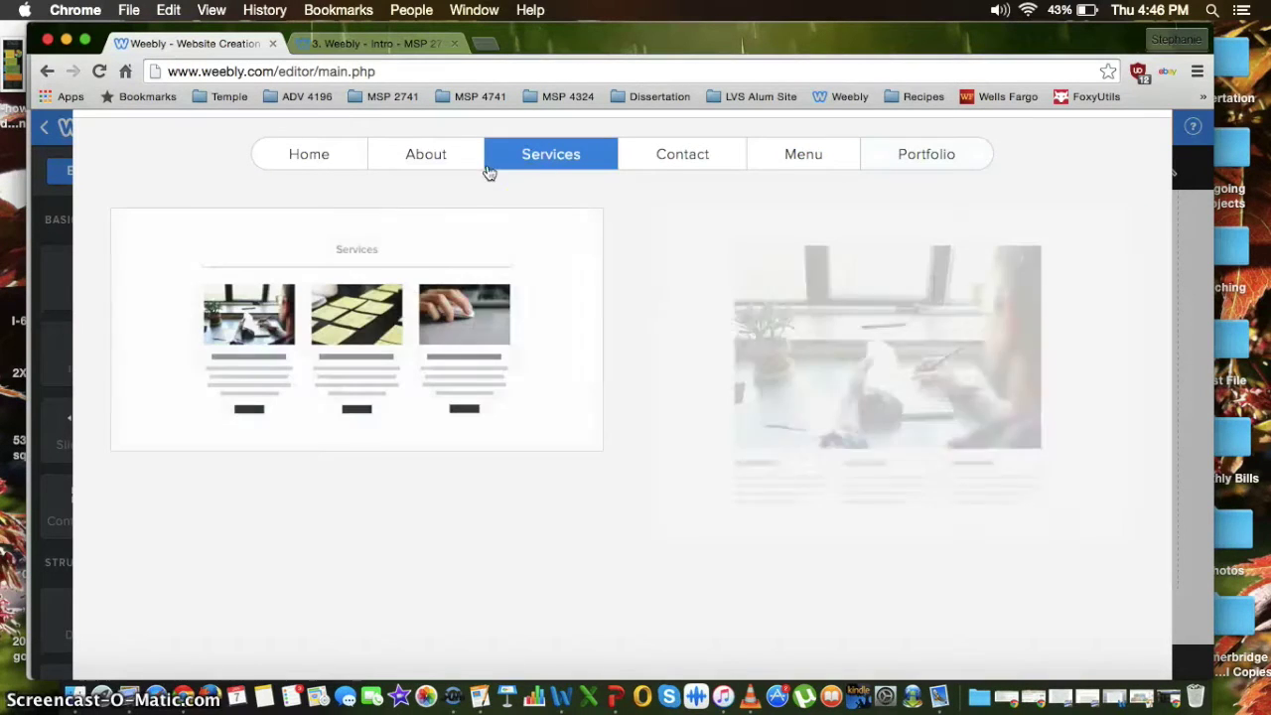
Step: Apply the About layout headed "Who We Are" to the page, keep it and look through its content
click(448, 164)
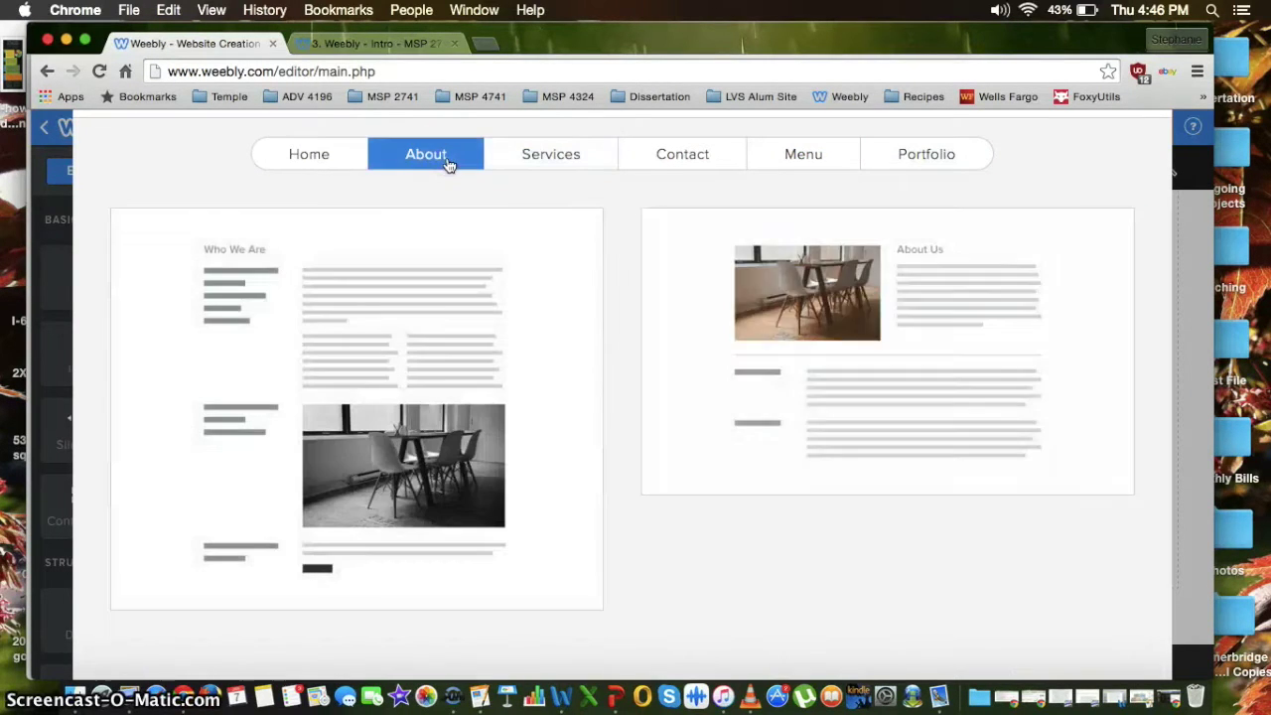
click(425, 275)
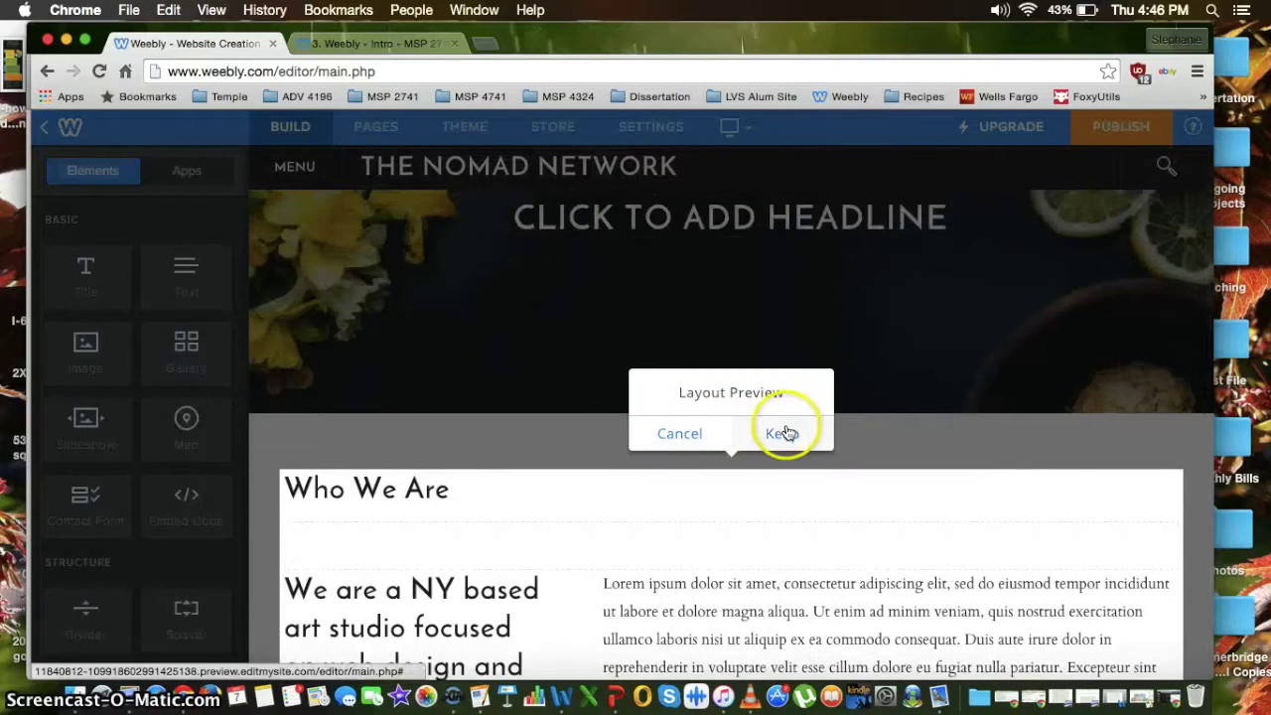
click(785, 430)
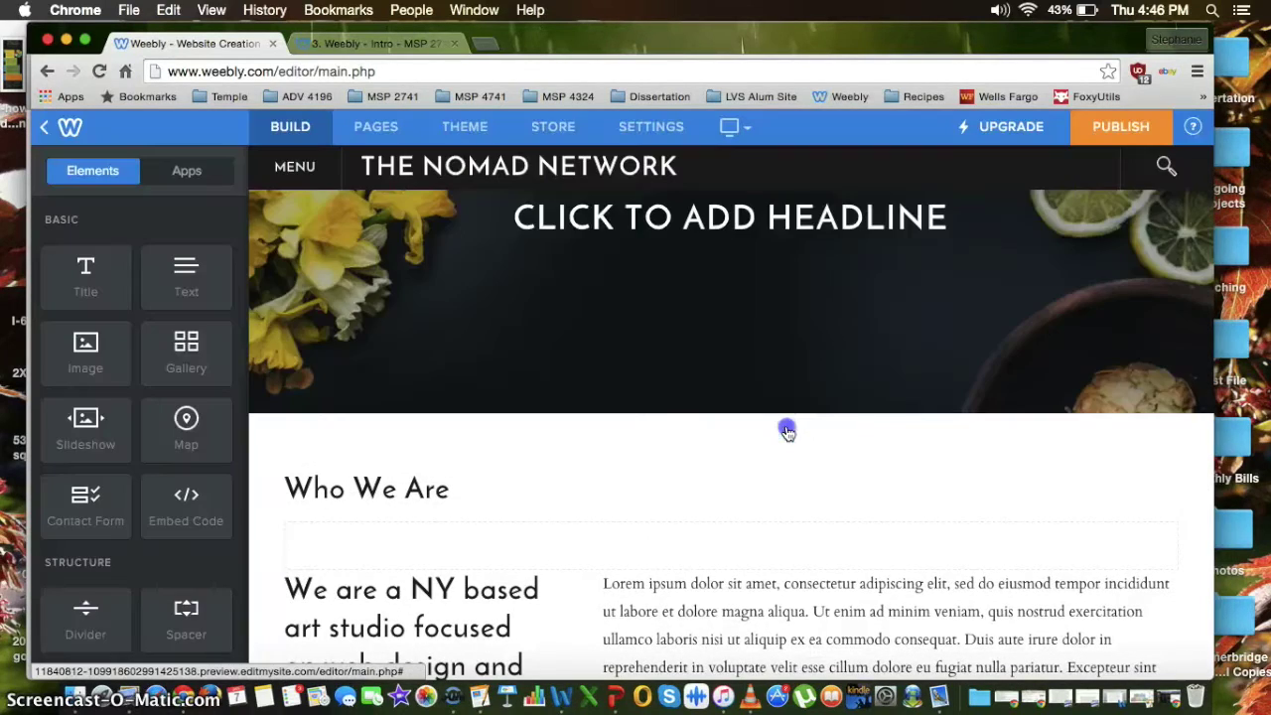
scroll(865, 366, down, 10)
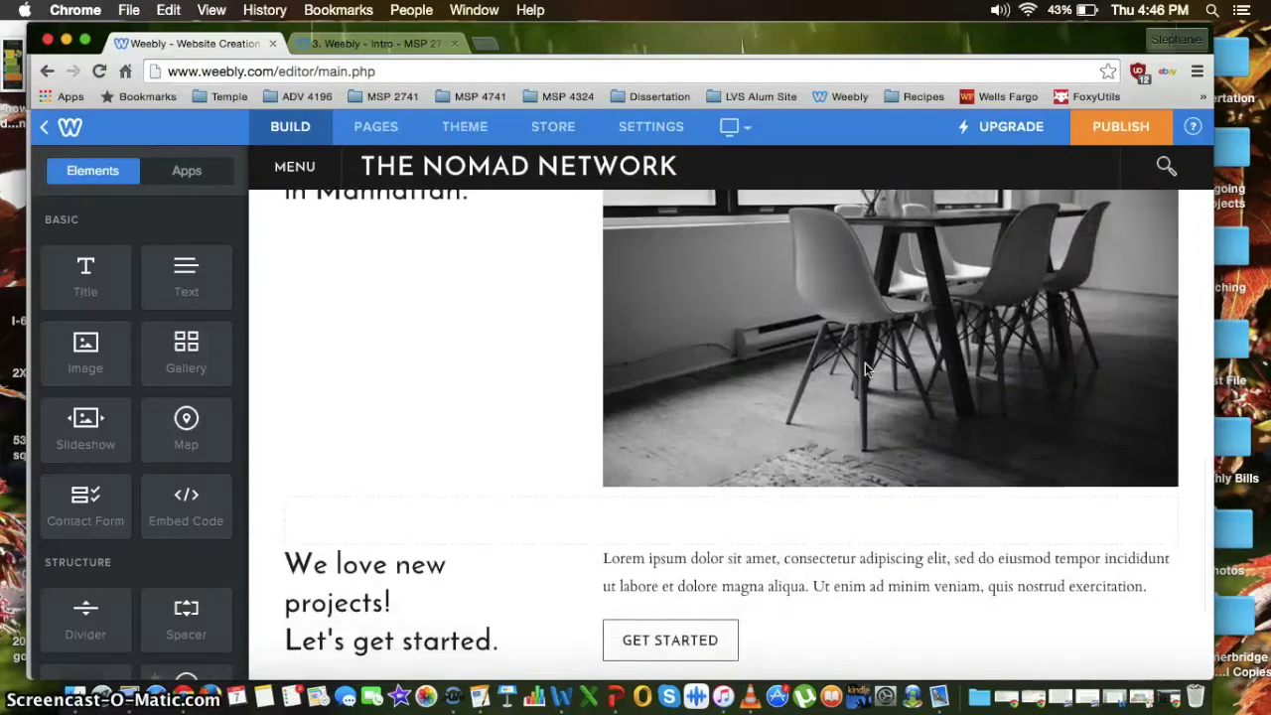
scroll(865, 370, down, 4)
scroll(865, 367, up, 15)
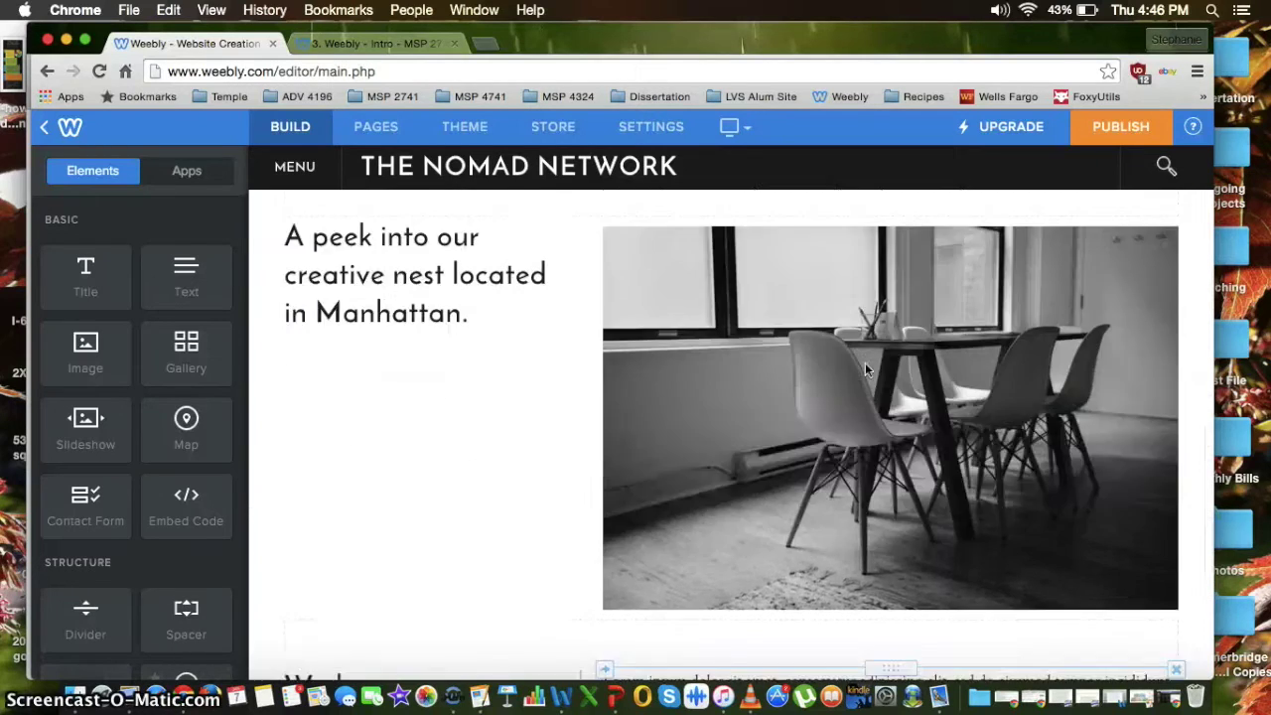
Step: Delete the "Who We Are" title element from the page
click(655, 376)
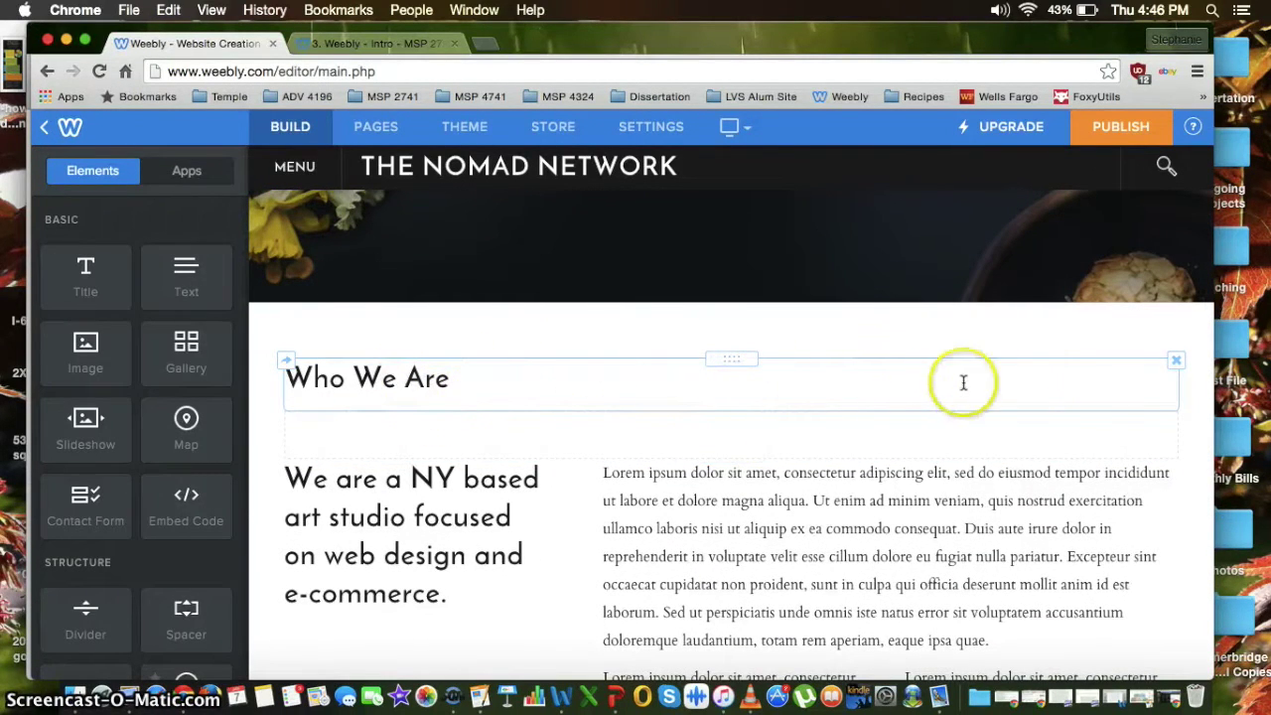
click(1176, 364)
click(1142, 303)
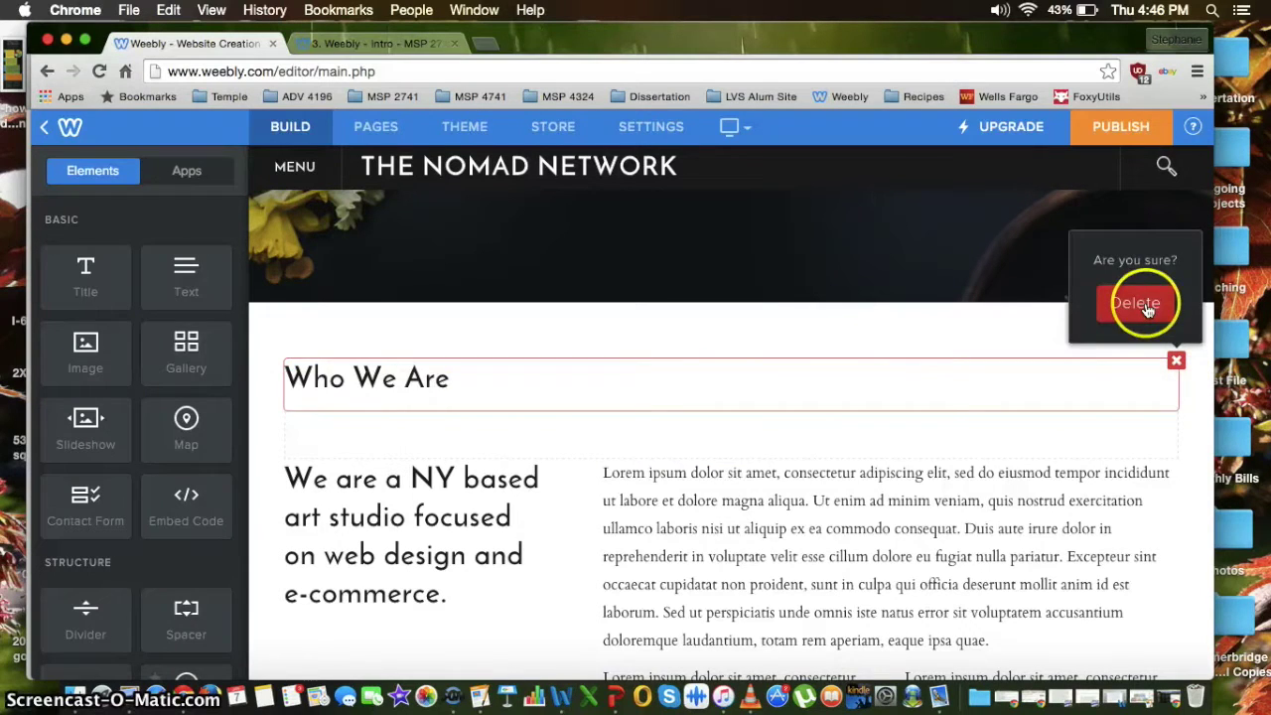
click(804, 391)
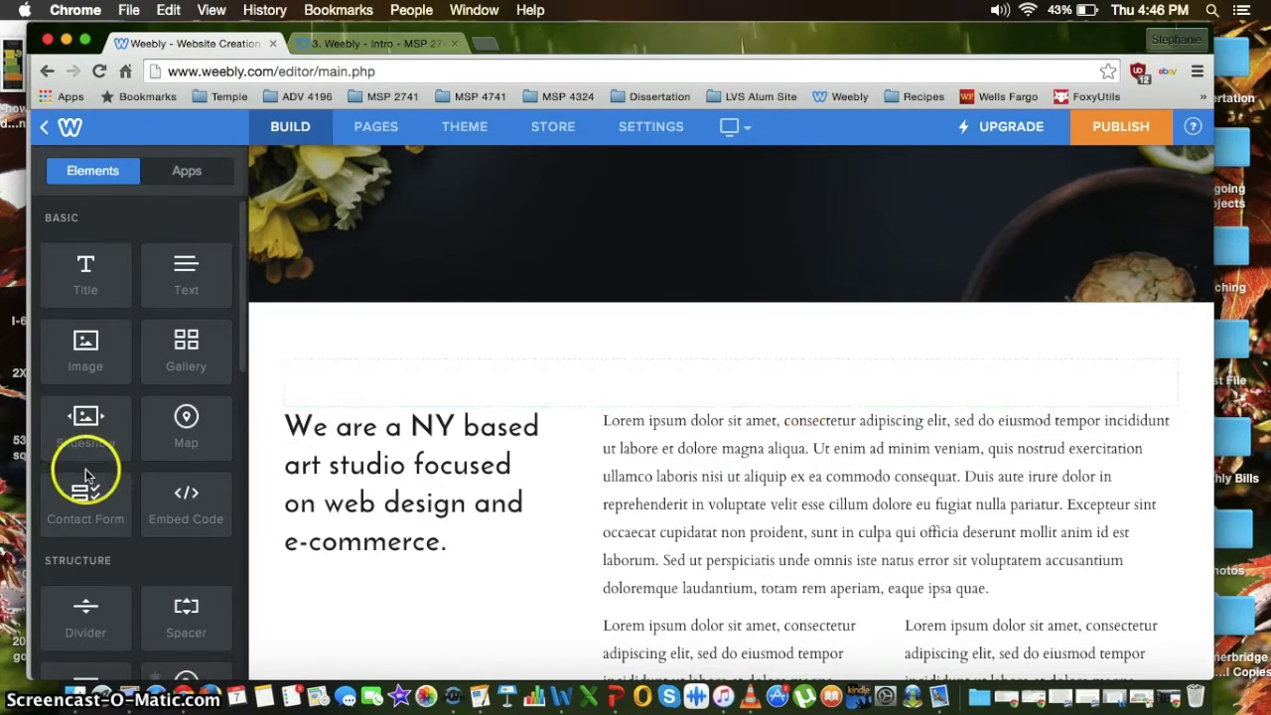
Step: Add a spacer element above the "We are a NY based art studio" section
drag(185, 604, 626, 356)
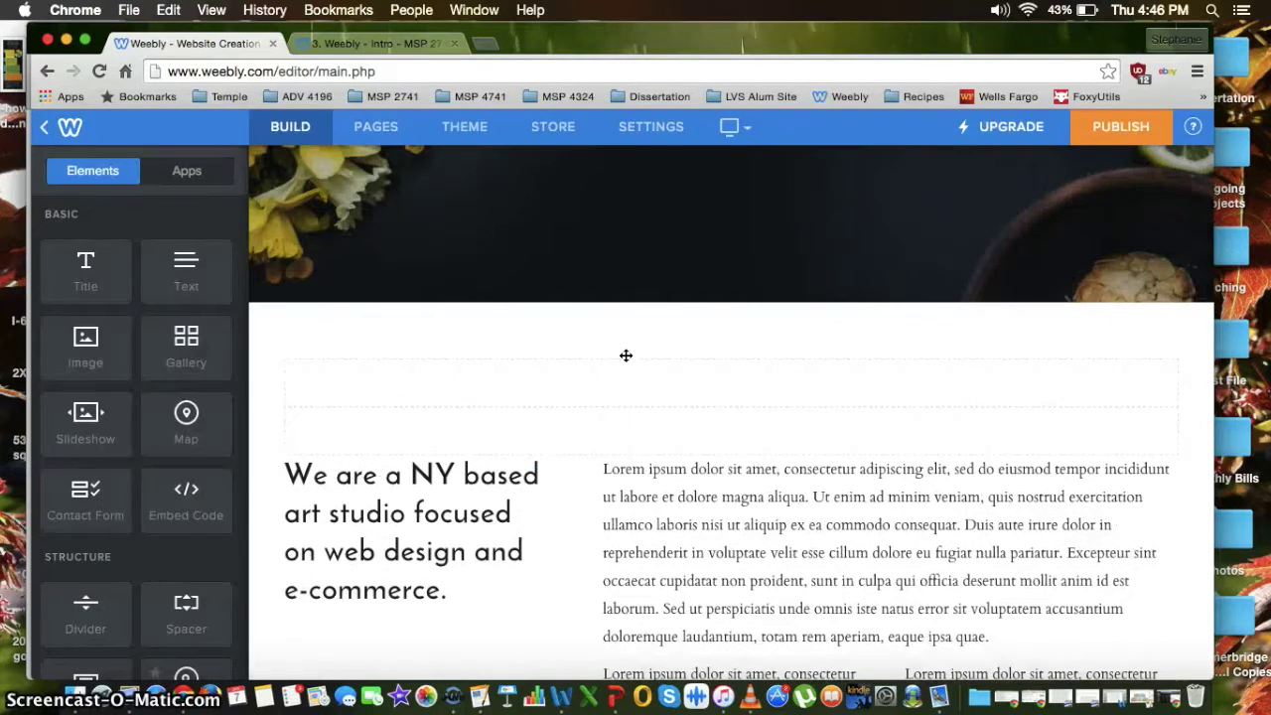
scroll(437, 452, down, 3)
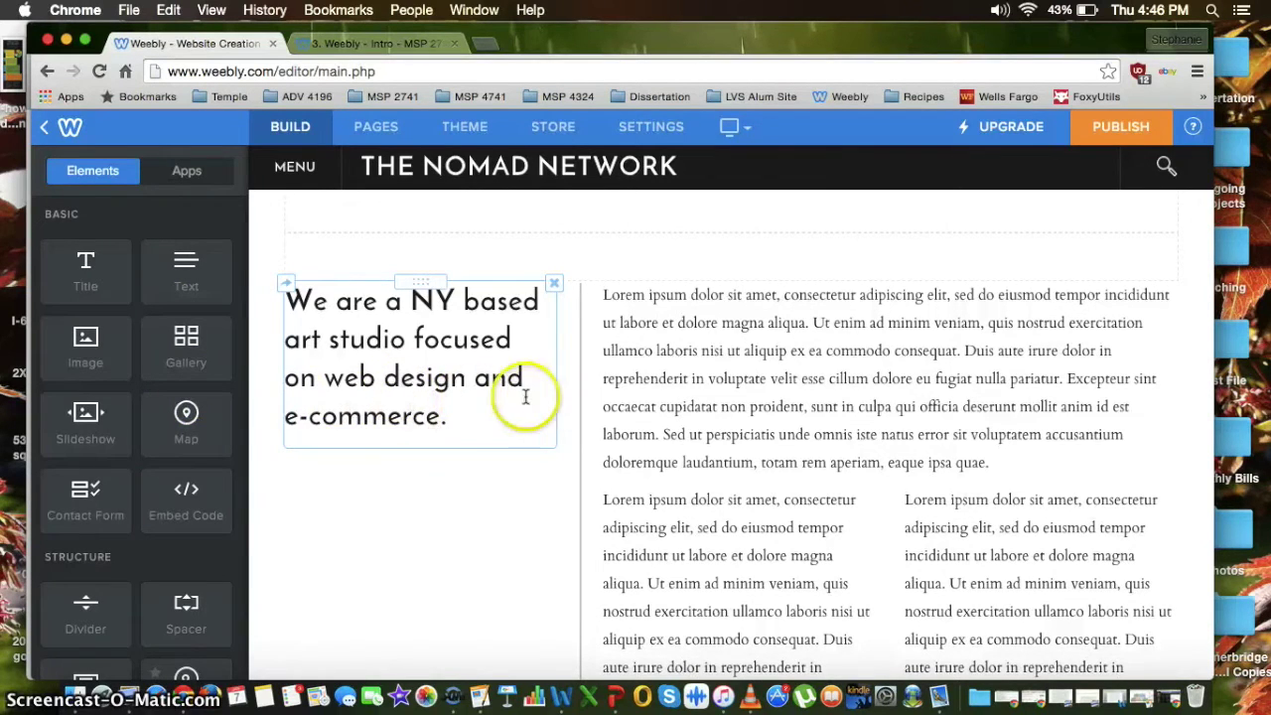
scroll(458, 409, up, 4)
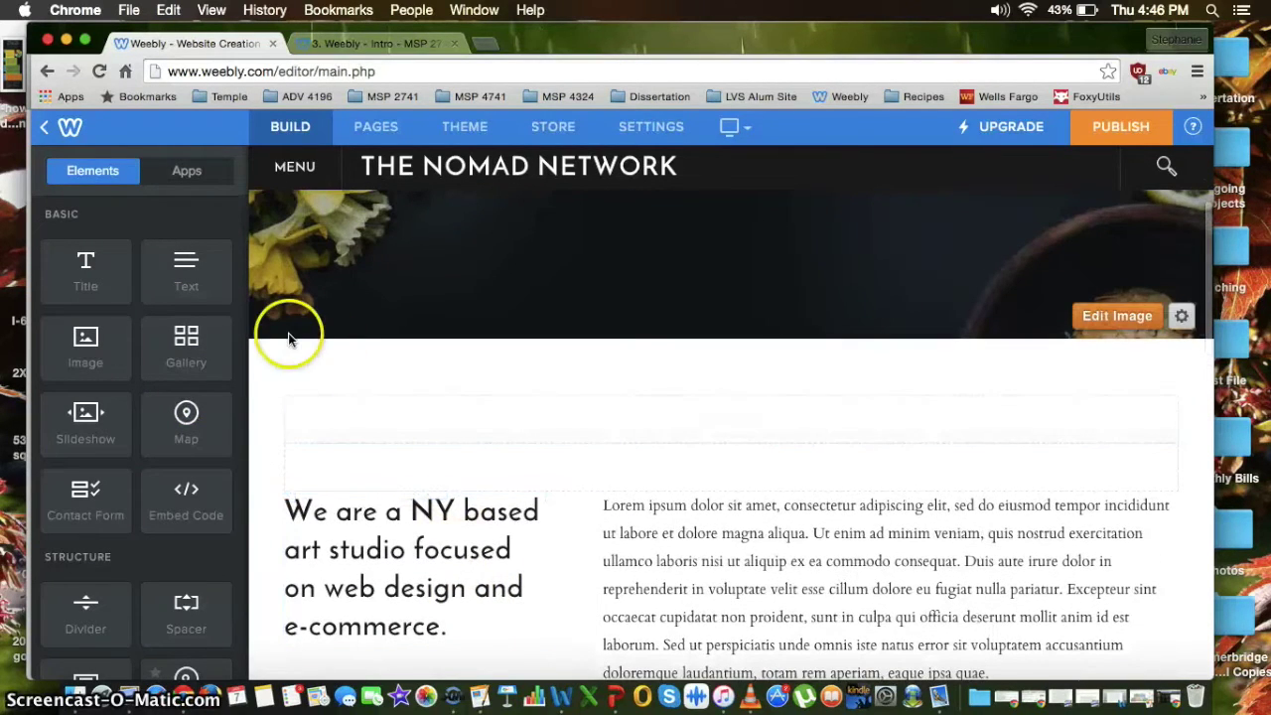
Step: Add three image elements side by side in one row between the header and the spacers
drag(77, 347, 366, 393)
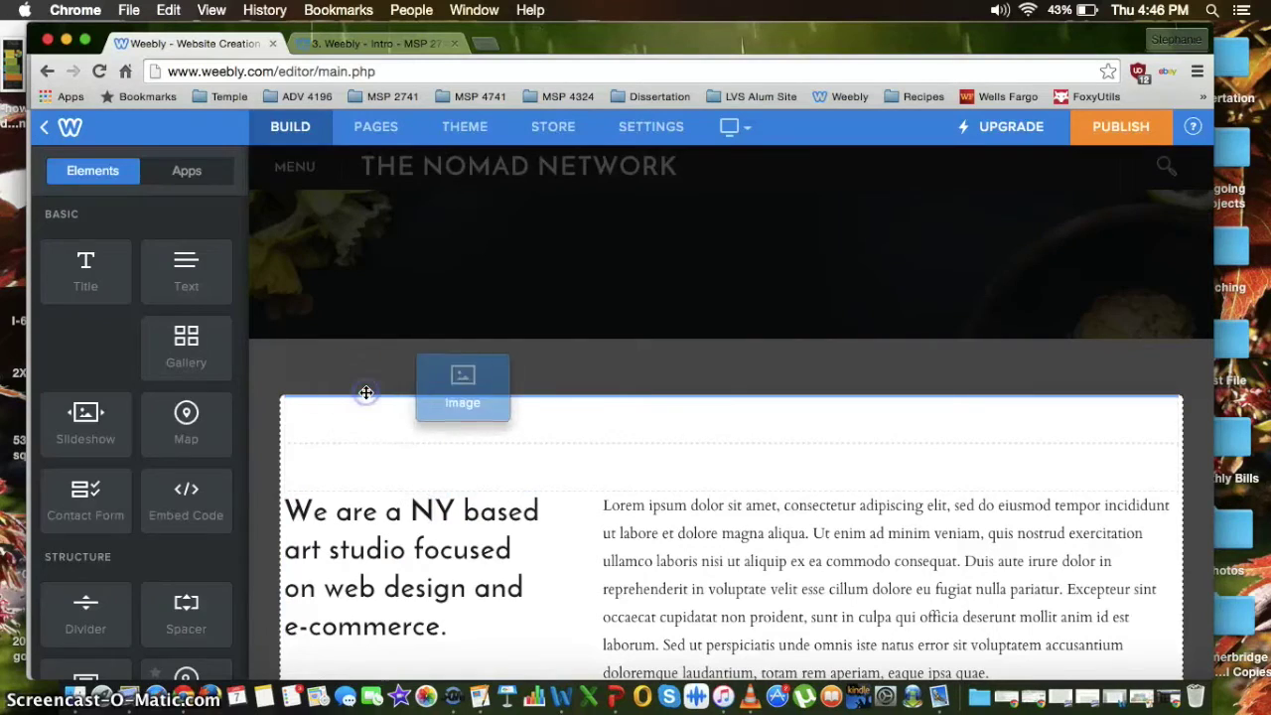
drag(89, 348, 290, 444)
drag(113, 372, 264, 429)
scroll(483, 407, down, 1)
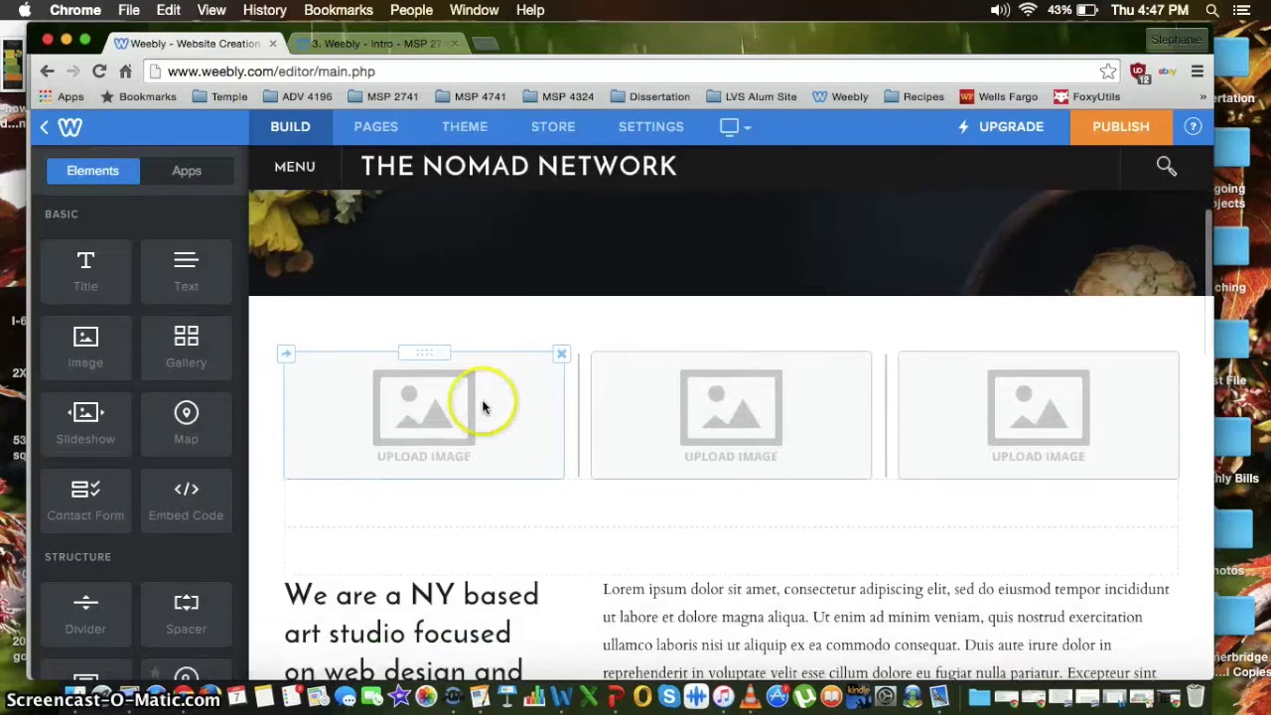
Step: Upload 01.jpg from the Desktop into the first image placeholder of the row
click(447, 407)
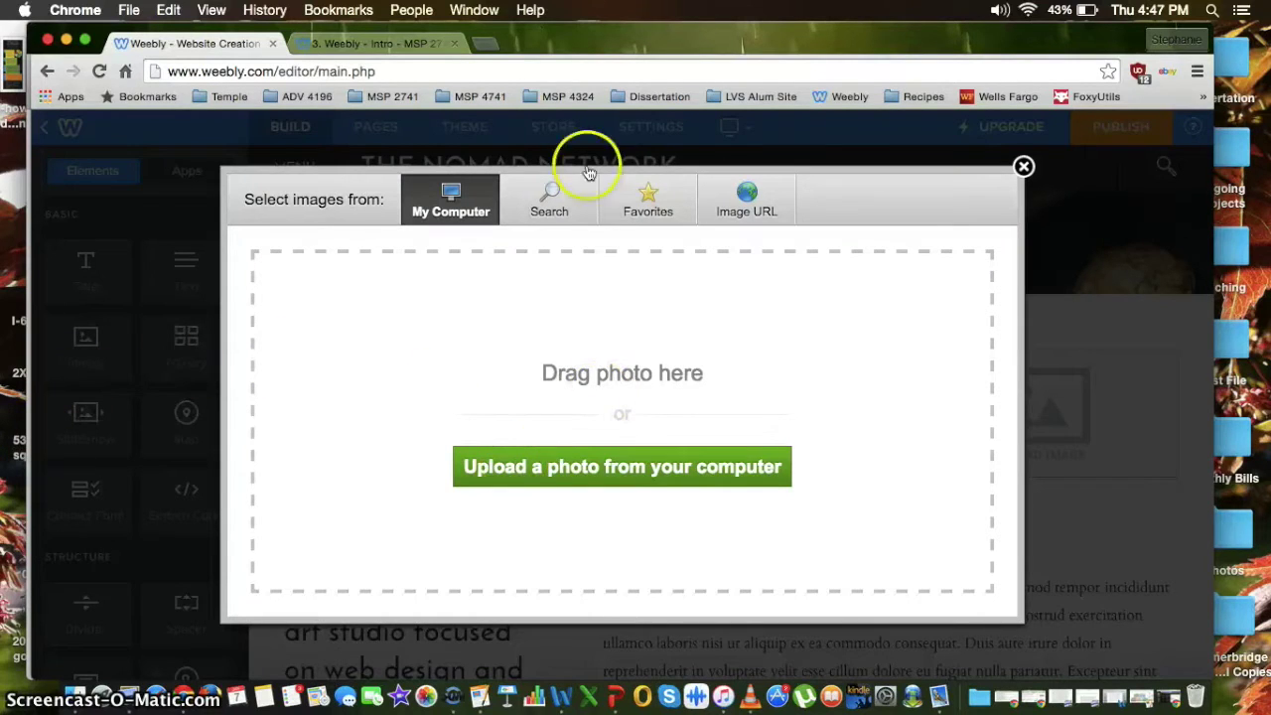
drag(552, 39, 707, 42)
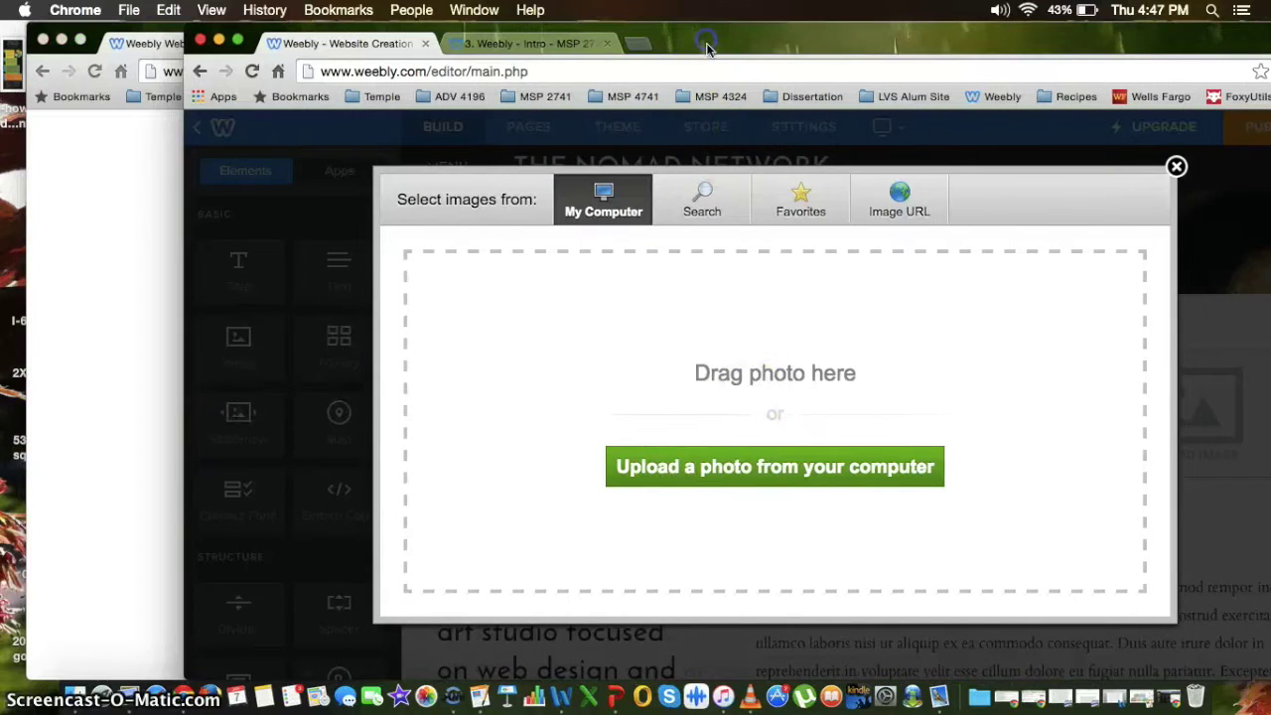
click(706, 470)
click(269, 159)
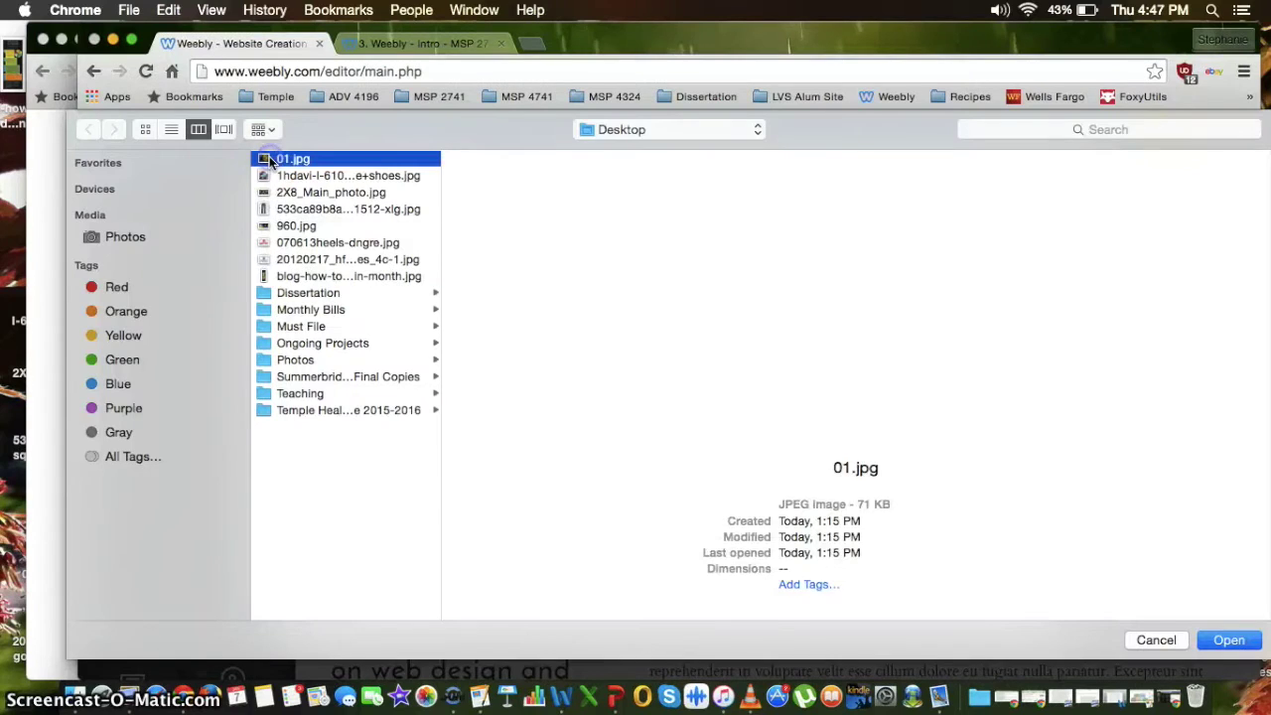
double_click(269, 159)
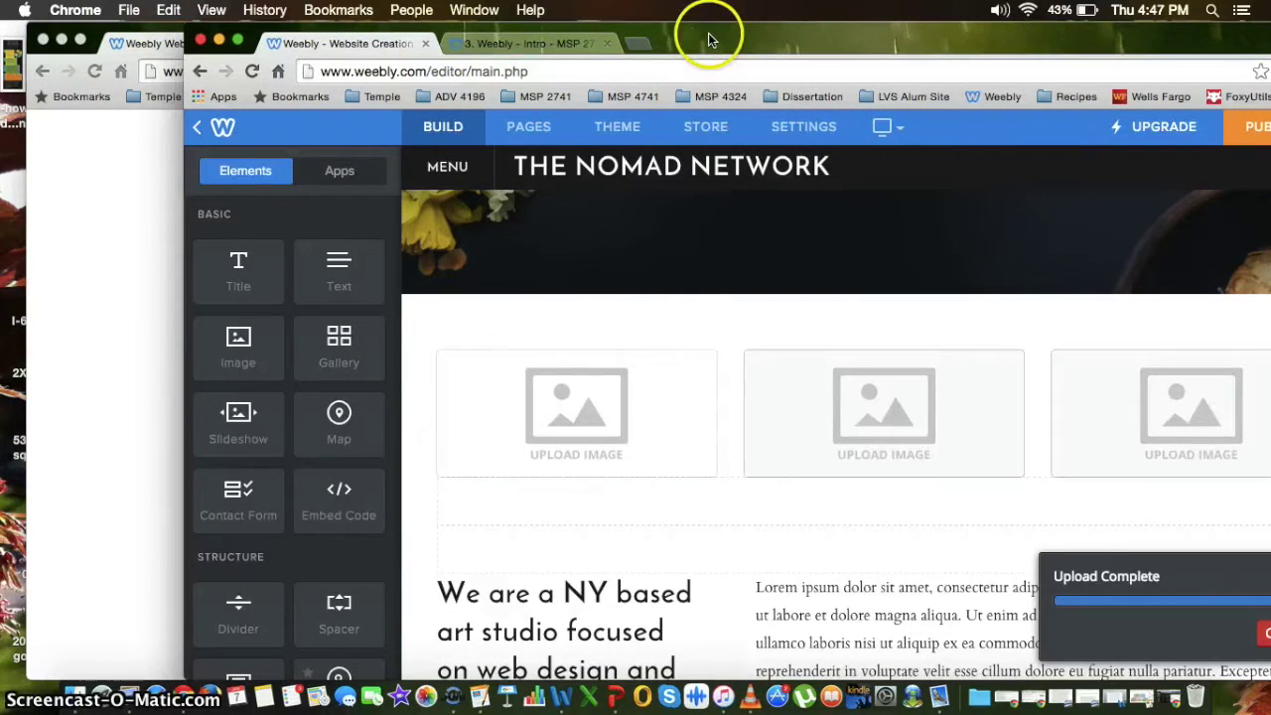
Step: Upload 2X8_Main_photo.jpg from the desktop into the middle image placeholder and move the browser window back into view
drag(709, 40, 730, 38)
click(887, 393)
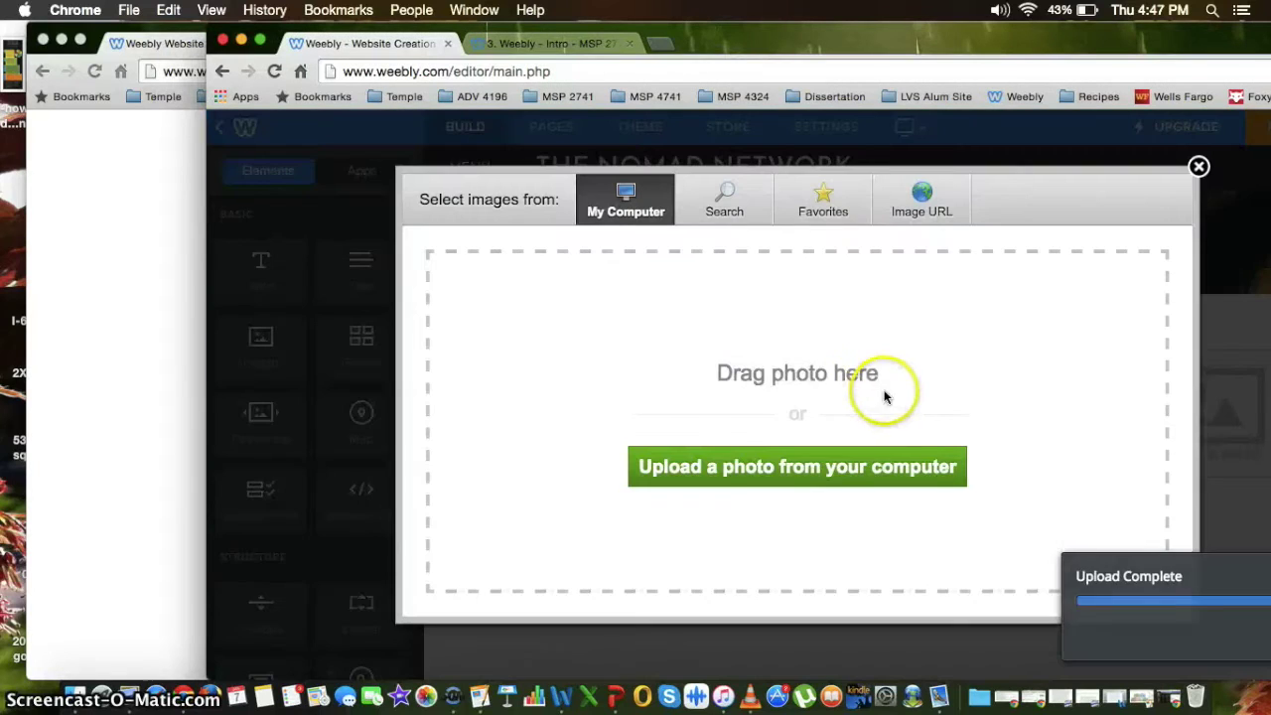
click(60, 40)
drag(59, 392, 629, 388)
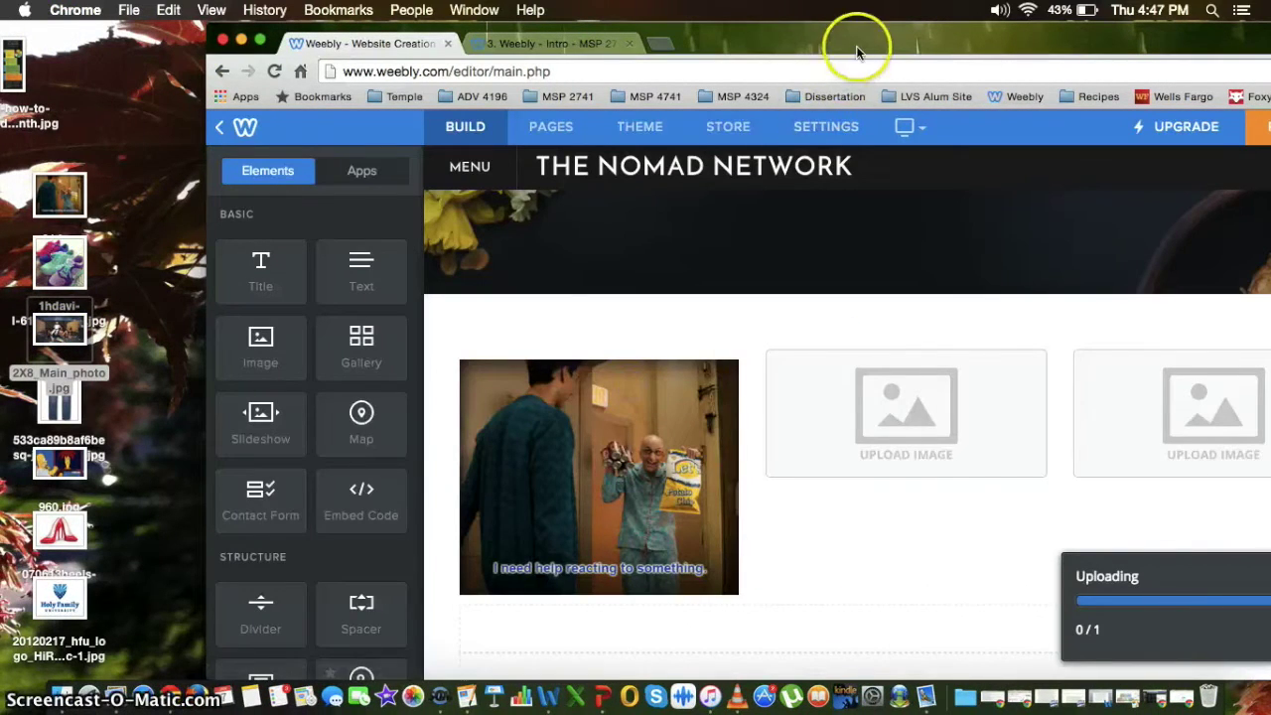
drag(851, 42, 703, 44)
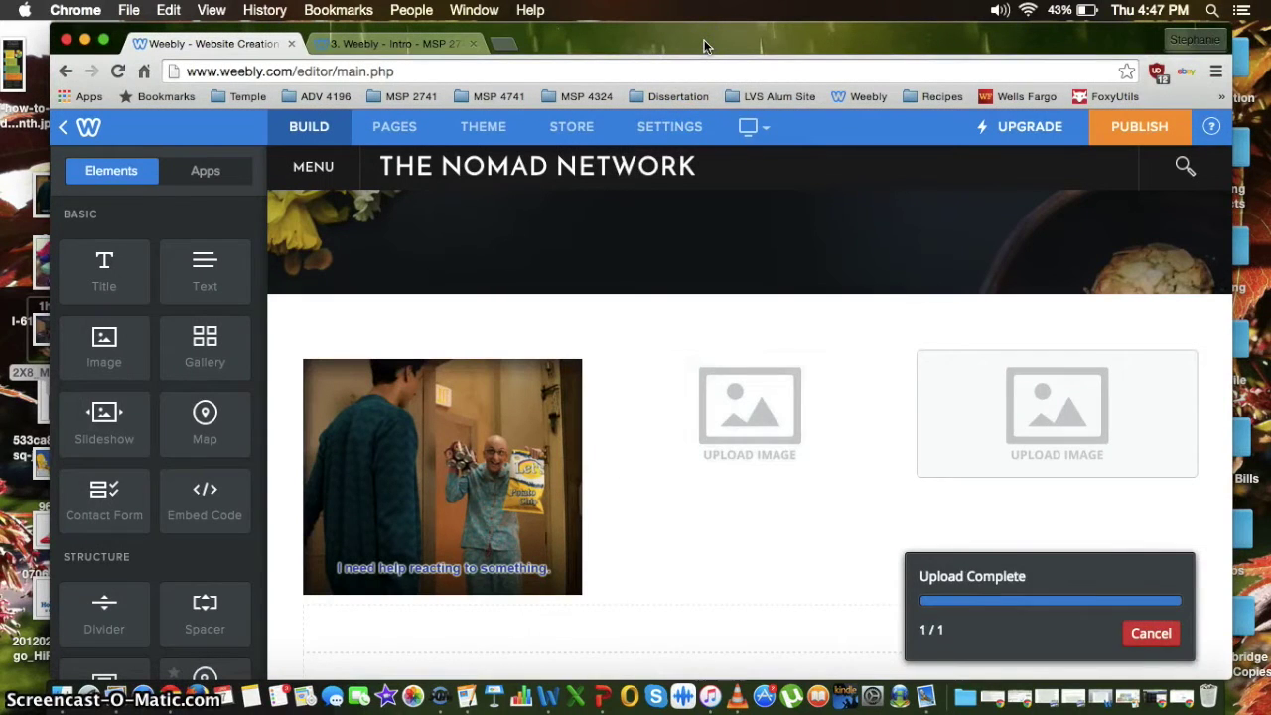
Step: Narrow the first image's column slightly by shifting the divider between the first and second images
scroll(738, 368, down, 3)
scroll(738, 368, up, 1)
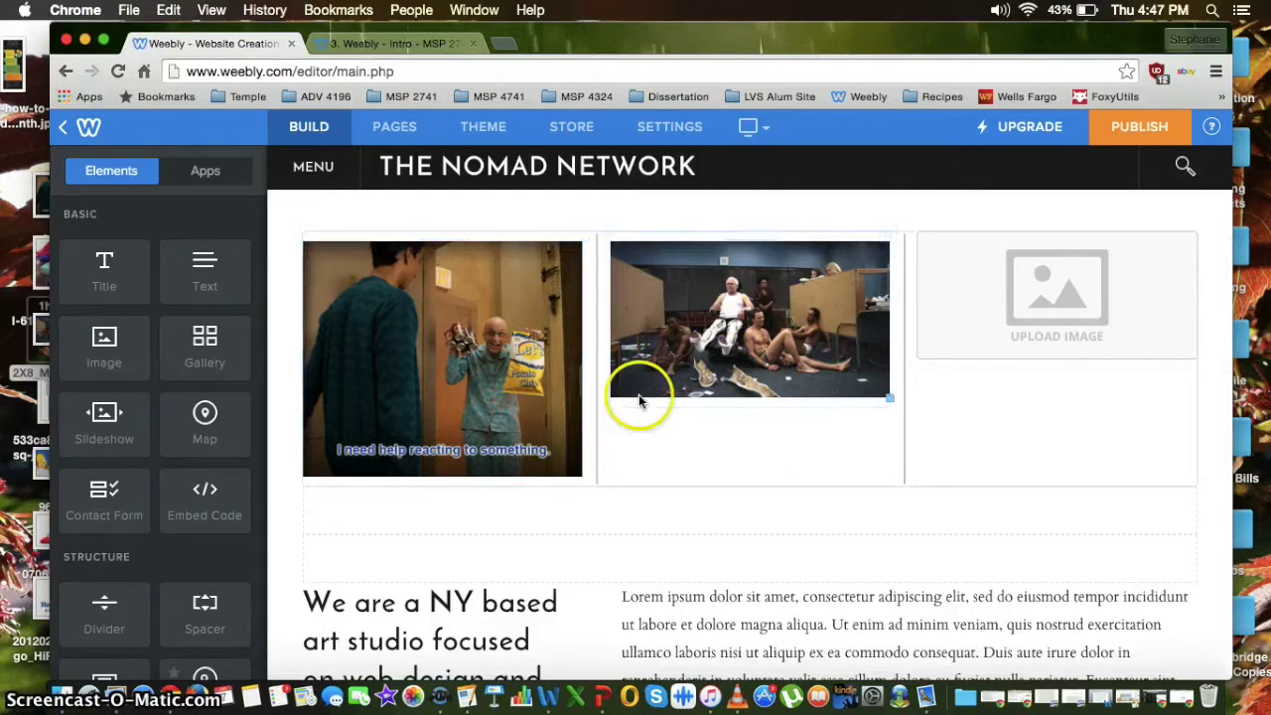
scroll(639, 397, down, 3)
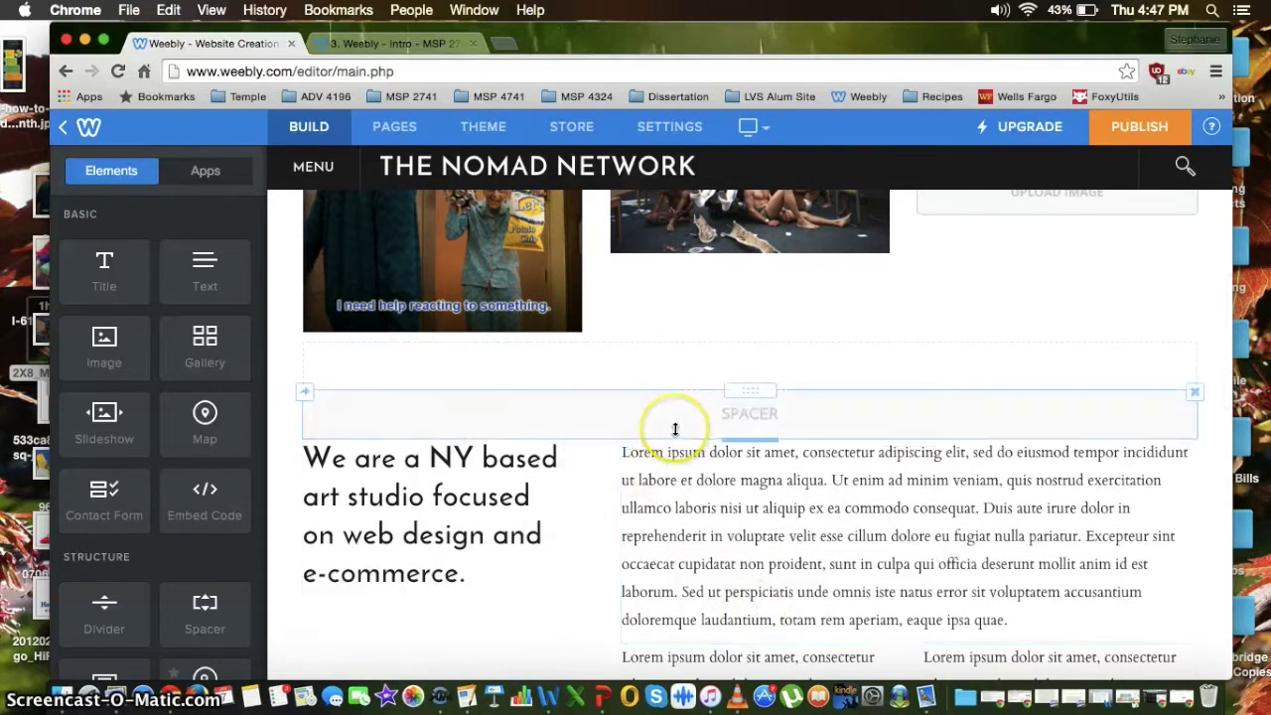
scroll(675, 428, up, 3)
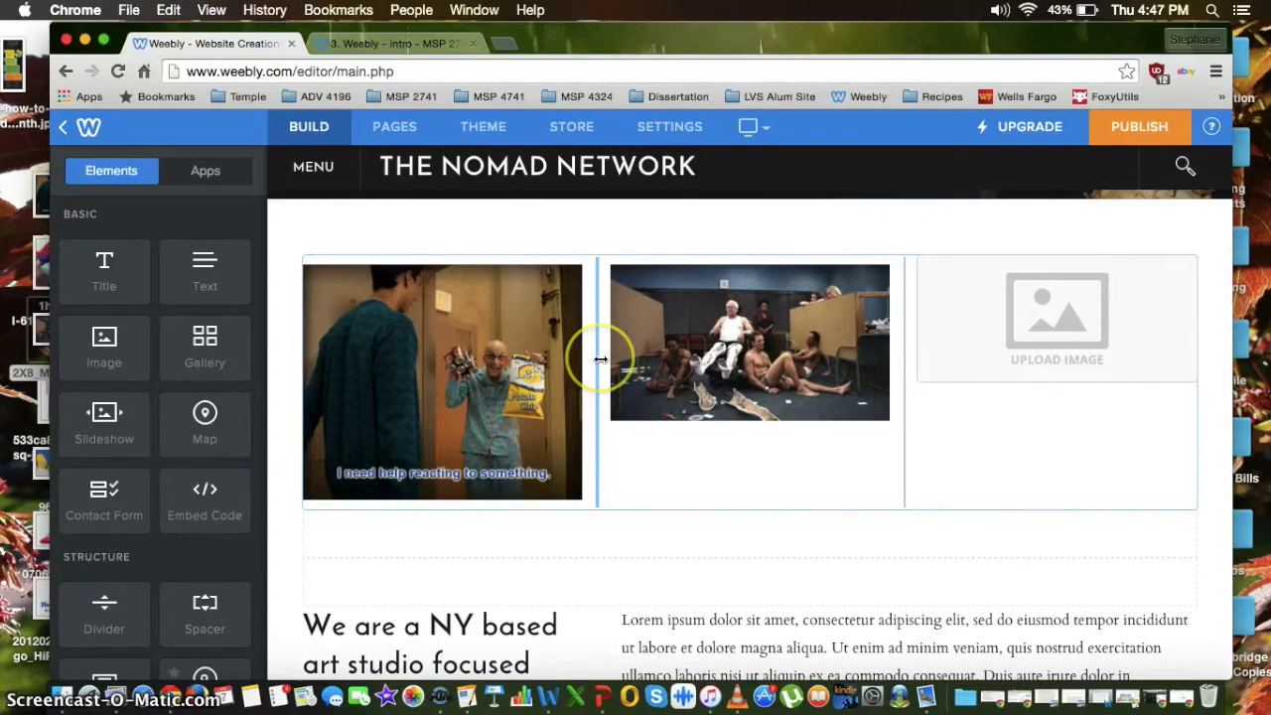
drag(602, 342, 594, 338)
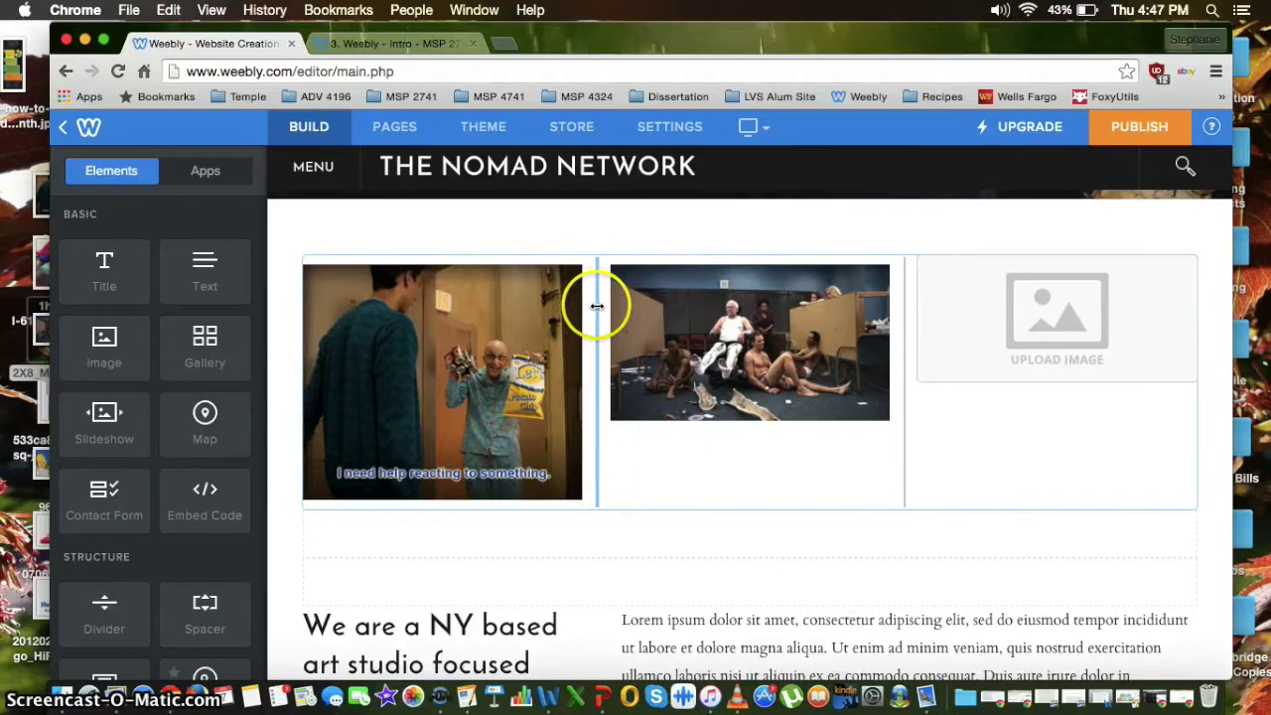
mouse_move(597, 307)
mouse_down()
mouse_move(808, 307)
mouse_move(463, 294)
mouse_move(645, 294)
mouse_move(582, 298)
mouse_up()
Step: Shorten the paragraph beside the "We are a NY based art studio" heading to end at "voluptate velit." and remove the two text columns beneath it
scroll(581, 389, down, 3)
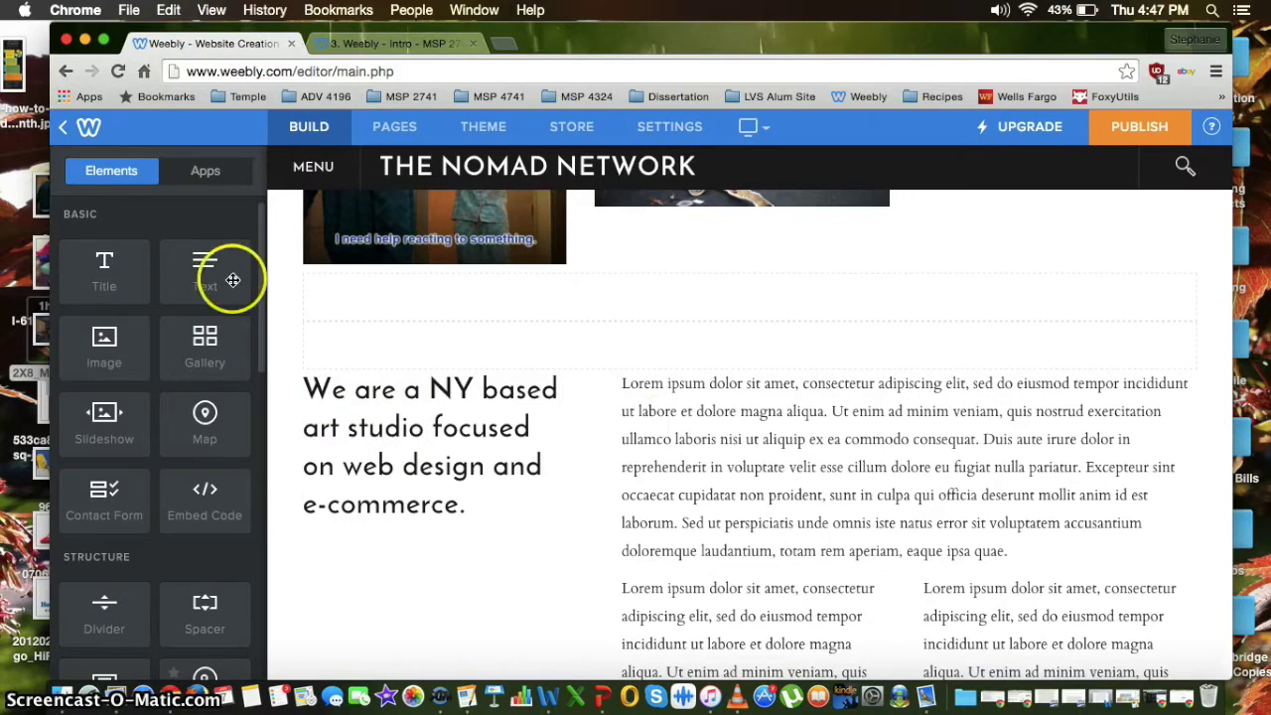
click(706, 453)
scroll(705, 453, down, 1)
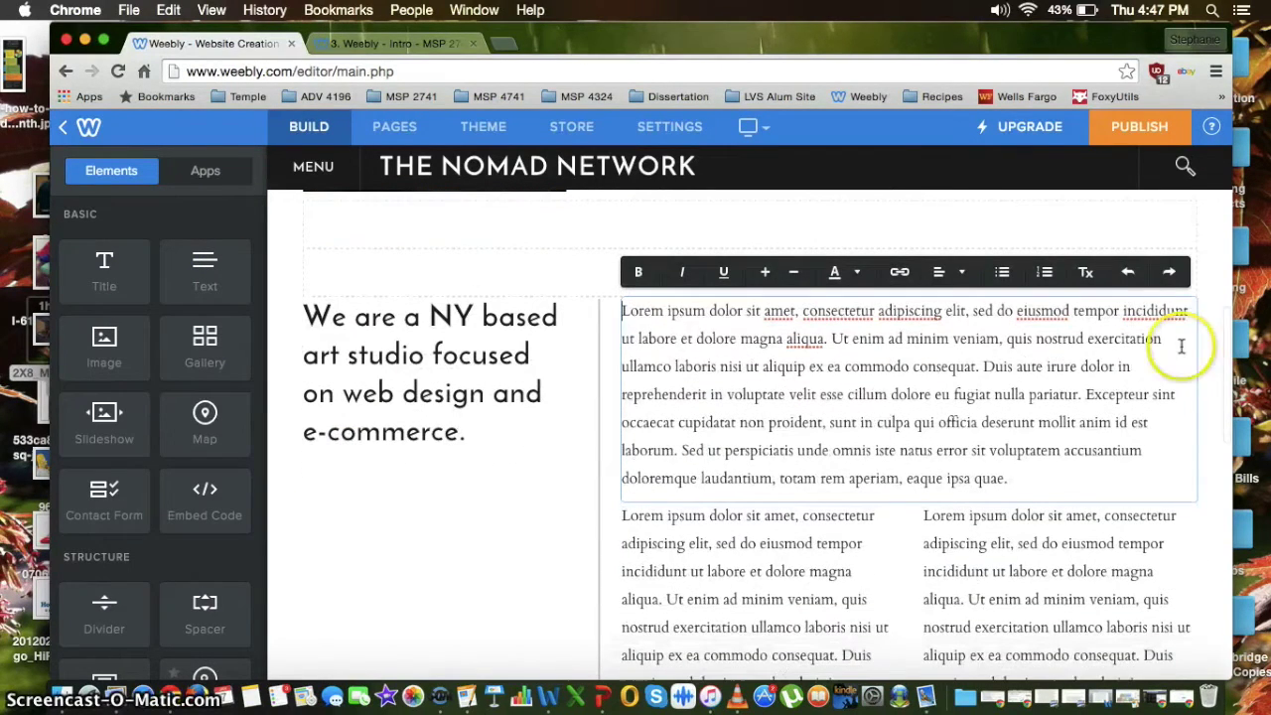
drag(1053, 506, 656, 345)
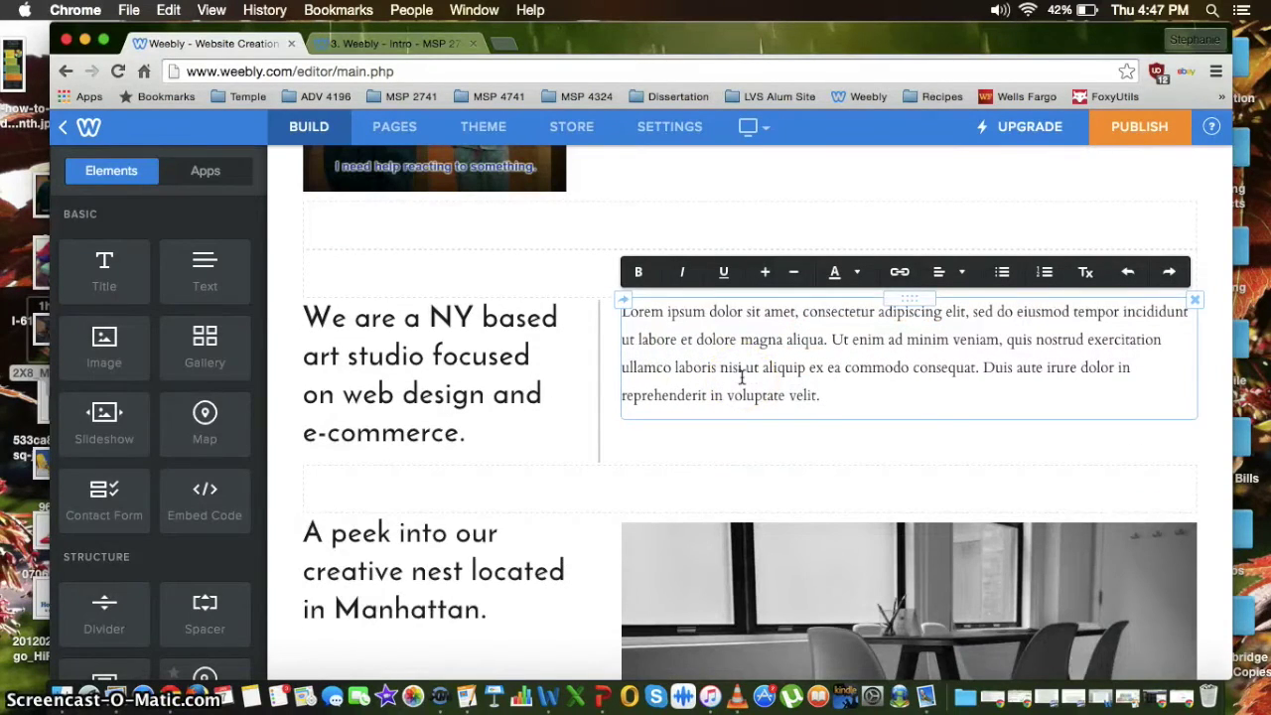
Step: Add a gallery element between the black-and-white office photo and the "We love new projects!" section
scroll(740, 377, up, 4)
scroll(741, 377, down, 5)
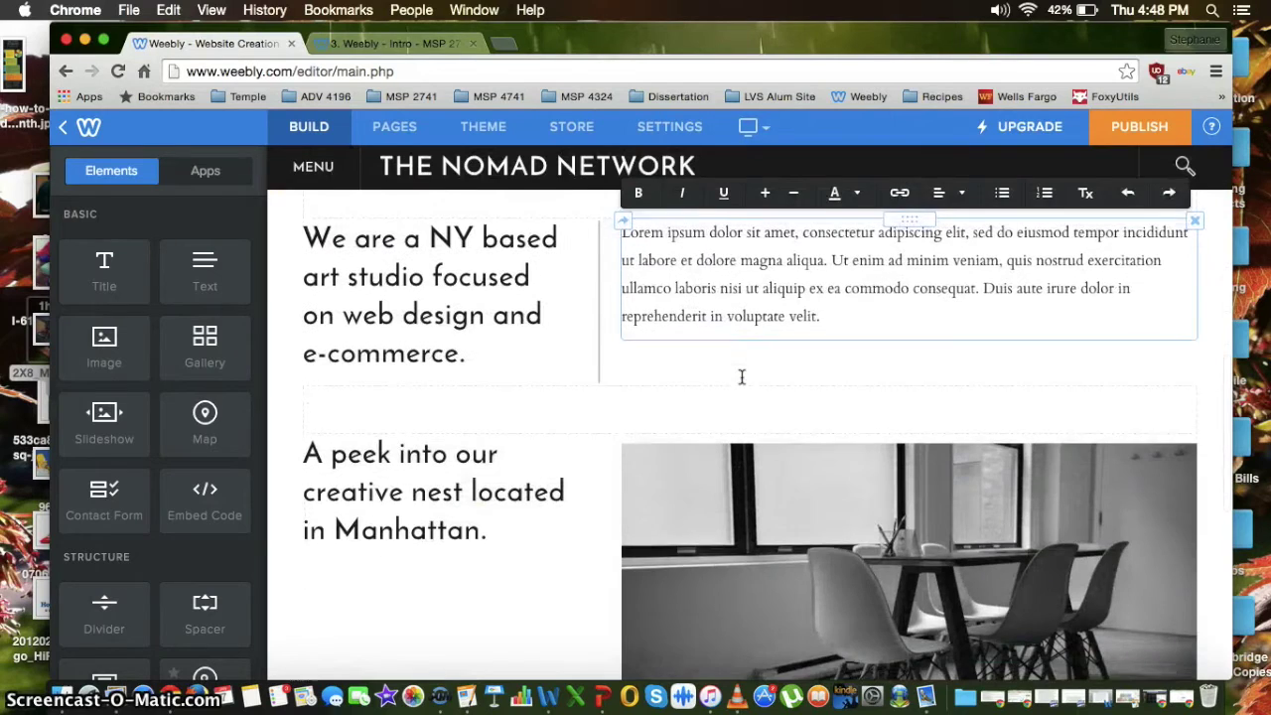
scroll(741, 375, down, 9)
click(435, 392)
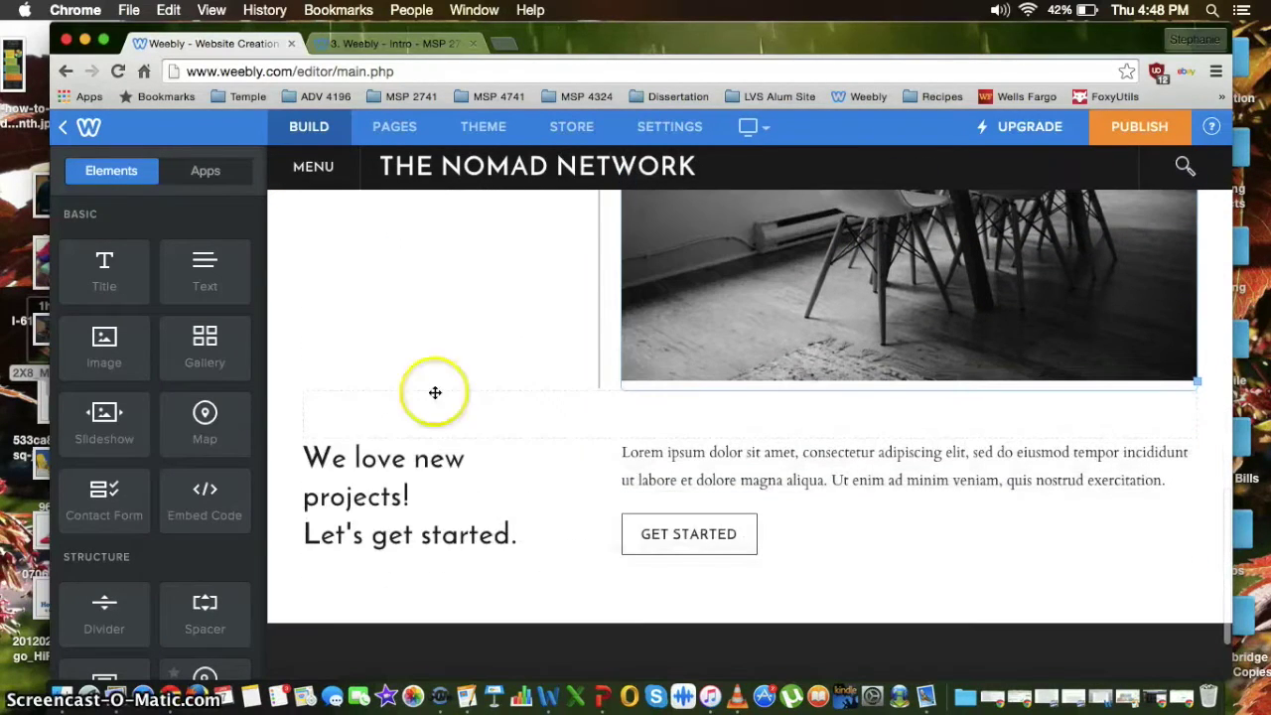
scroll(203, 358, down, 2)
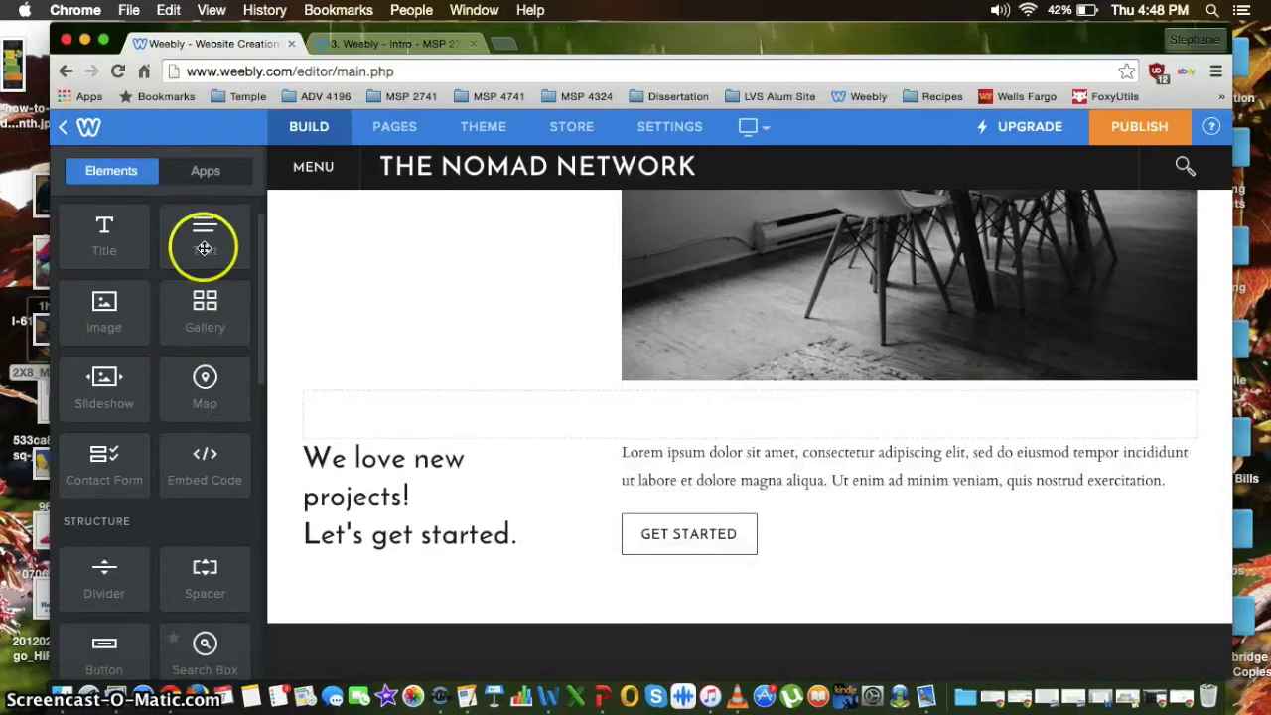
drag(213, 327, 757, 406)
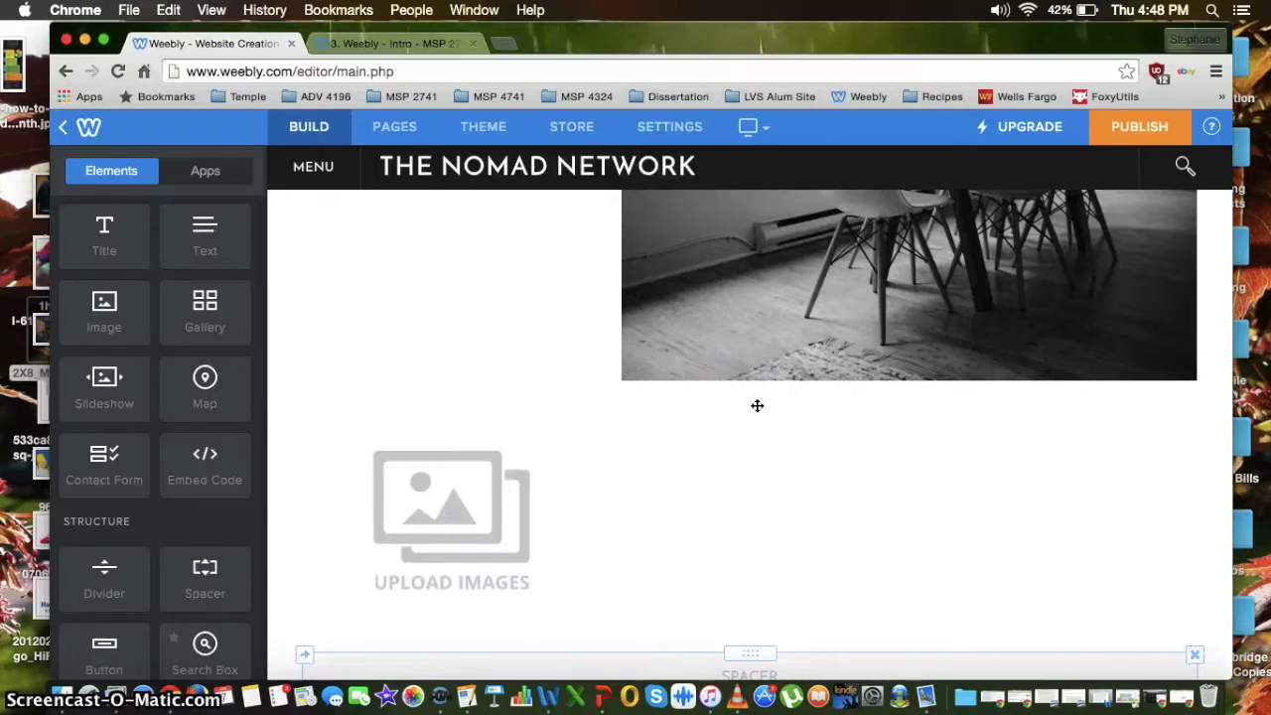
Step: Upload the seven Desktop images from 01.jpg through the file starting with 20120217 into the new gallery
click(447, 511)
click(507, 438)
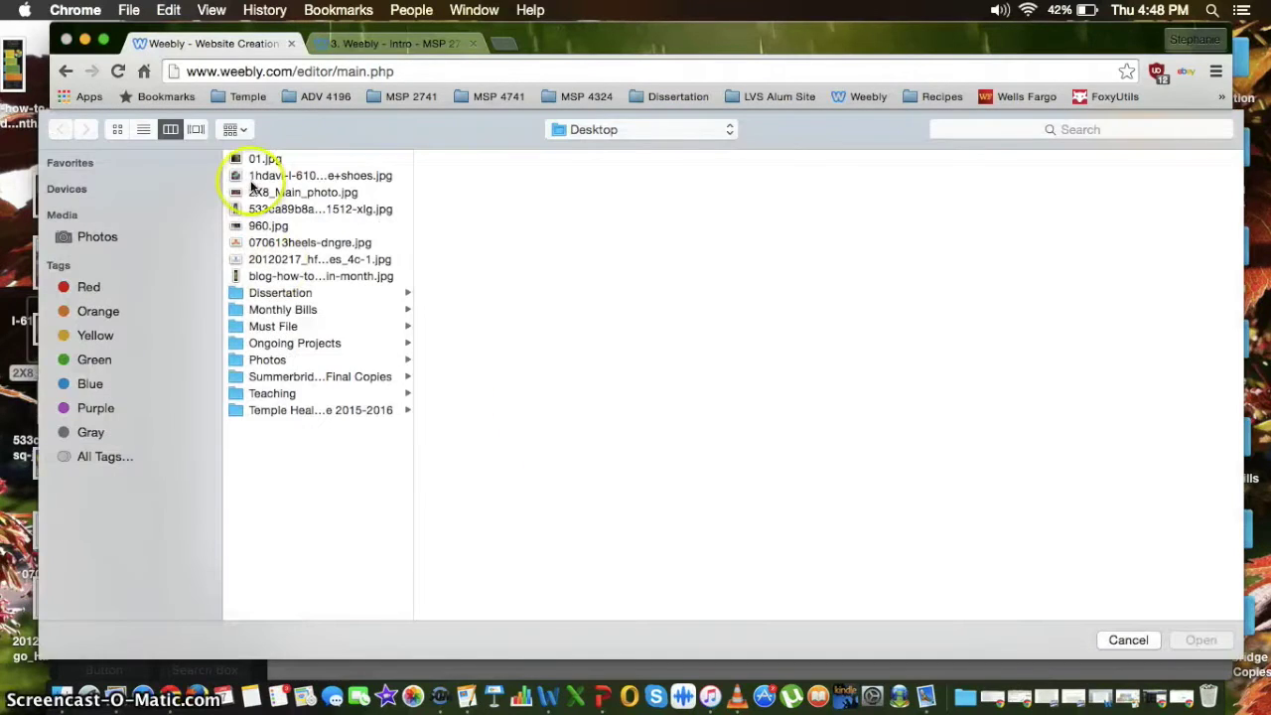
click(252, 161)
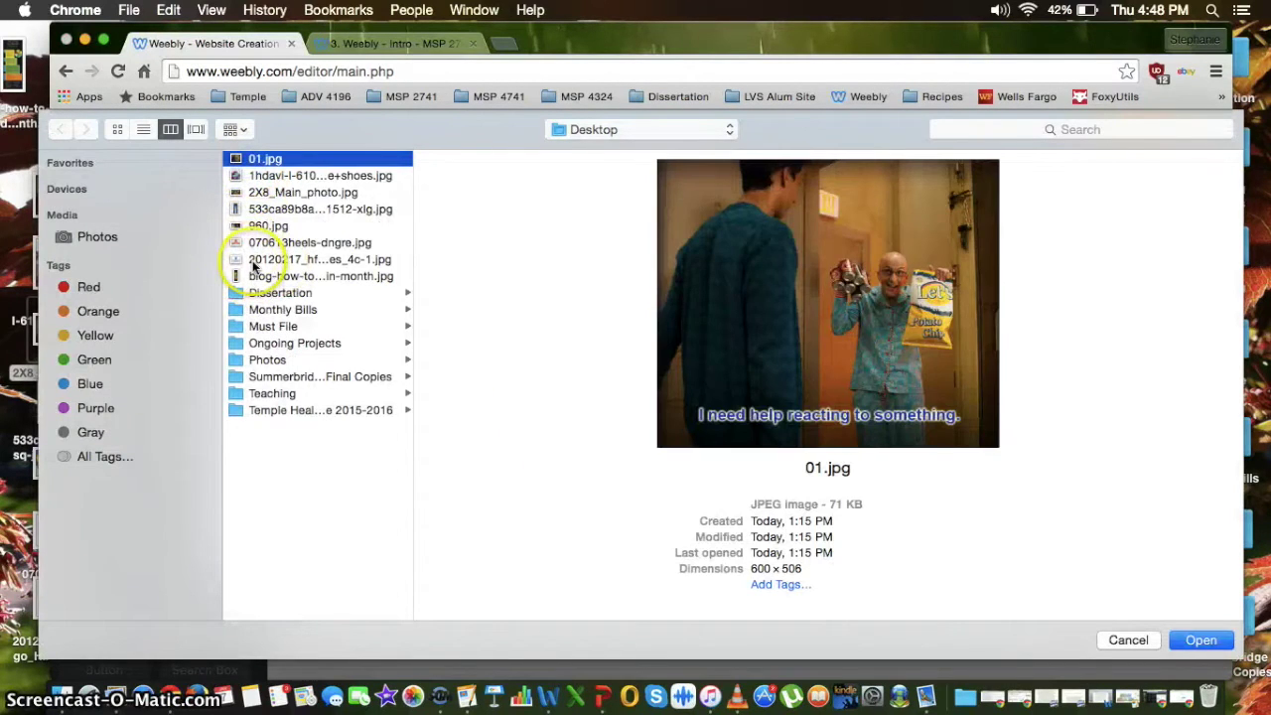
shift+click(252, 260)
key(Return)
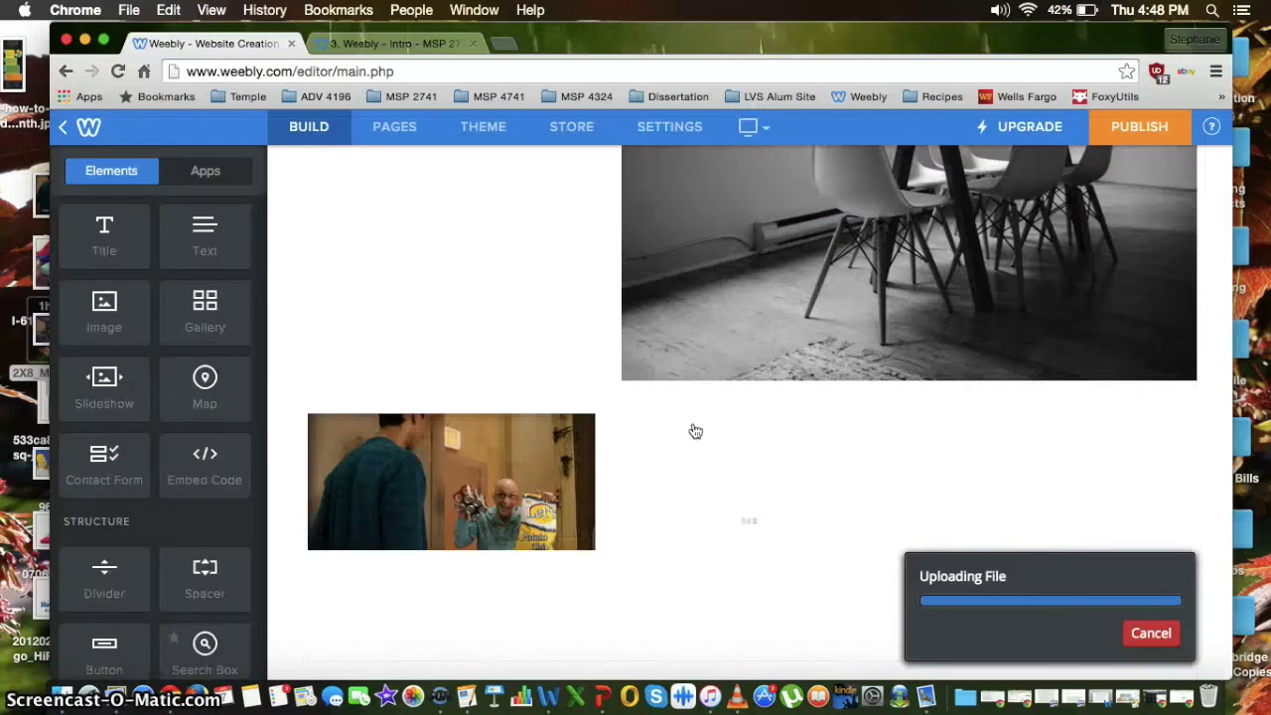
scroll(847, 442, down, 1)
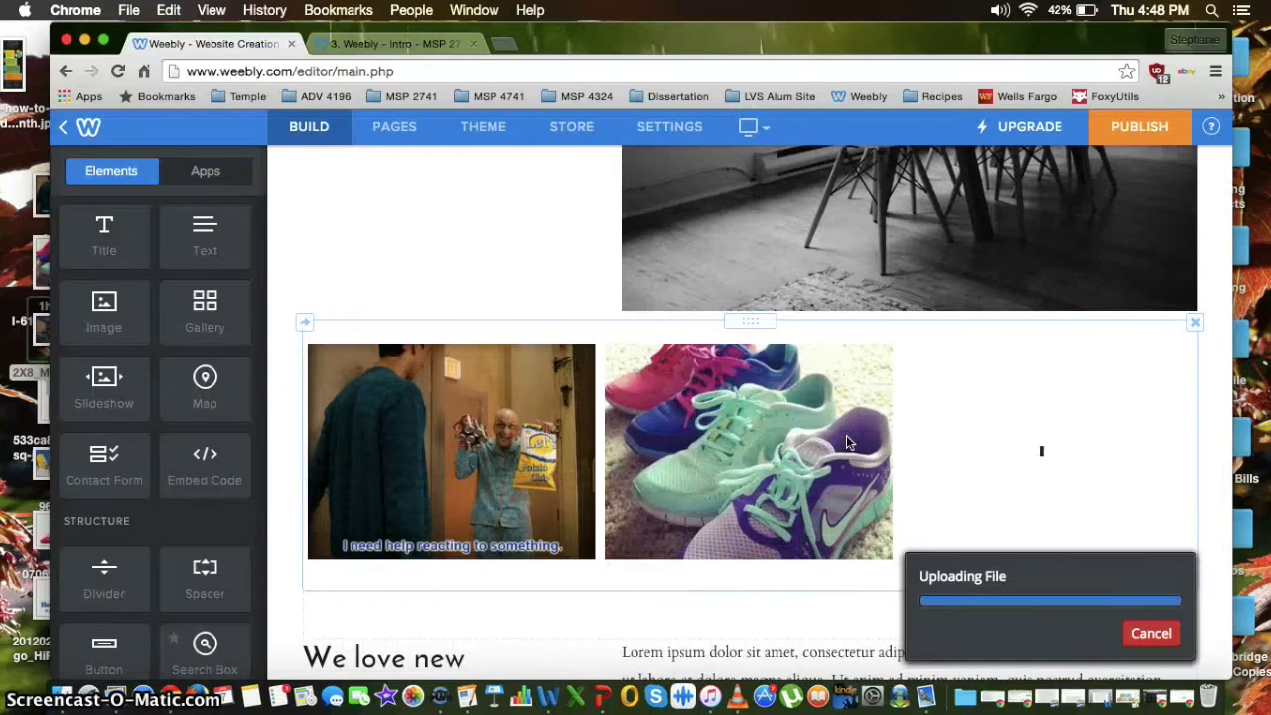
scroll(846, 441, down, 1)
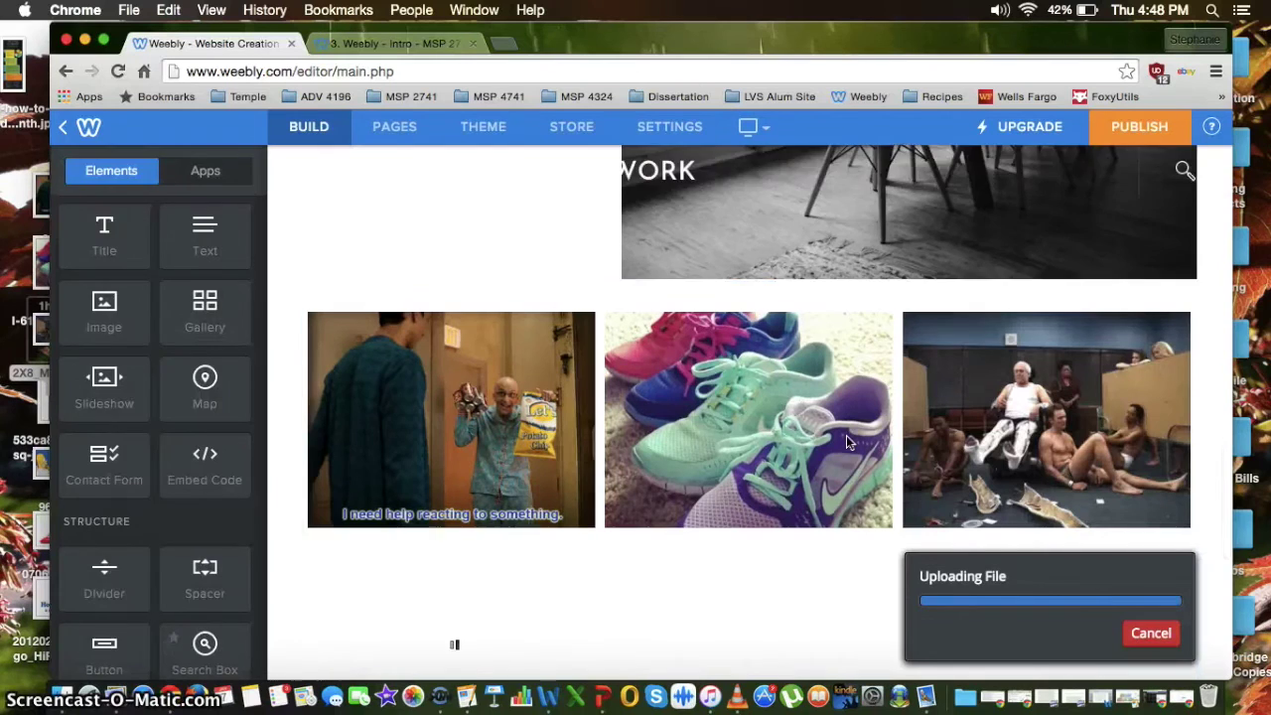
scroll(847, 443, down, 1)
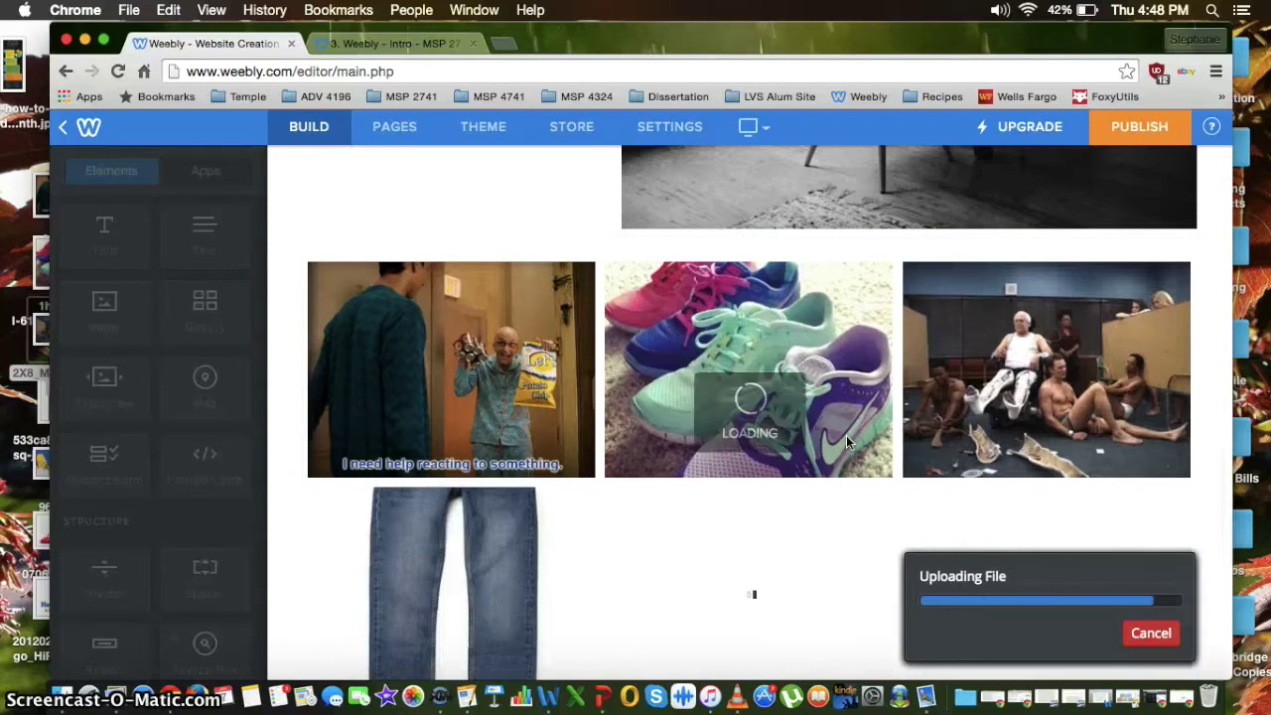
click(831, 443)
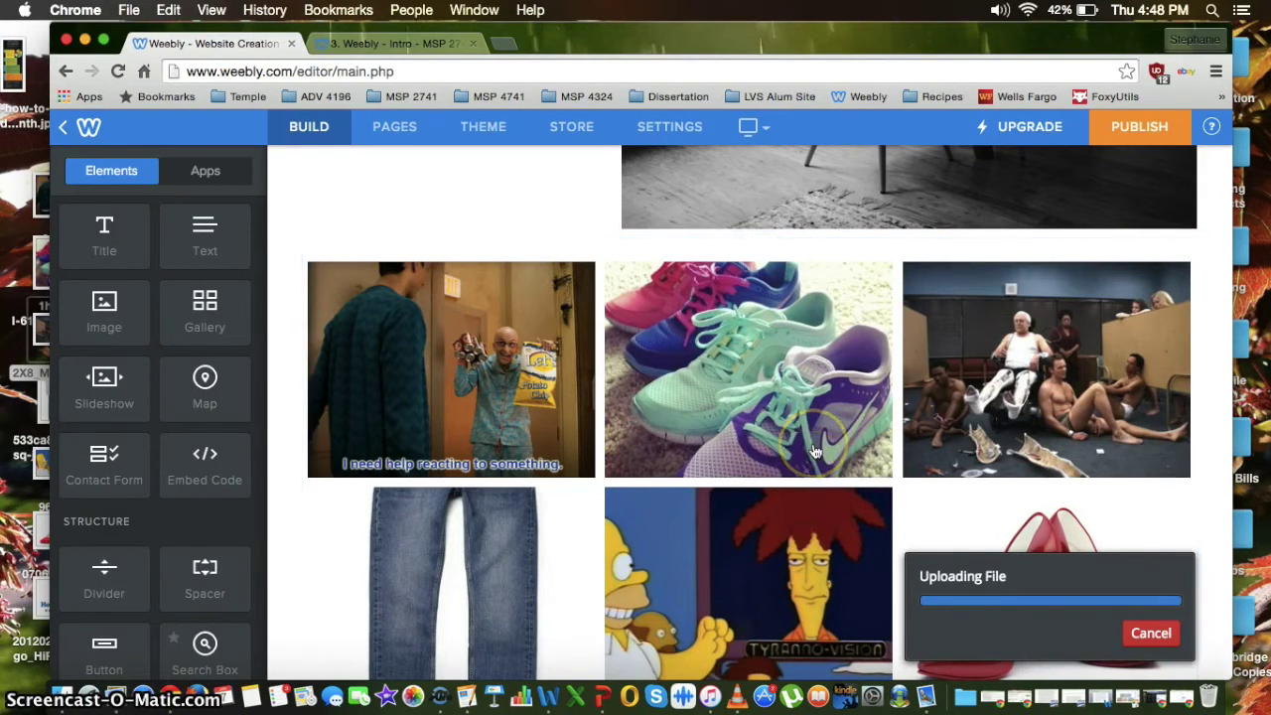
scroll(794, 399, down, 5)
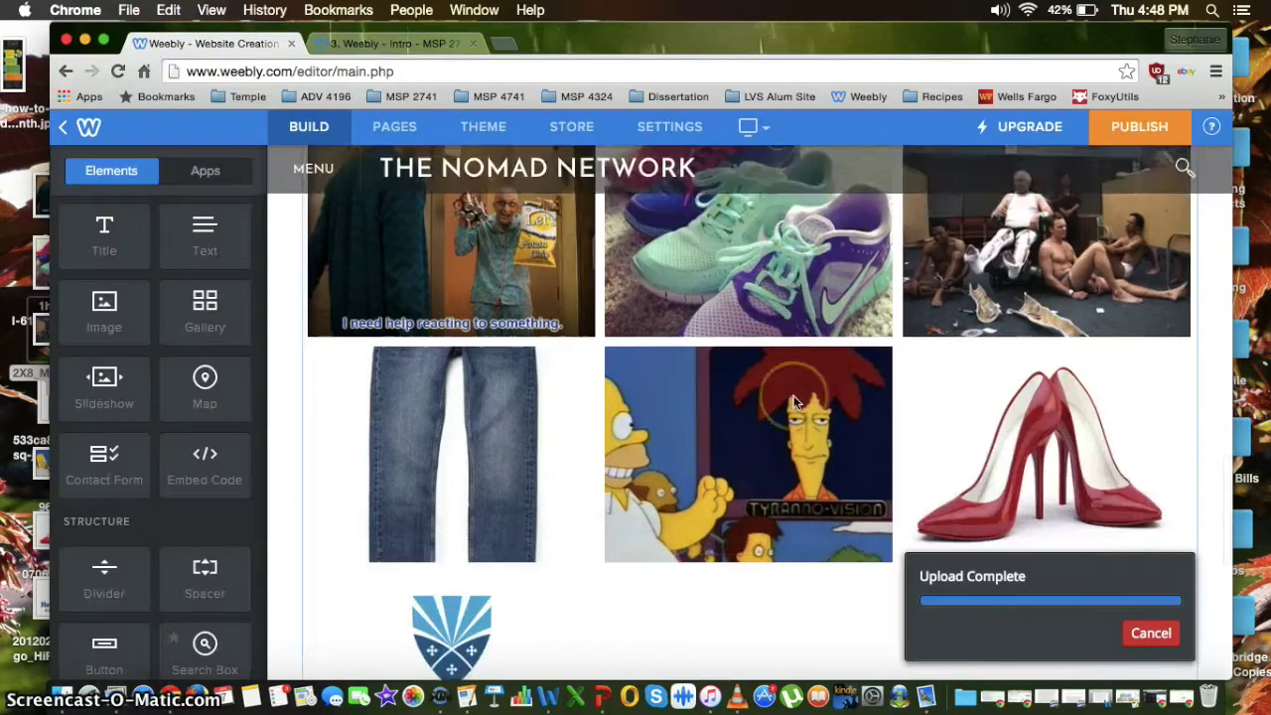
scroll(761, 420, up, 3)
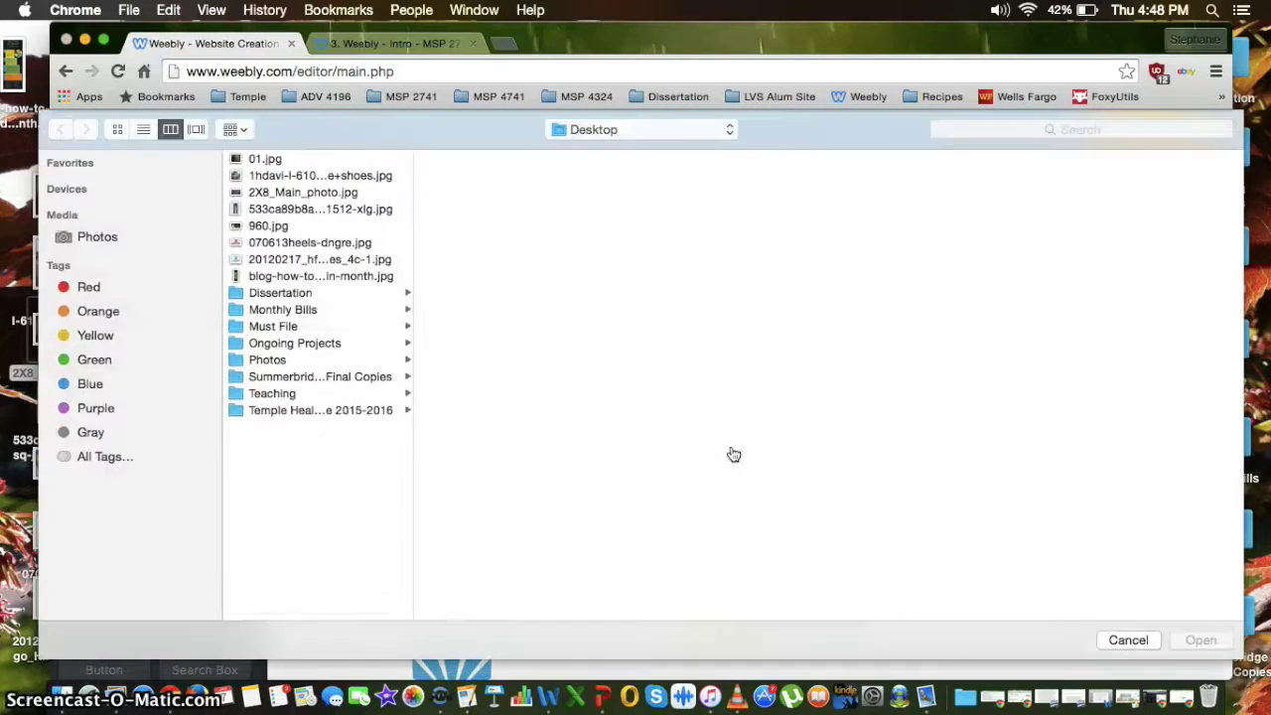
click(1129, 638)
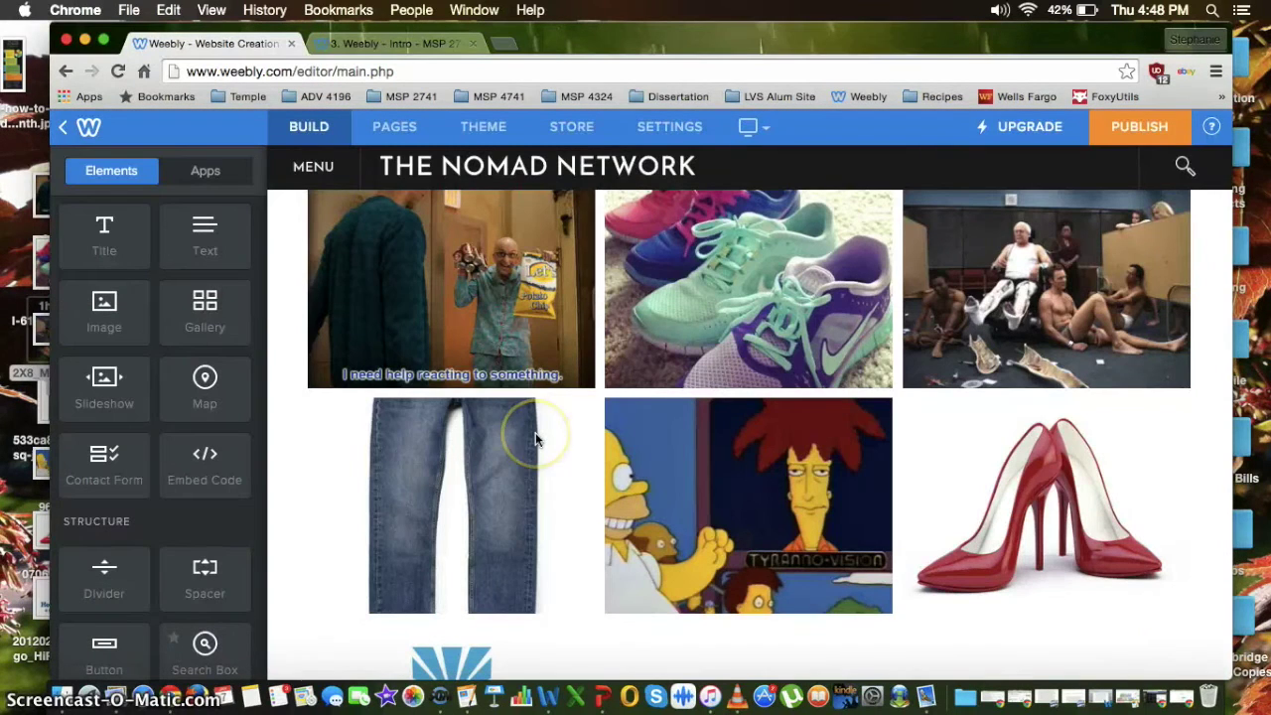
Step: Try 6 and 4 columns for the image gallery, and set it to 5 columns
scroll(593, 365, up, 3)
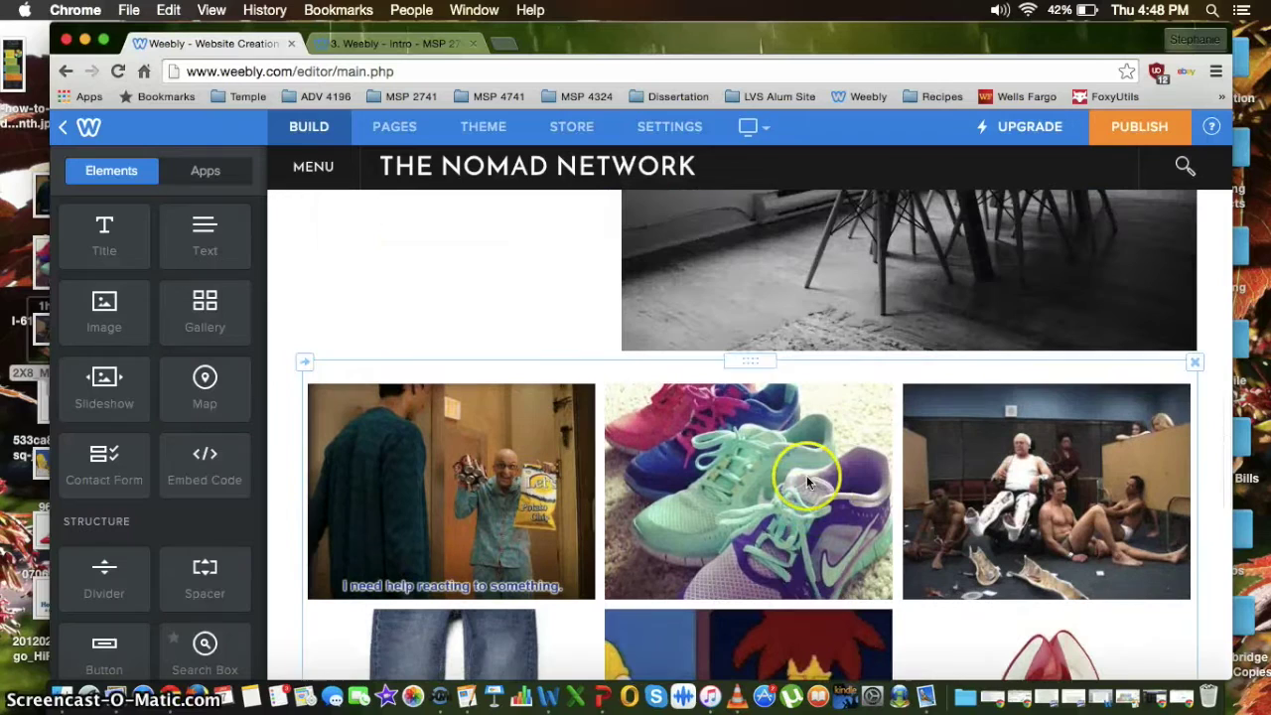
click(563, 380)
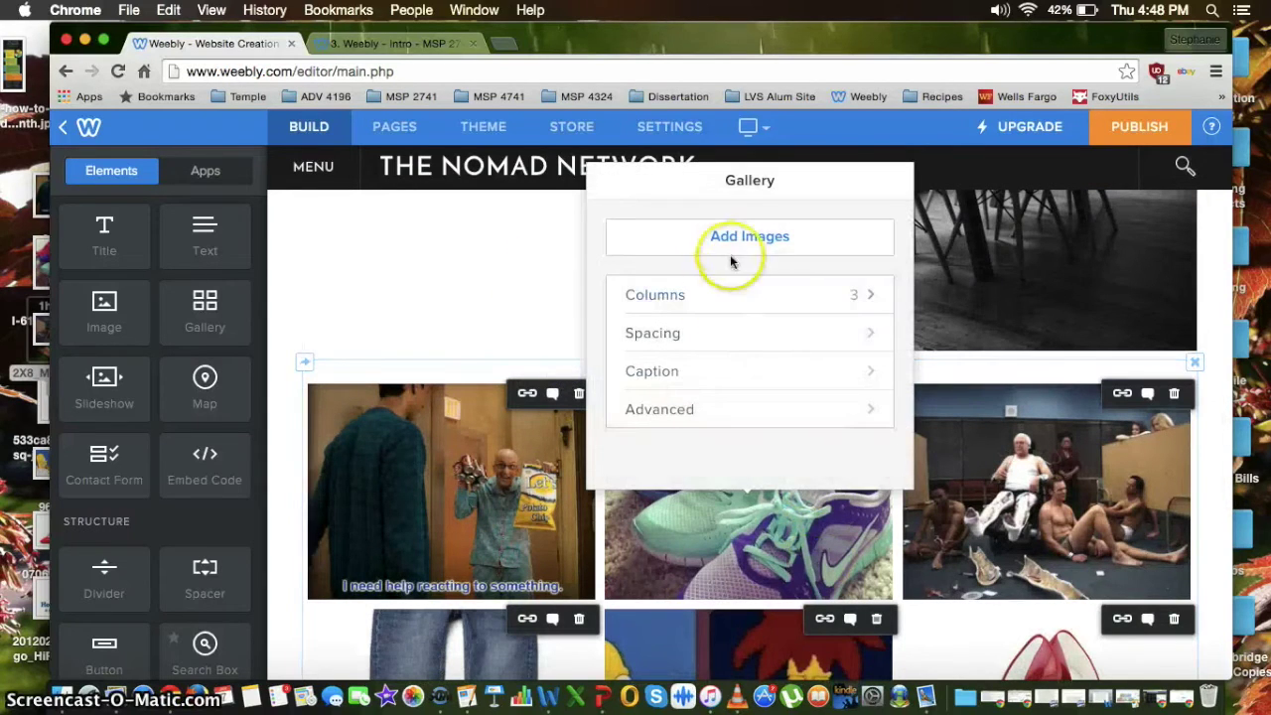
click(733, 294)
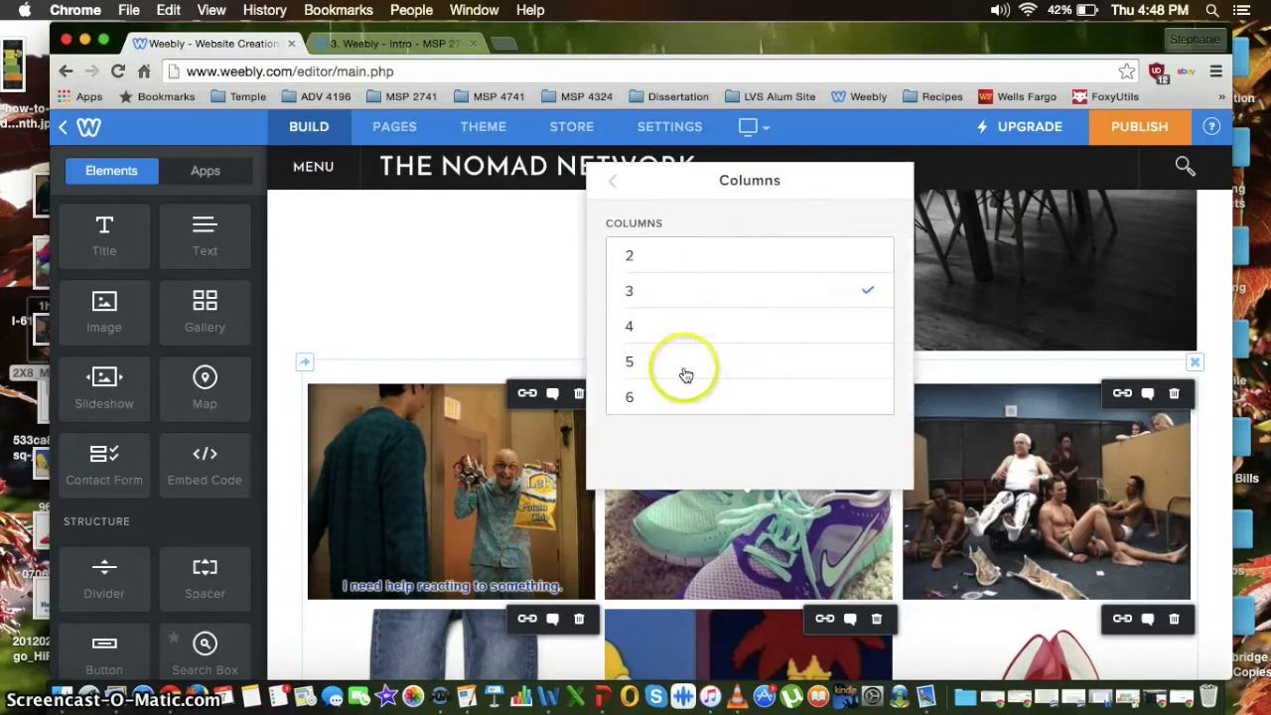
click(685, 401)
click(682, 362)
click(681, 329)
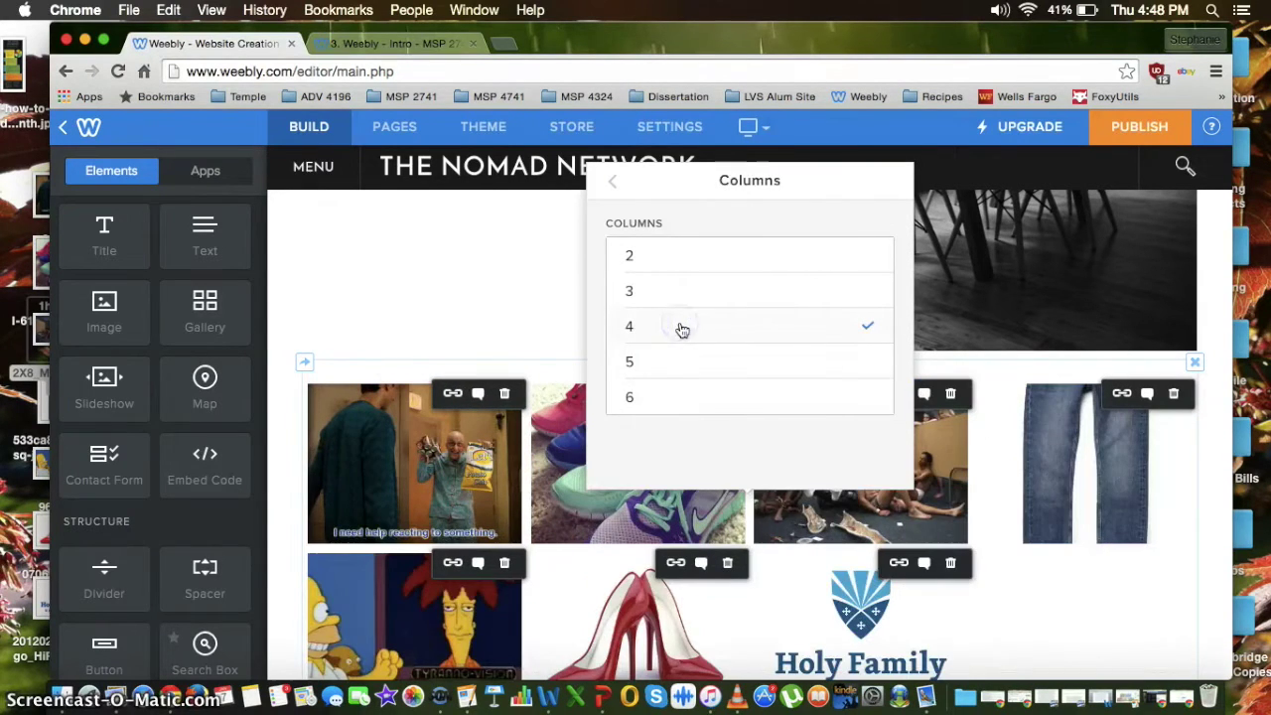
click(671, 362)
click(618, 188)
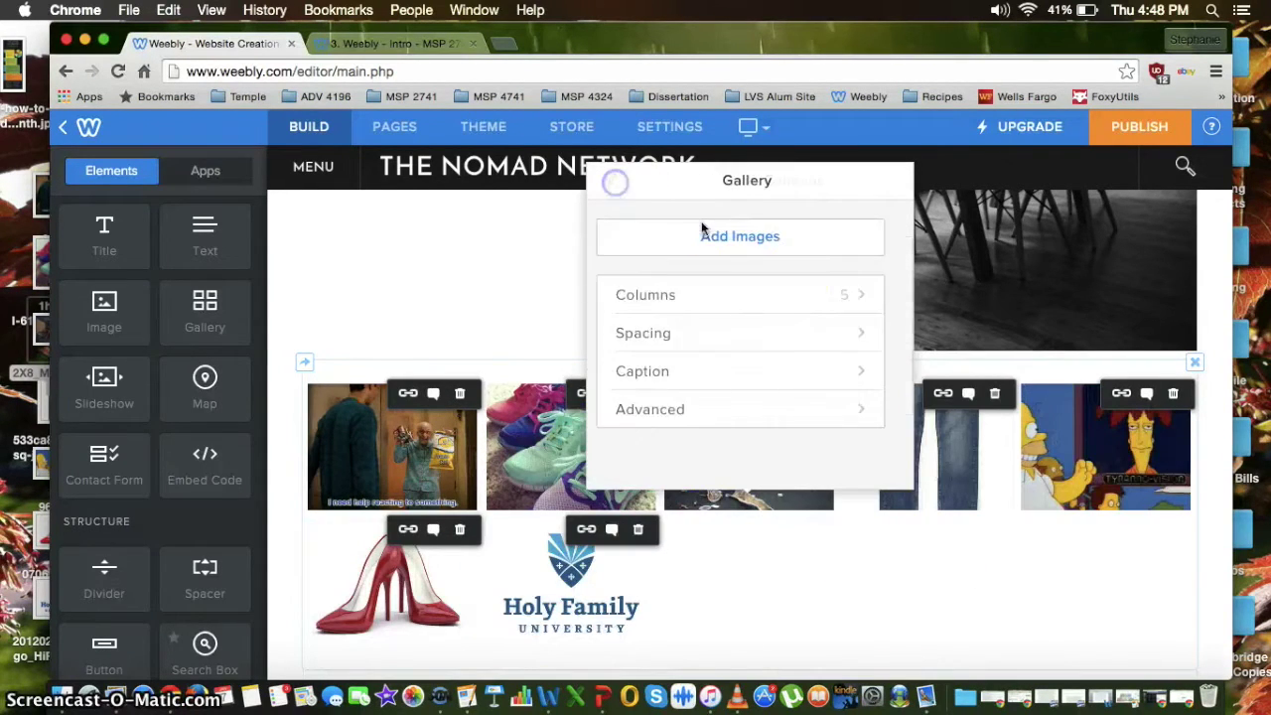
Step: Review the gallery's spacing margins and the thumbnail choices in its caption settings
click(759, 331)
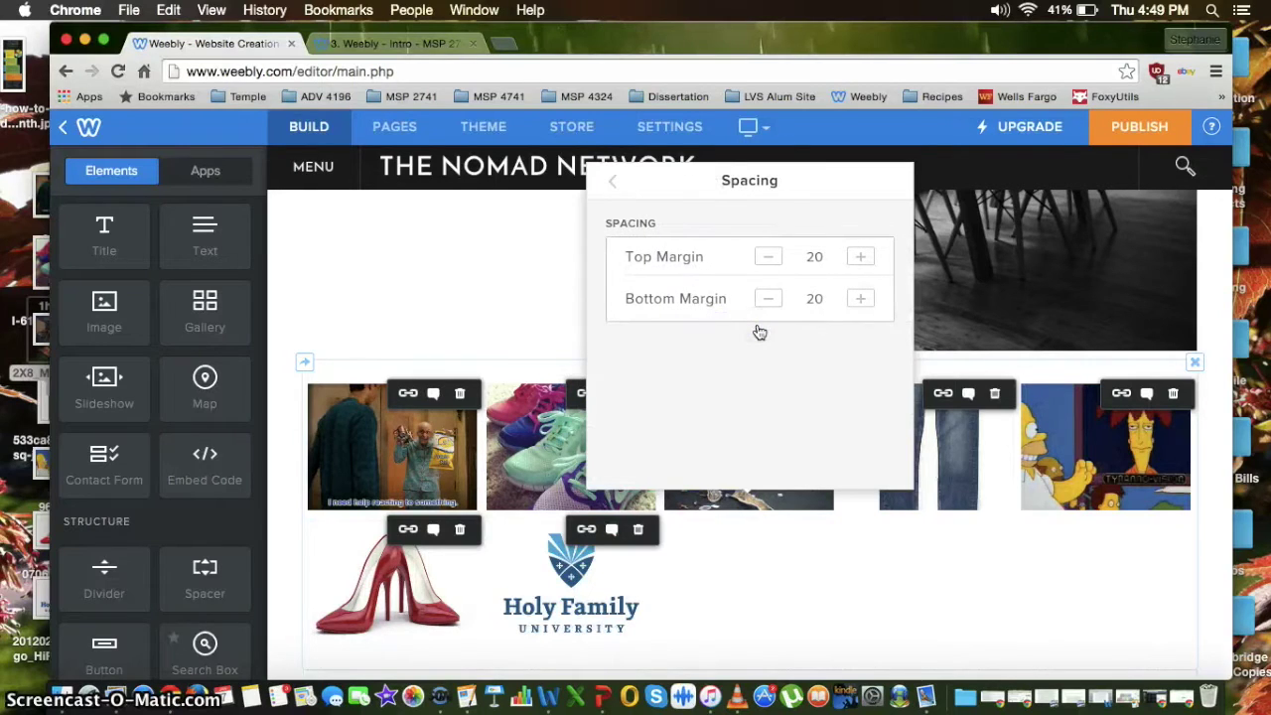
click(606, 185)
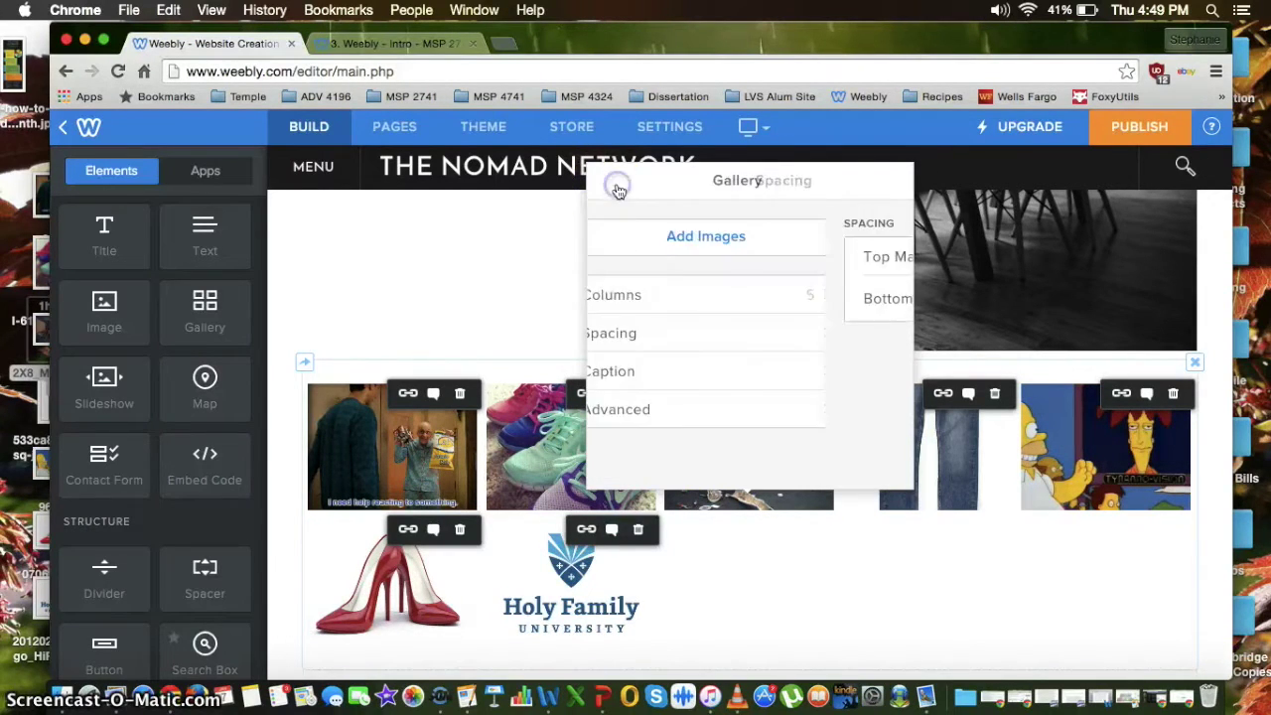
click(723, 373)
click(737, 261)
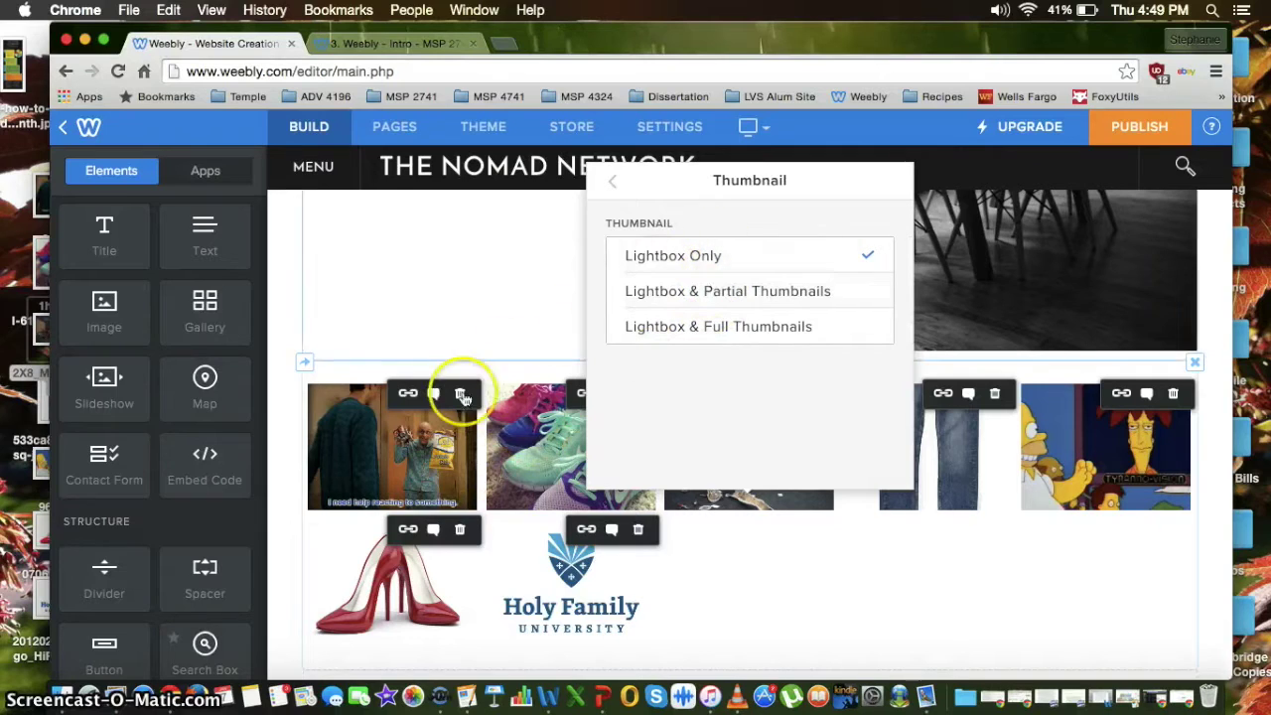
Step: Open the caption editor of the gallery's first image and close it without saving
click(433, 394)
click(436, 398)
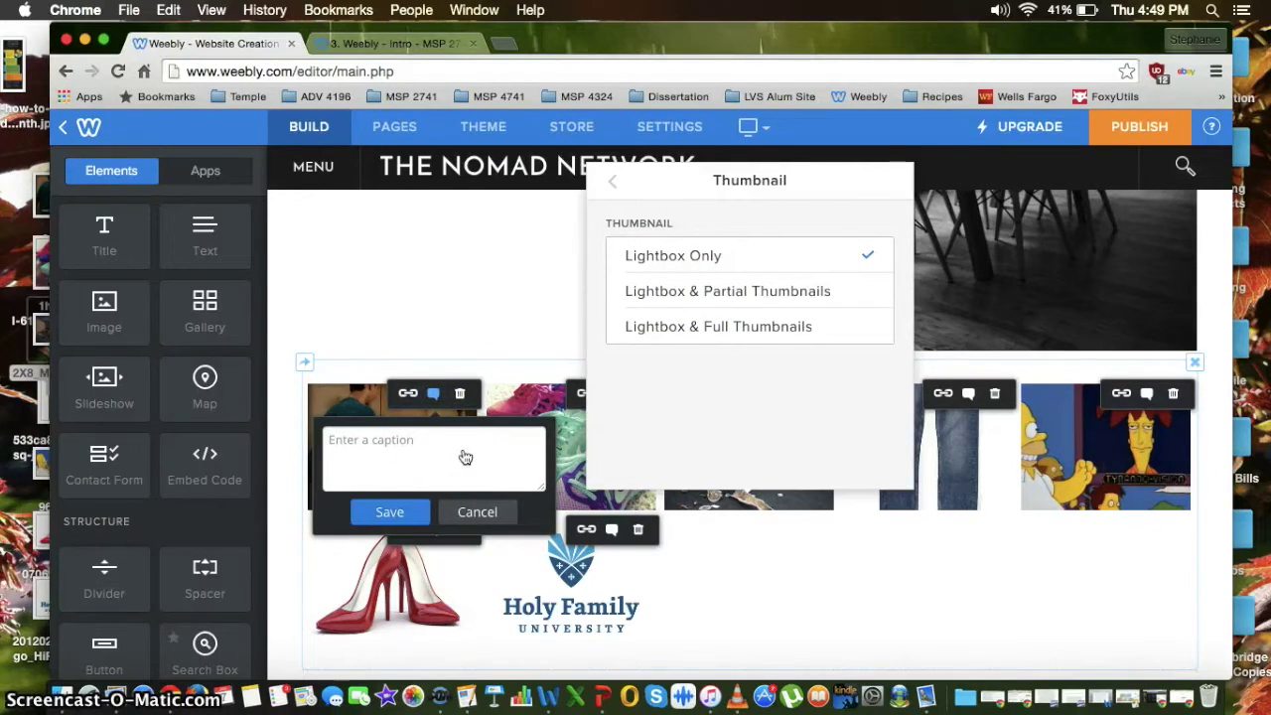
click(620, 191)
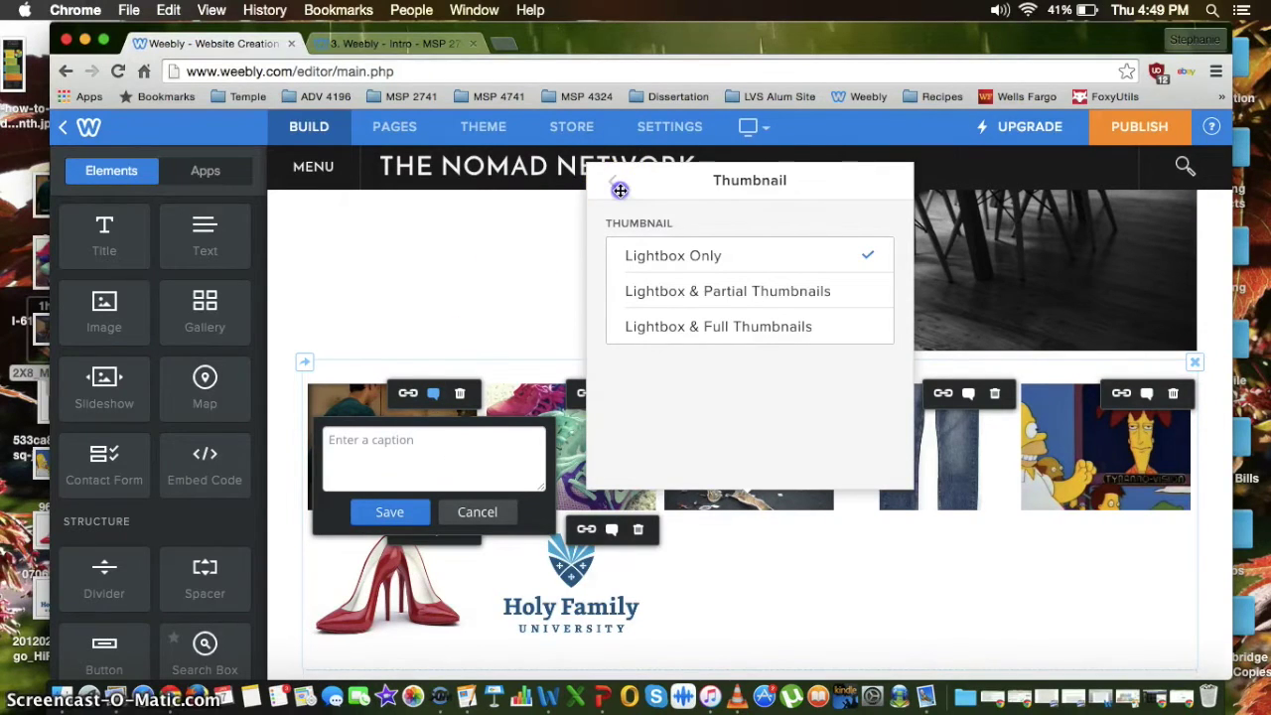
click(492, 508)
Step: Try the Square and None image ratios on the gallery, return it to Rectangle and close the gallery settings
click(615, 187)
click(681, 407)
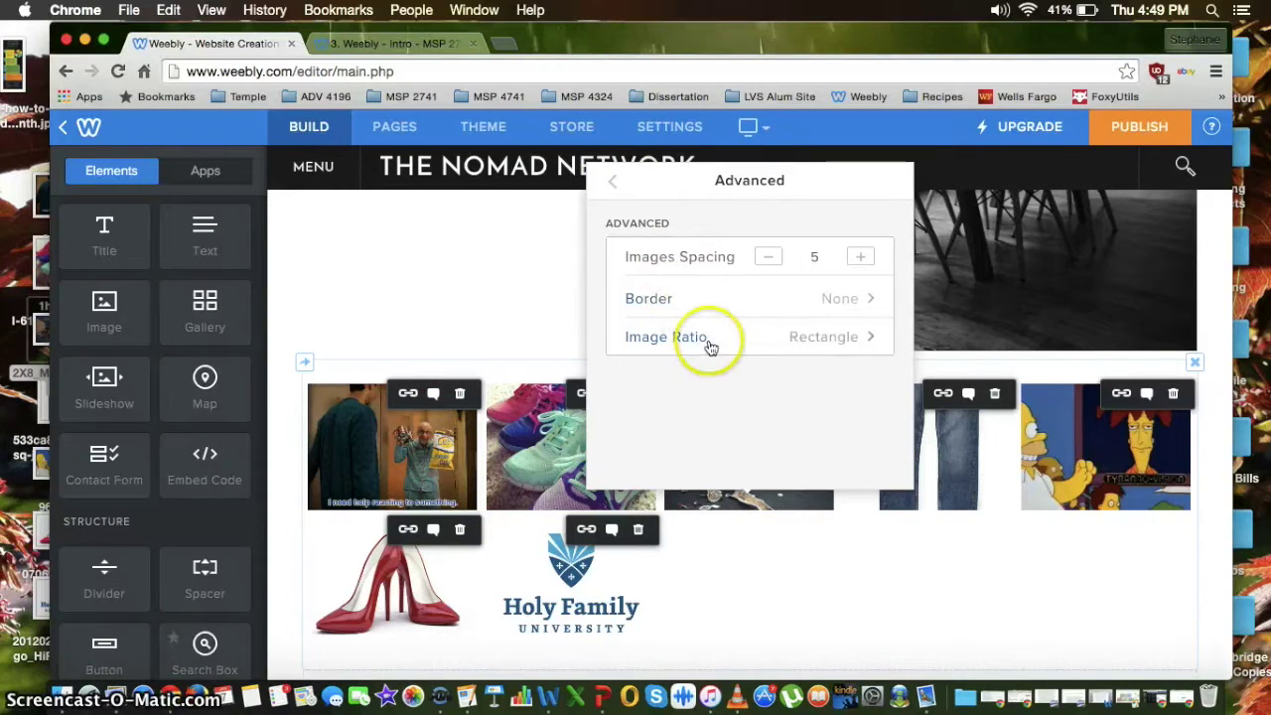
click(711, 343)
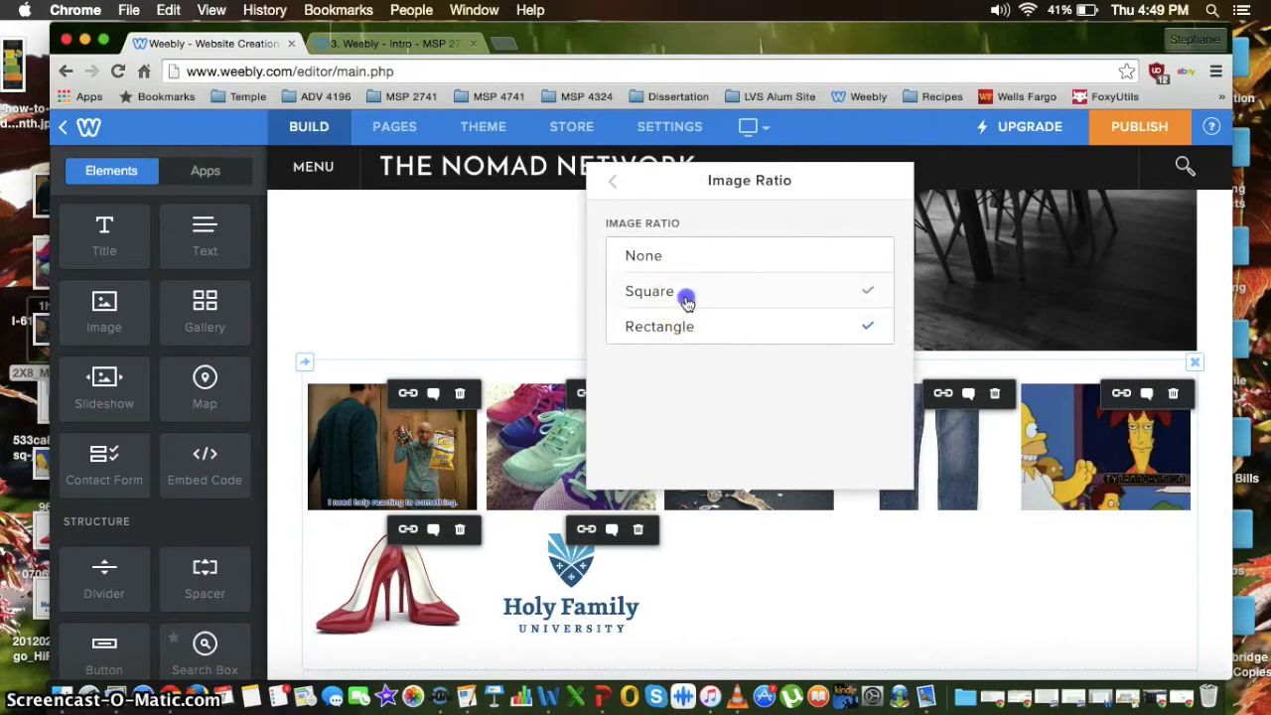
click(685, 300)
click(674, 260)
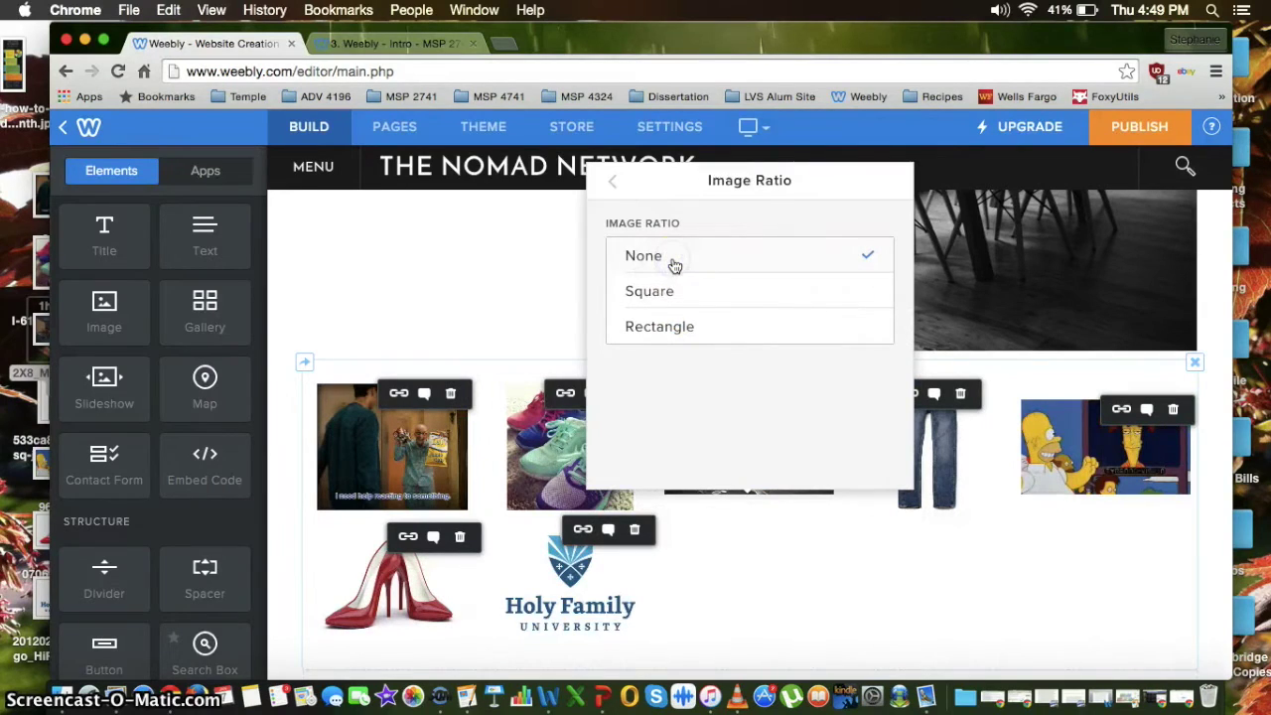
click(669, 288)
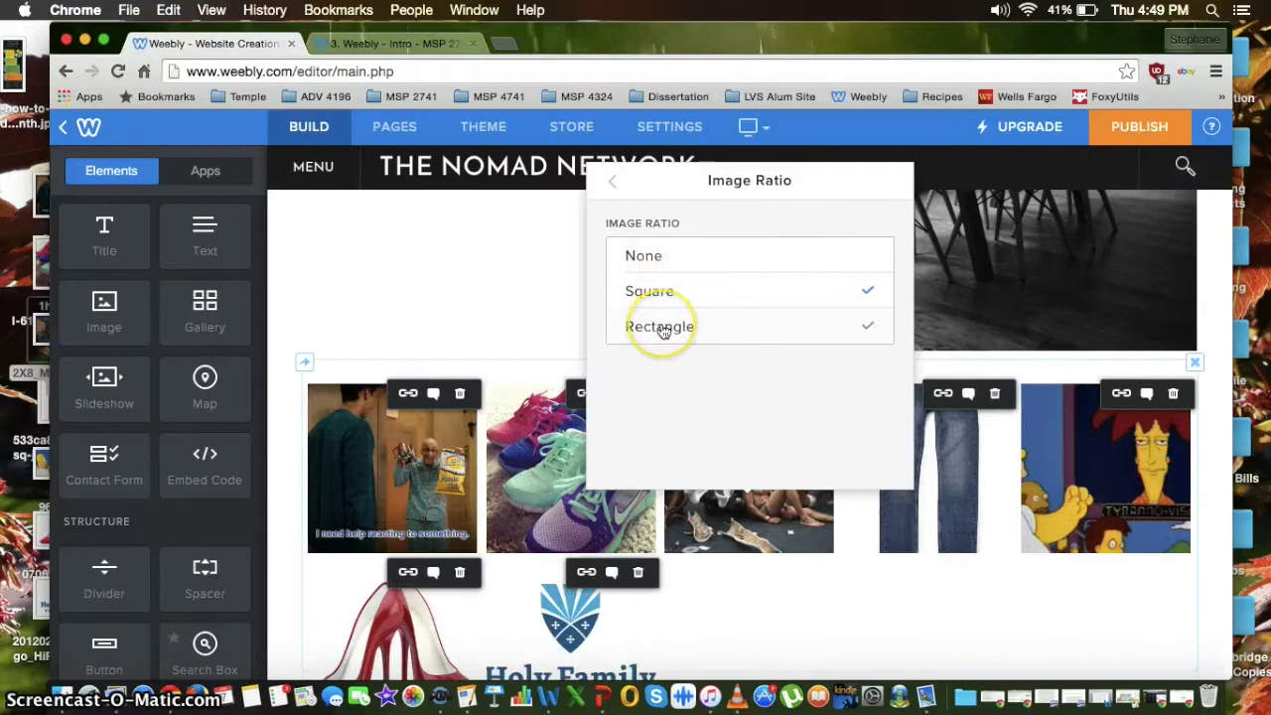
click(663, 330)
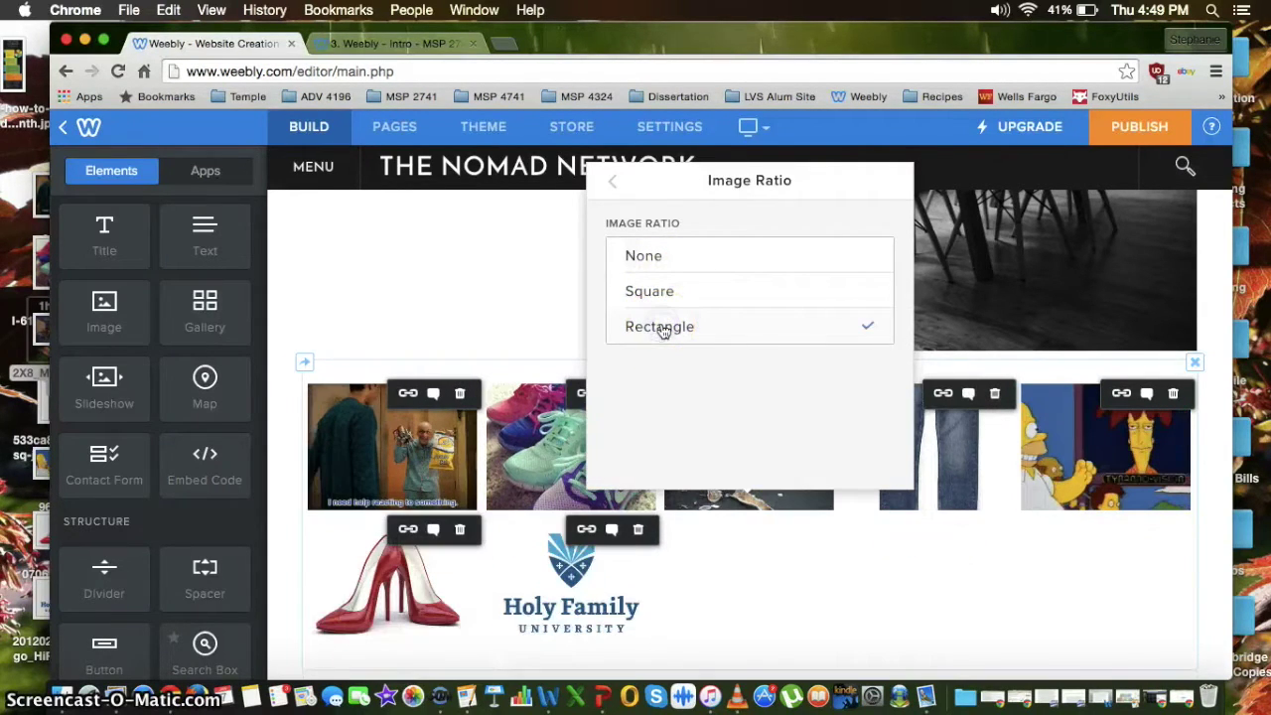
click(536, 238)
Step: Add an Embed Code element directly below the "We love new projects! Let's get started." heading
scroll(207, 401, down, 3)
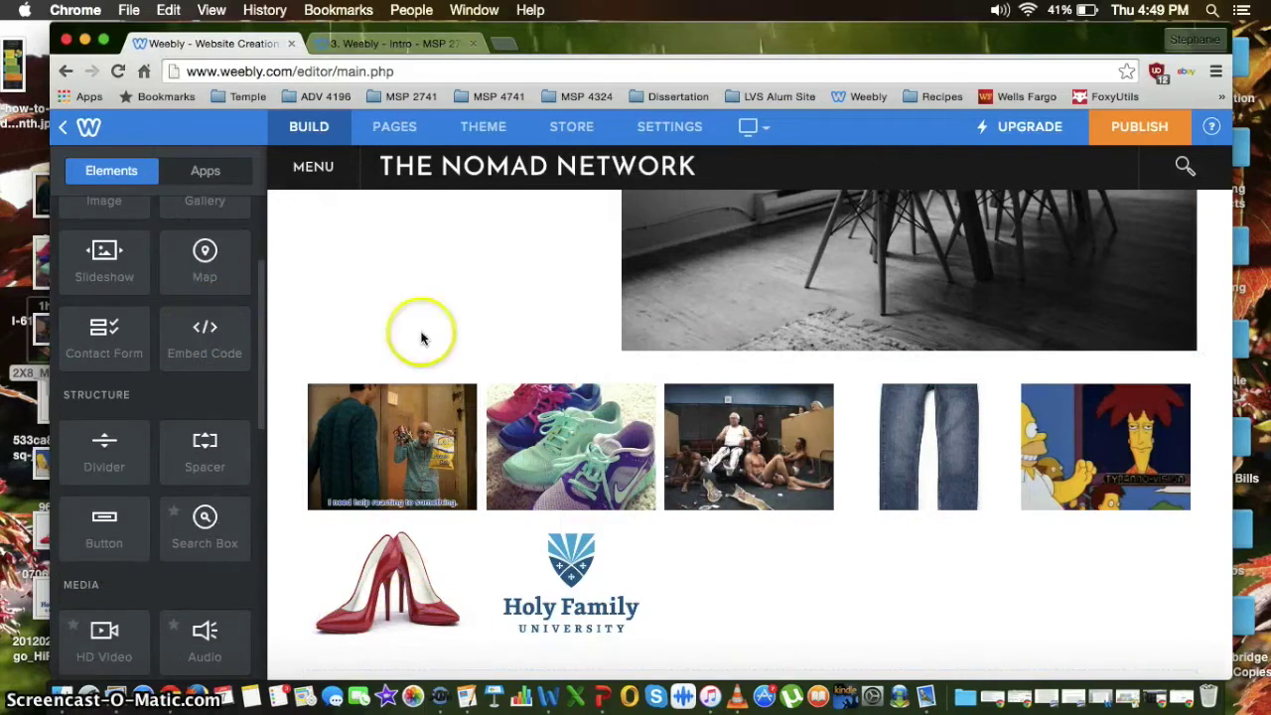
scroll(420, 335, down, 5)
drag(205, 342, 623, 578)
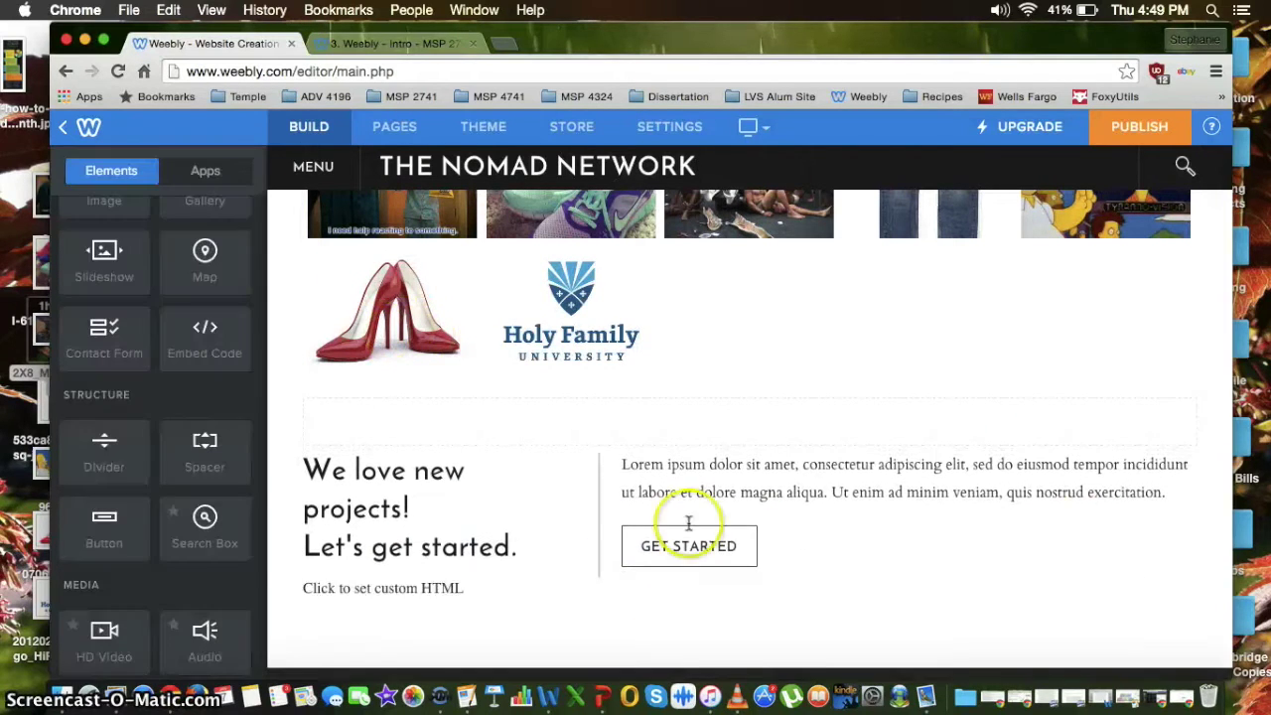
scroll(860, 400, down, 3)
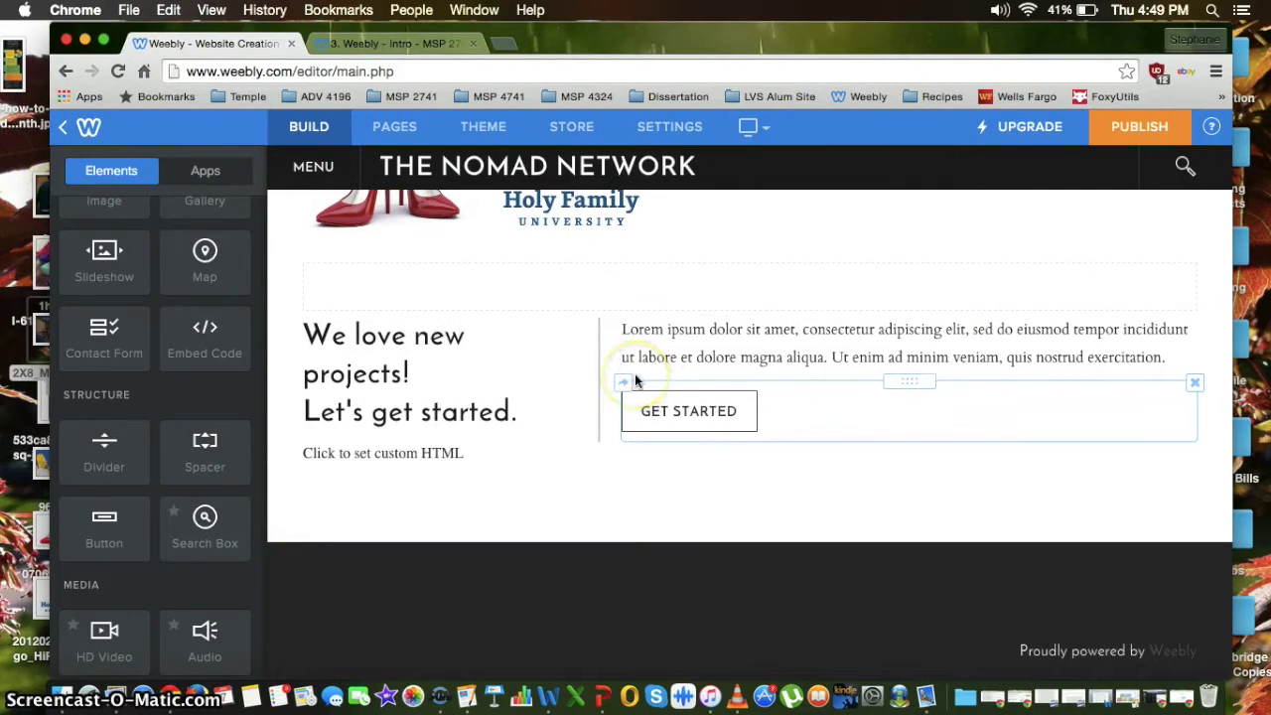
Step: Open the custom HTML options of the Embed Code element and close them without editing
click(395, 453)
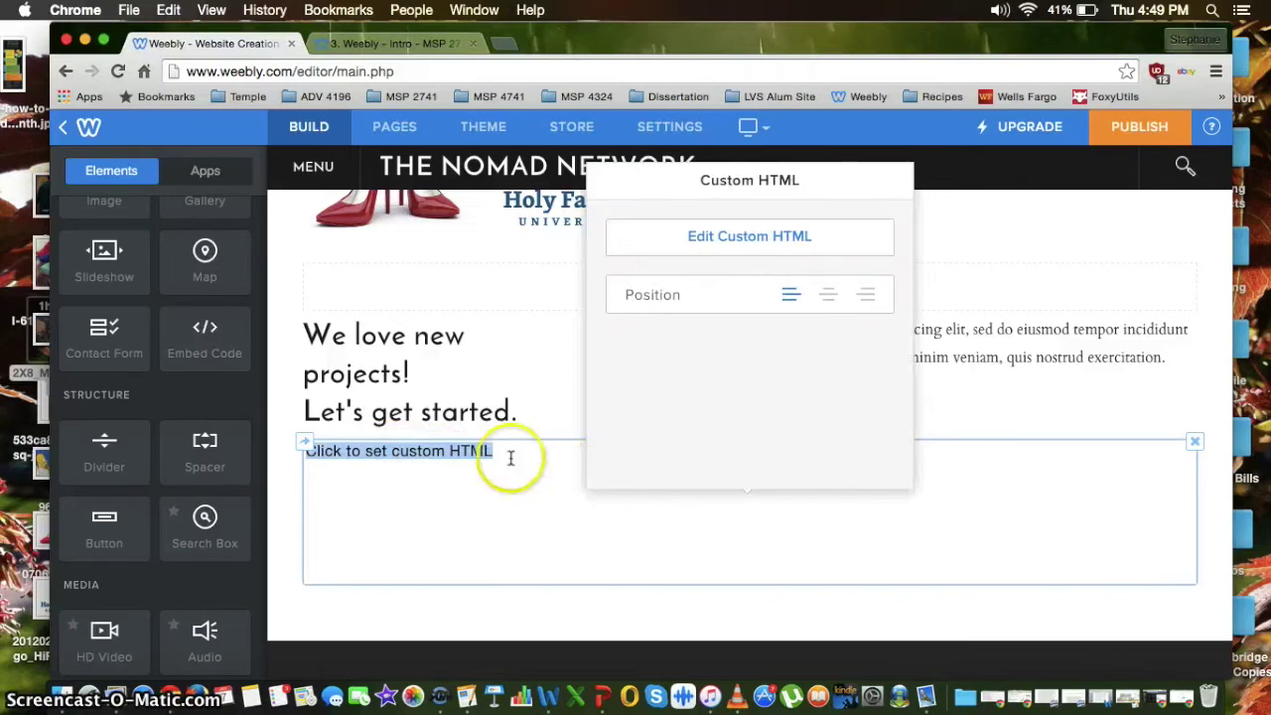
click(482, 355)
Step: Add a Divider above the "We love new projects! Let's get started." heading and an Image element directly beneath the divider
scroll(176, 426, down, 1)
drag(107, 415, 649, 306)
scroll(144, 280, up, 5)
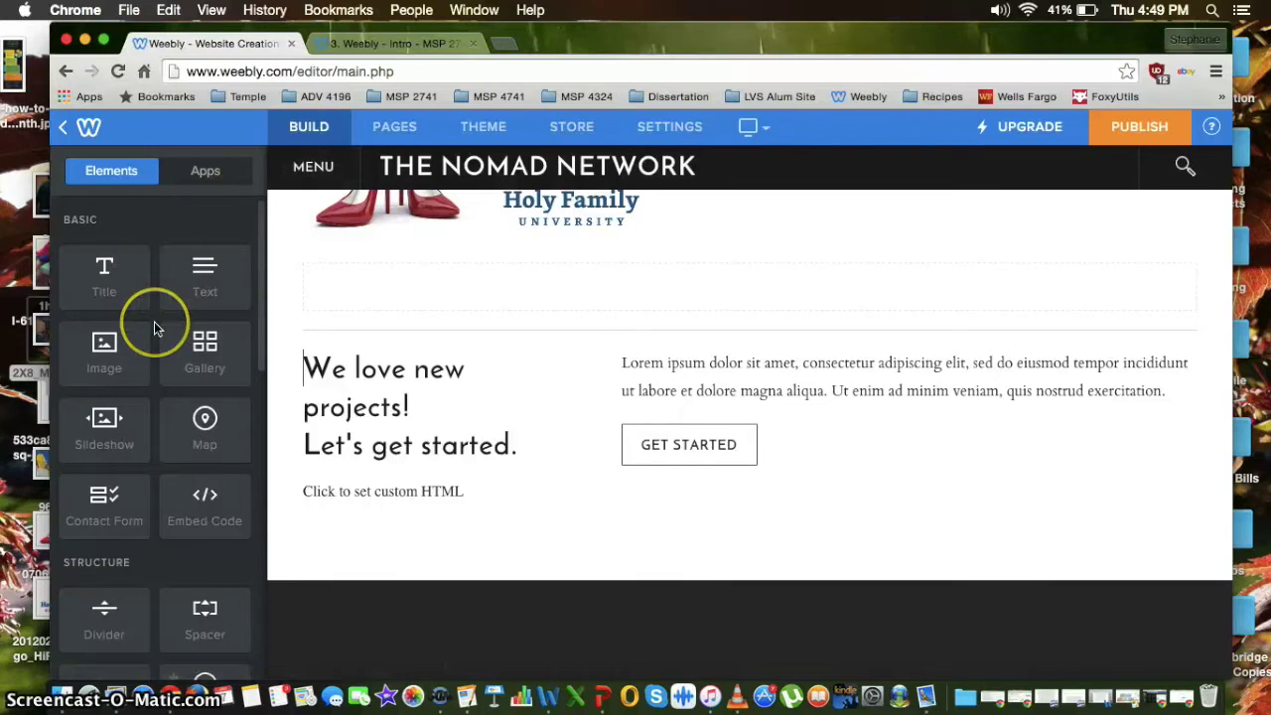
drag(106, 341, 182, 448)
Step: Look through the remaining Structure, Media, Commerce and More elements available for the page
scroll(181, 448, down, 5)
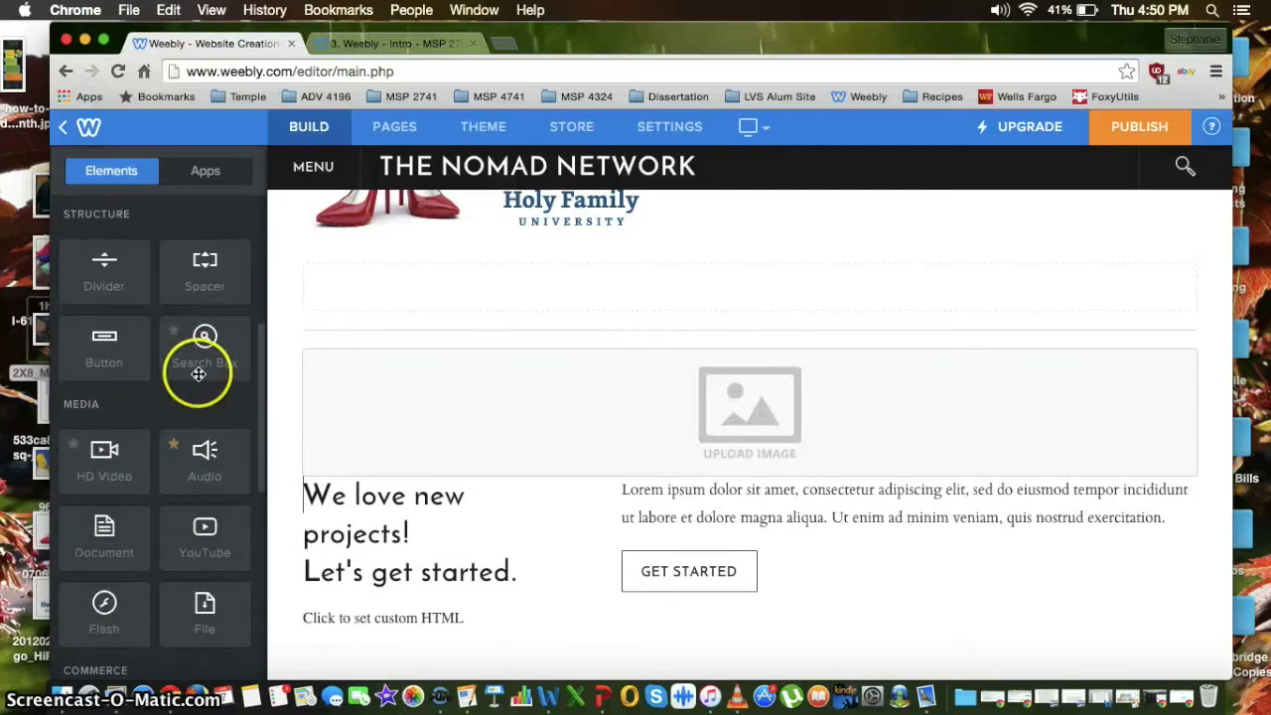
scroll(199, 373, down, 2)
scroll(171, 382, down, 2)
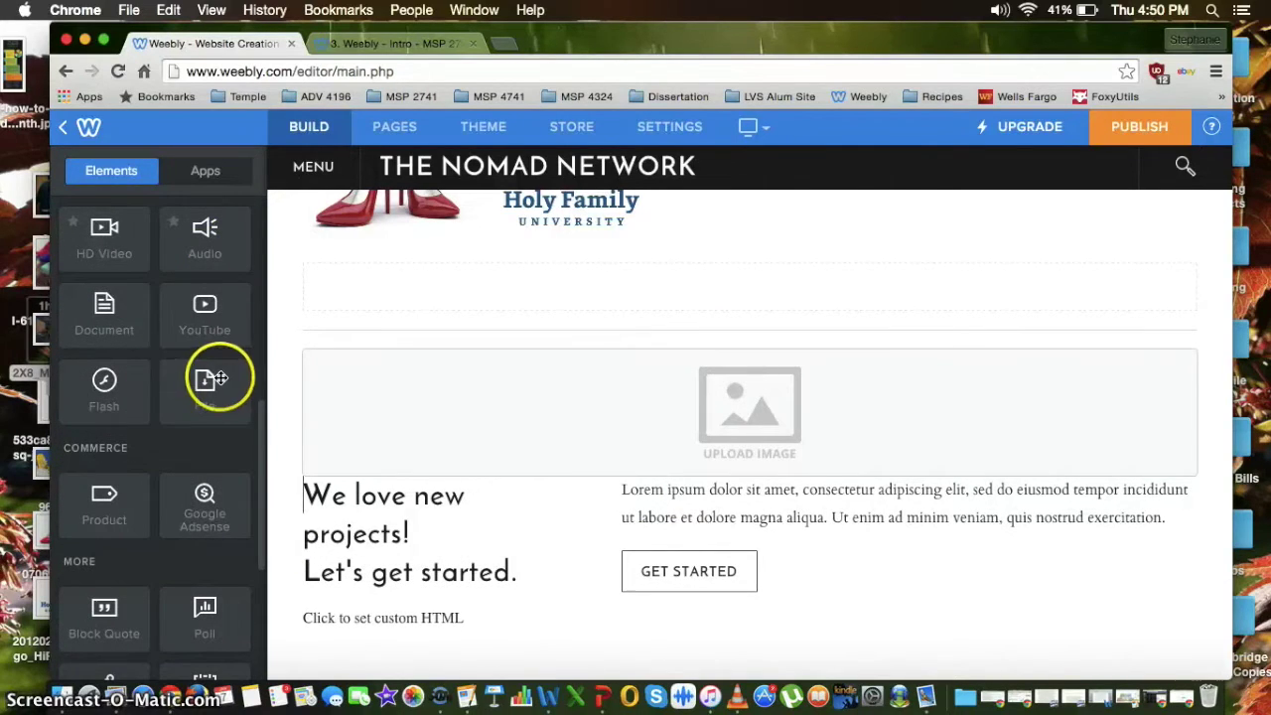
scroll(176, 452, down, 2)
scroll(176, 455, down, 3)
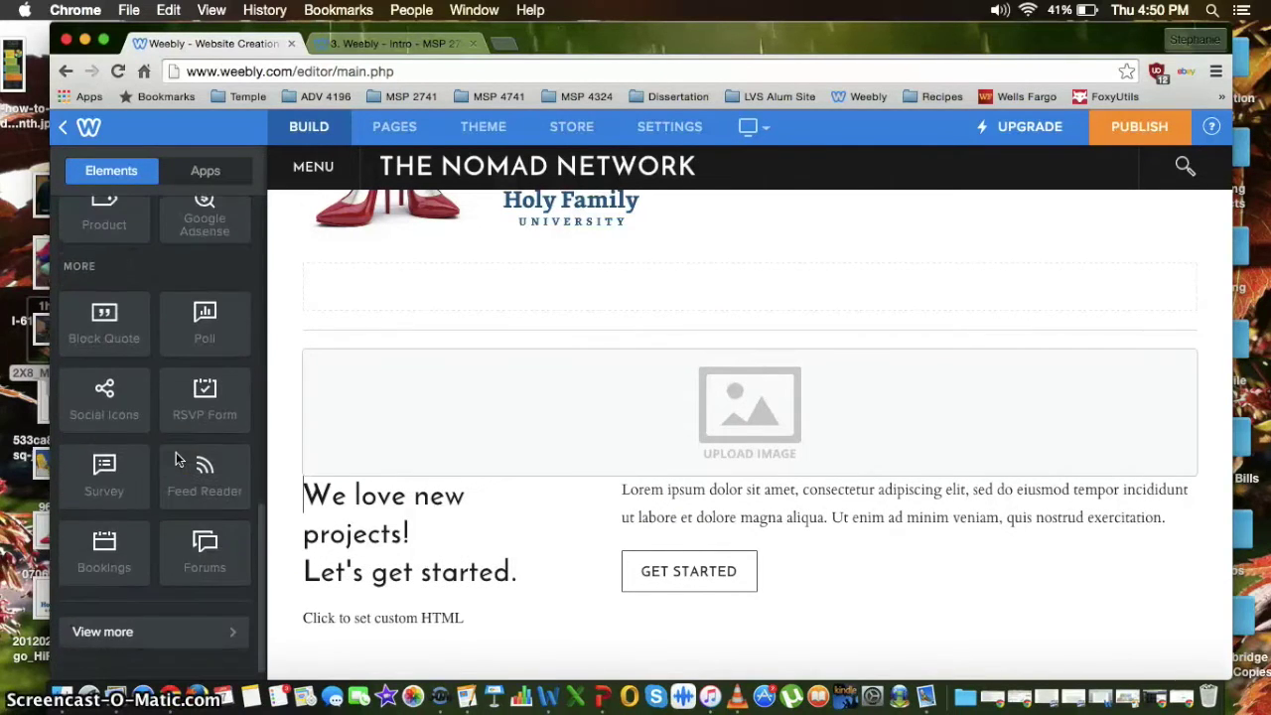
scroll(673, 450, up, 20)
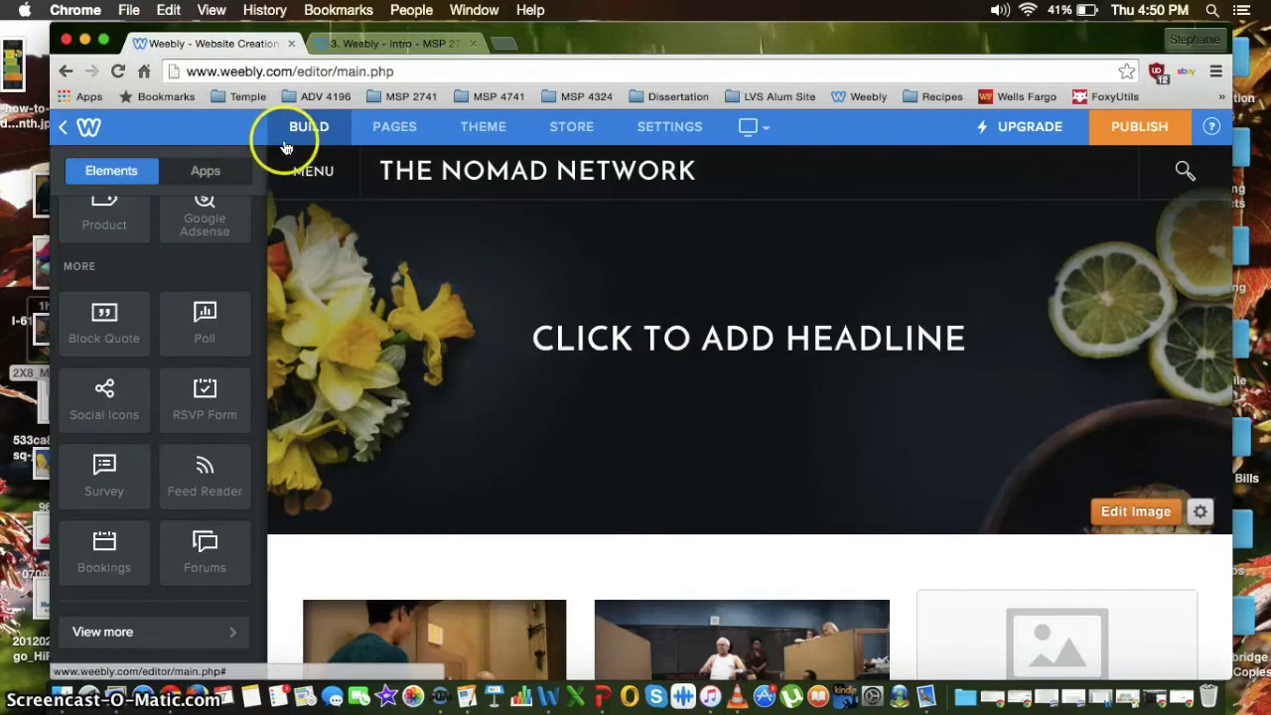
Step: Add a new Blog Page named Blog to the site and save it
click(394, 124)
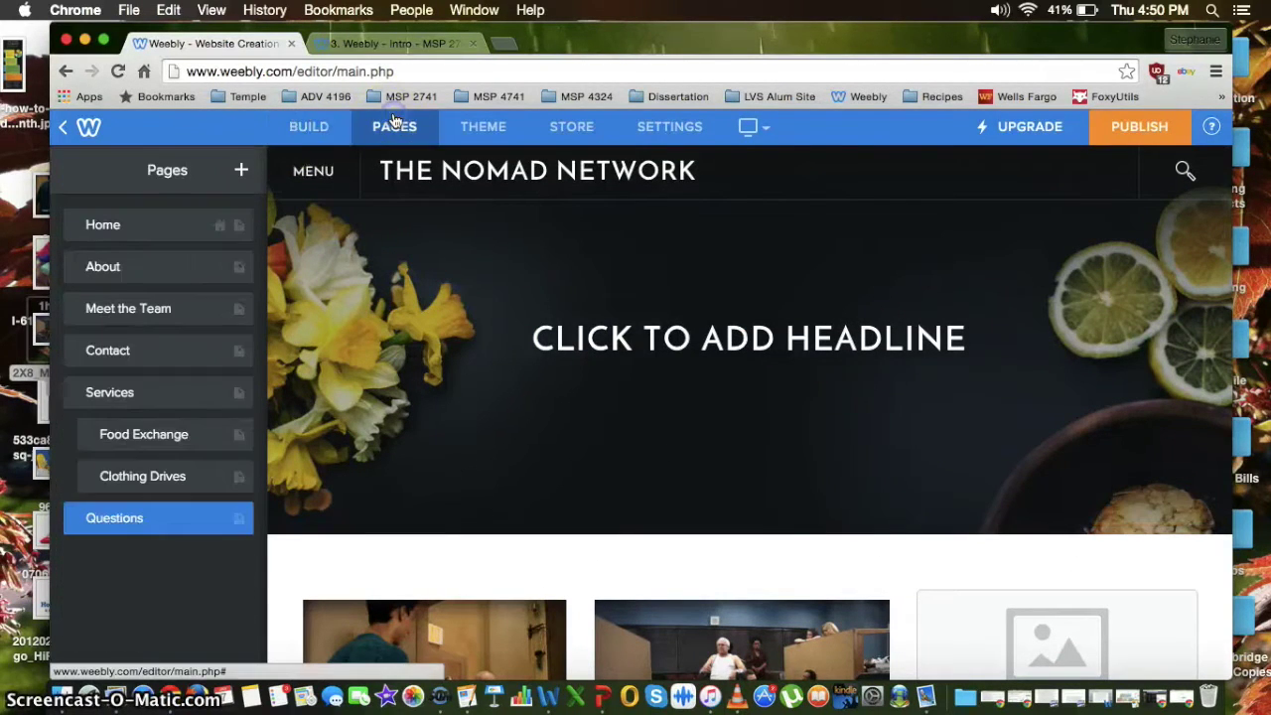
click(241, 171)
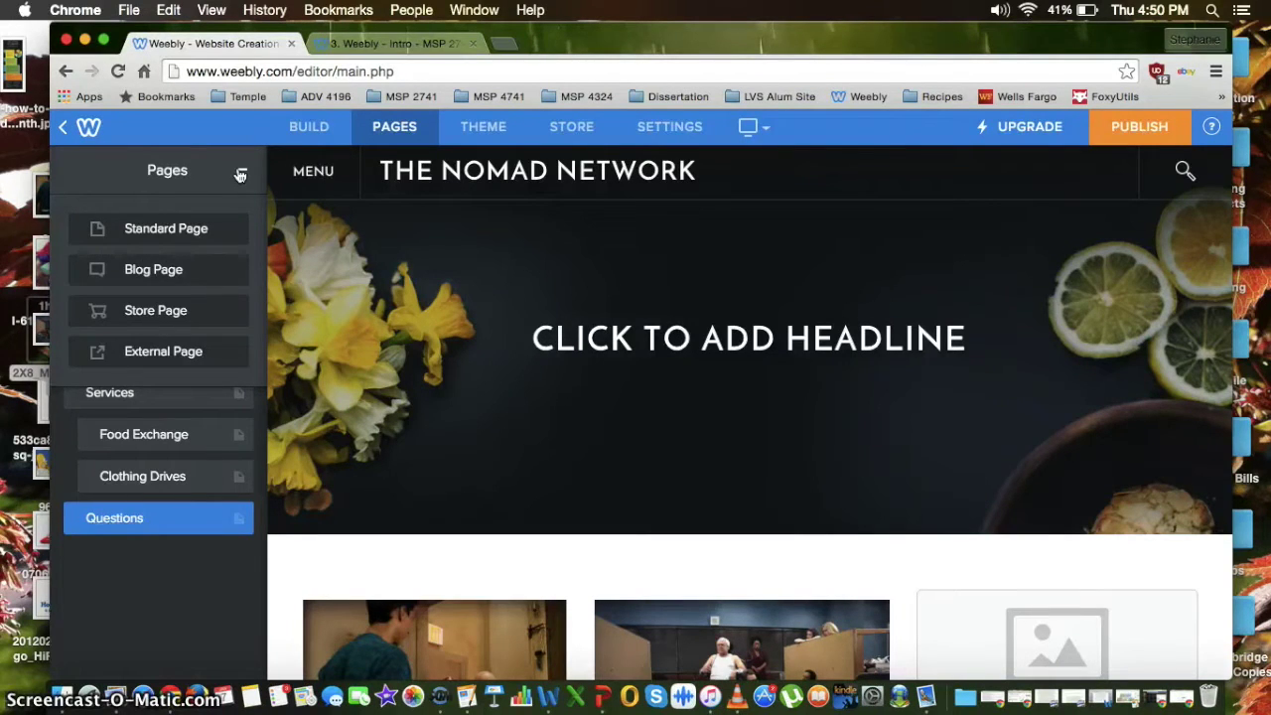
click(156, 269)
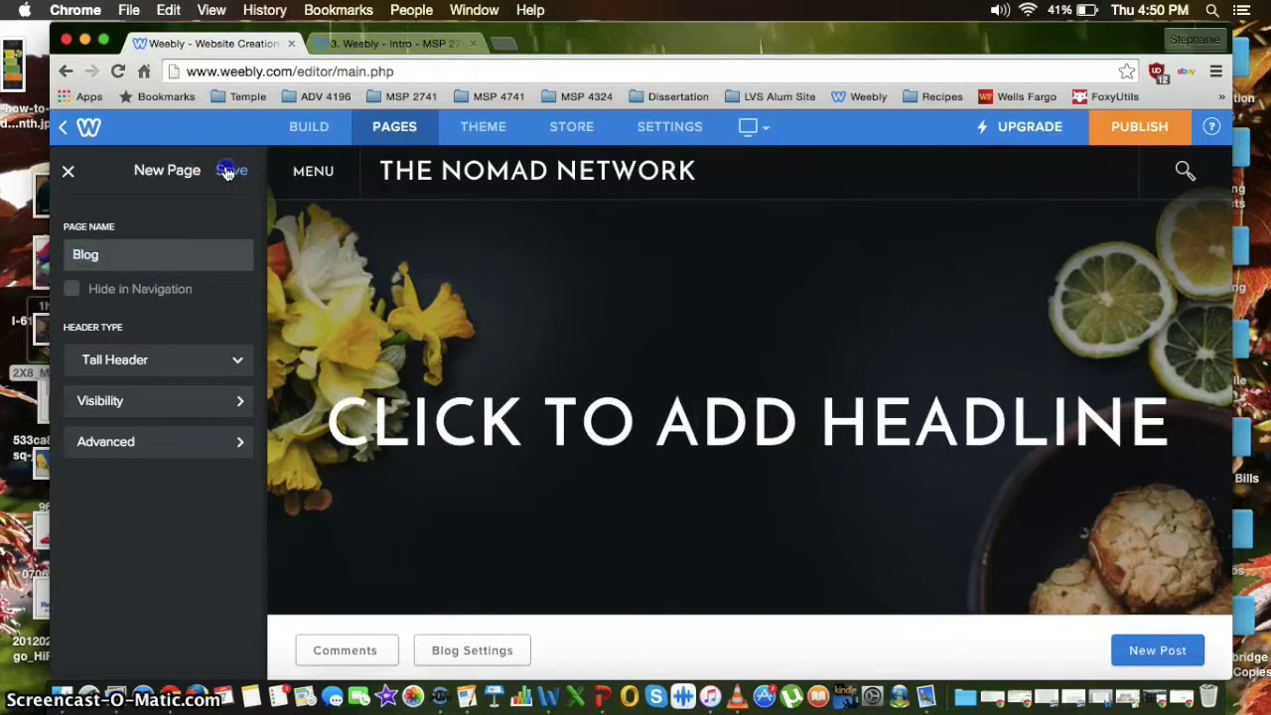
click(228, 171)
Step: Change the Blog page's header type to No Header
scroll(722, 334, down, 2)
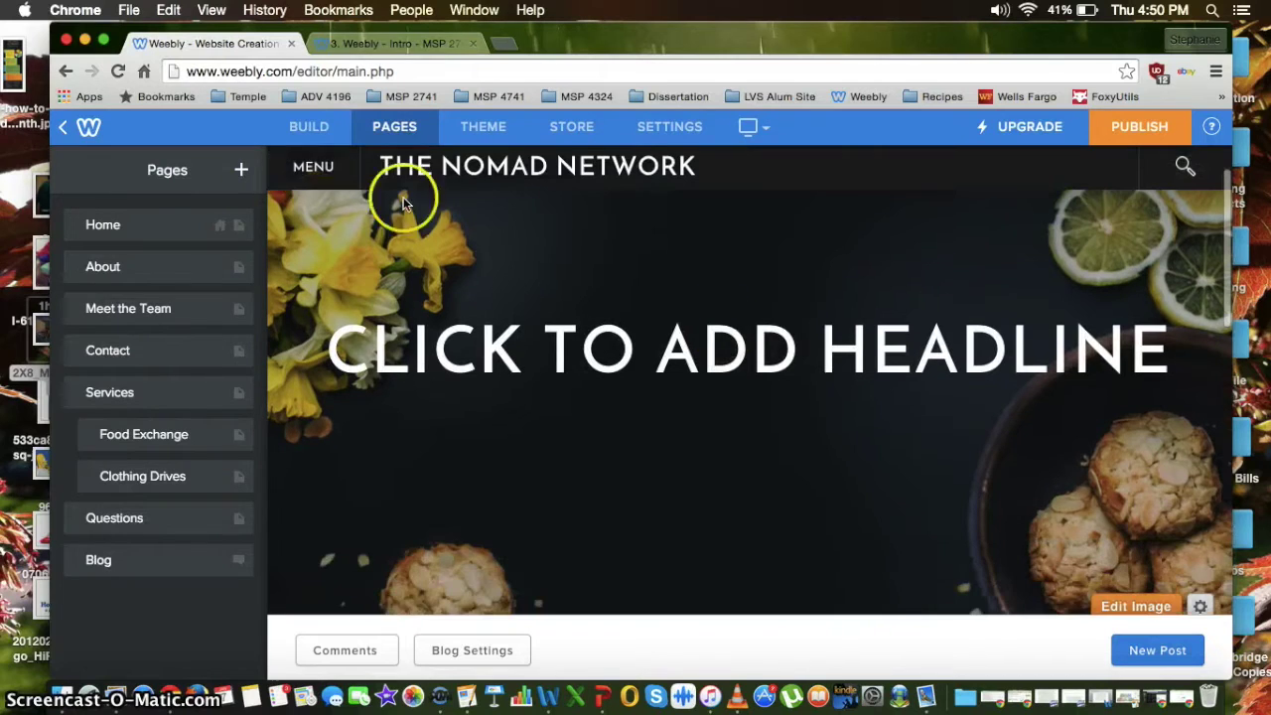
click(306, 126)
scroll(755, 301, down, 1)
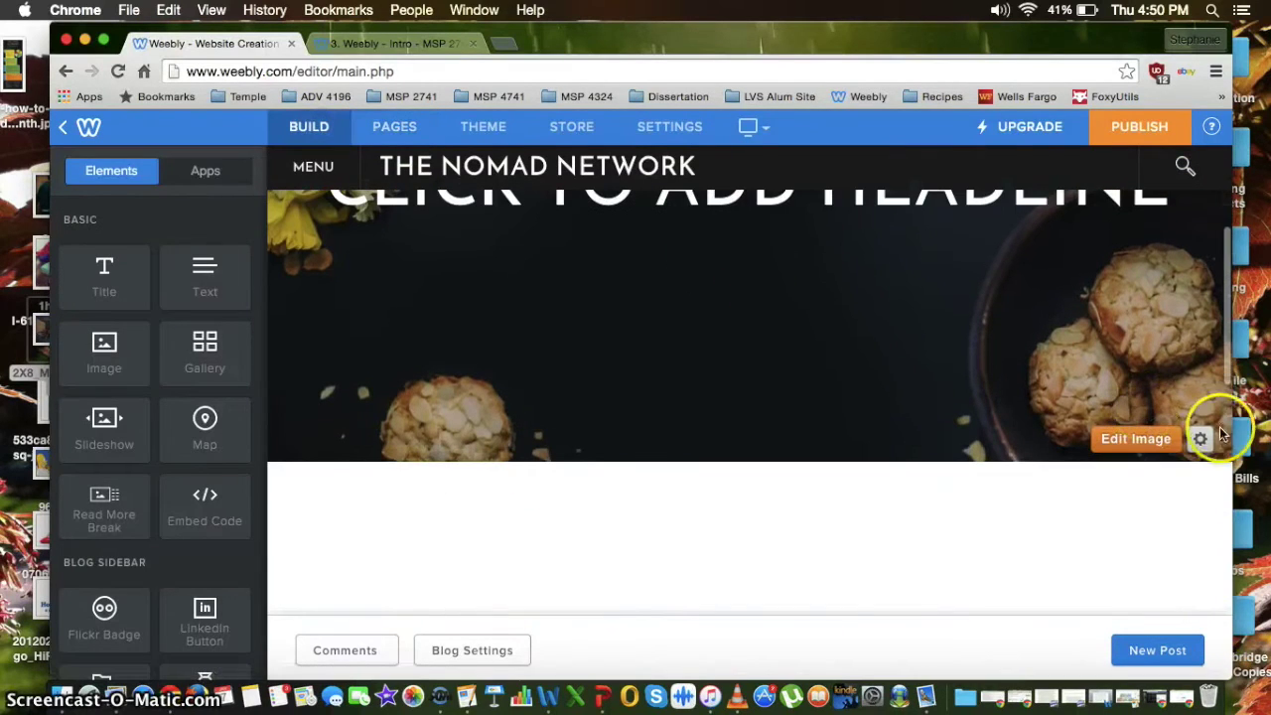
click(1200, 437)
scroll(1126, 571, down, 2)
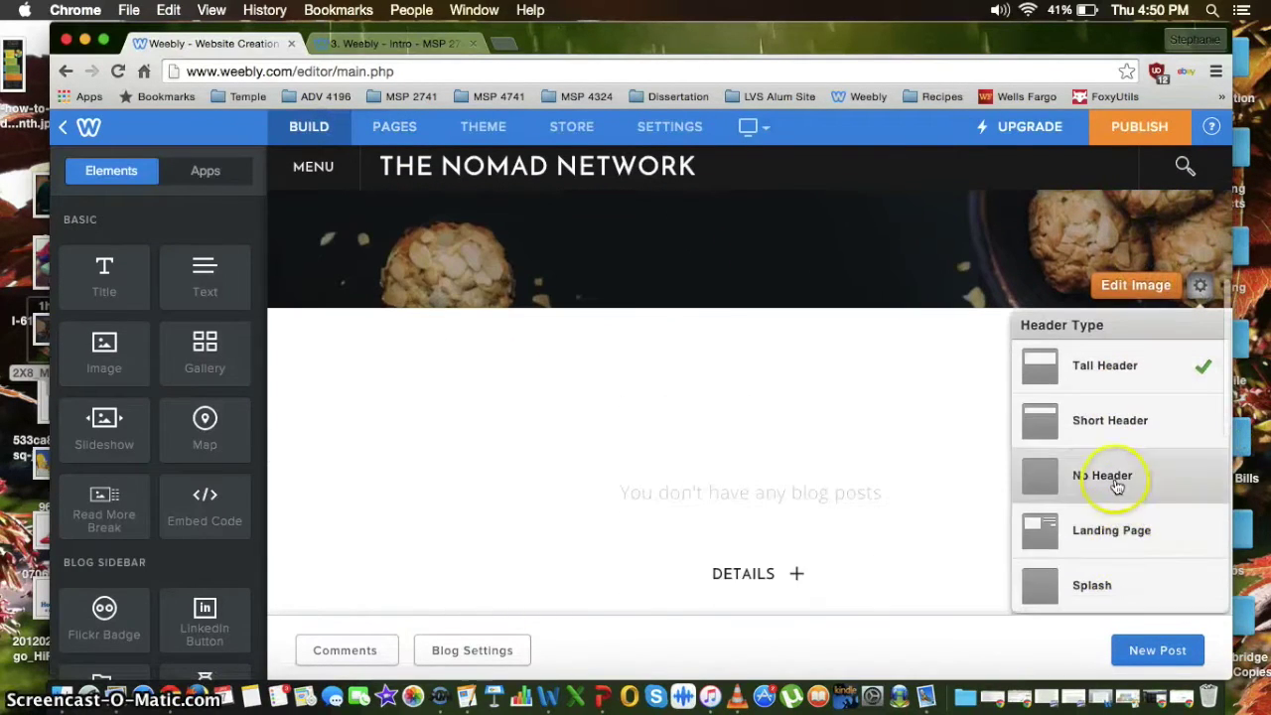
click(1115, 482)
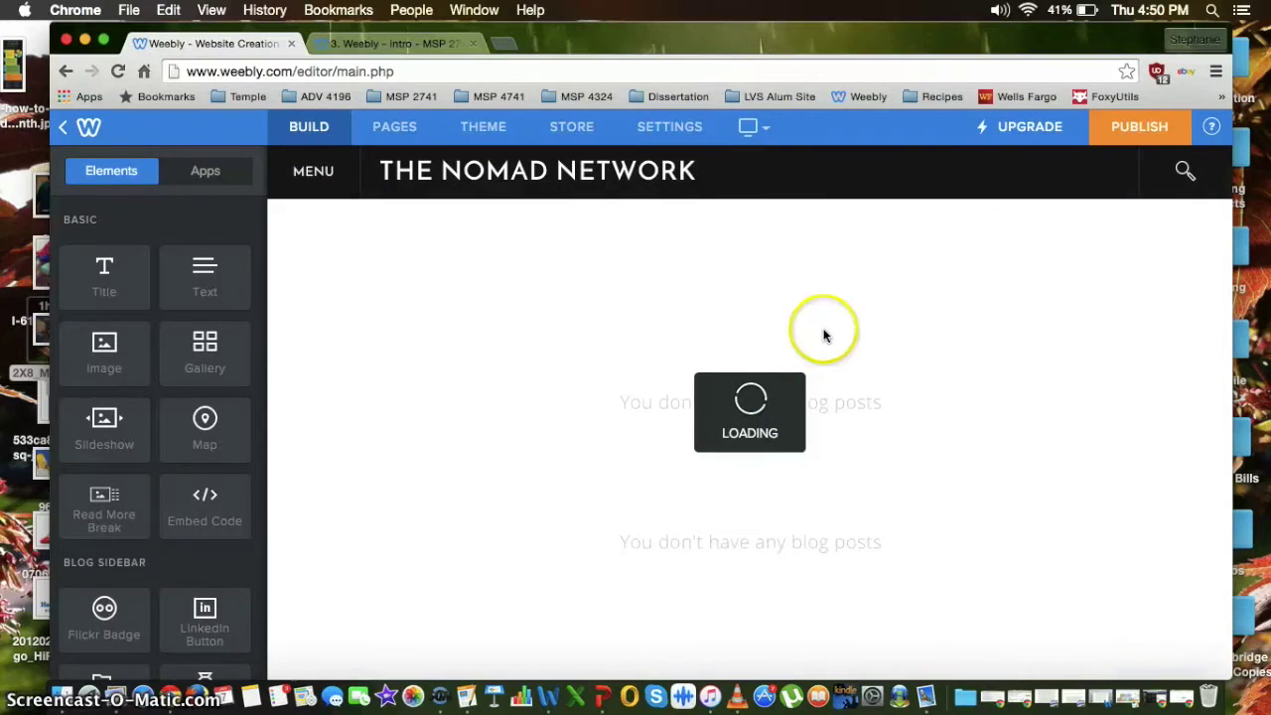
Step: Look over the blog page's sections, open the blog settings and review the Facebook and Twitter share button choices
scroll(947, 357, down, 3)
scroll(893, 403, up, 2)
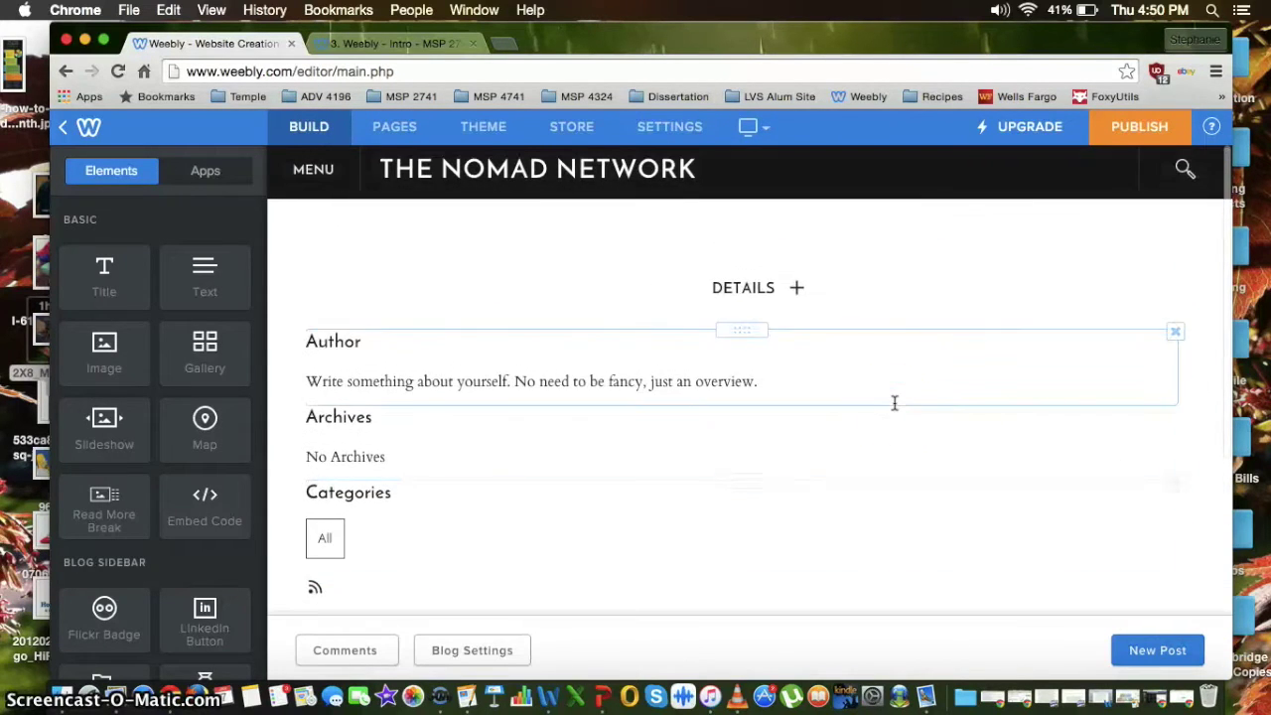
scroll(913, 447, down, 1)
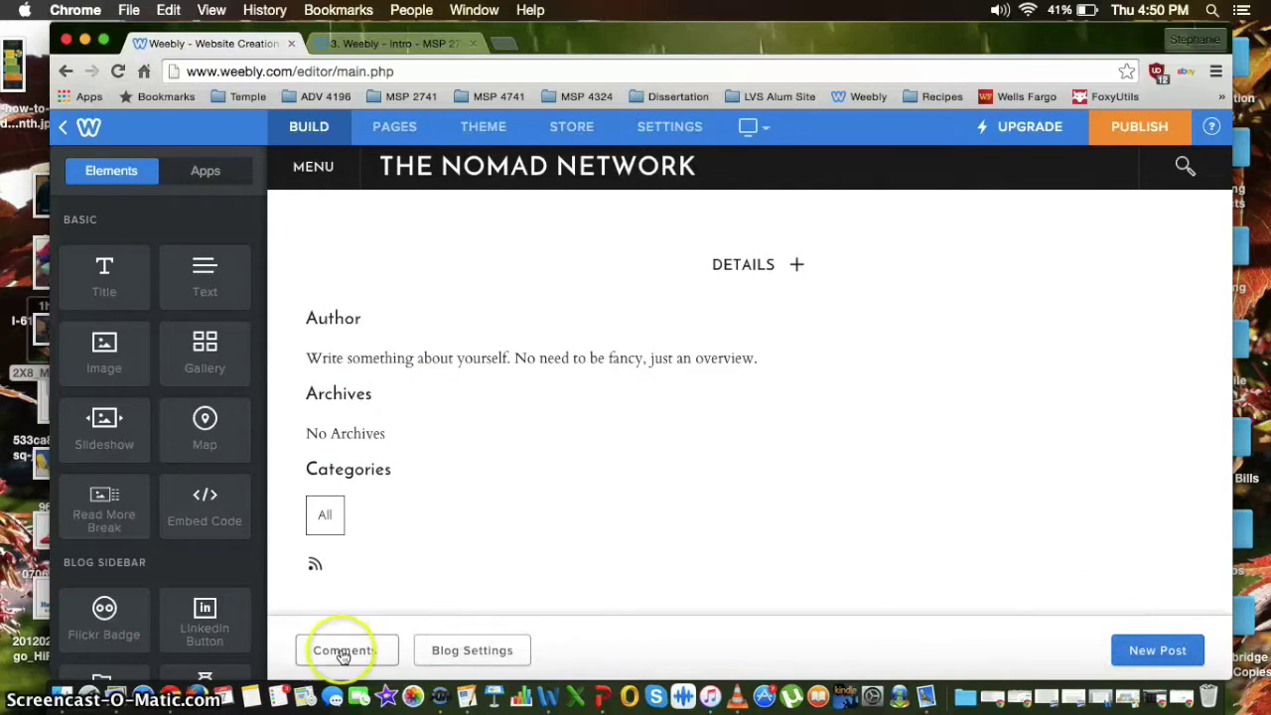
click(462, 651)
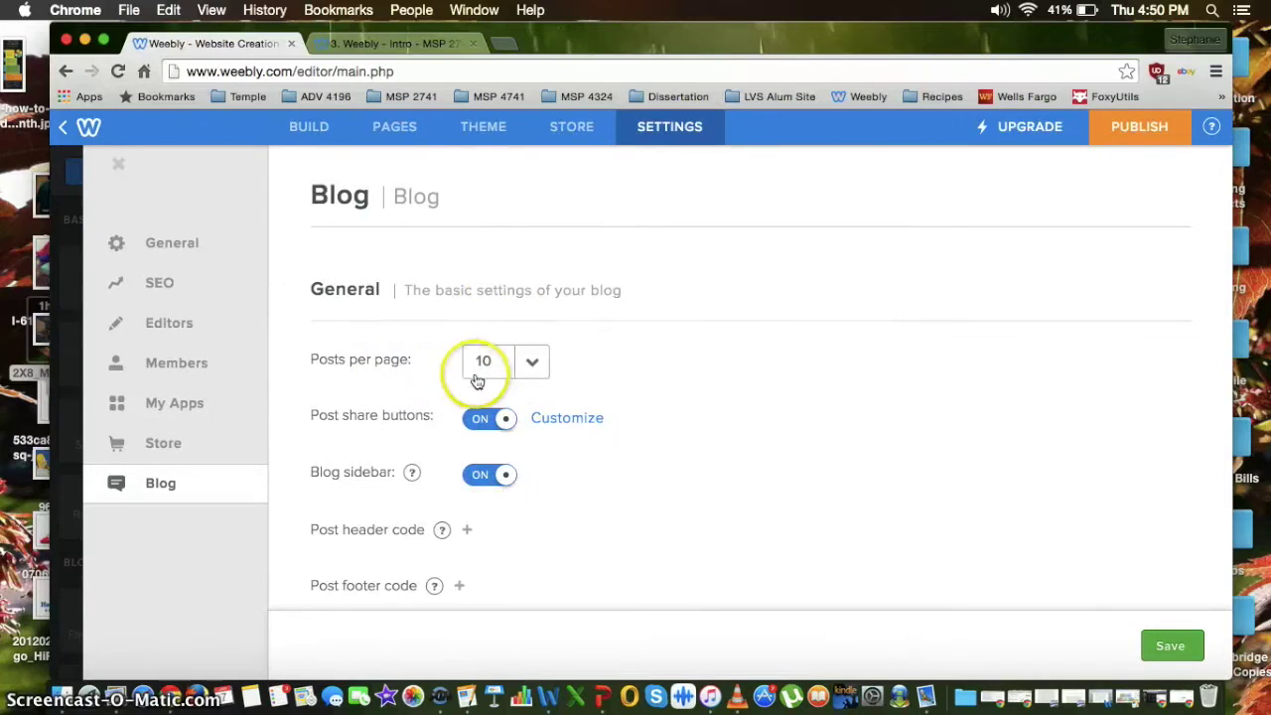
scroll(468, 373, down, 1)
scroll(536, 367, down, 1)
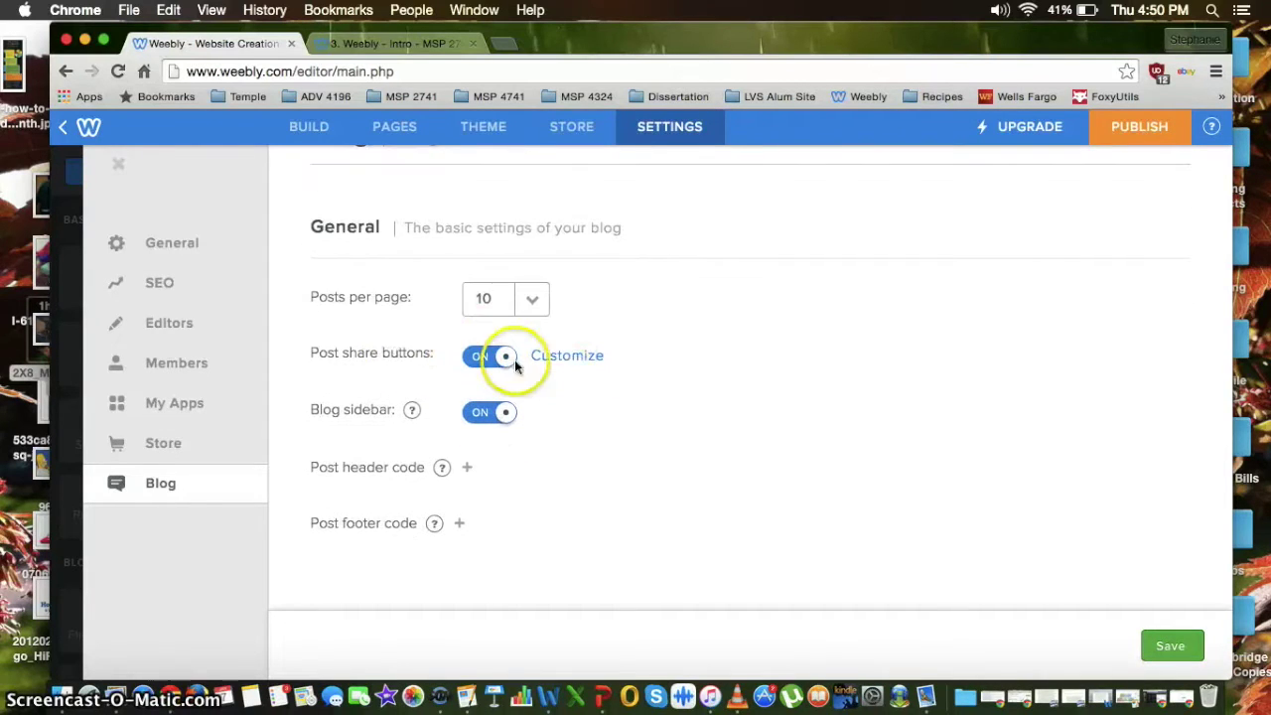
click(554, 355)
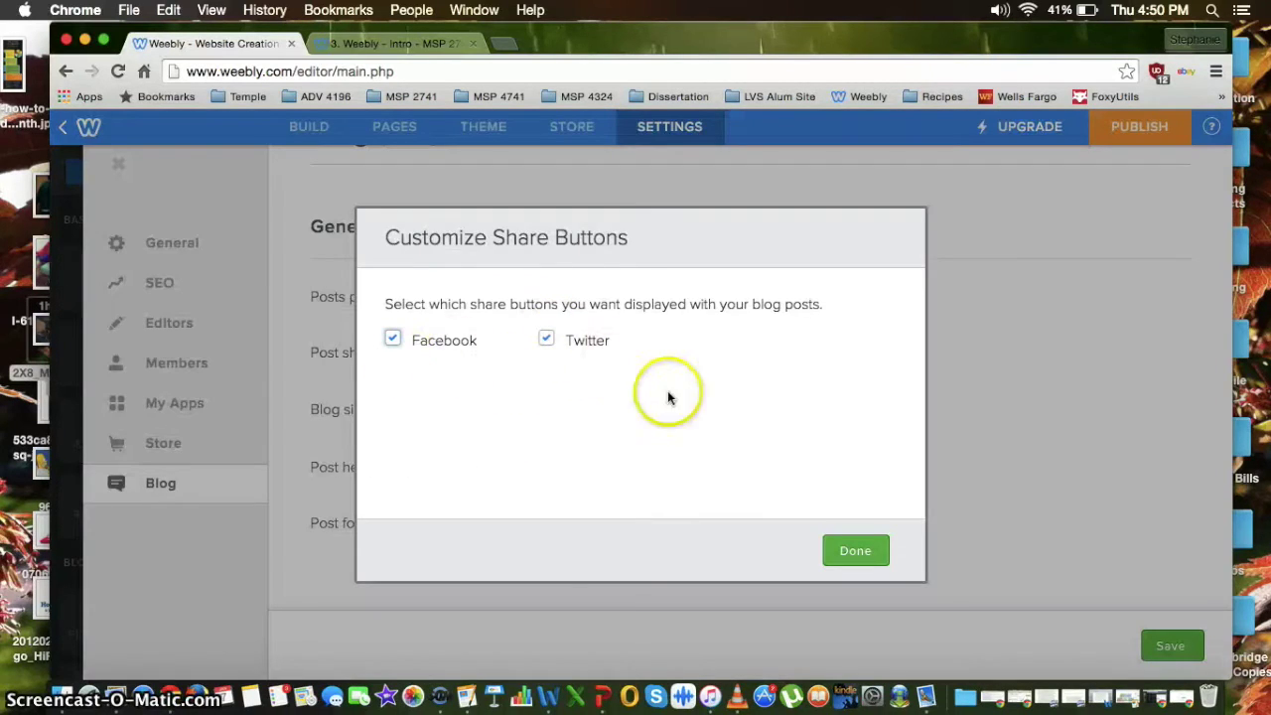
click(855, 551)
Step: Review the remaining general blog settings, save them and return to the blog page
scroll(517, 457, down, 1)
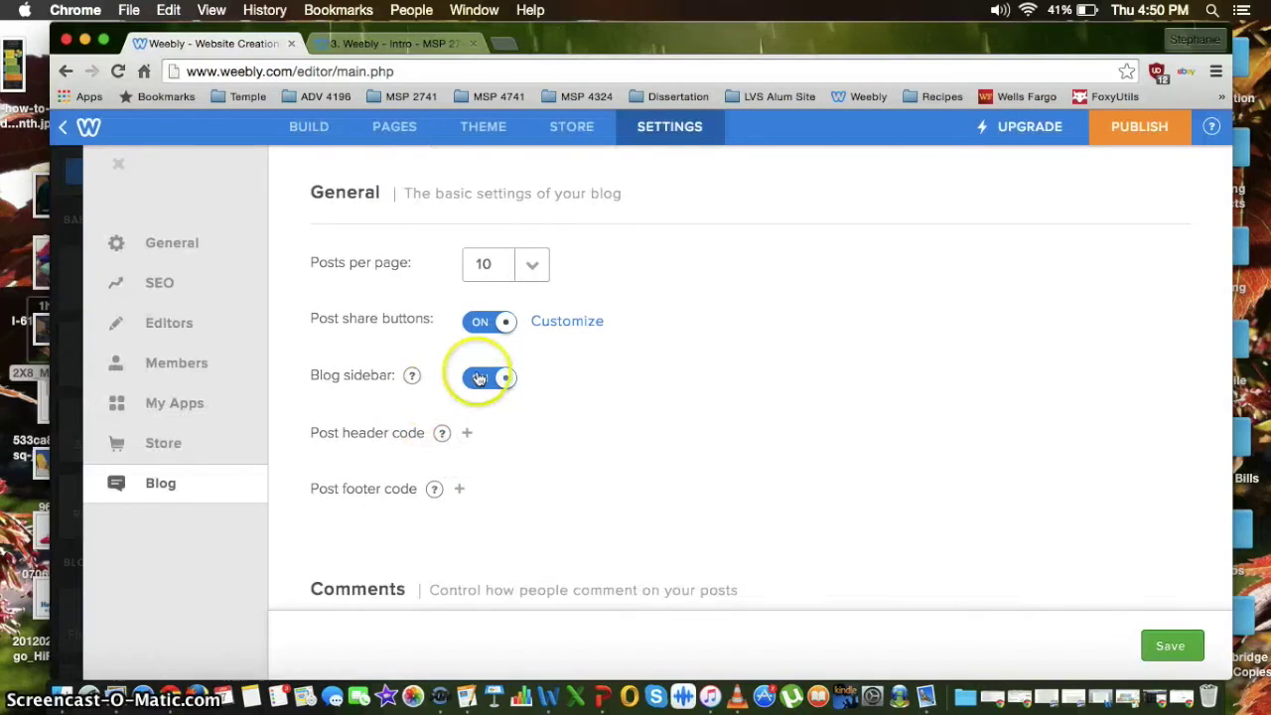
scroll(467, 466, down, 2)
click(1156, 654)
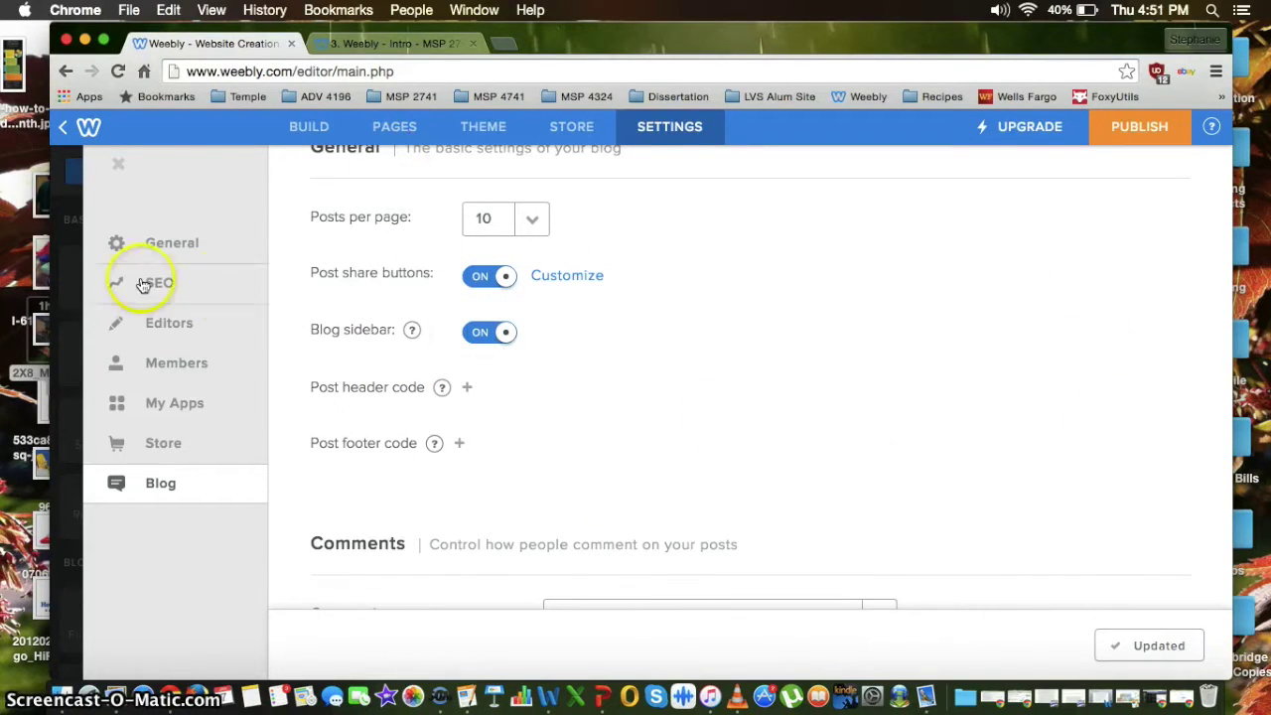
click(77, 235)
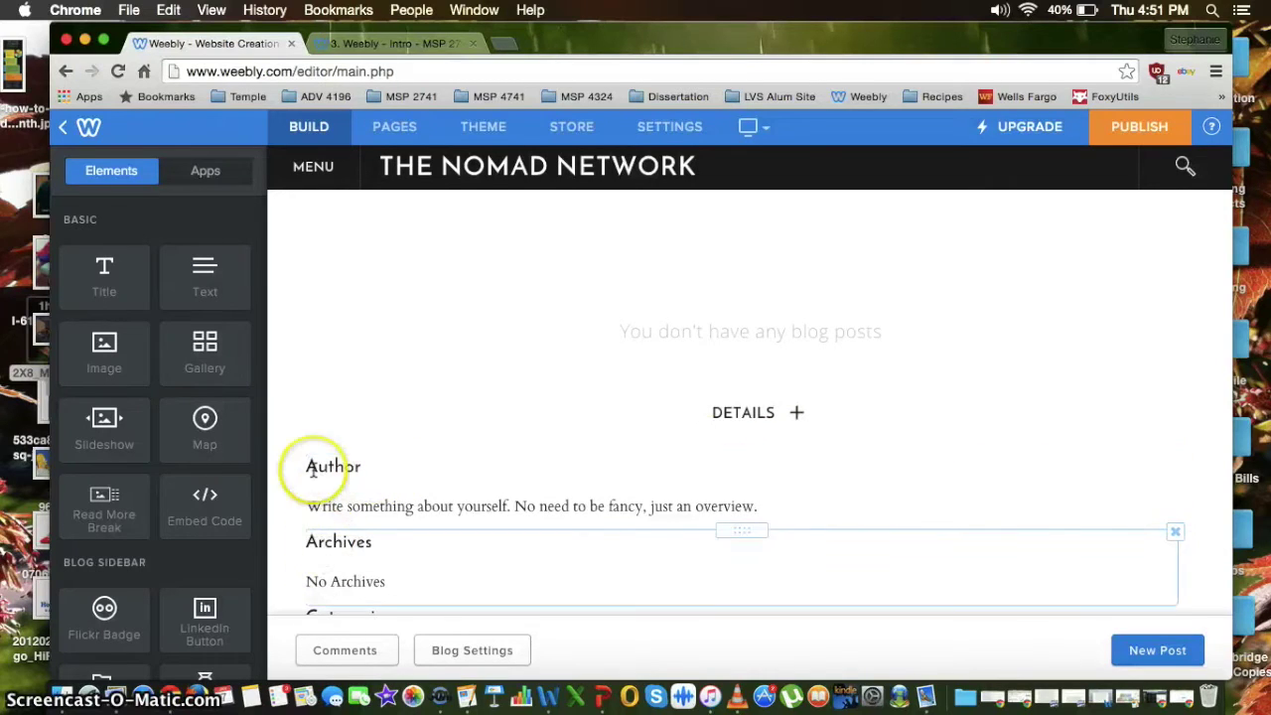
Step: Start a new blog post and give it the title "Title"
click(1182, 658)
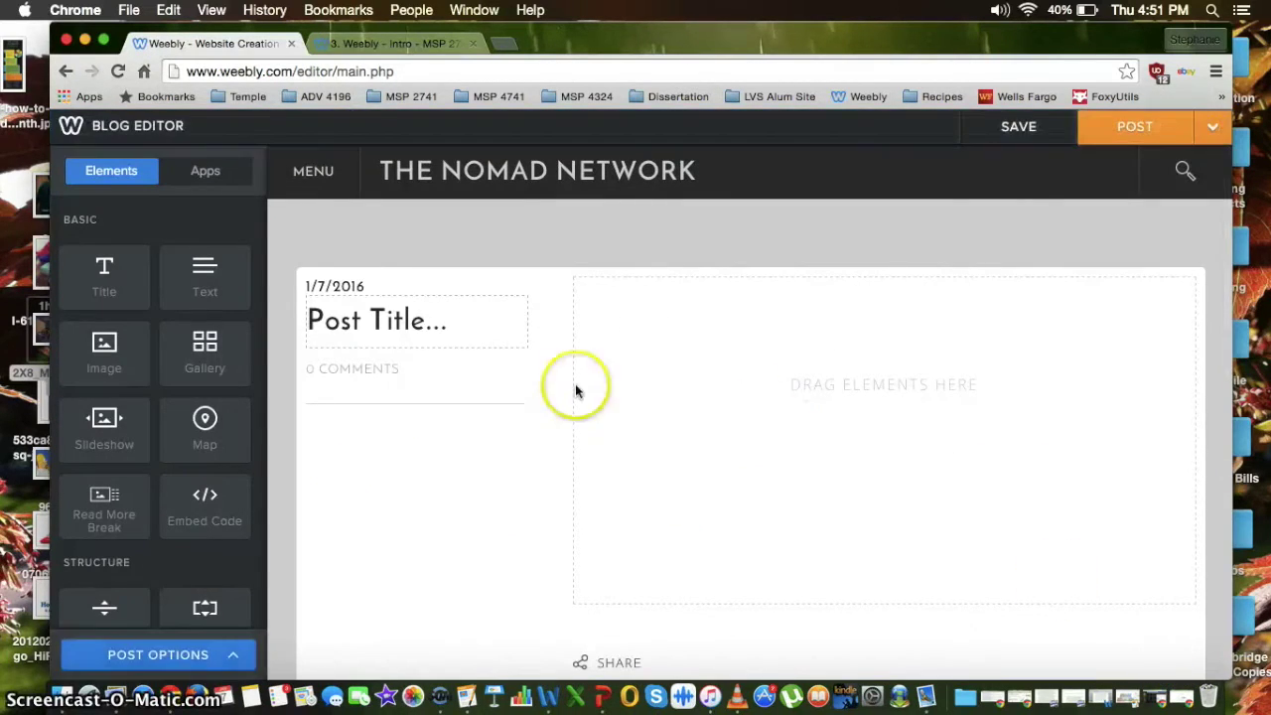
click(398, 324)
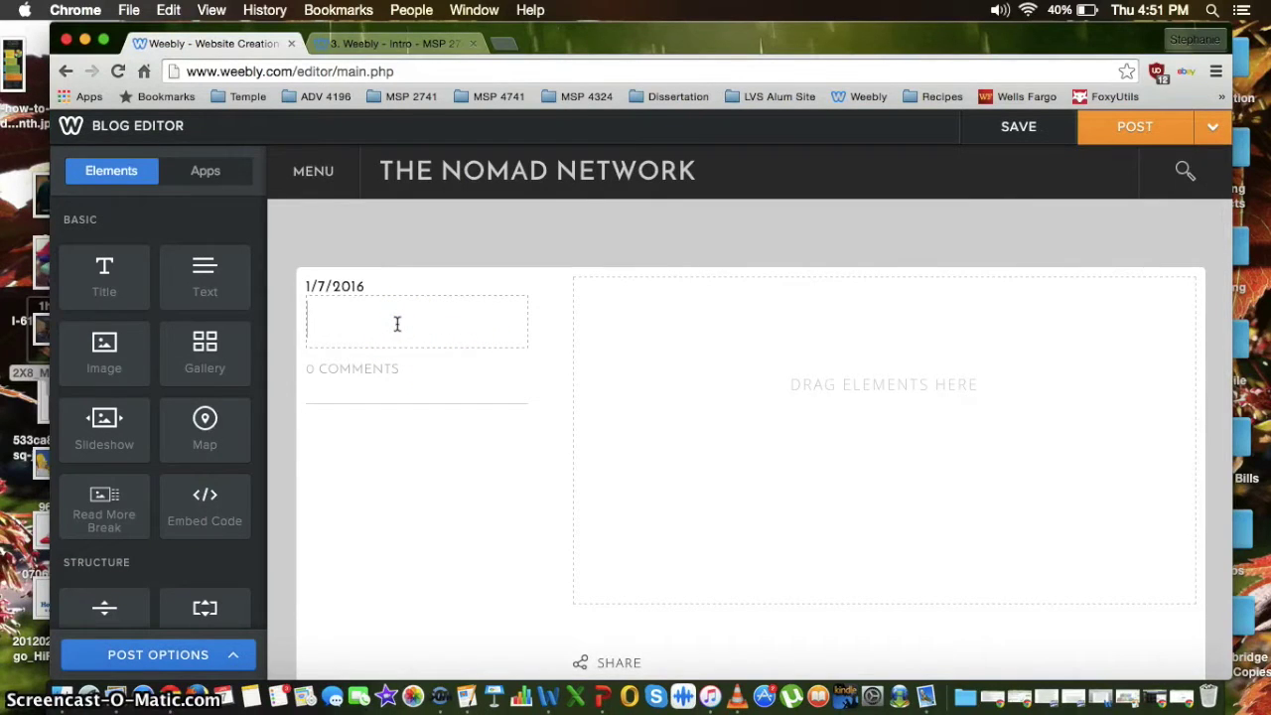
text(Title)
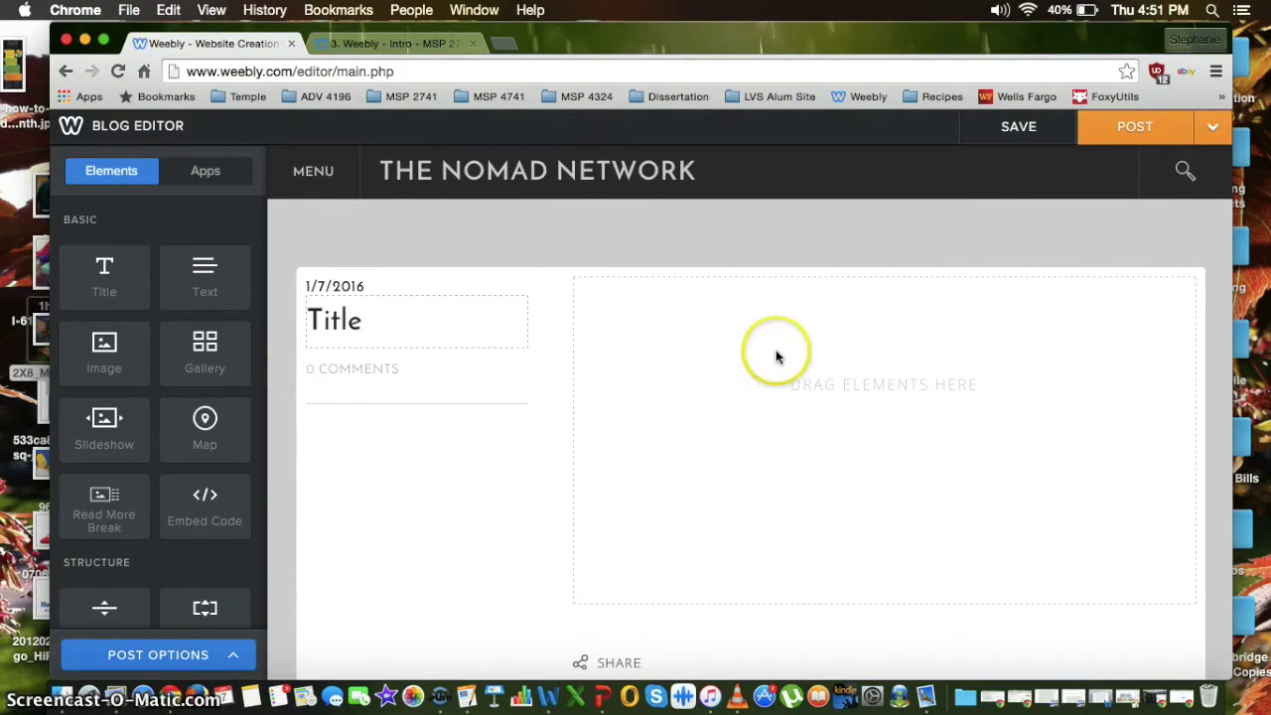
Step: Add a Text element reading "asdfadsf" to the post body and an Image element directly below it
drag(227, 264, 681, 311)
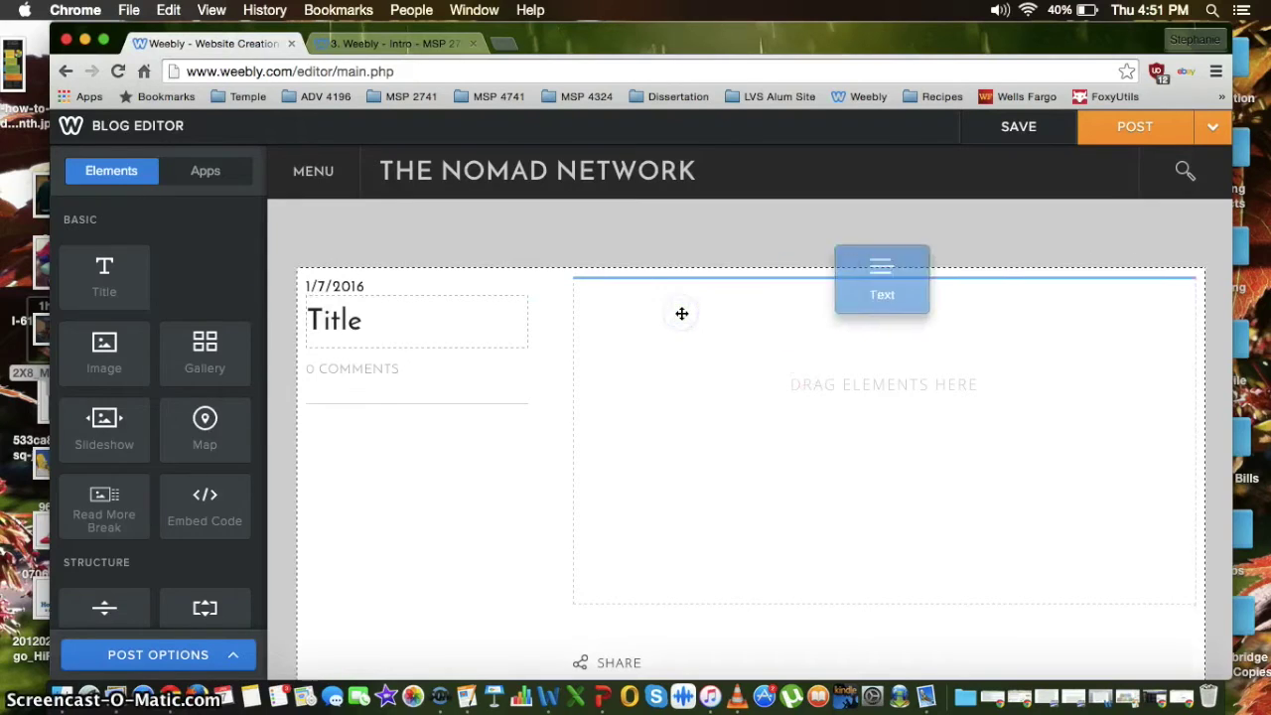
click(628, 297)
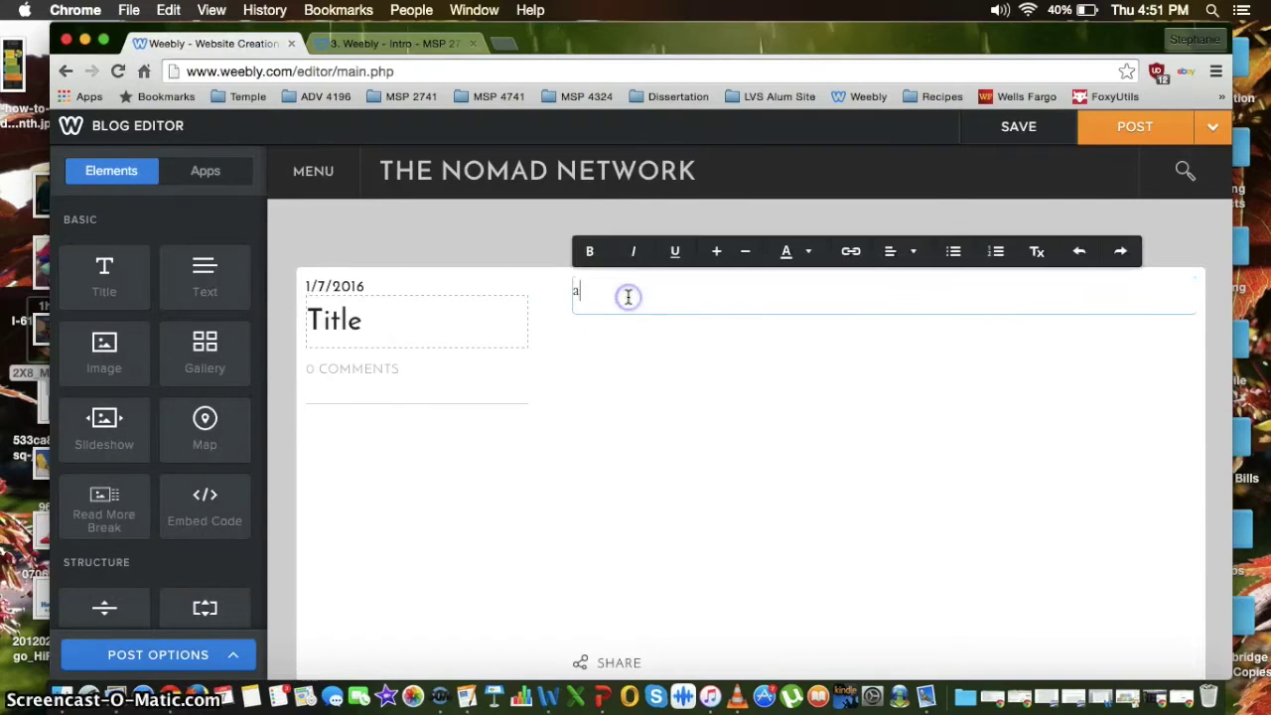
drag(104, 353, 699, 377)
click(765, 446)
scroll(765, 448, down, 5)
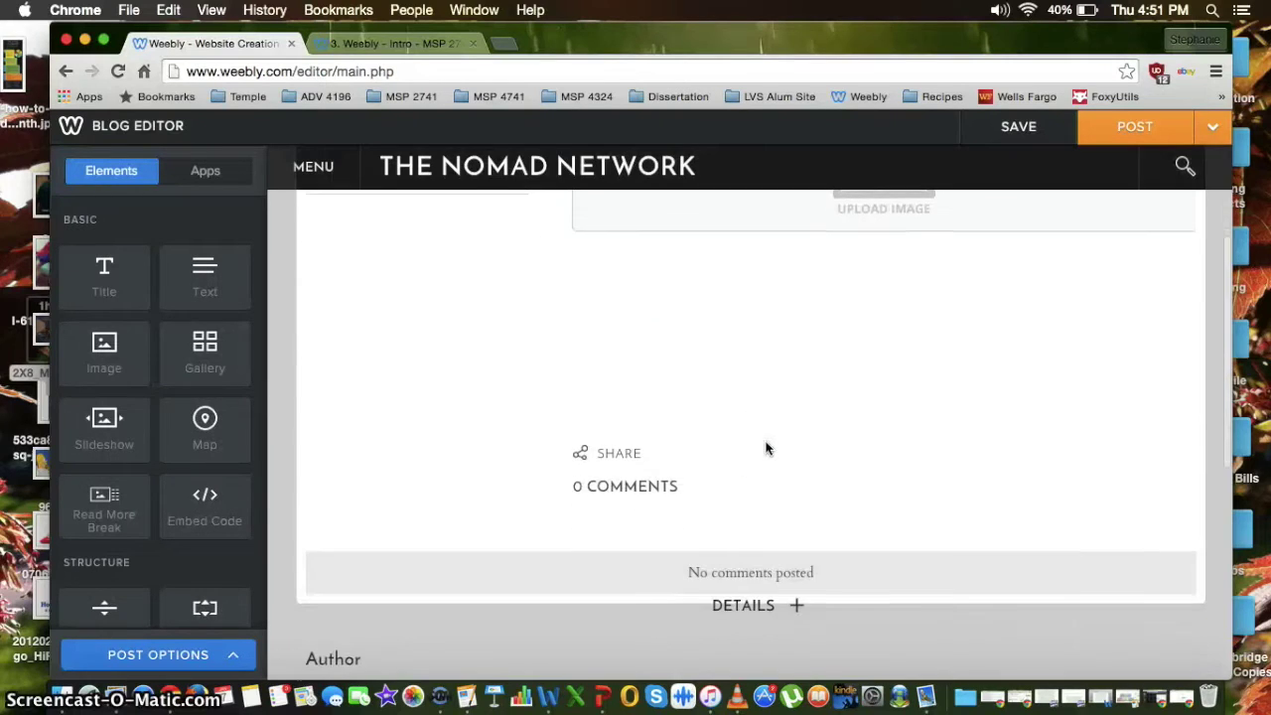
scroll(765, 447, up, 5)
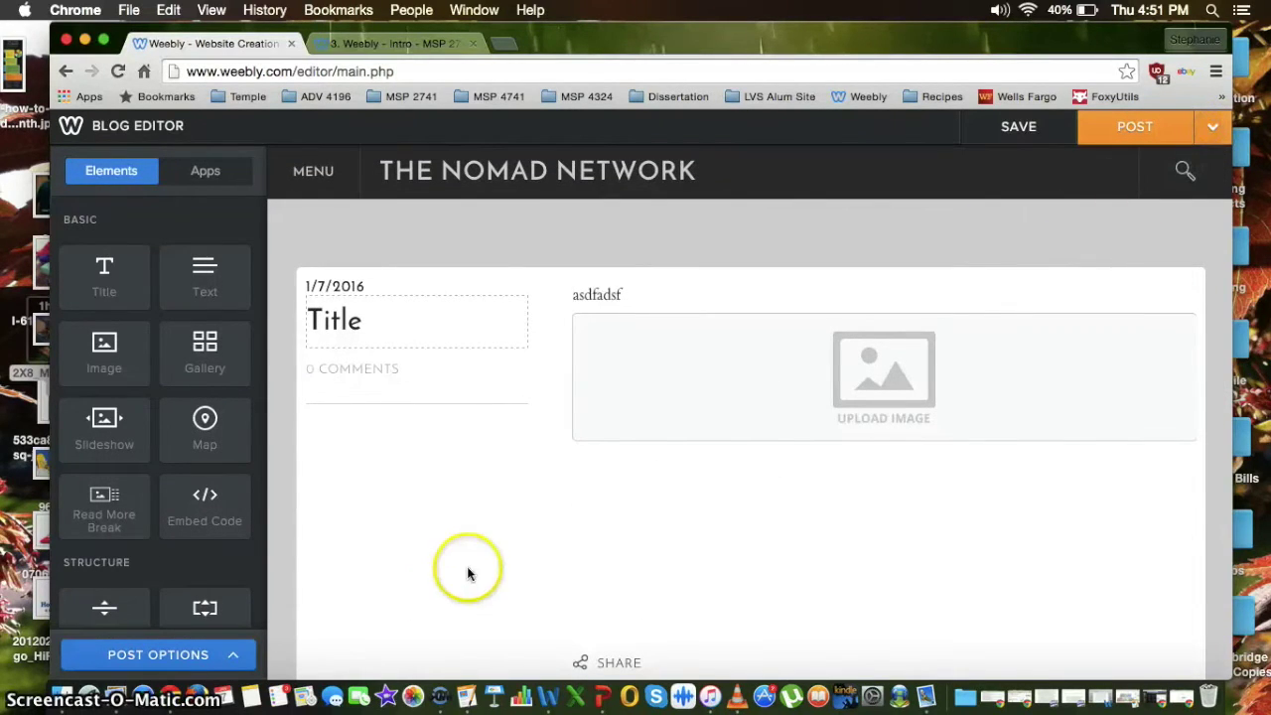
Step: Open the post options and review the publish timing and comment permission choices without changing them
click(228, 650)
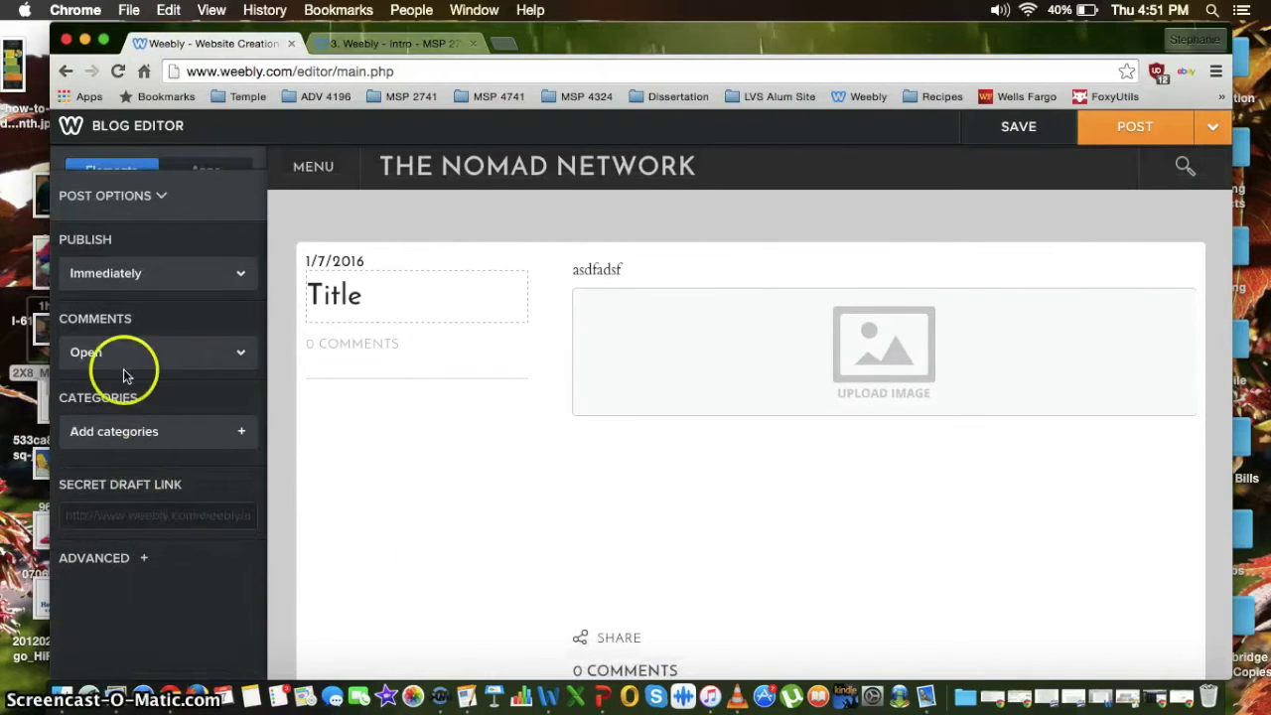
click(165, 275)
click(179, 244)
click(165, 353)
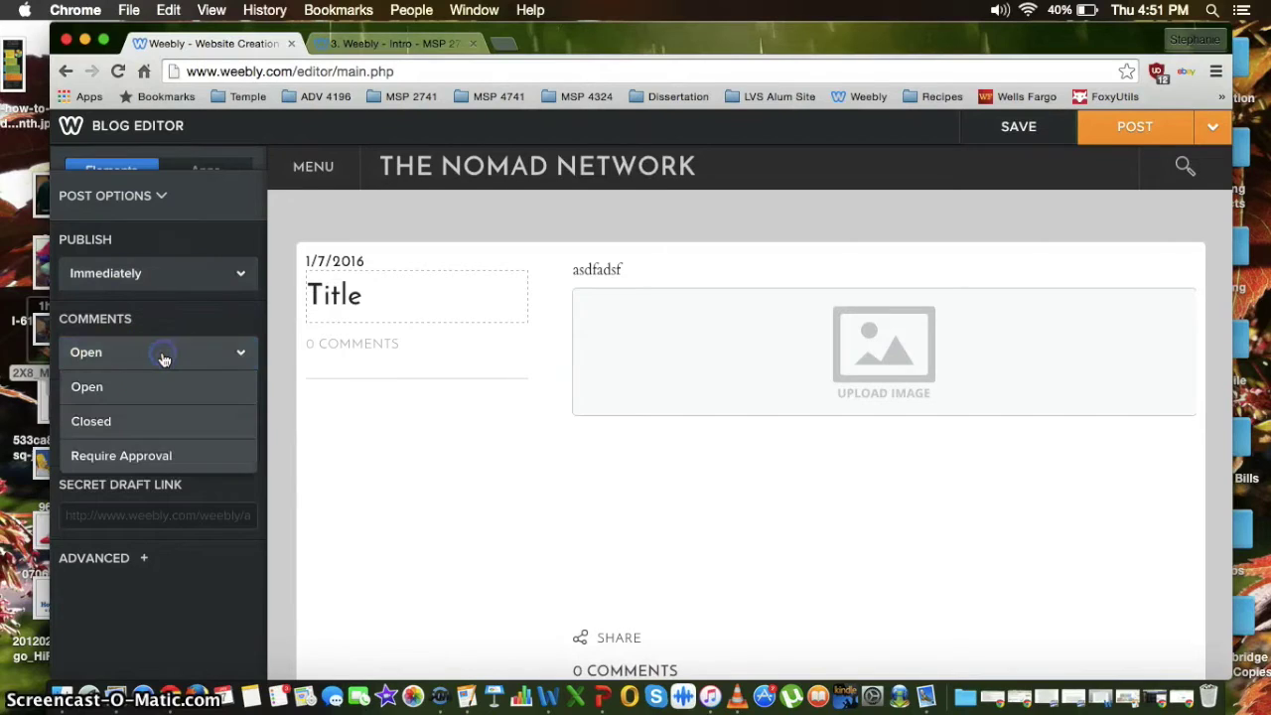
click(169, 328)
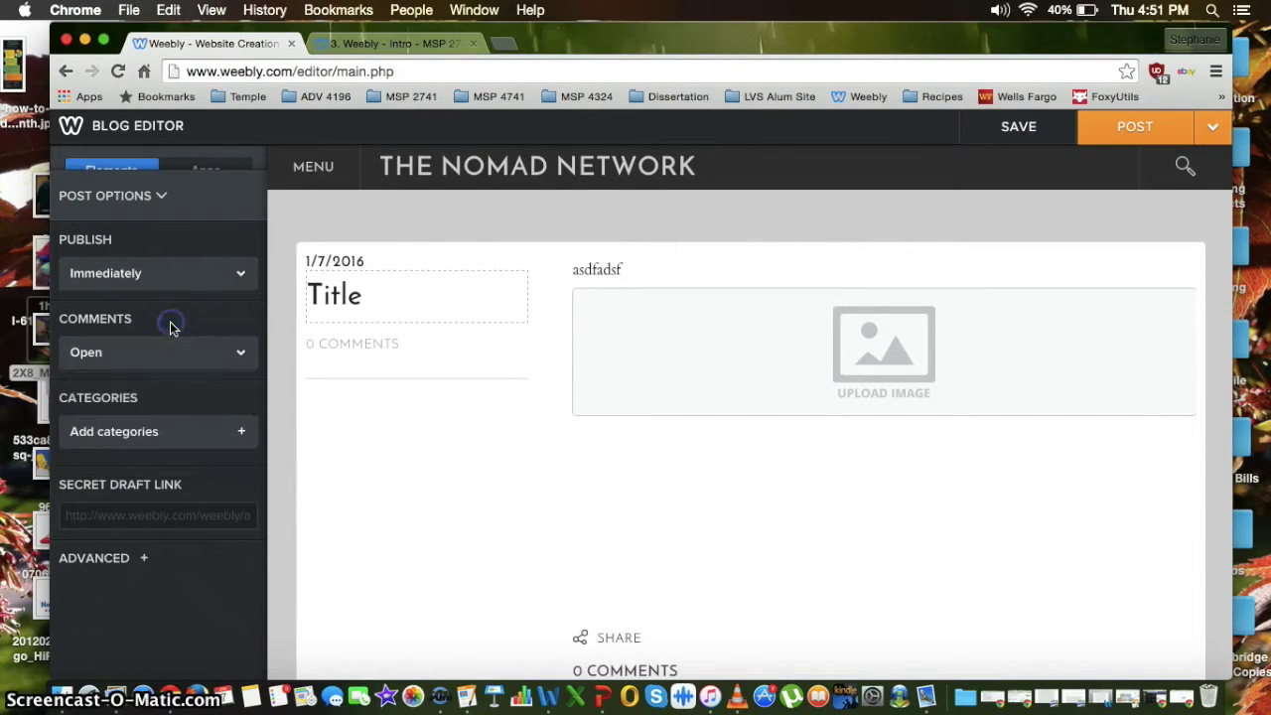
Step: Create the category "First blog post", assign it to the post and reopen the category list
click(167, 438)
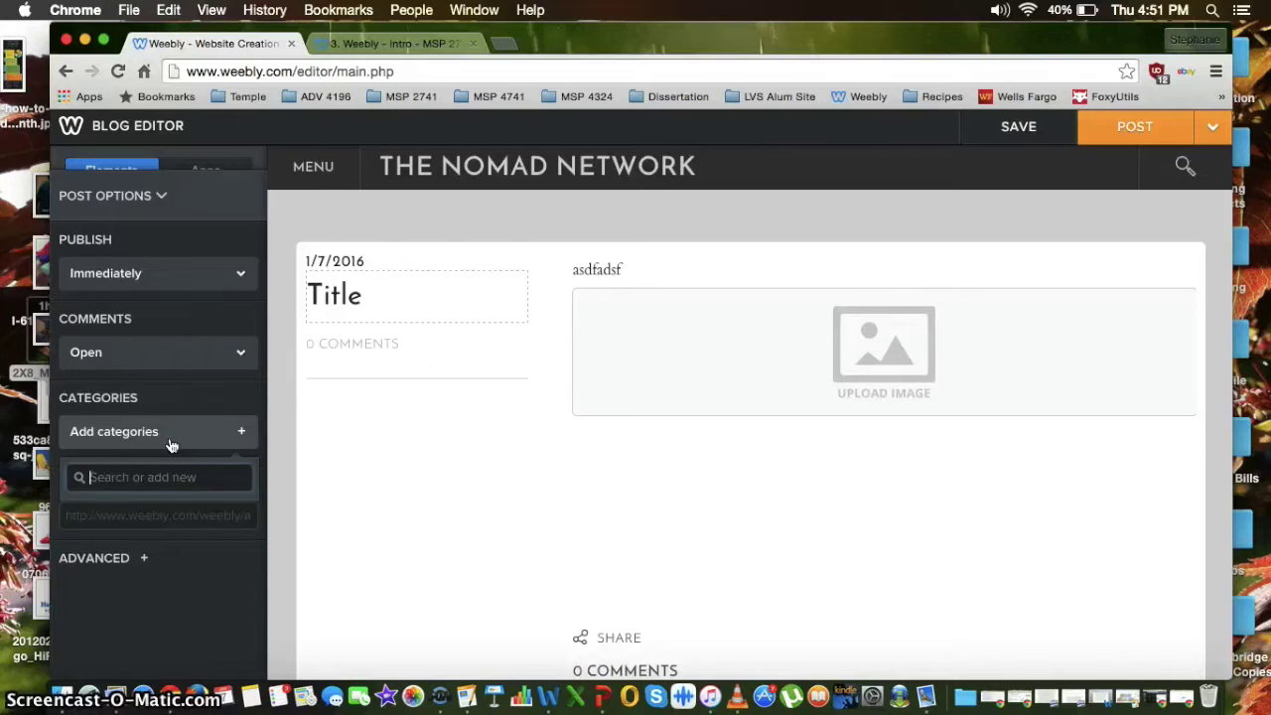
text(First blog post)
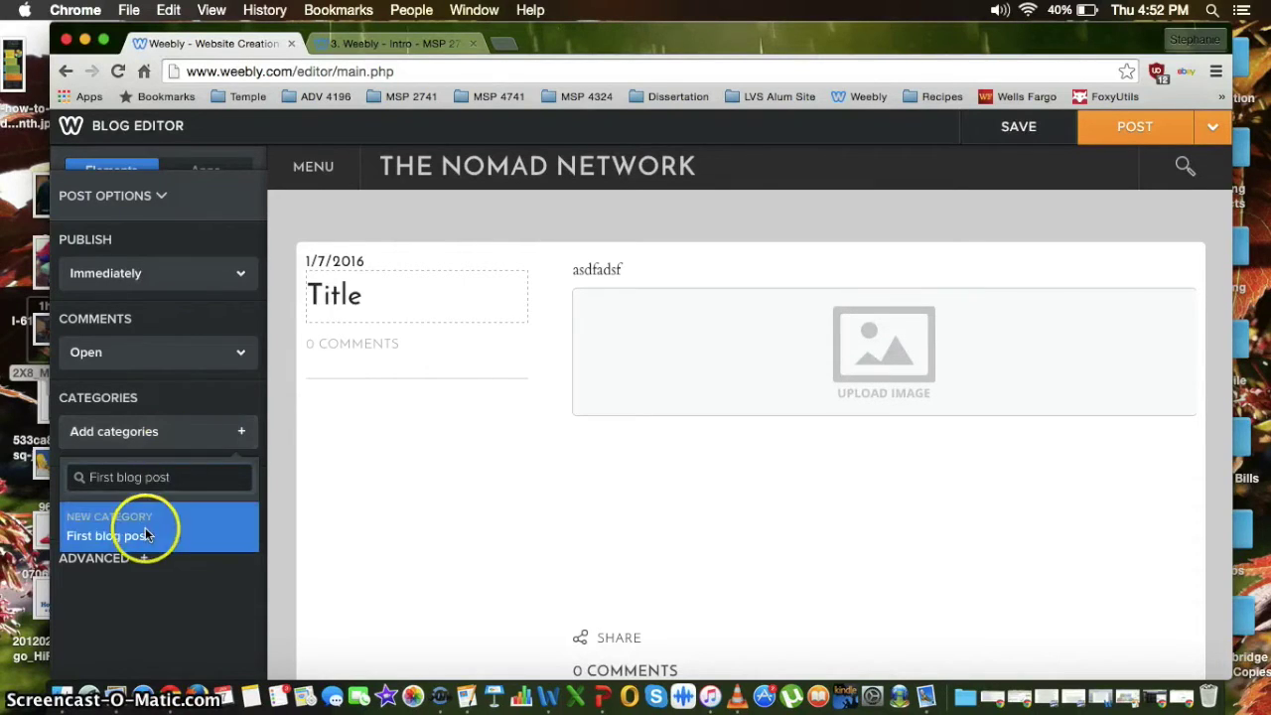
click(145, 529)
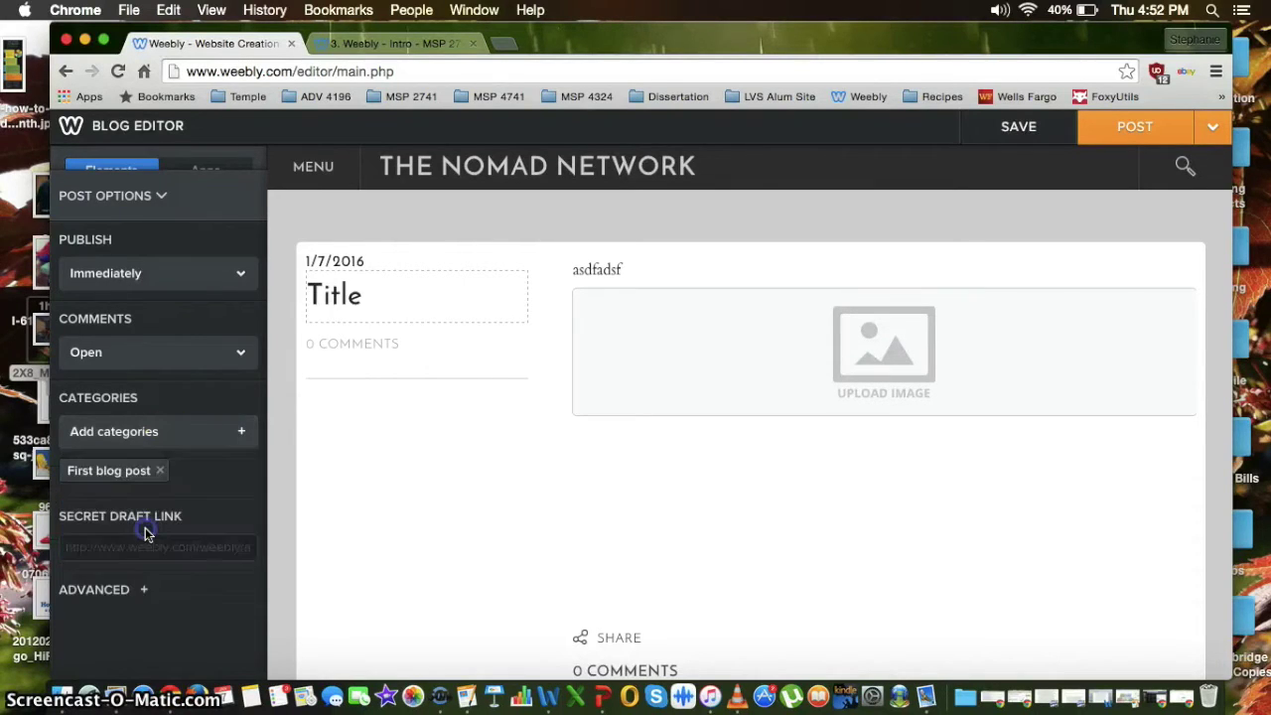
click(196, 446)
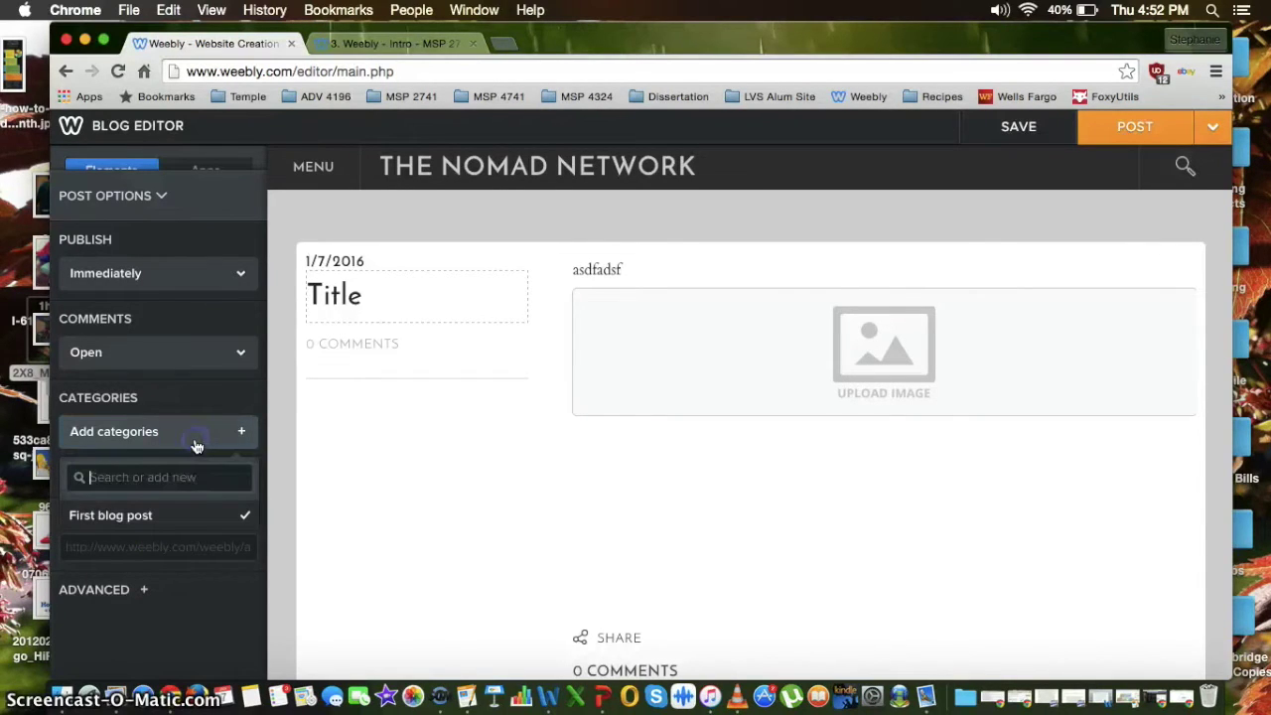
Step: Create a second category "MSP" and assign it to the blog post
click(114, 524)
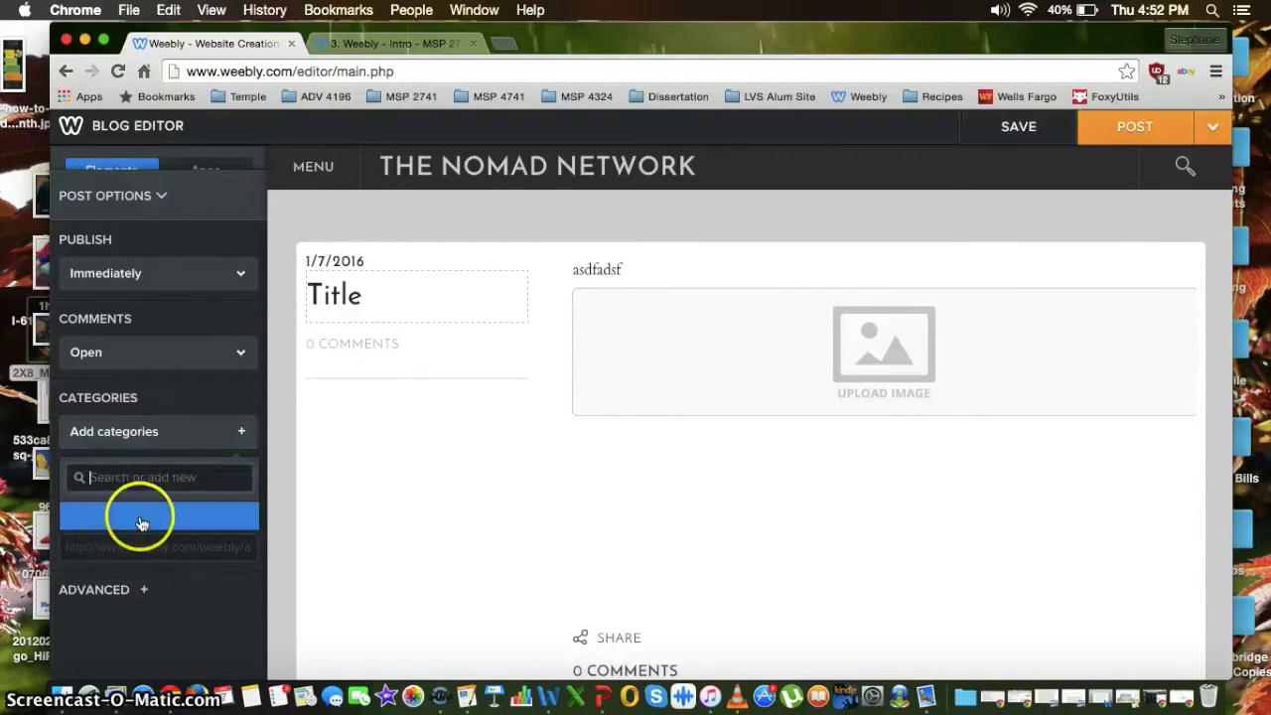
text(MSP)
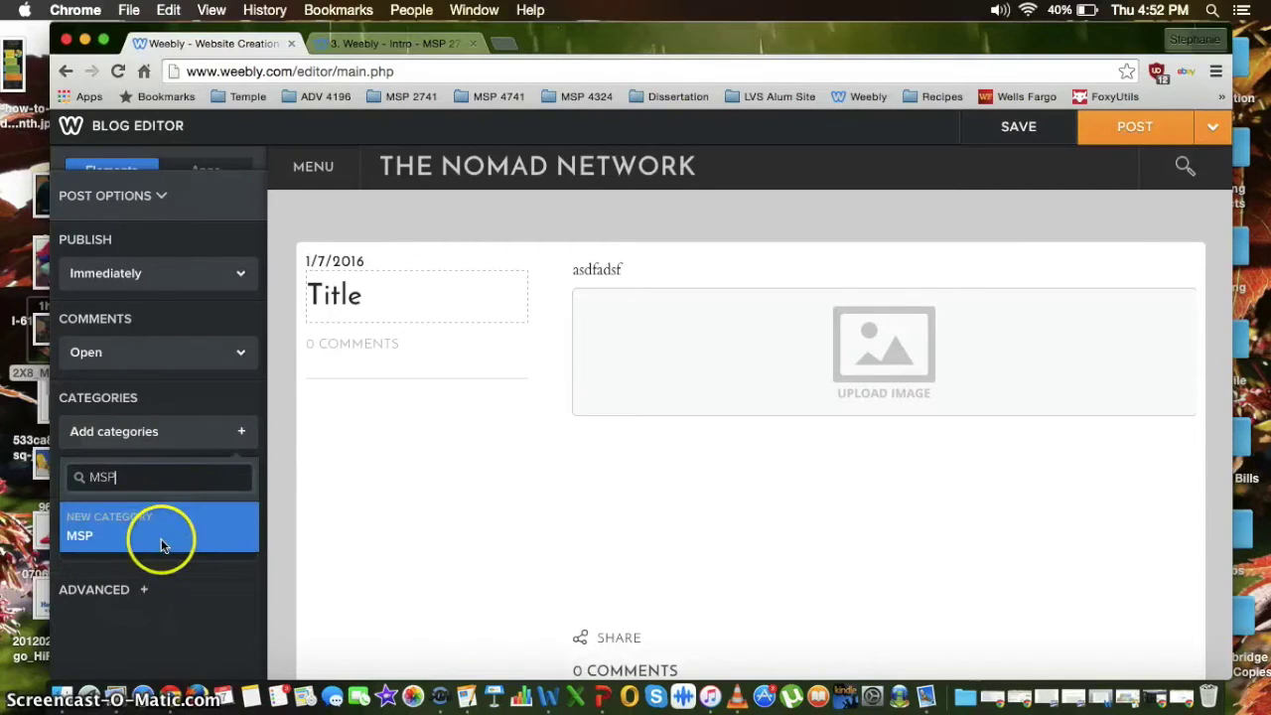
click(161, 538)
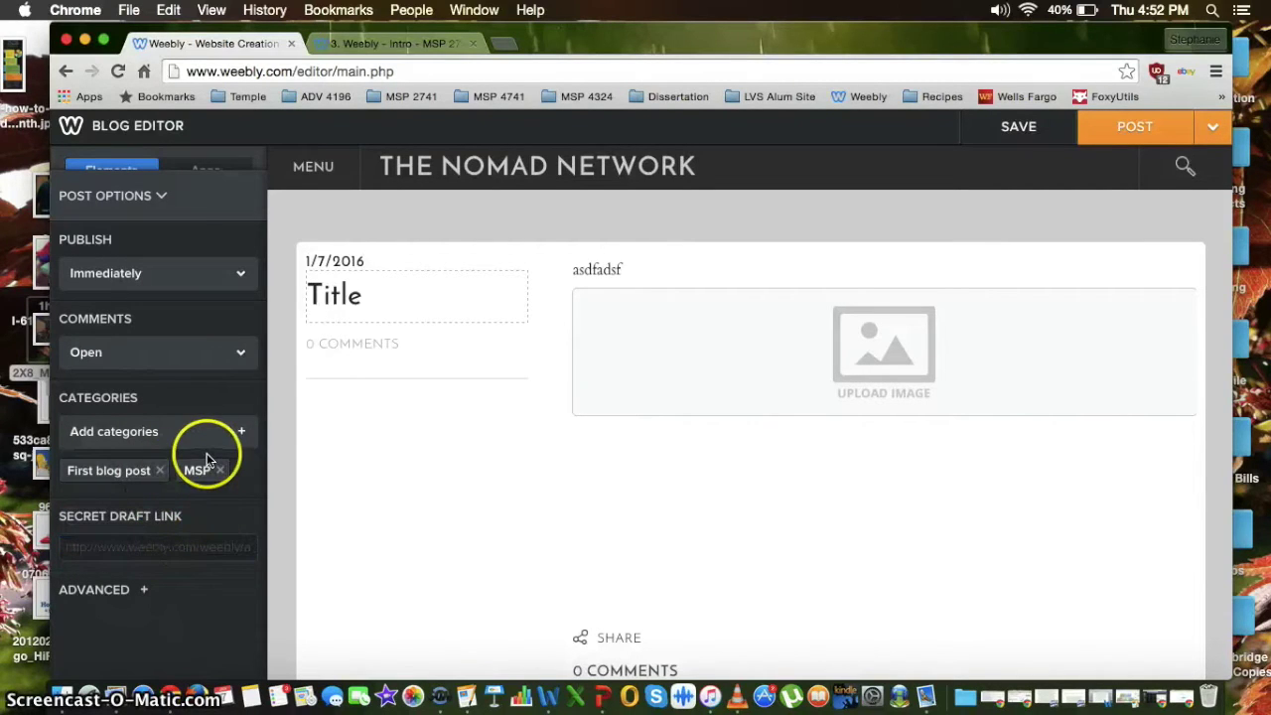
Step: Post the blog entry to the Blog page and dismiss the notice about publishing the site
click(1122, 131)
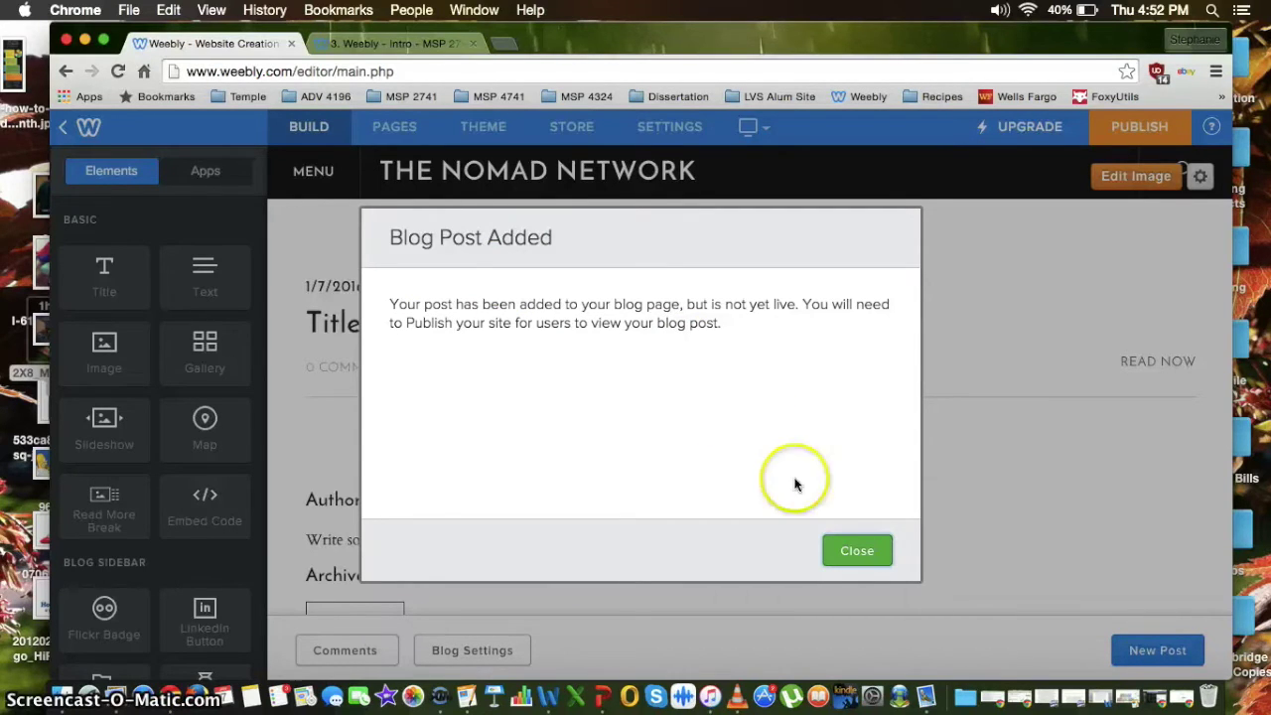
click(844, 549)
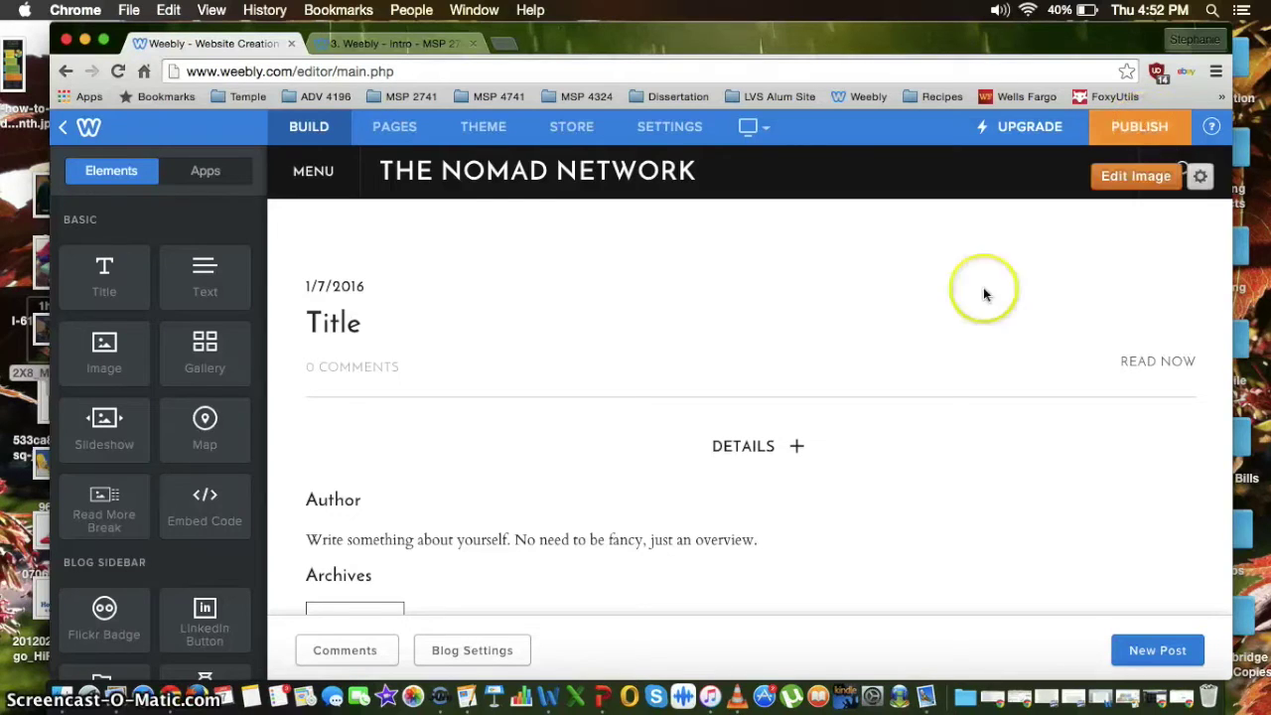
scroll(902, 341, down, 3)
scroll(904, 344, up, 3)
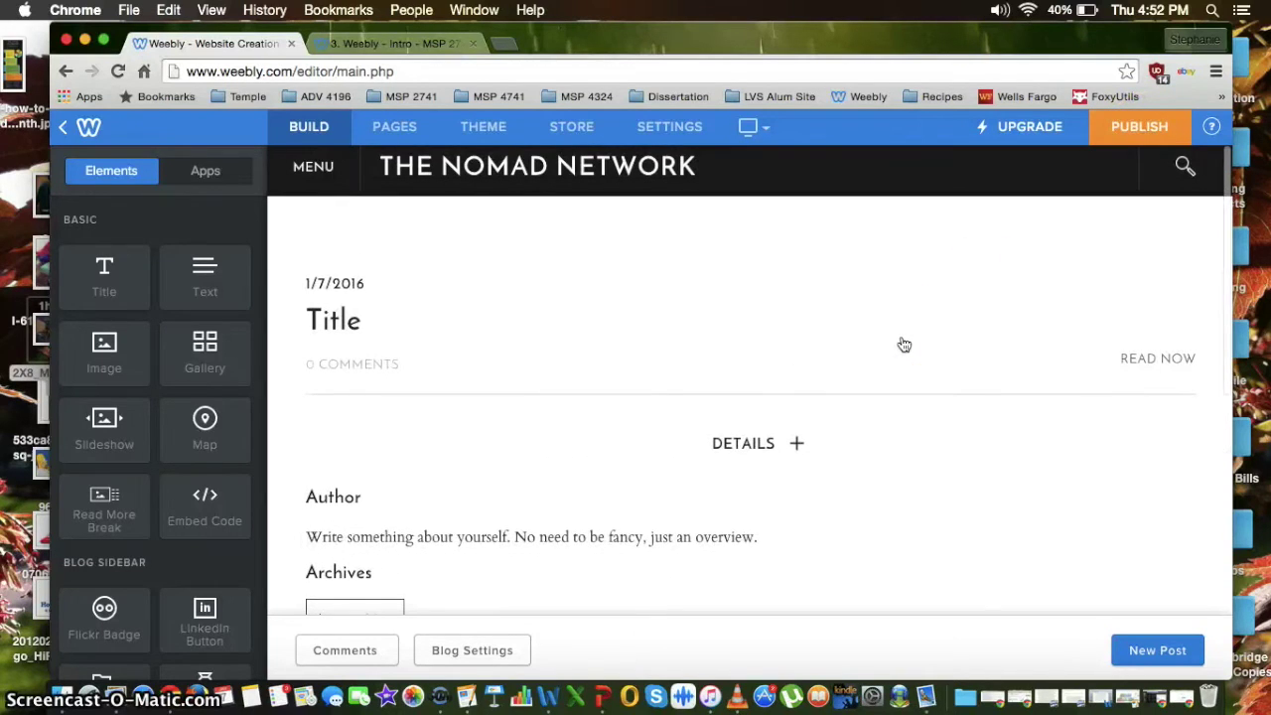
Step: Expand the site's navigation and switch from the Blog page to the Home page
click(316, 165)
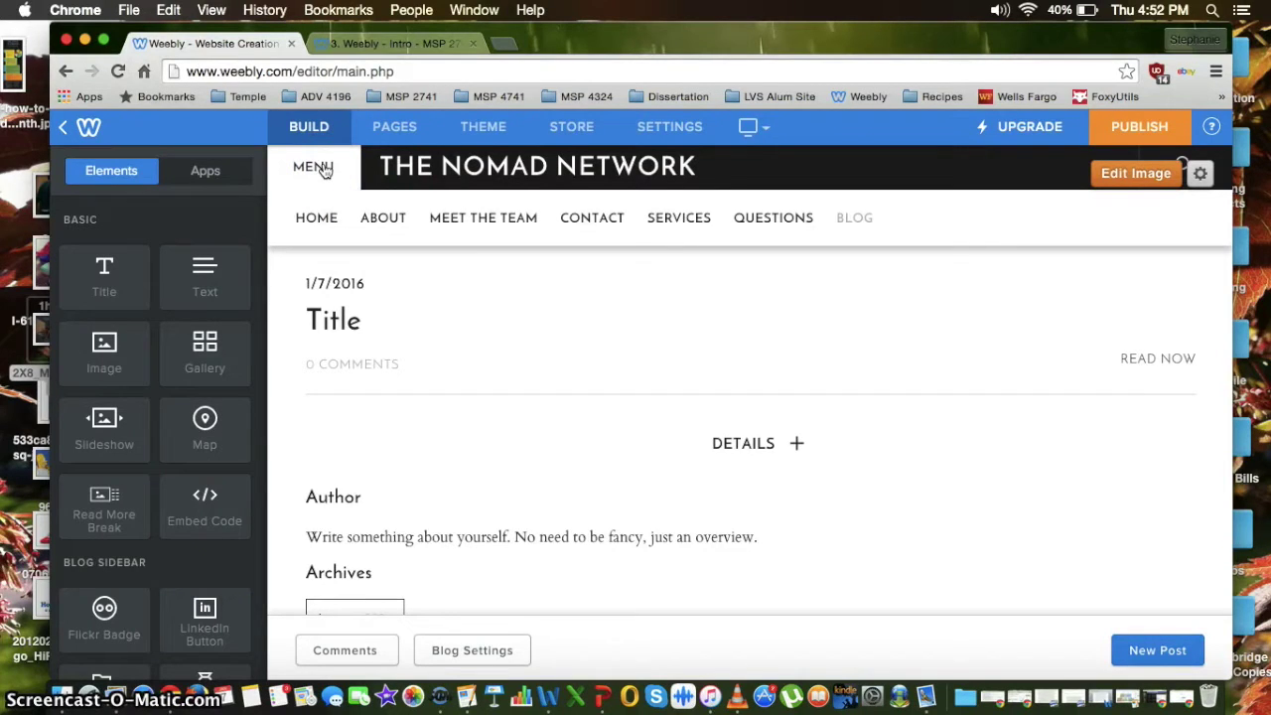
click(749, 129)
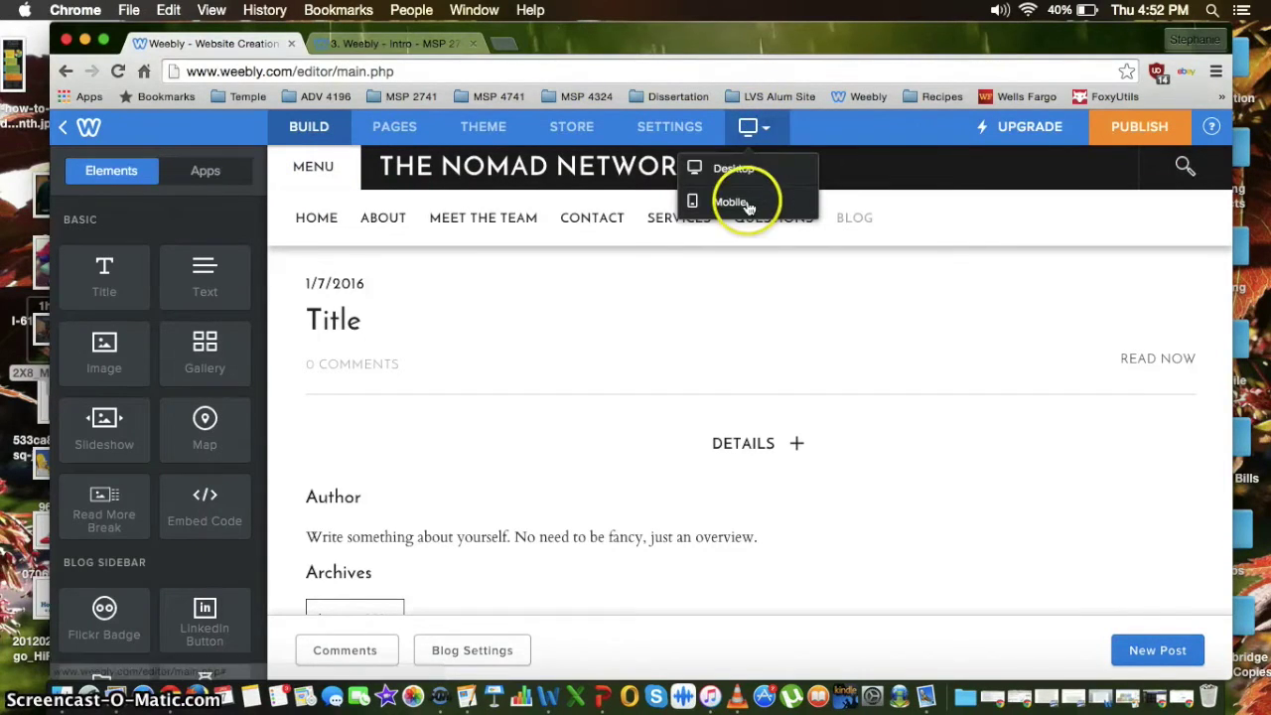
click(447, 166)
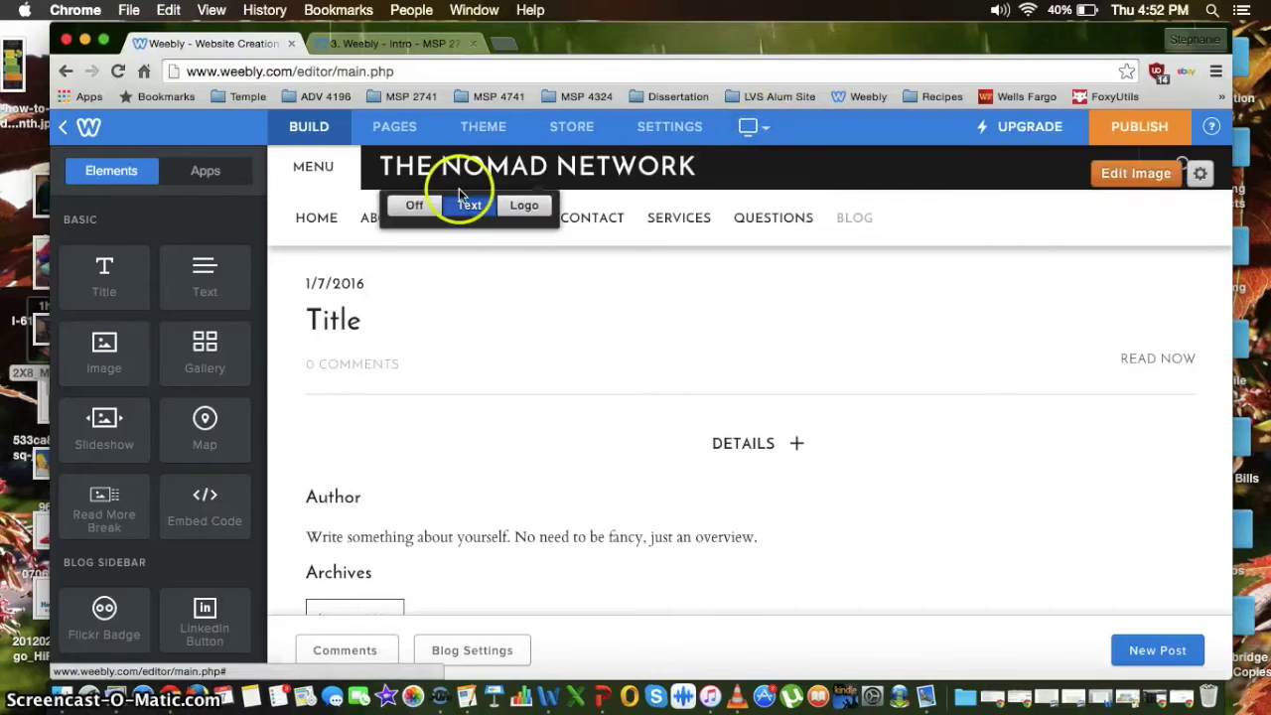
click(316, 162)
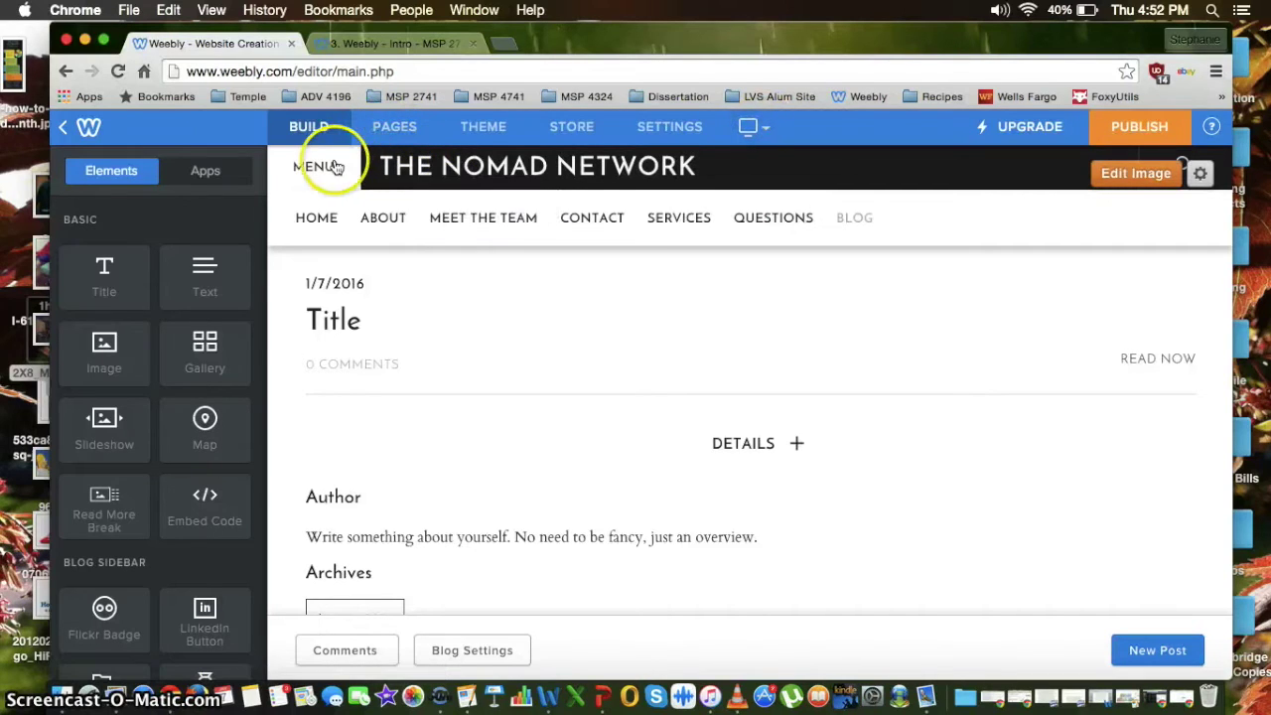
click(394, 131)
click(319, 129)
click(328, 161)
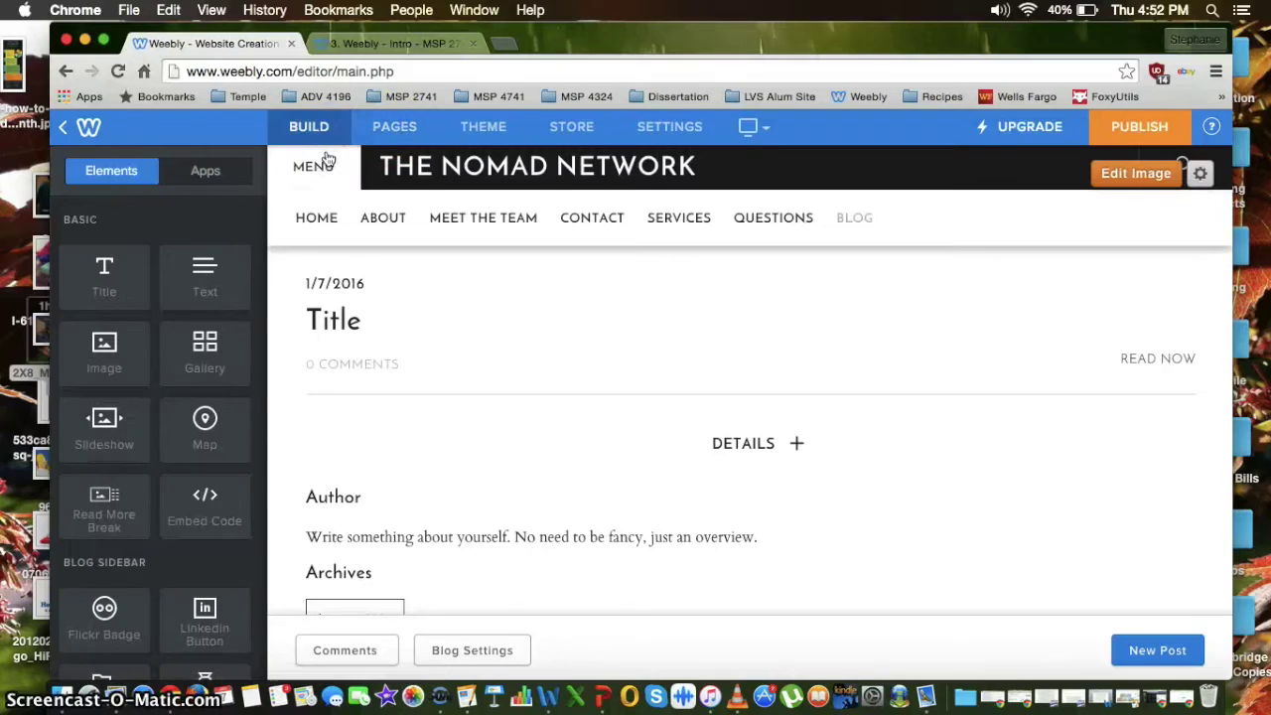
click(320, 217)
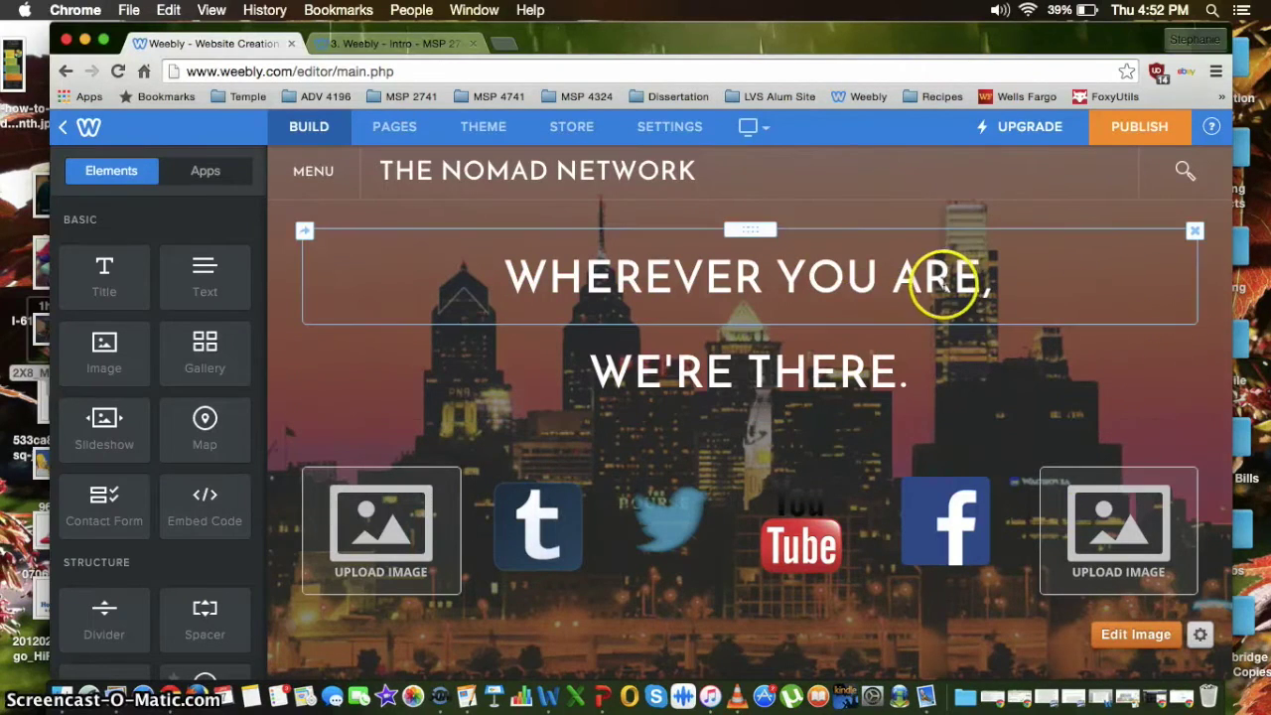
Step: Examine the Home page's two headline lines and the linked social media icons below them without changing them
drag(1016, 287, 516, 278)
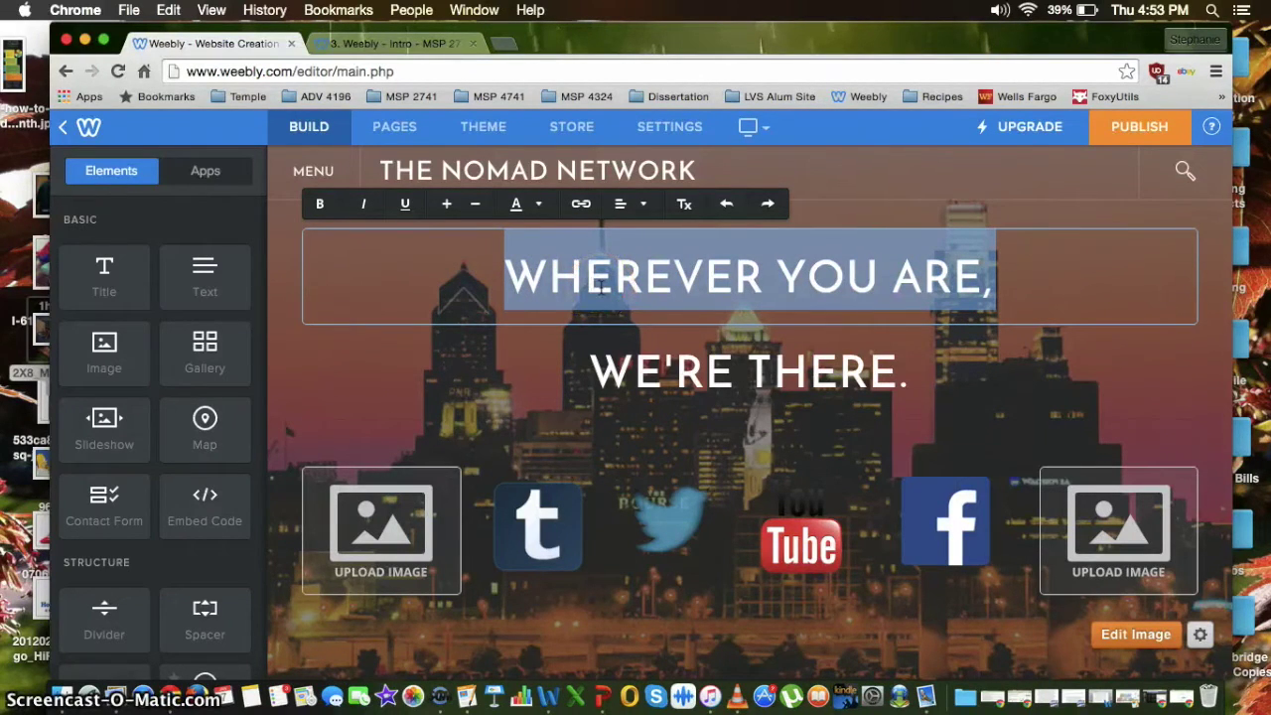
click(578, 392)
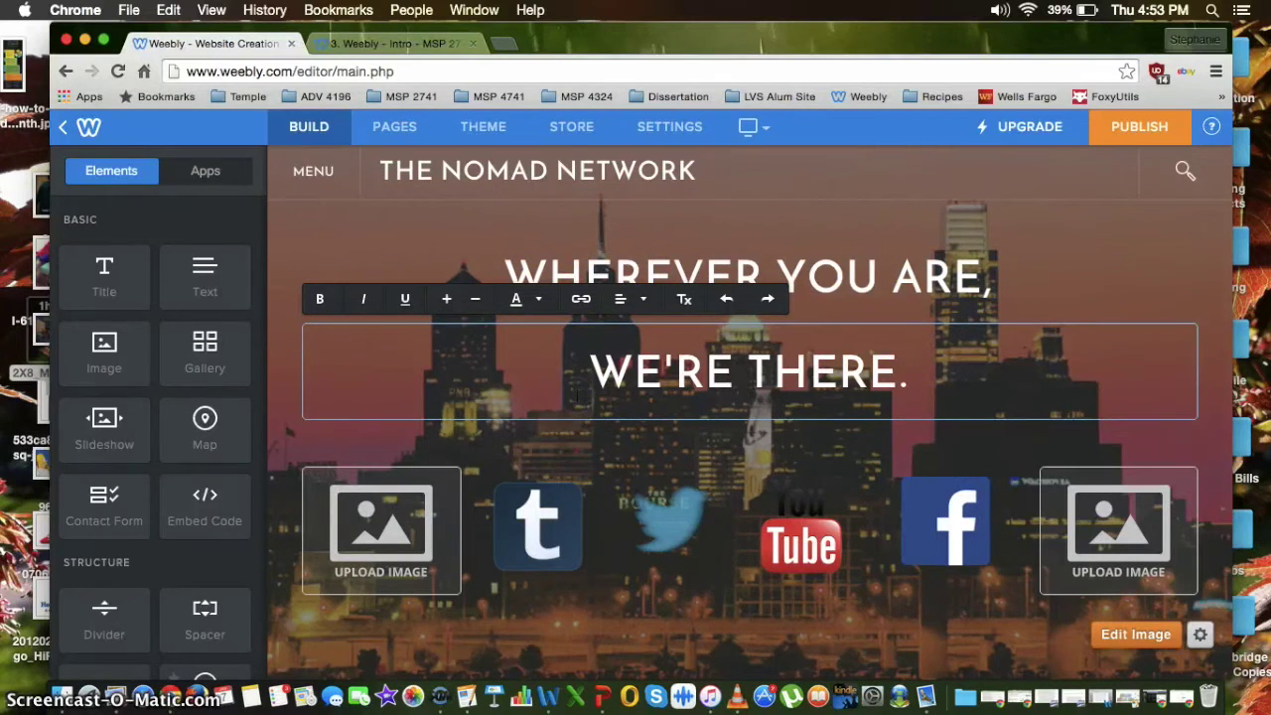
click(679, 525)
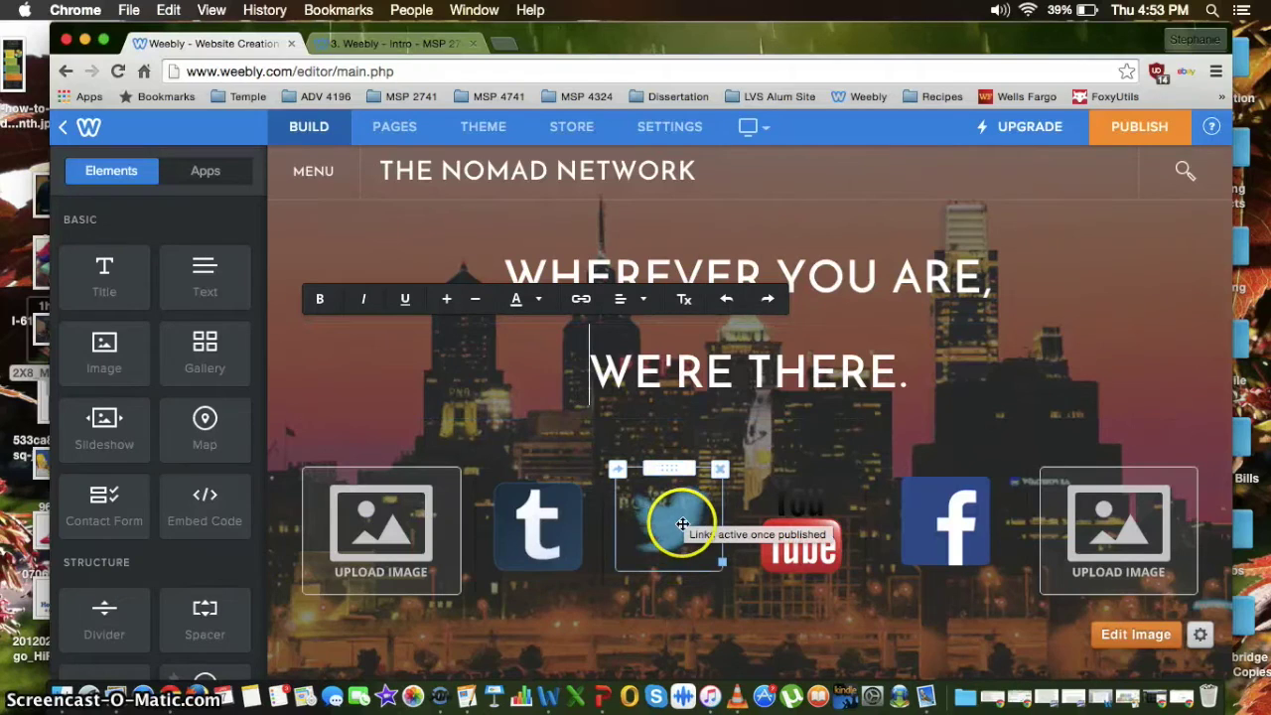
click(546, 526)
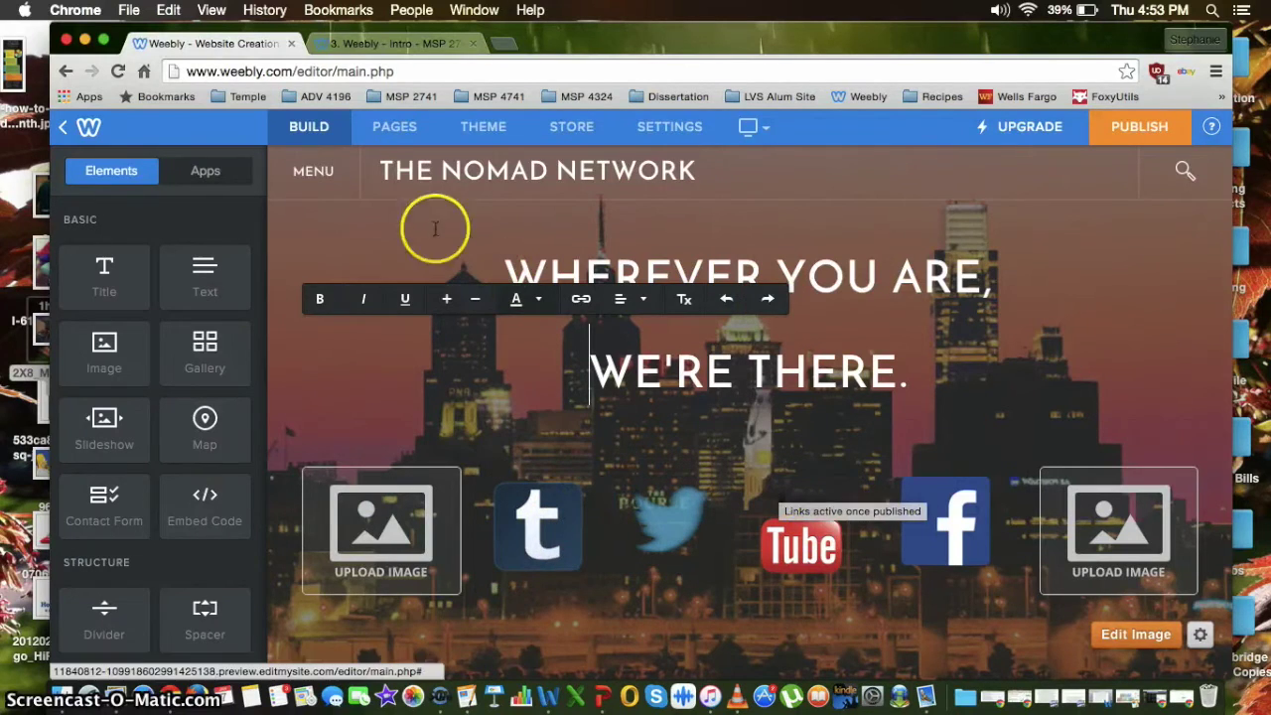
Step: Open the About page and examine the Nomad Network banner between its divider lines
click(336, 167)
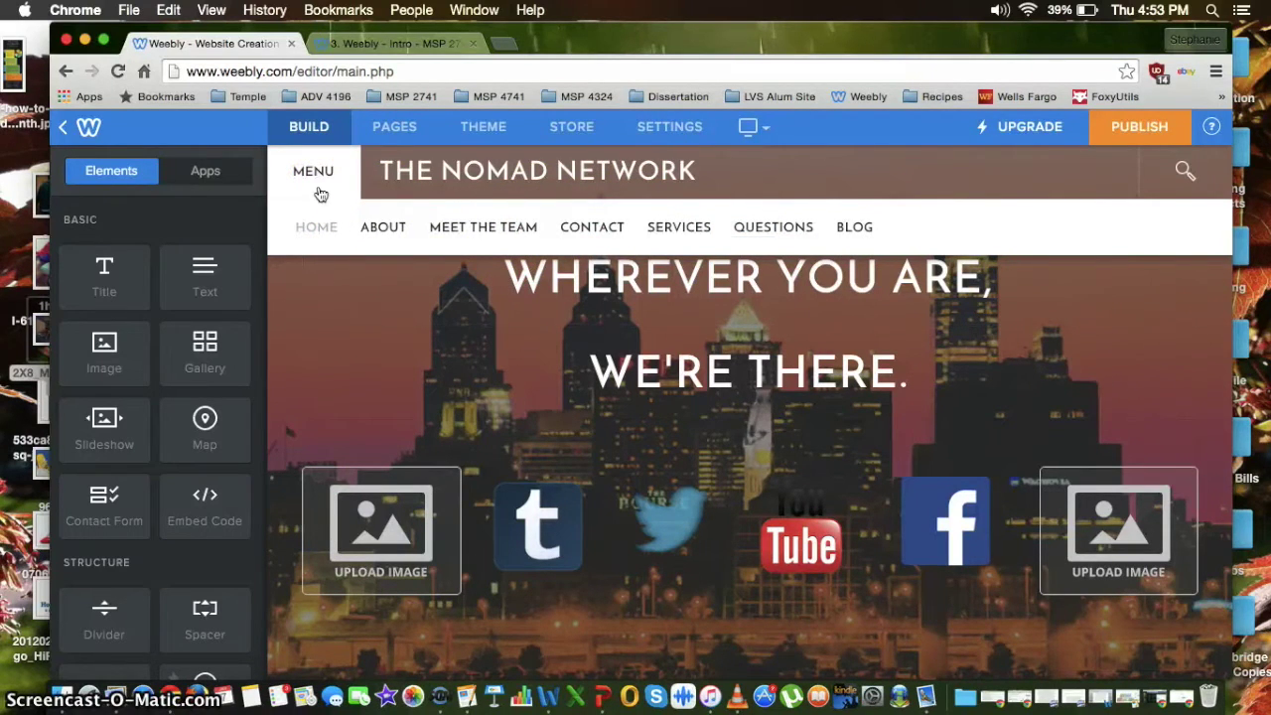
click(378, 228)
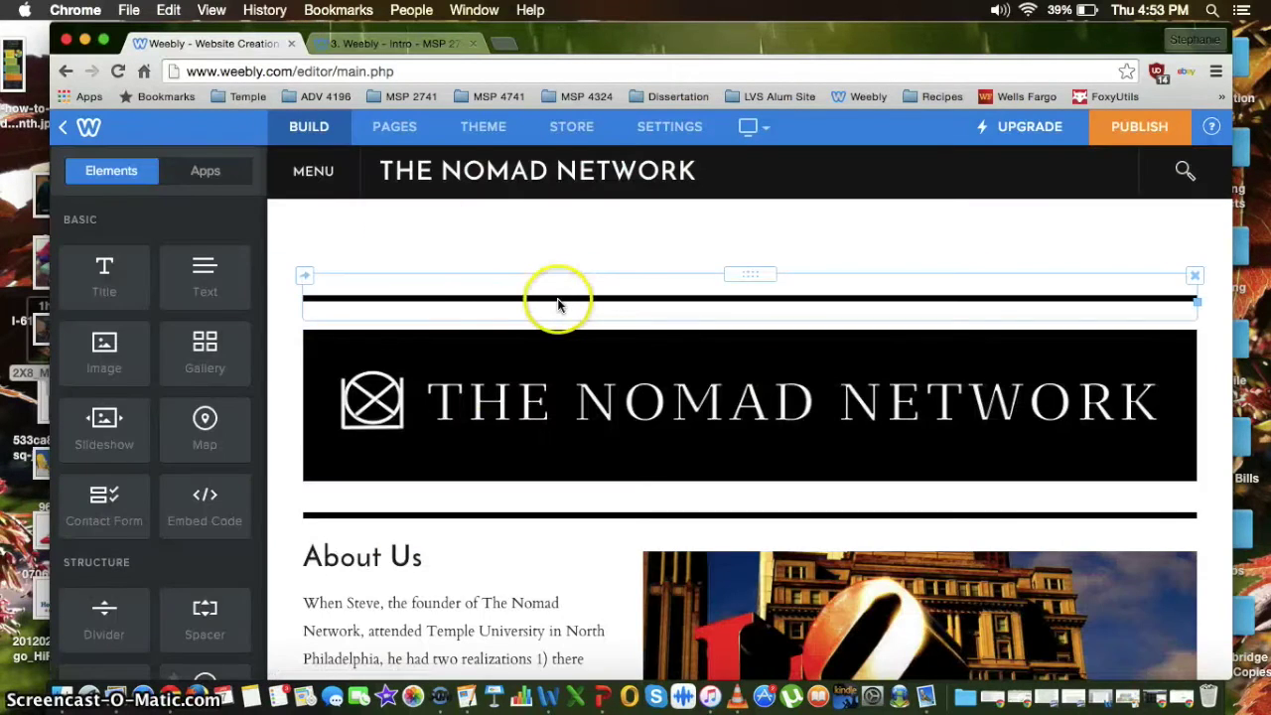
scroll(449, 295, down, 2)
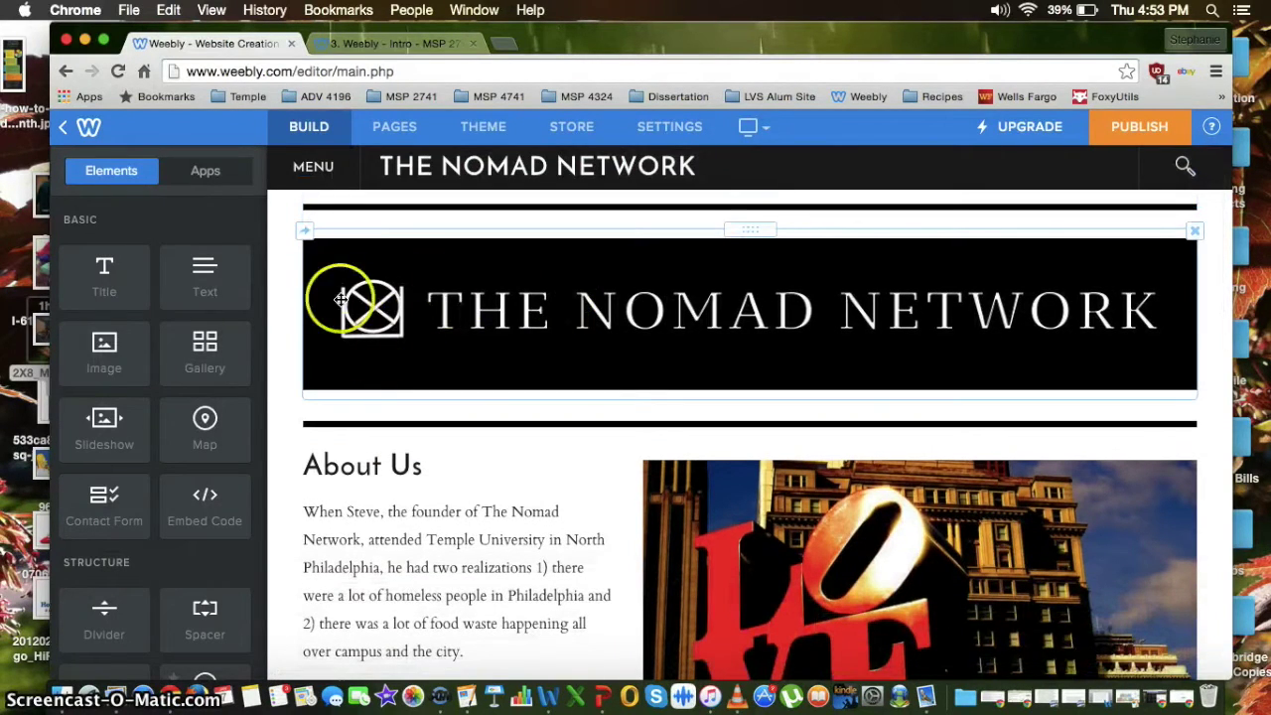
scroll(373, 328, up, 2)
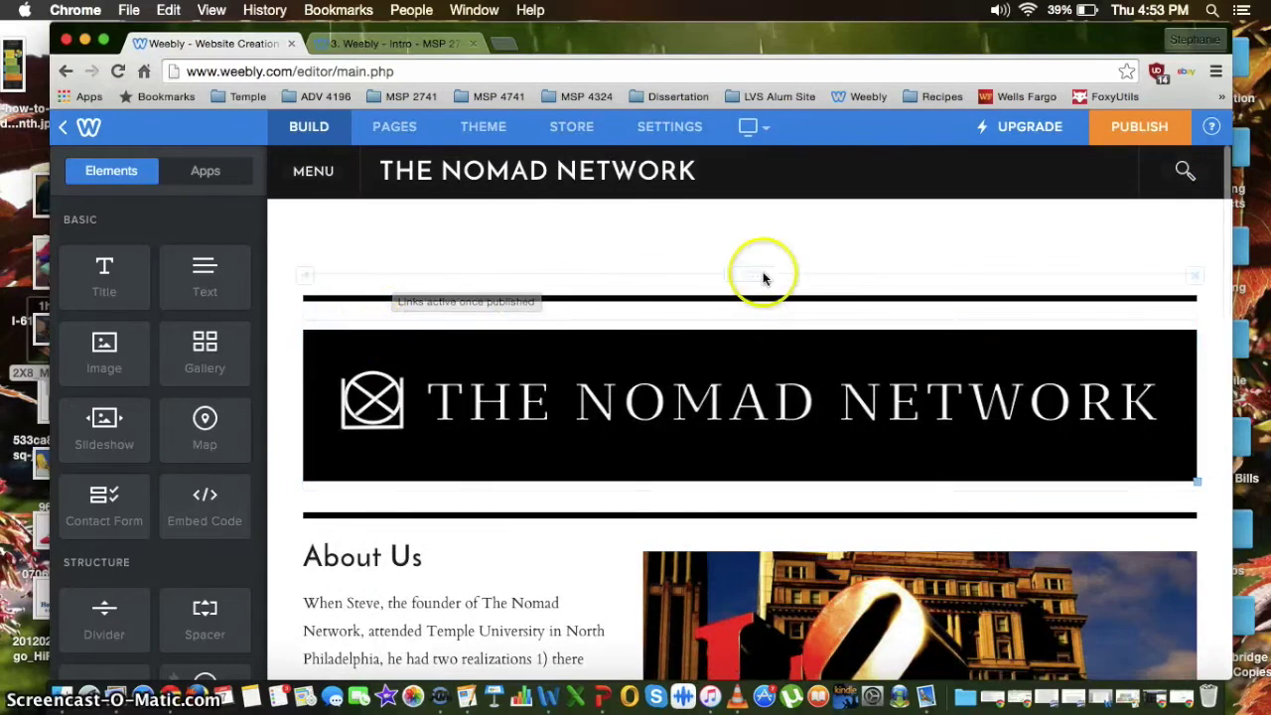
scroll(795, 274, down, 1)
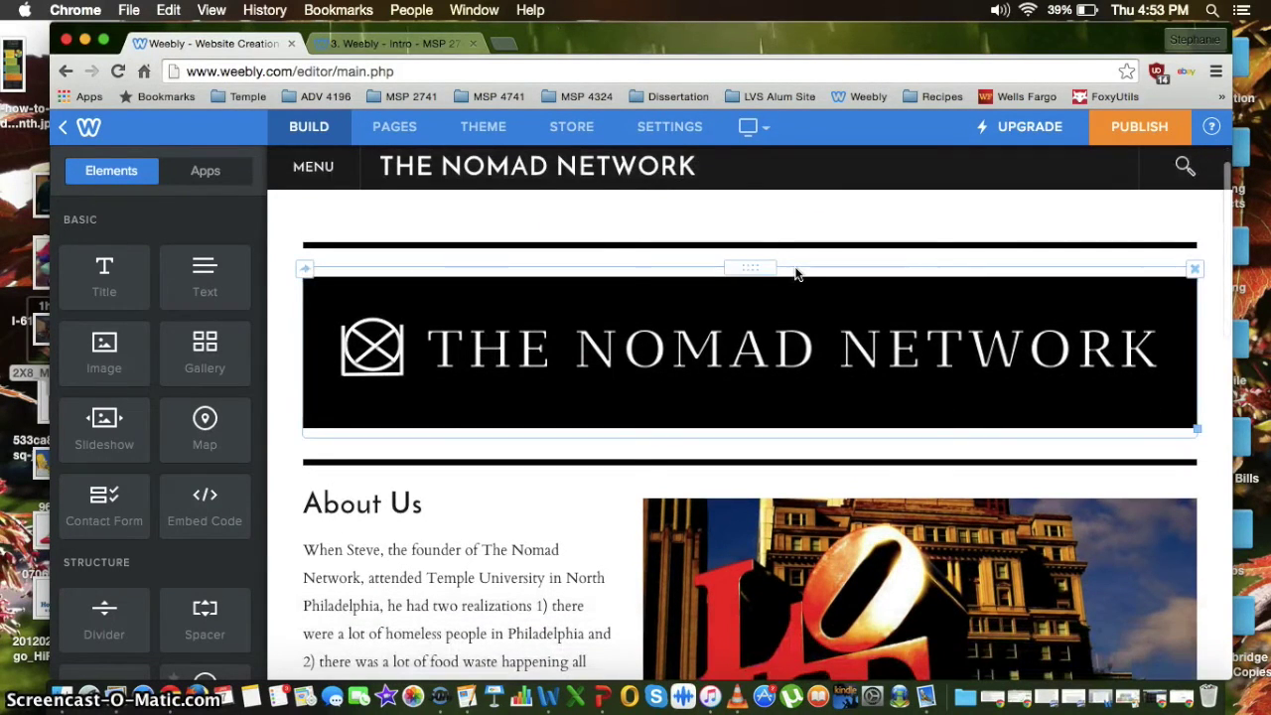
Step: Review the About page's column layout of story text beside two photos, down to the "Find us on Social Media" row
scroll(795, 274, down, 12)
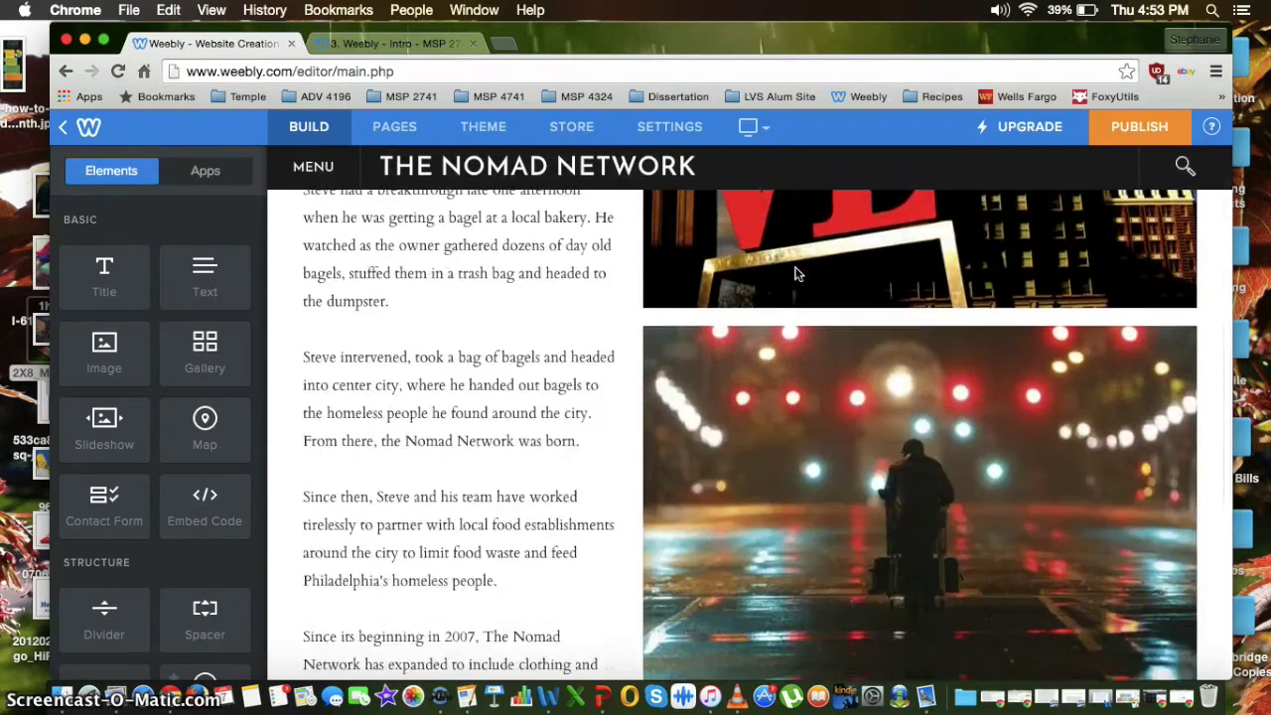
scroll(794, 274, up, 12)
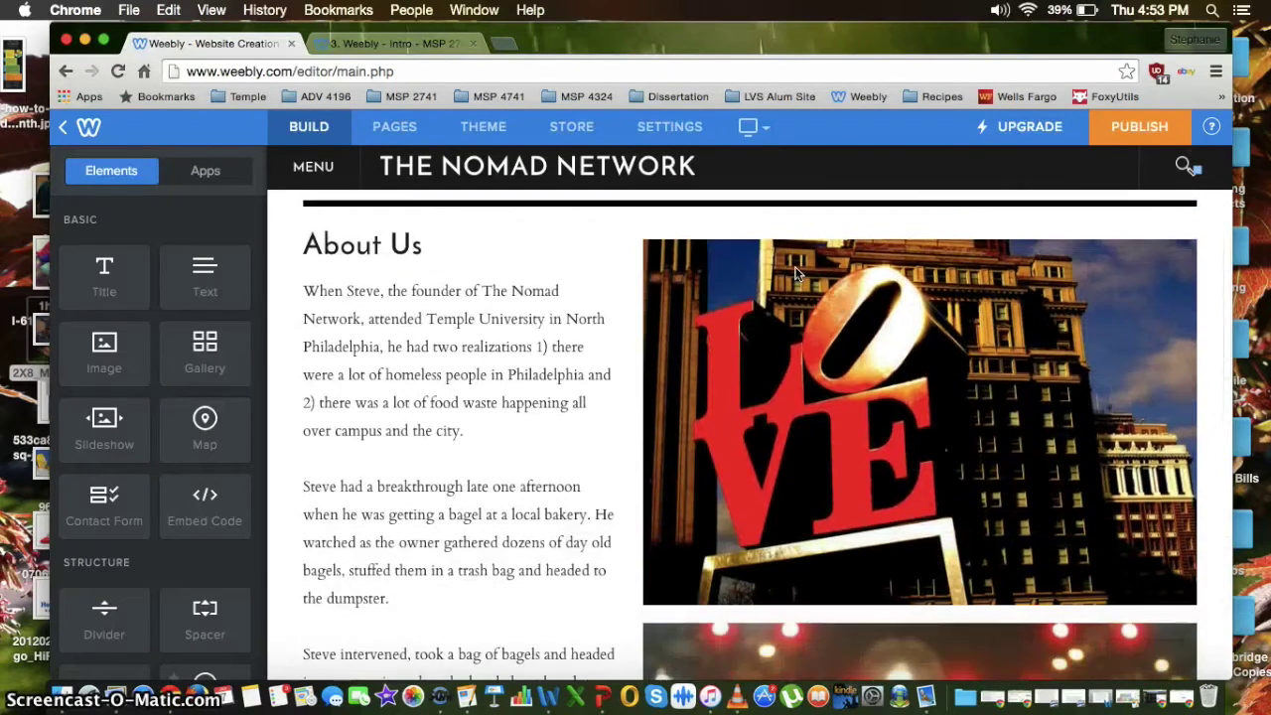
click(471, 418)
click(831, 338)
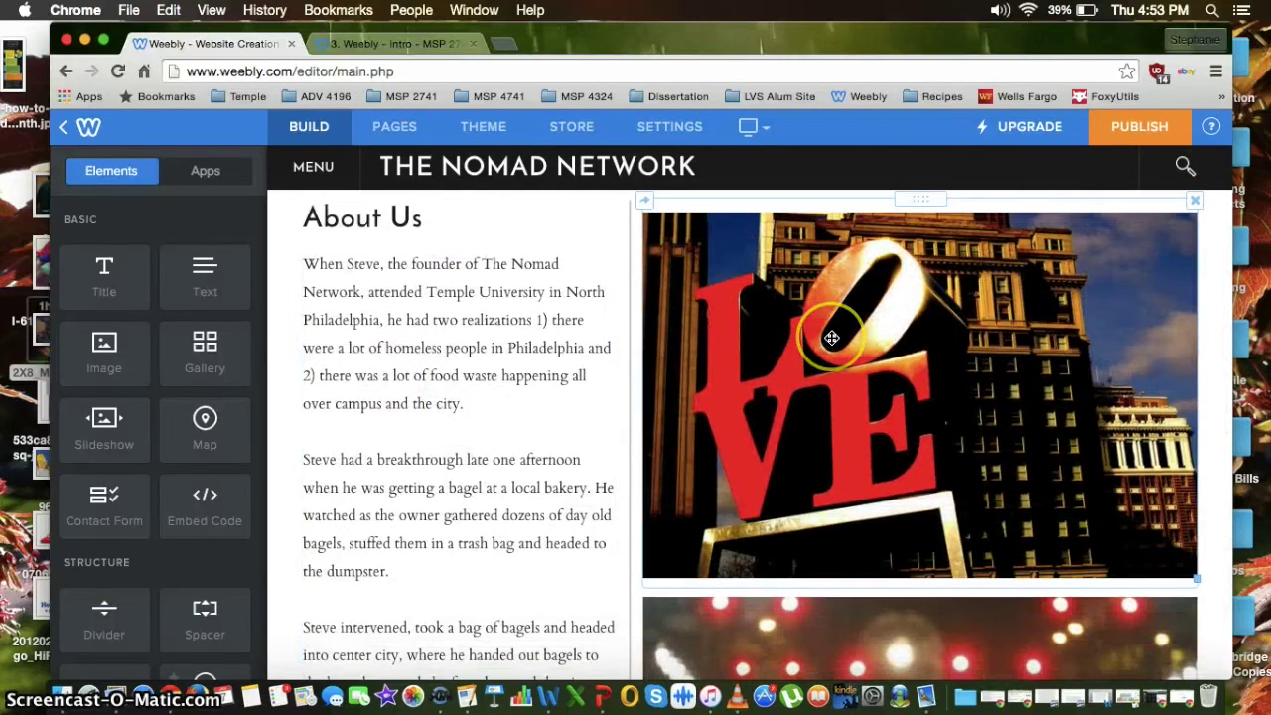
scroll(832, 338, down, 1)
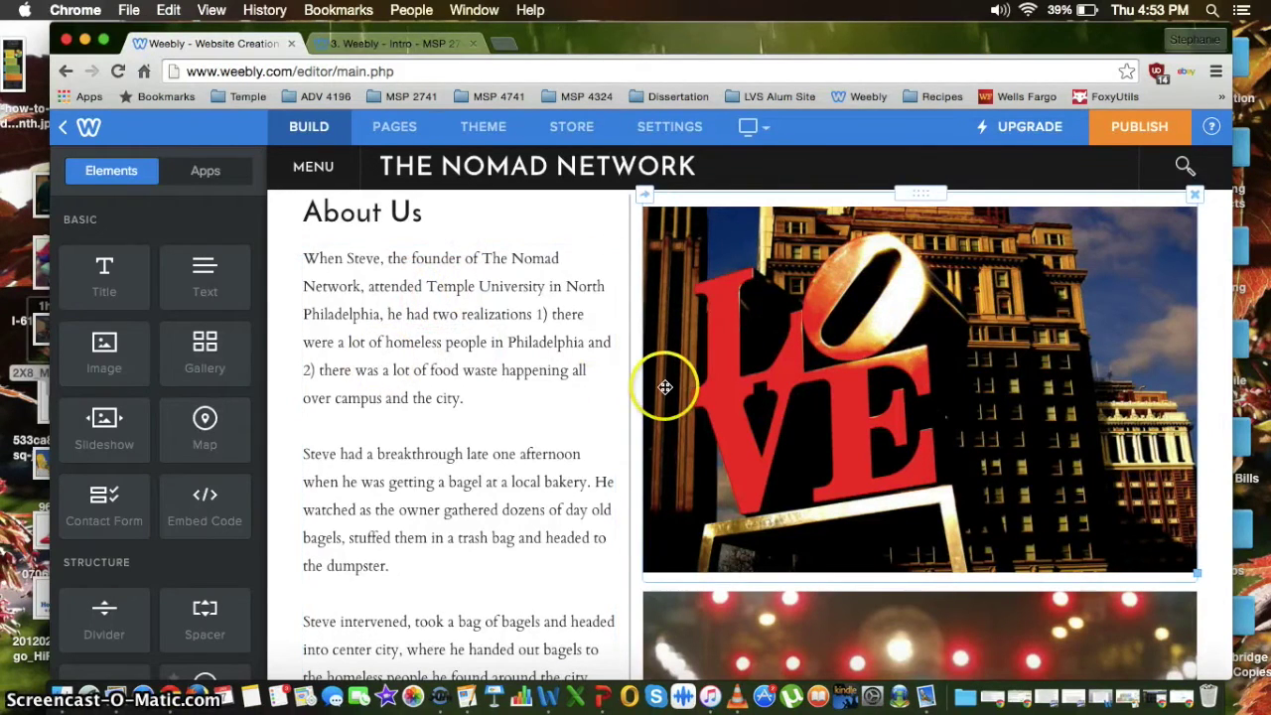
scroll(499, 383, down, 2)
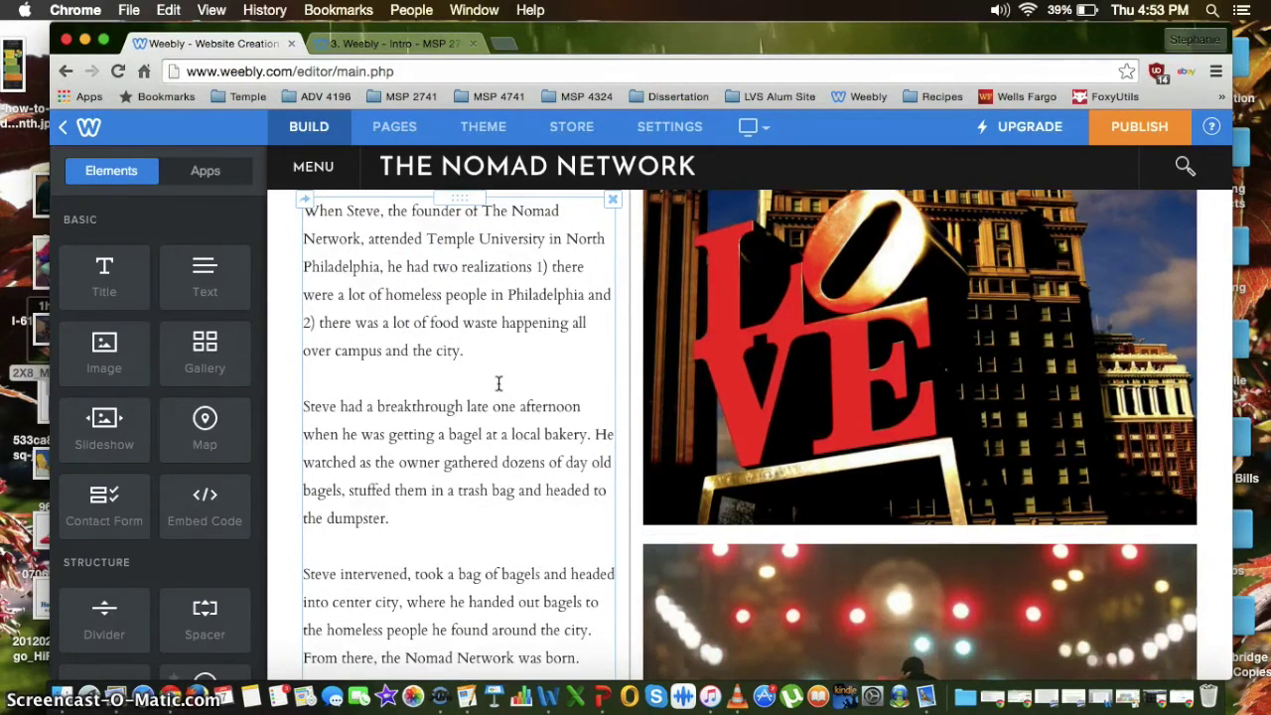
scroll(497, 384, up, 3)
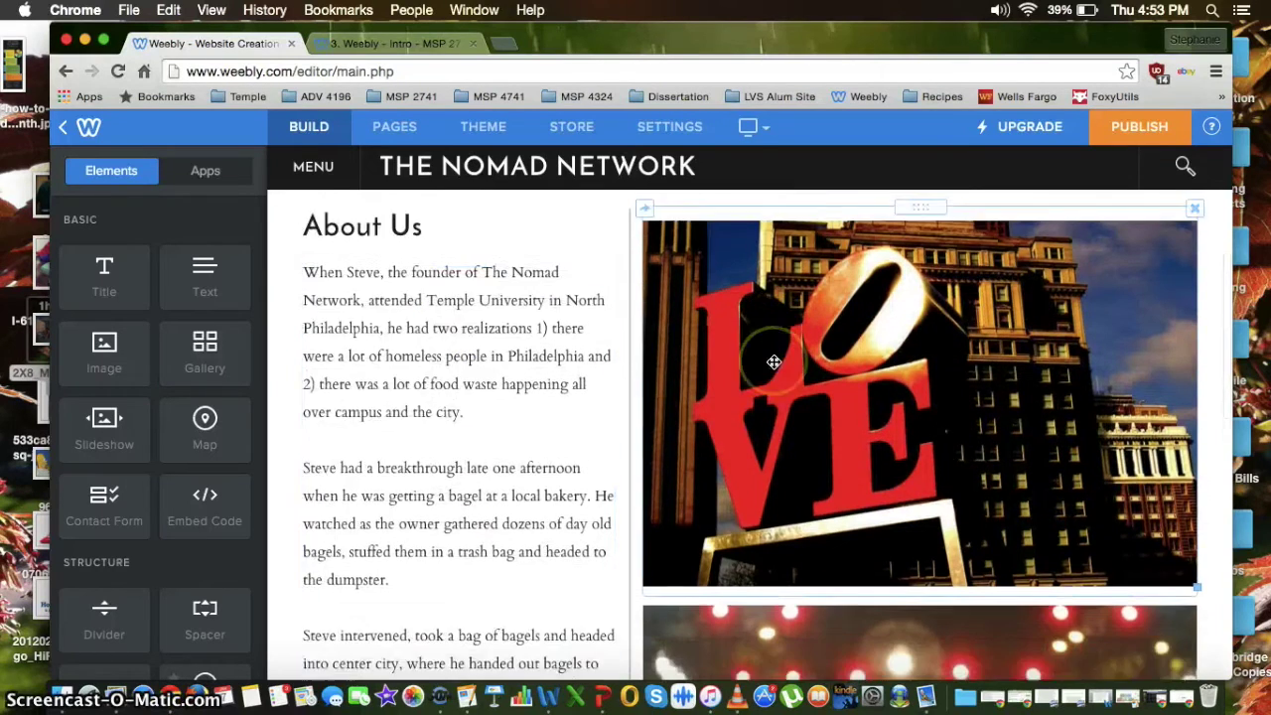
scroll(774, 363, down, 10)
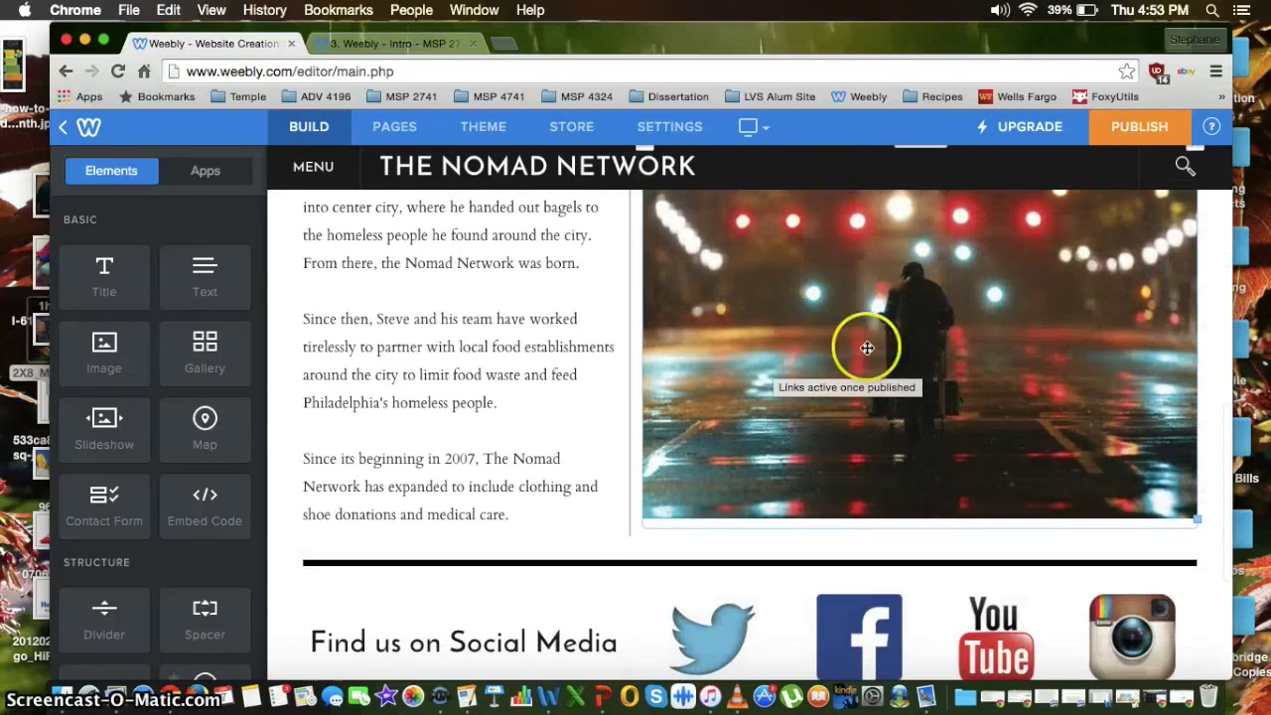
scroll(476, 407, up, 10)
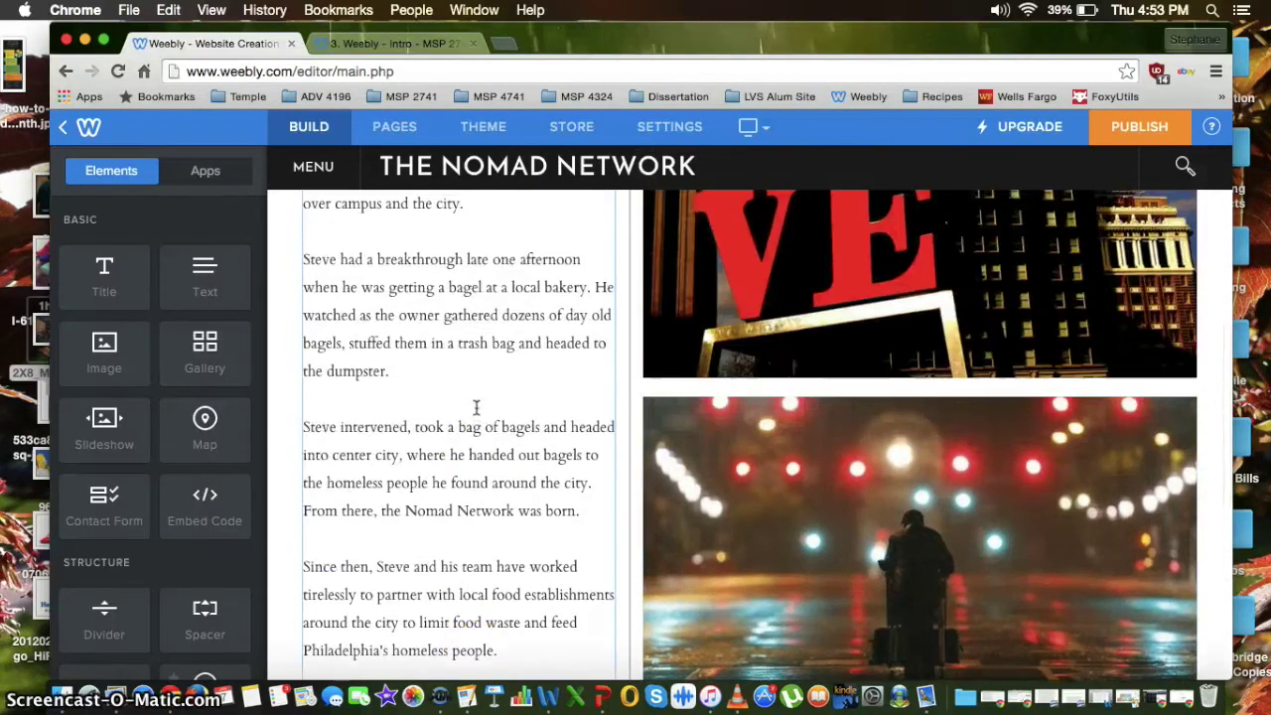
scroll(476, 408, down, 15)
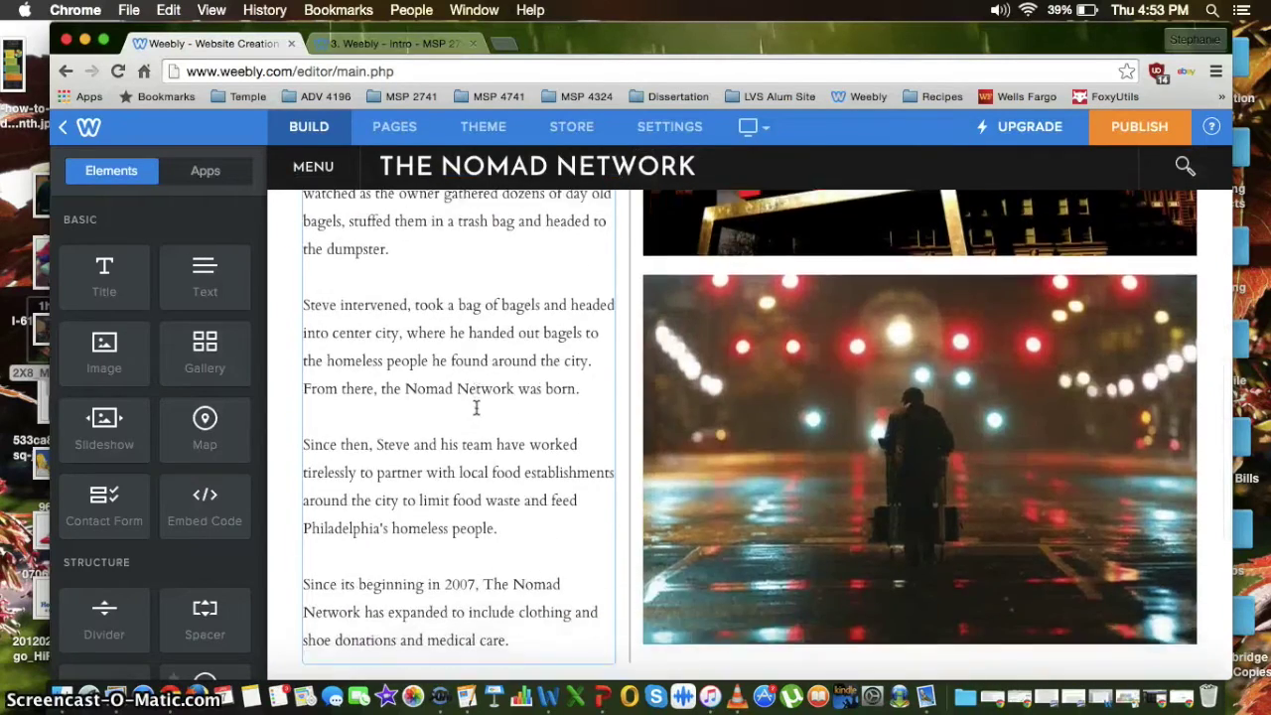
click(457, 412)
click(741, 449)
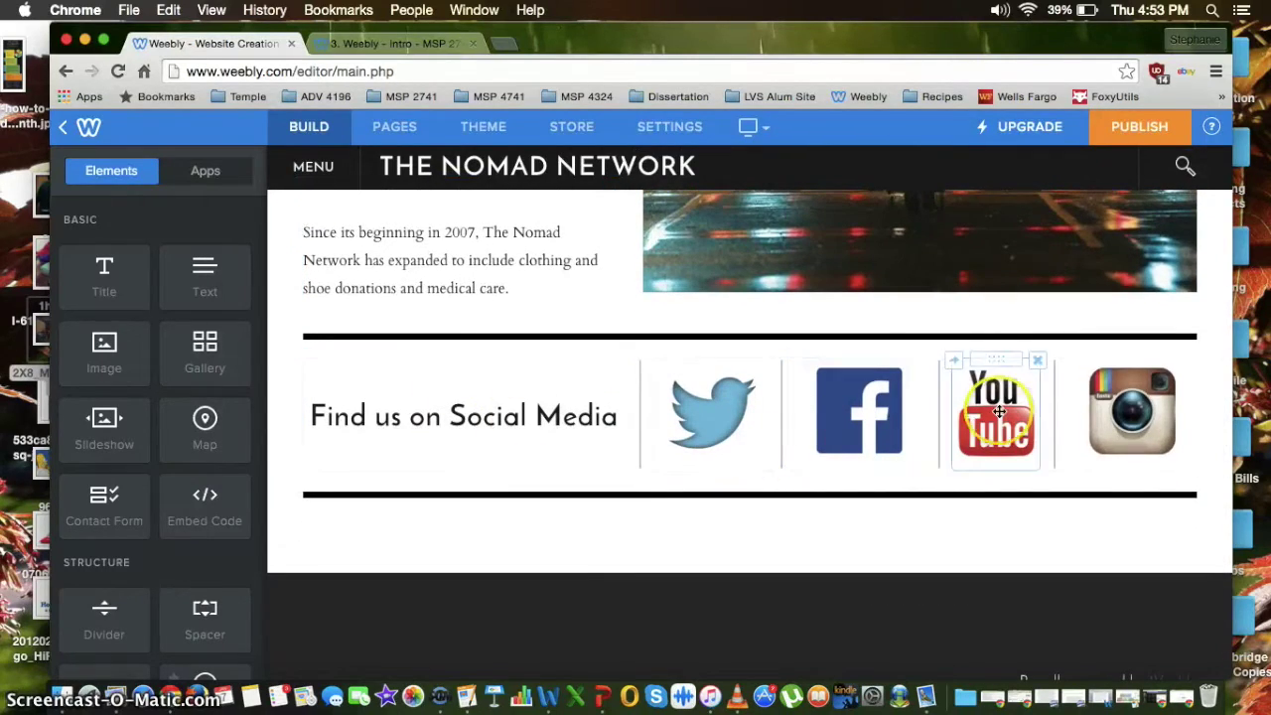
scroll(567, 457, up, 5)
scroll(566, 460, up, 10)
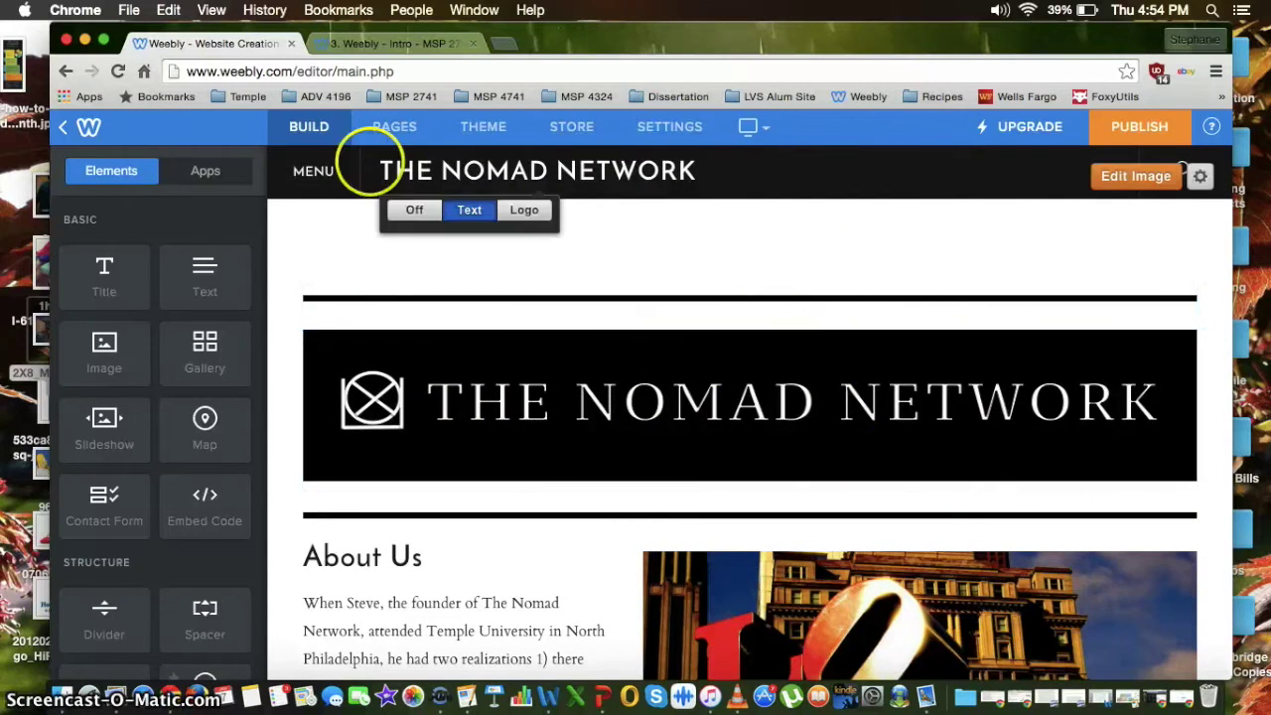
Step: Open the Meet the Team page and review the three-column layout of portraits, biographies and link buttons
click(334, 172)
click(474, 226)
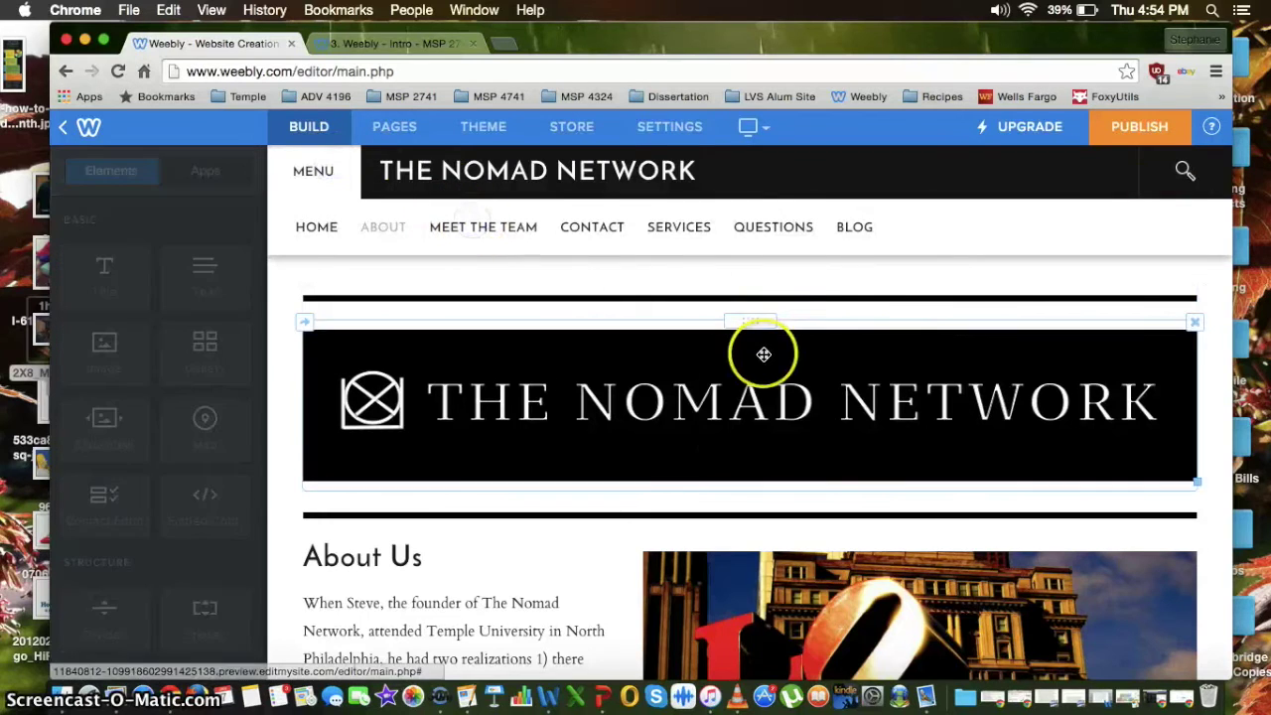
scroll(762, 342, down, 7)
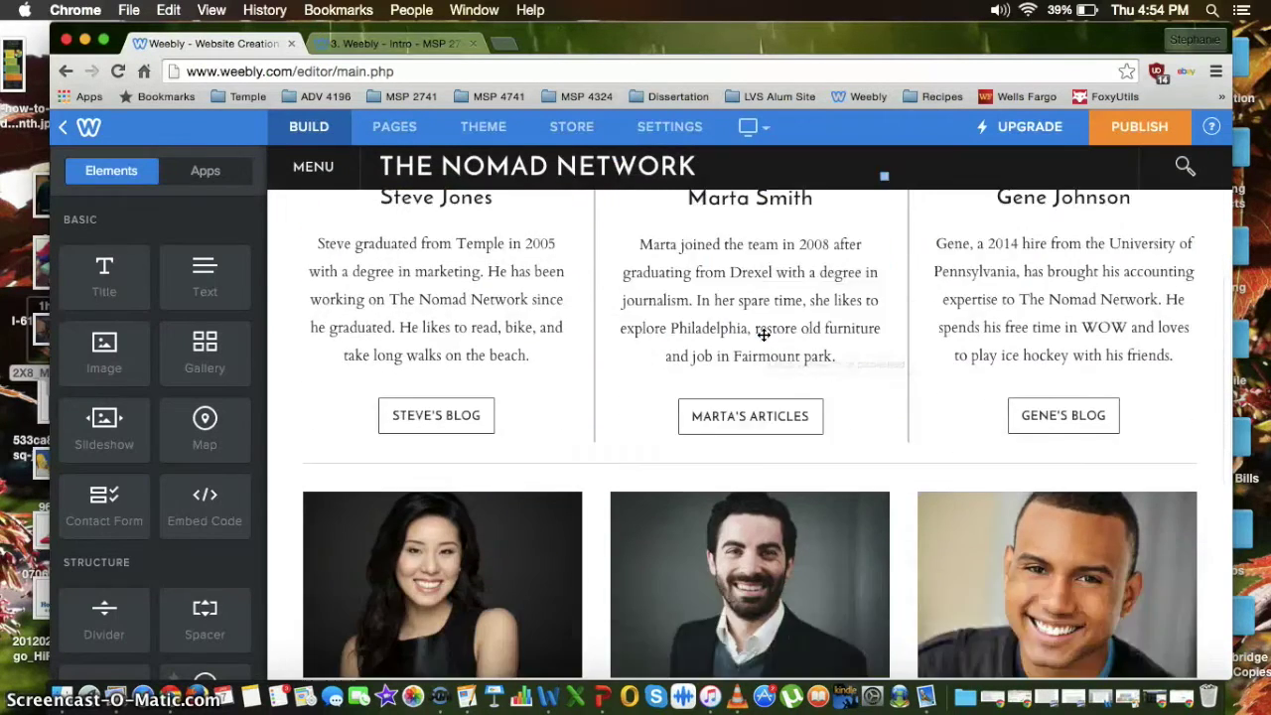
scroll(764, 334, down, 1)
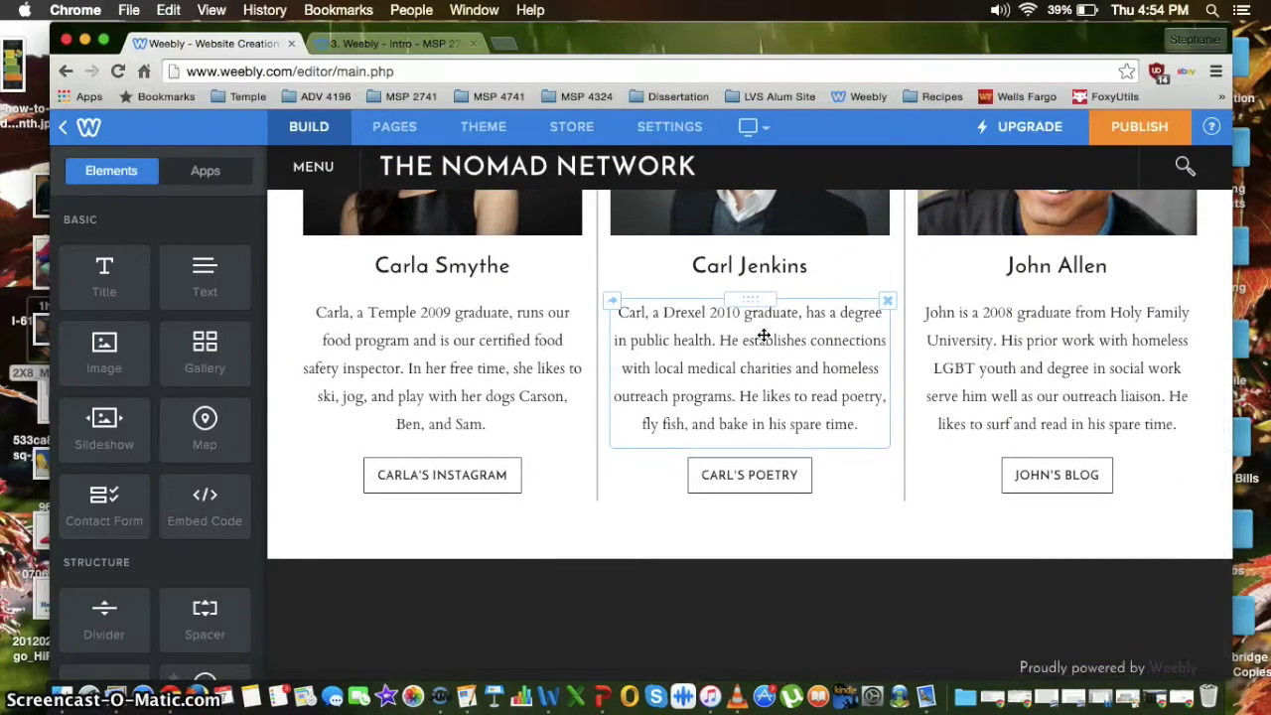
Step: Review the Meet the Team page from the second row of portraits back up to its heading
scroll(764, 335, up, 7)
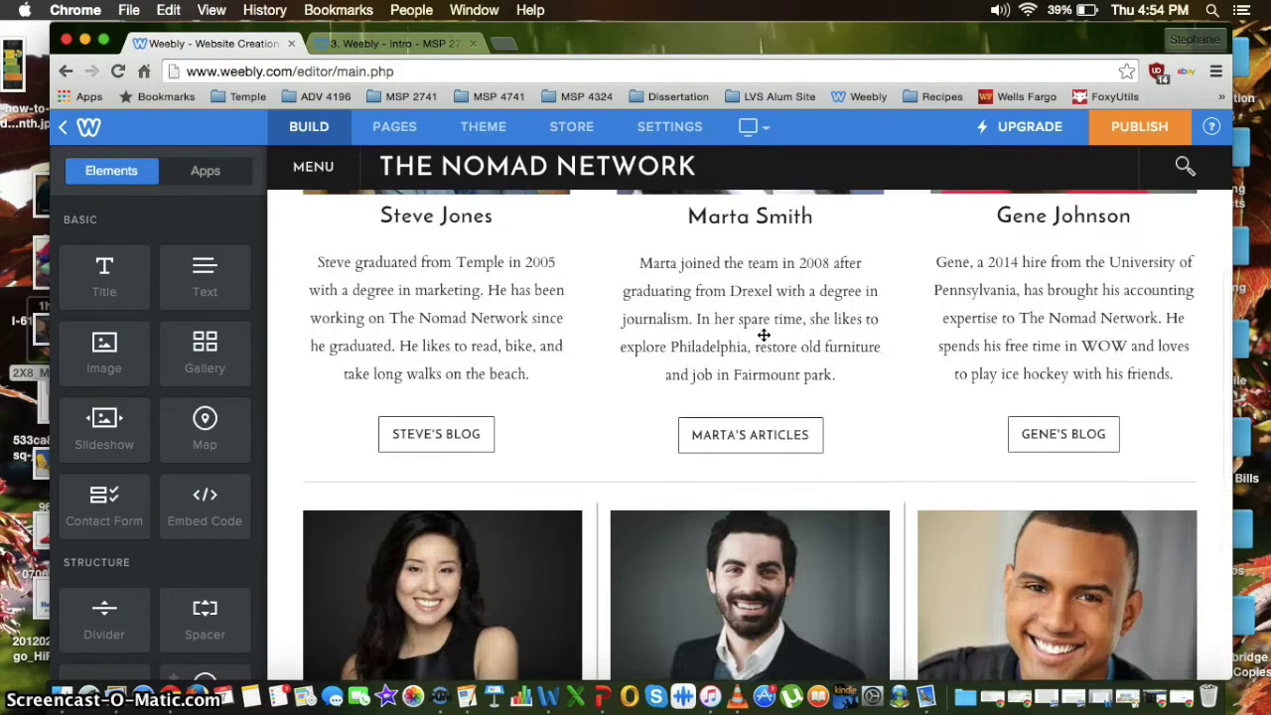
scroll(764, 335, up, 1)
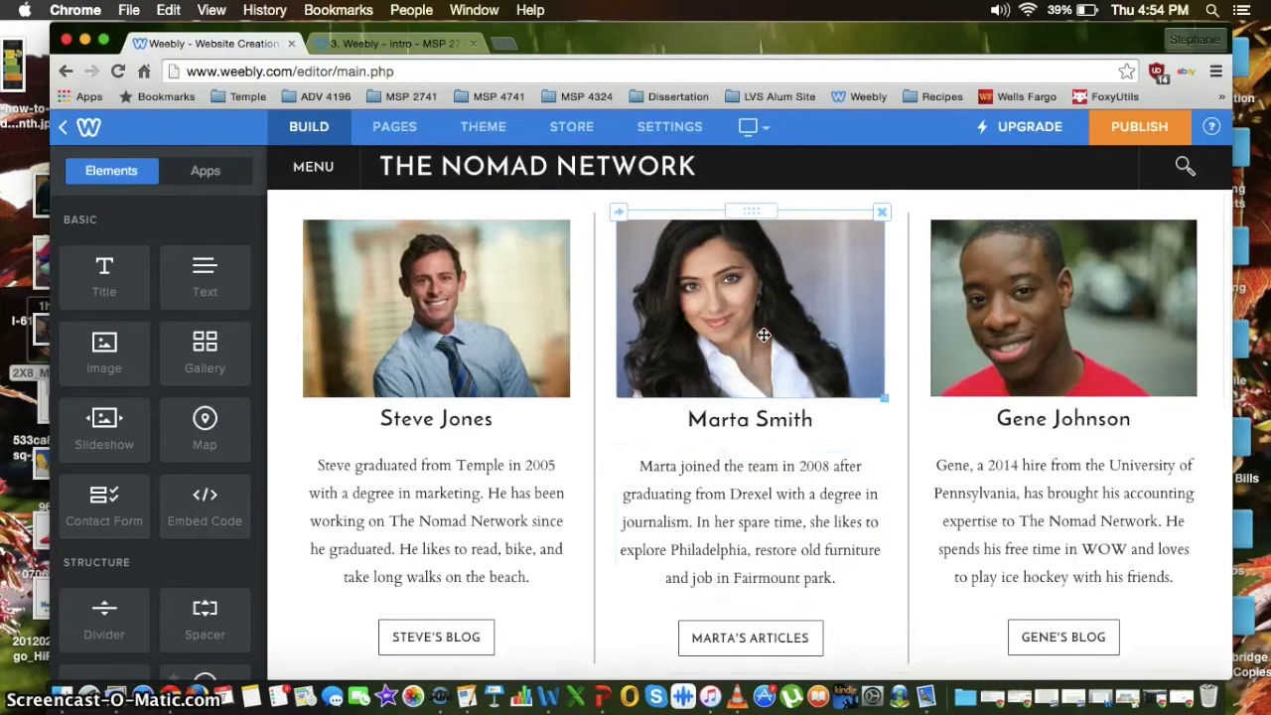
scroll(763, 335, up, 2)
scroll(763, 335, down, 1)
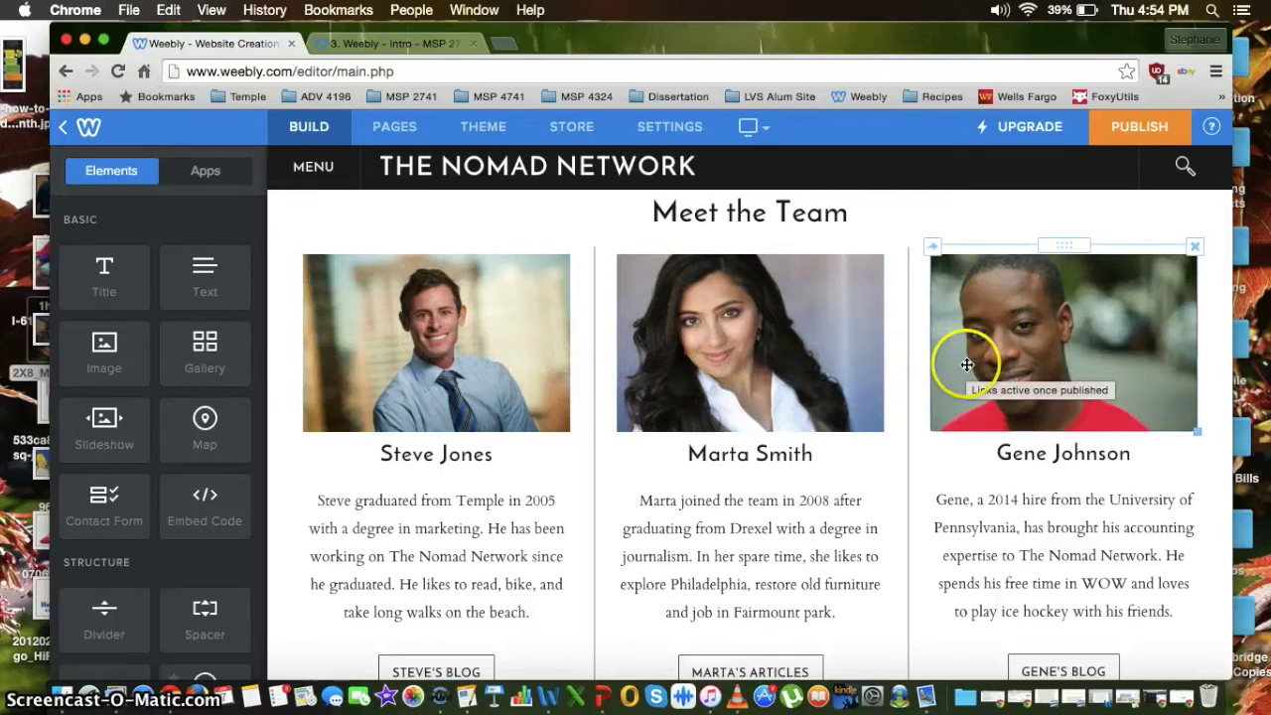
Step: Search the web for lunapic in a new browser tab, open the LunaPic photo editor and locate its Resize Image command
click(503, 44)
text(lunapic)
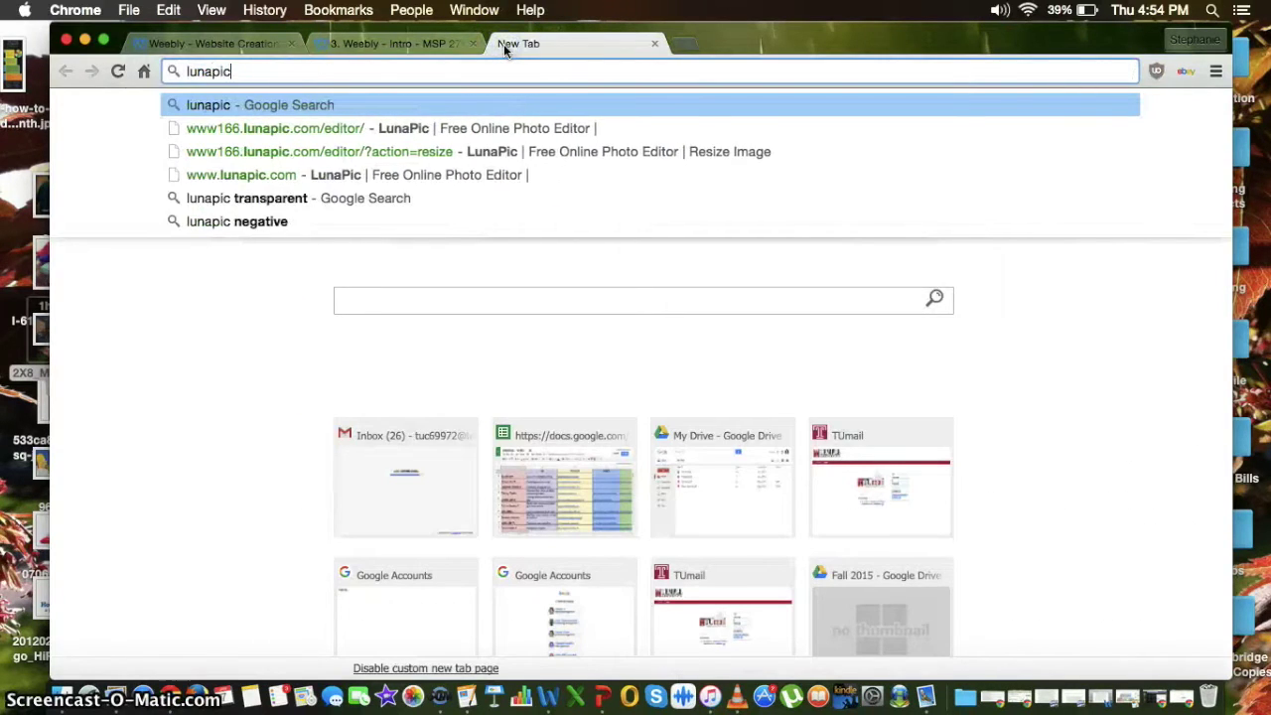
key(Return)
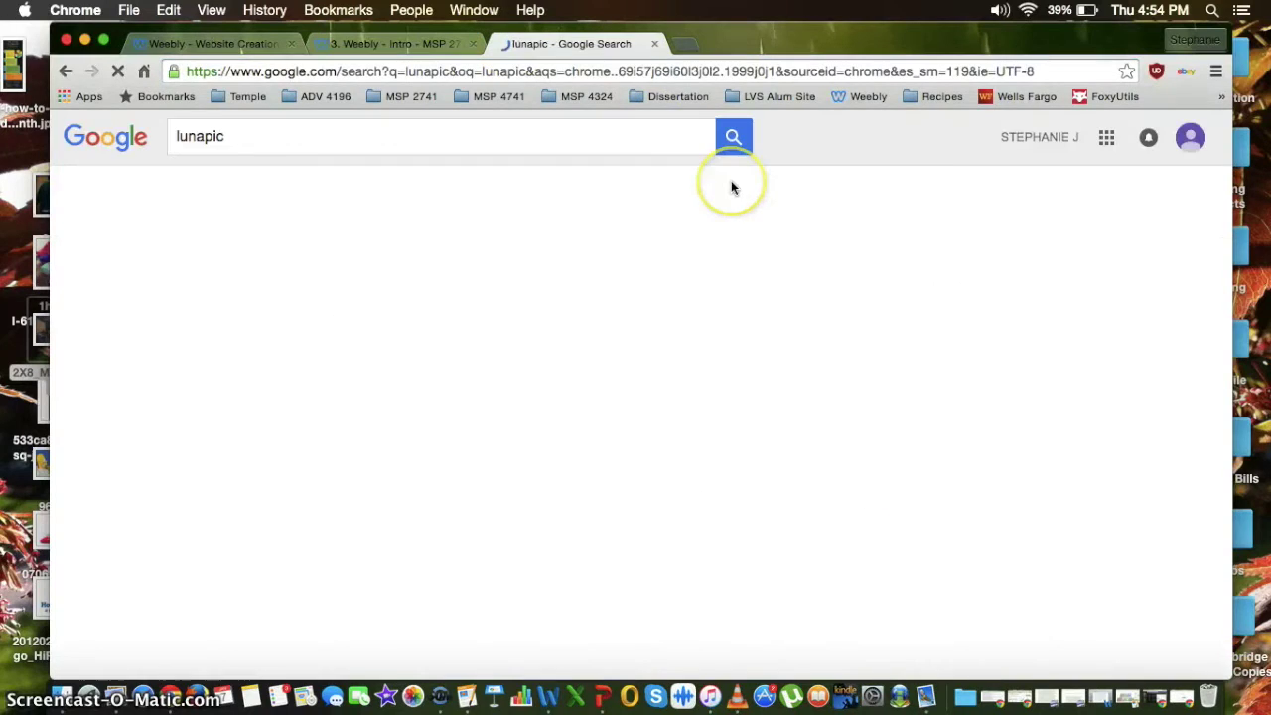
click(334, 283)
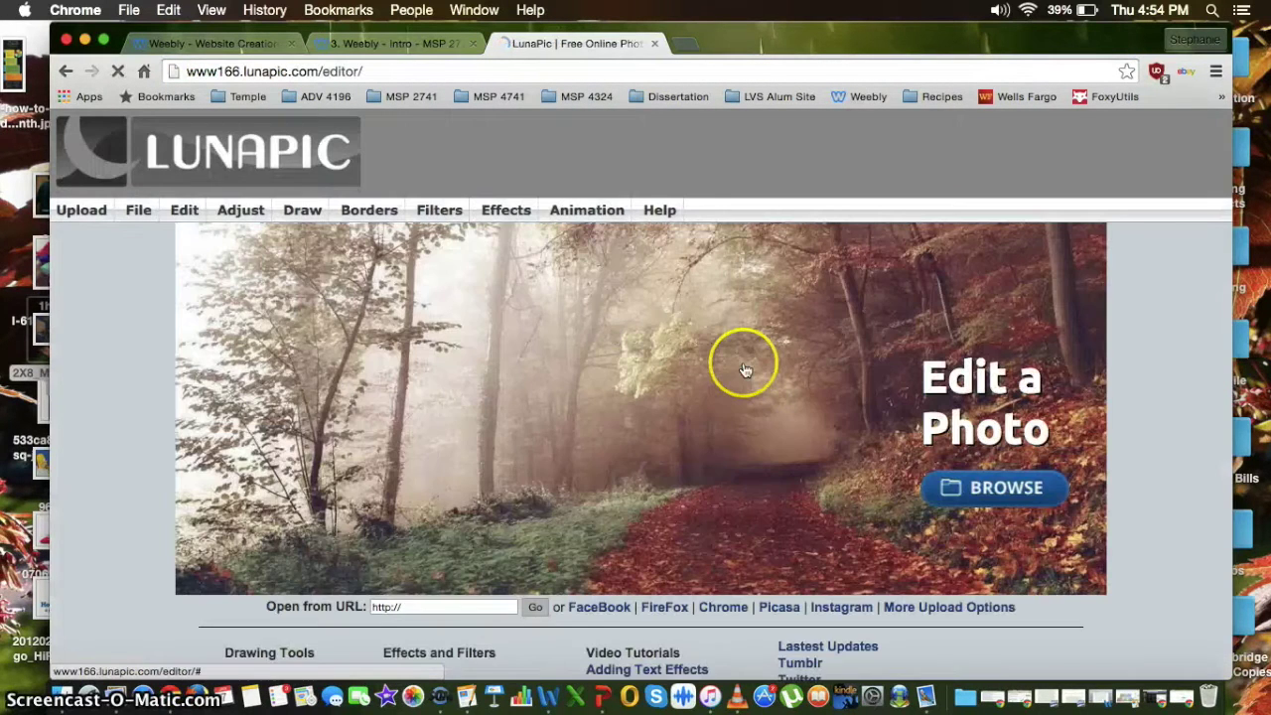
scroll(733, 373, down, 2)
scroll(733, 373, up, 2)
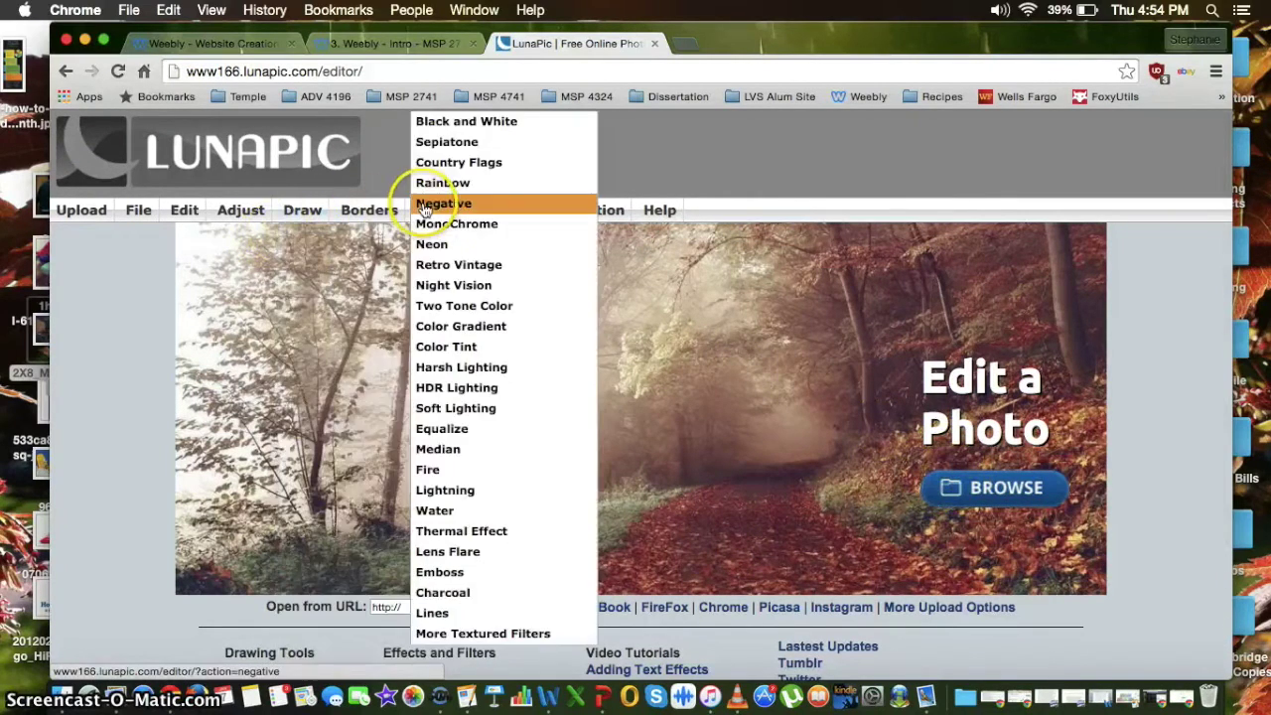
mouse_move(188, 206)
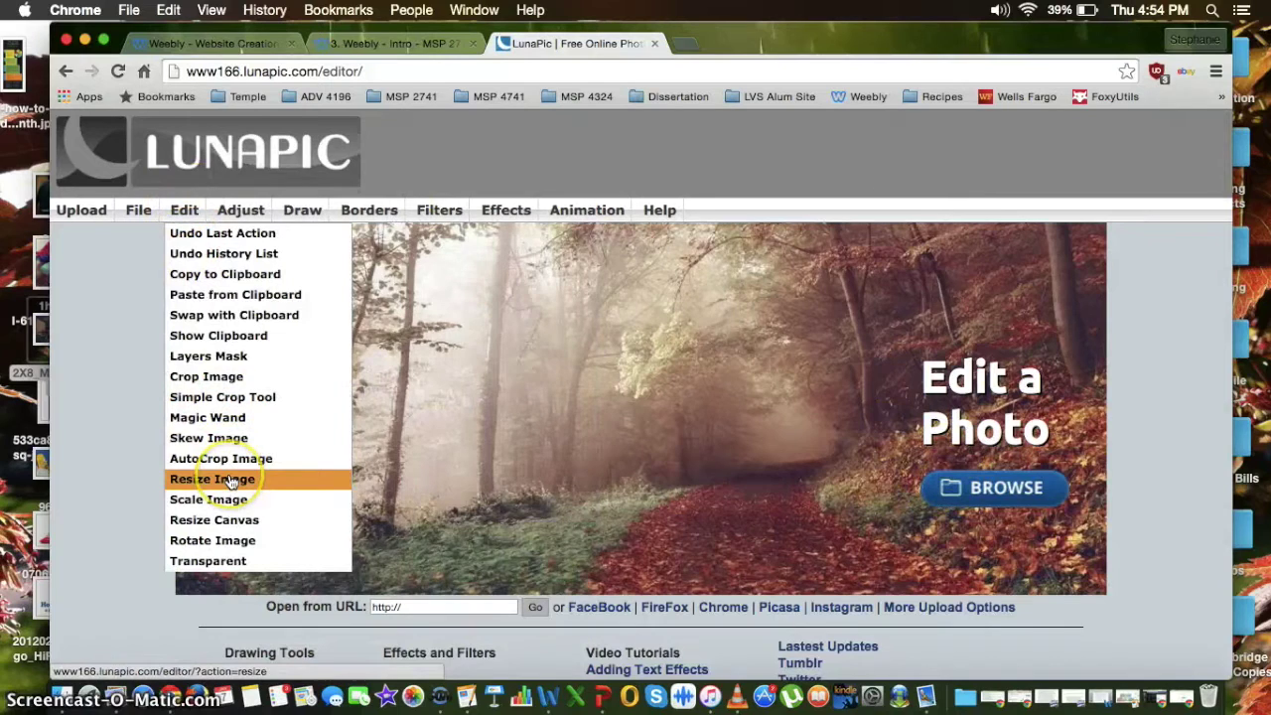
Step: Check the dimensions of the desktop's shoe photo in its file information and point out LunaPic's Resize Image command
drag(860, 41, 983, 41)
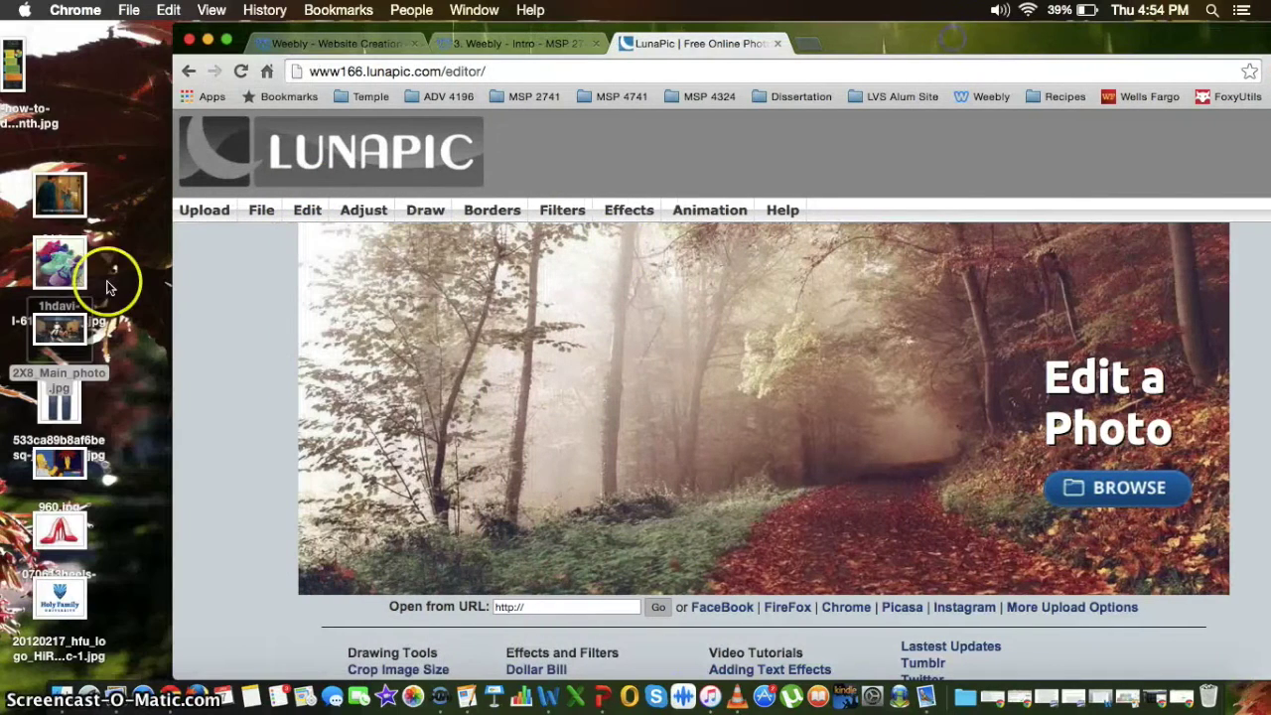
click(60, 261)
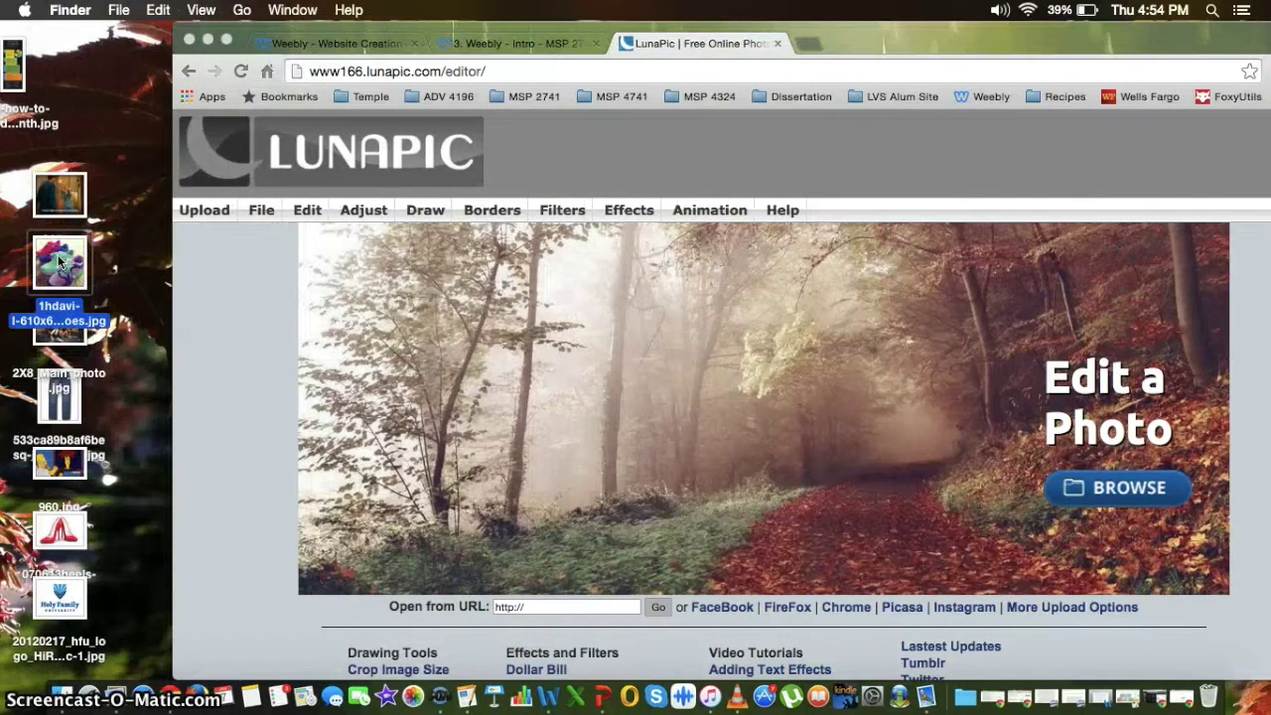
key(super+i)
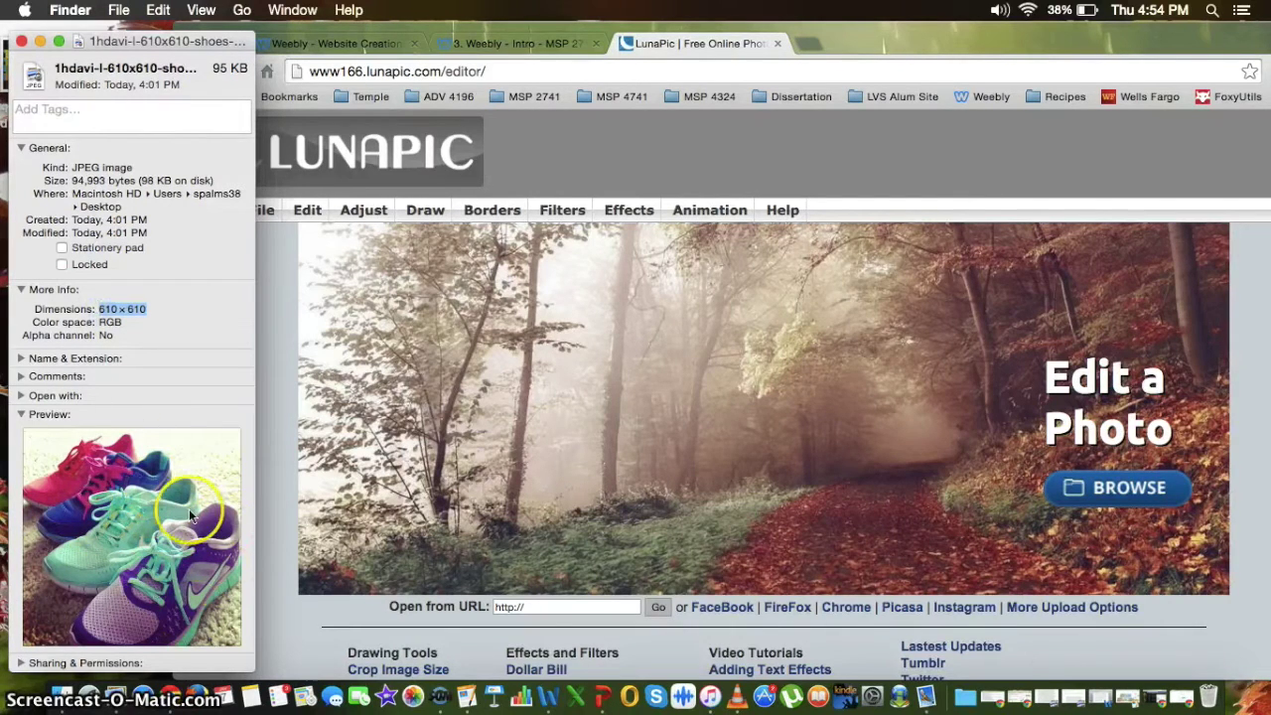
click(606, 164)
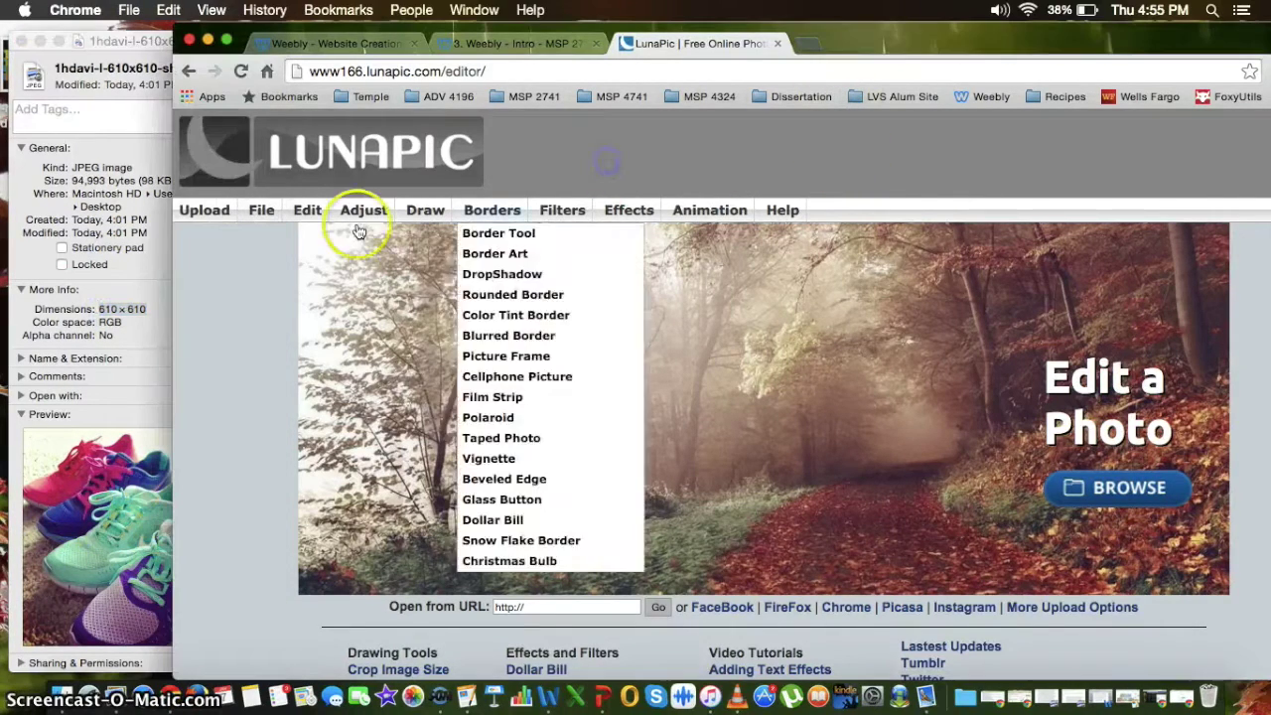
mouse_move(307, 210)
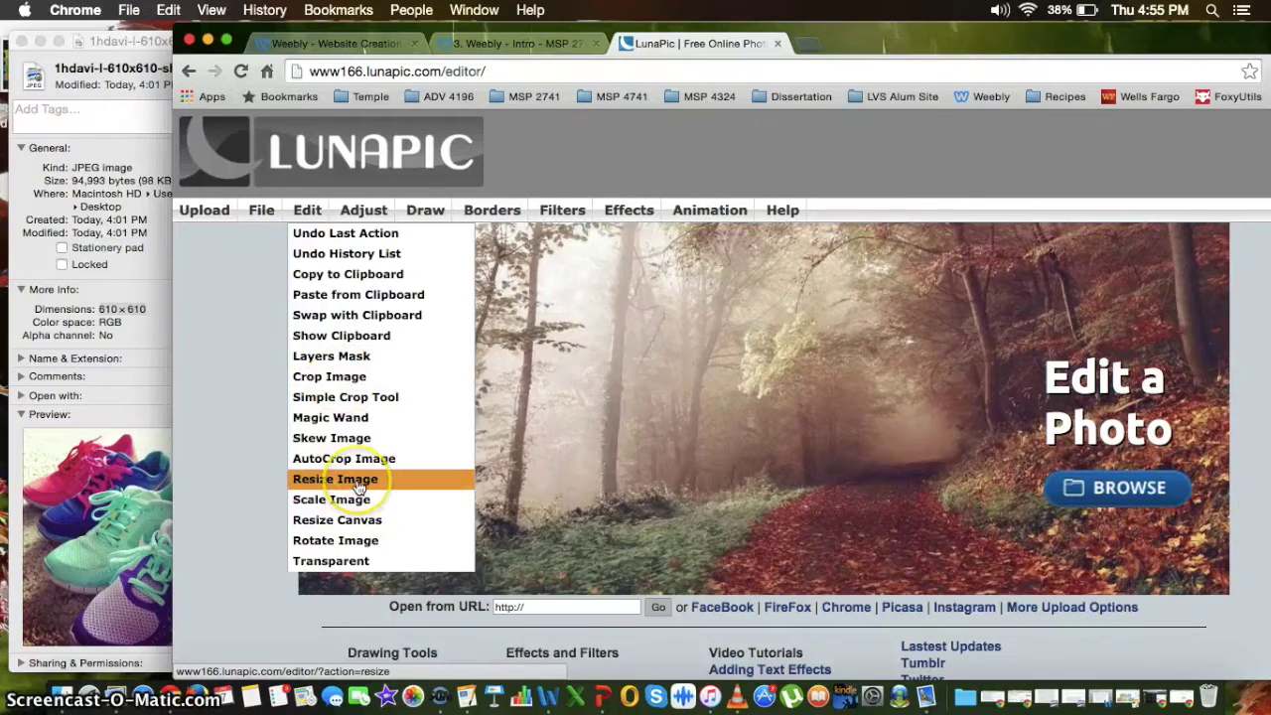
Step: Close the shoe photo's information window, move the browser window back over the desktop and return to the Weebly editor
click(109, 109)
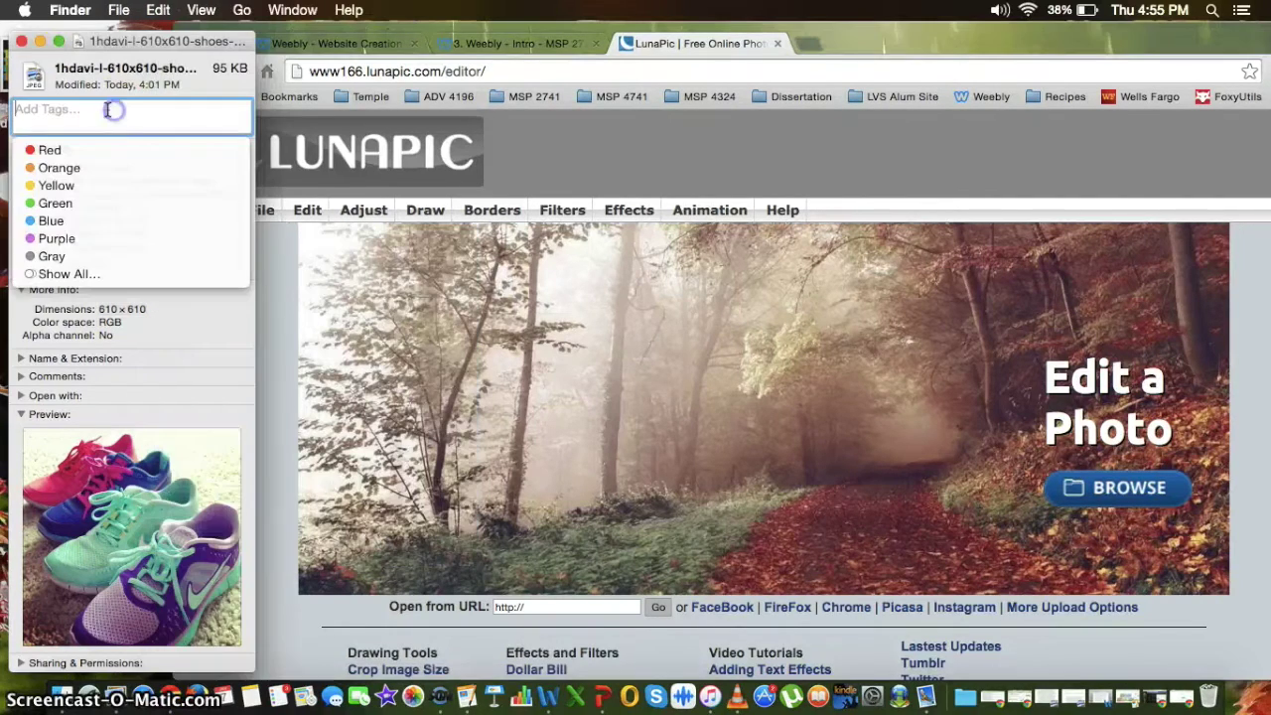
click(20, 43)
click(466, 44)
drag(898, 48, 737, 30)
click(278, 44)
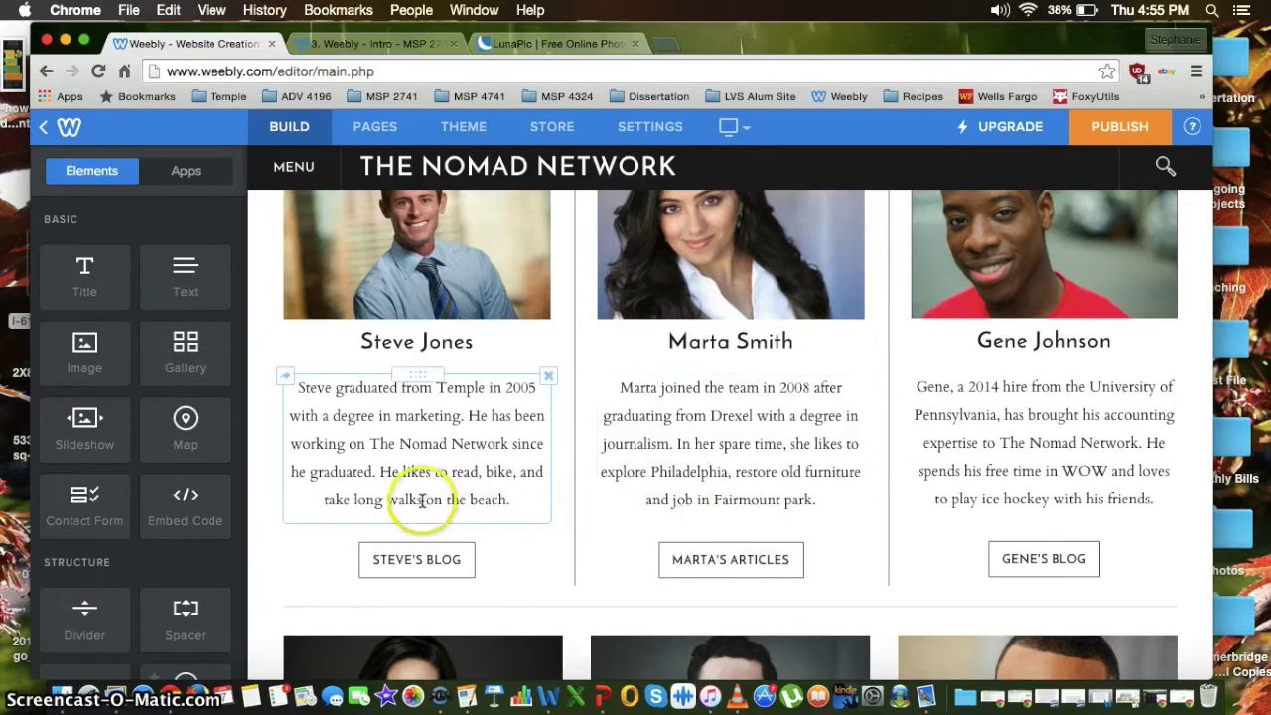
Step: Compare the length and alignment of the biographies and portraits across both rows of the Meet the Team page
drag(423, 501, 494, 500)
drag(673, 499, 791, 501)
click(973, 492)
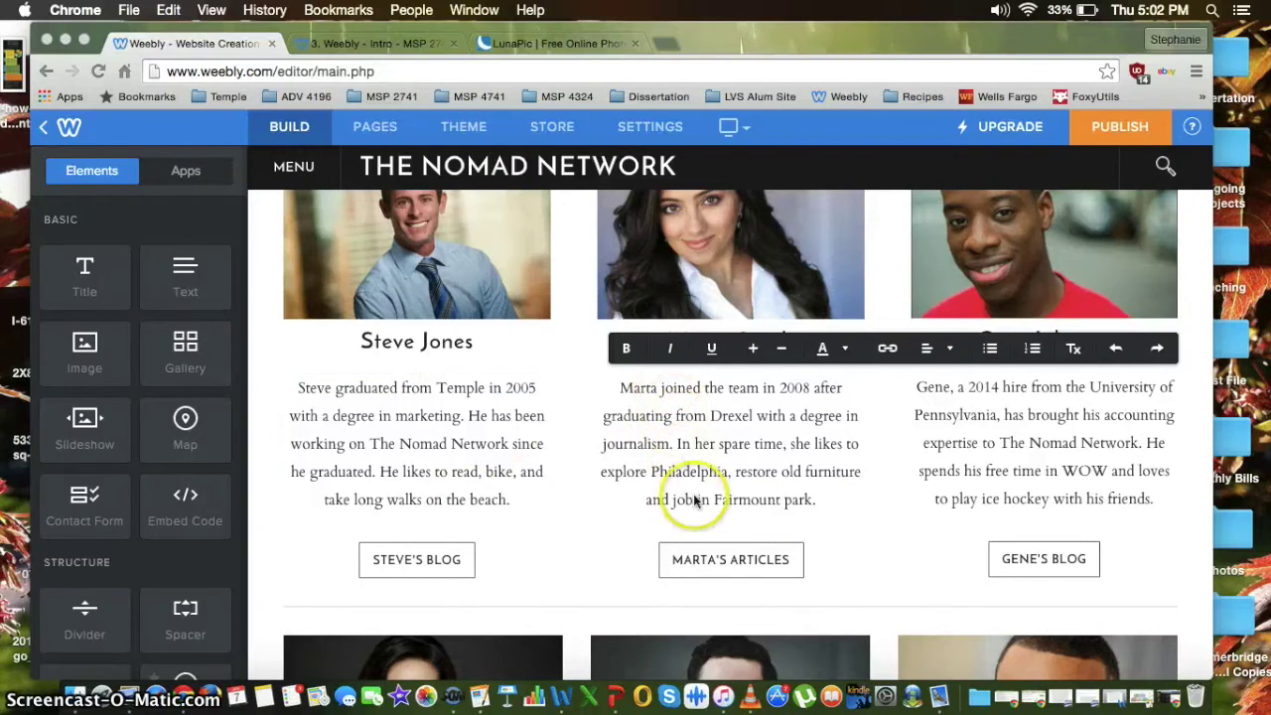
scroll(519, 496, down, 2)
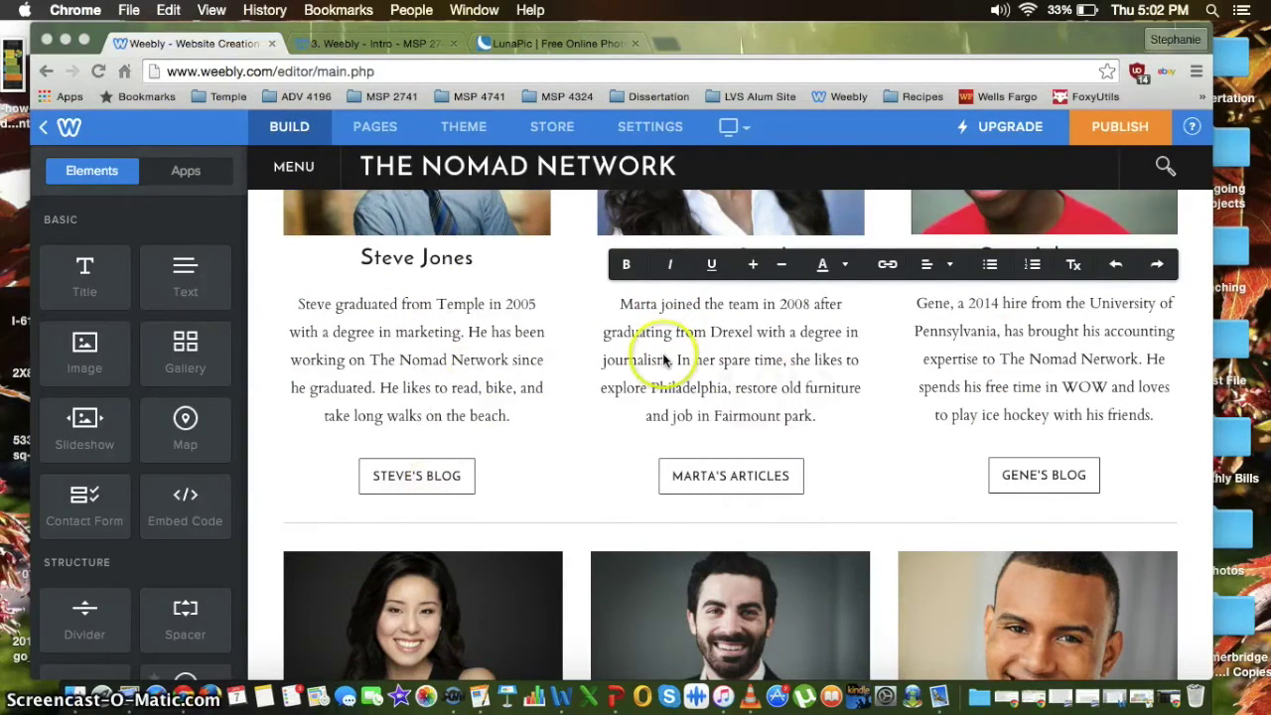
scroll(675, 363, down, 1)
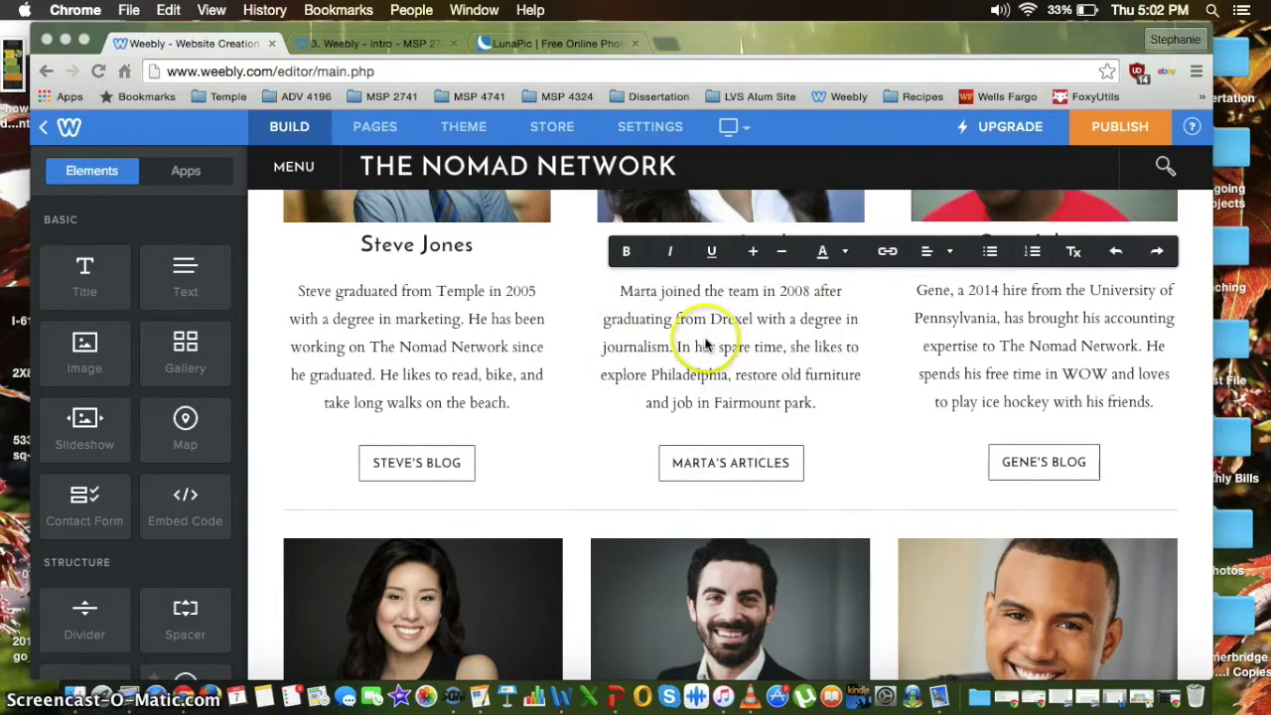
scroll(705, 343, down, 5)
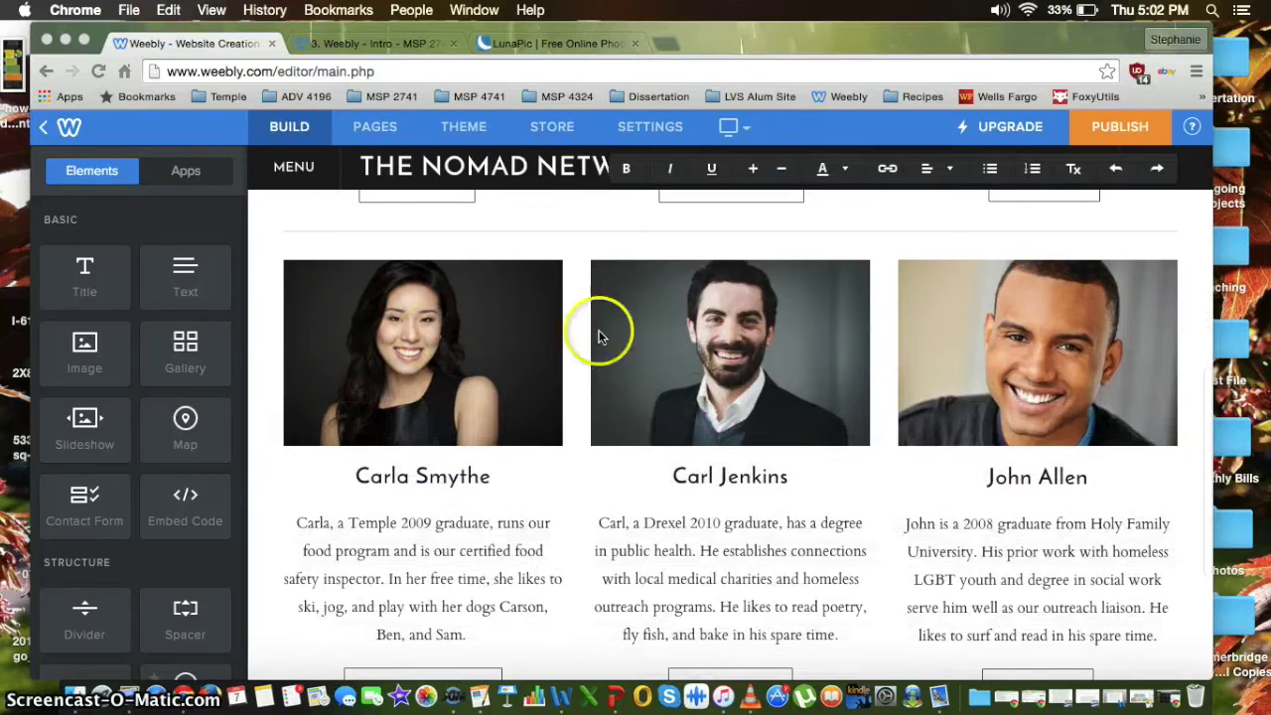
scroll(894, 376, up, 8)
scroll(893, 375, down, 12)
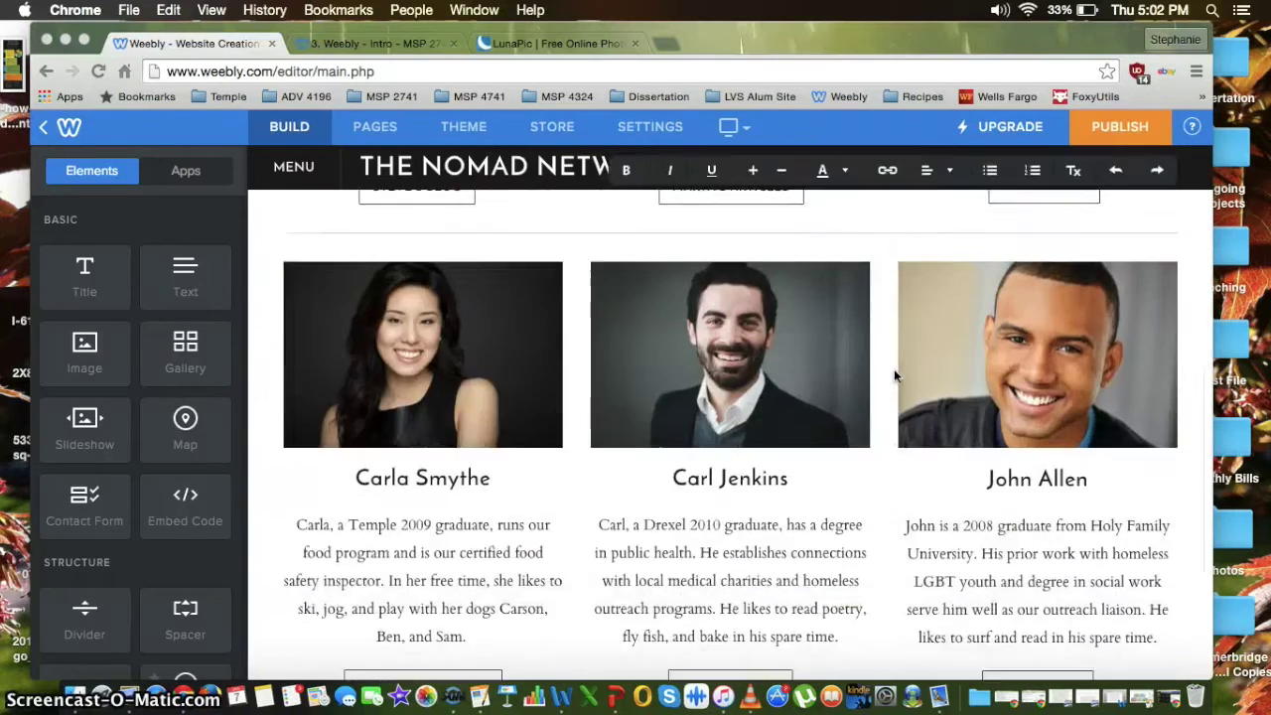
scroll(903, 374, up, 10)
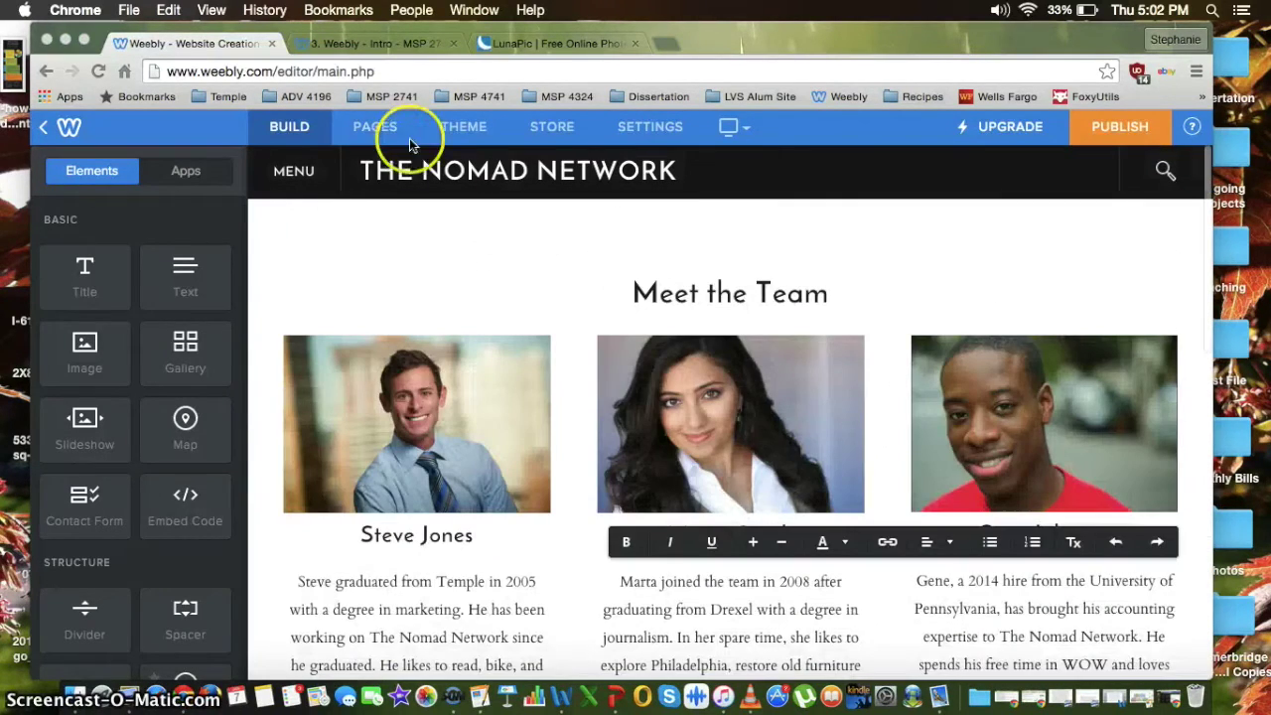
Step: Open the Contact page and review its contact form beside the contact information, physical address and map
click(301, 168)
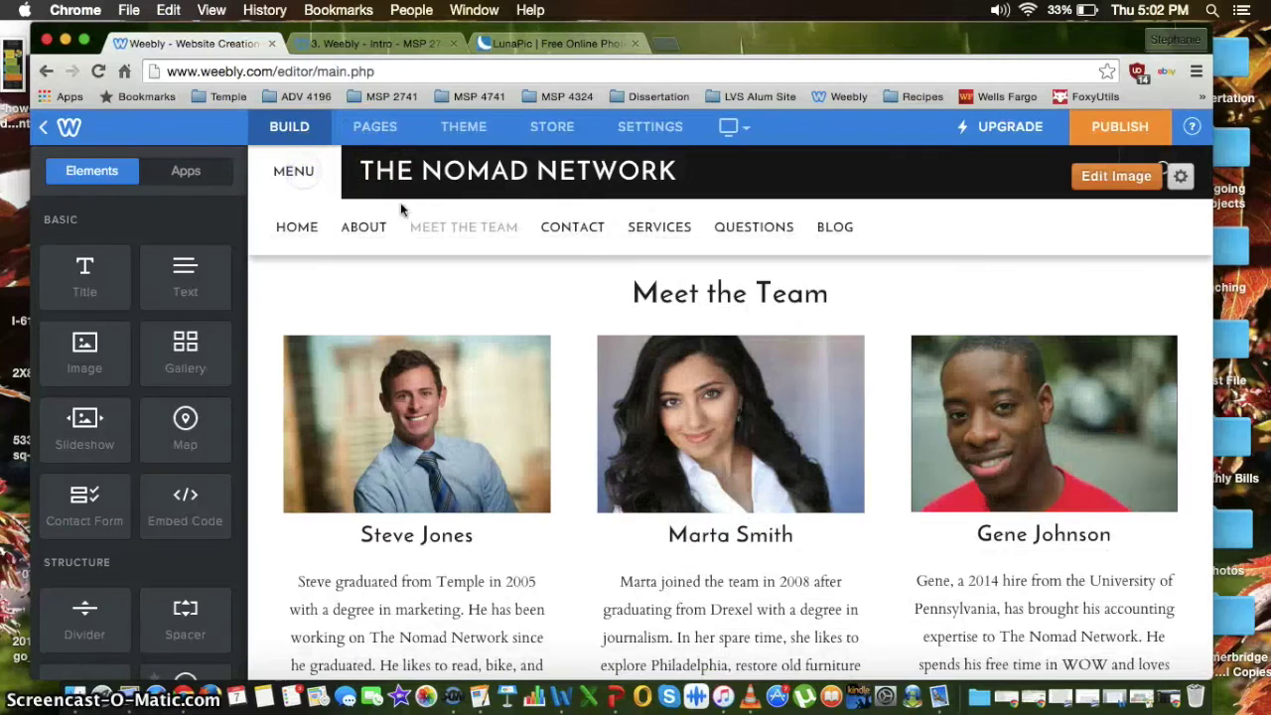
click(569, 230)
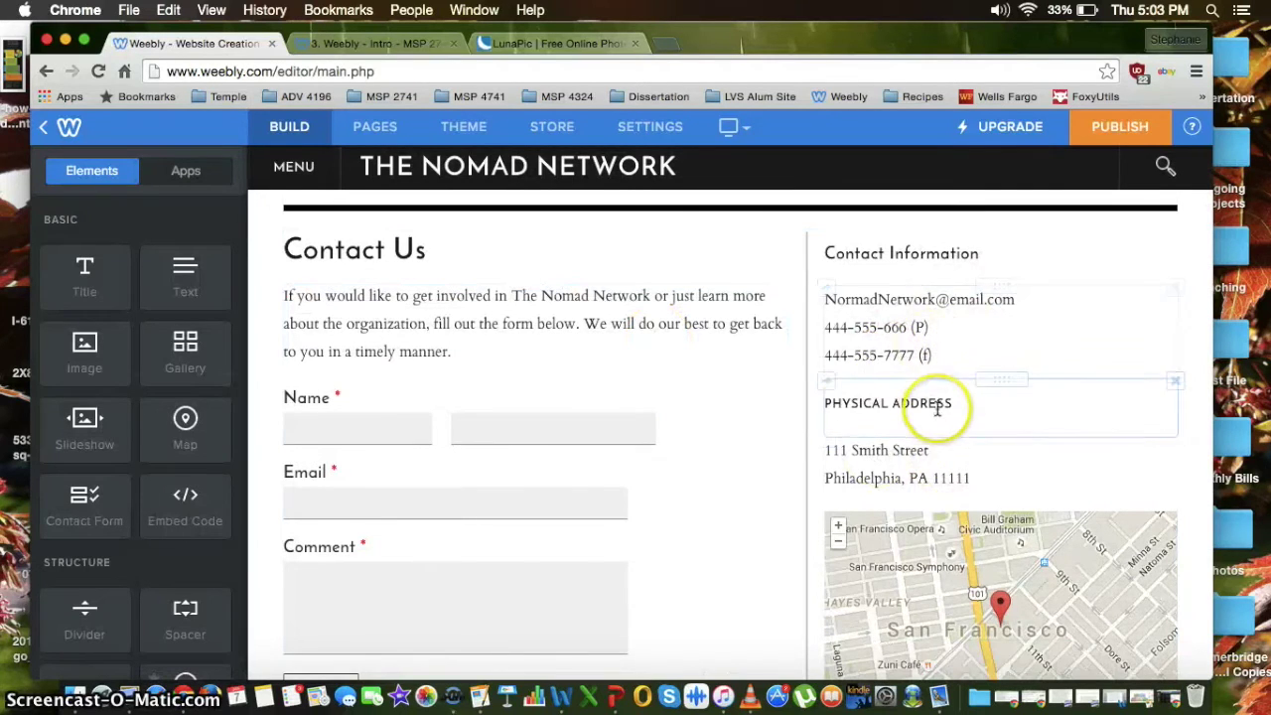
scroll(936, 406, down, 3)
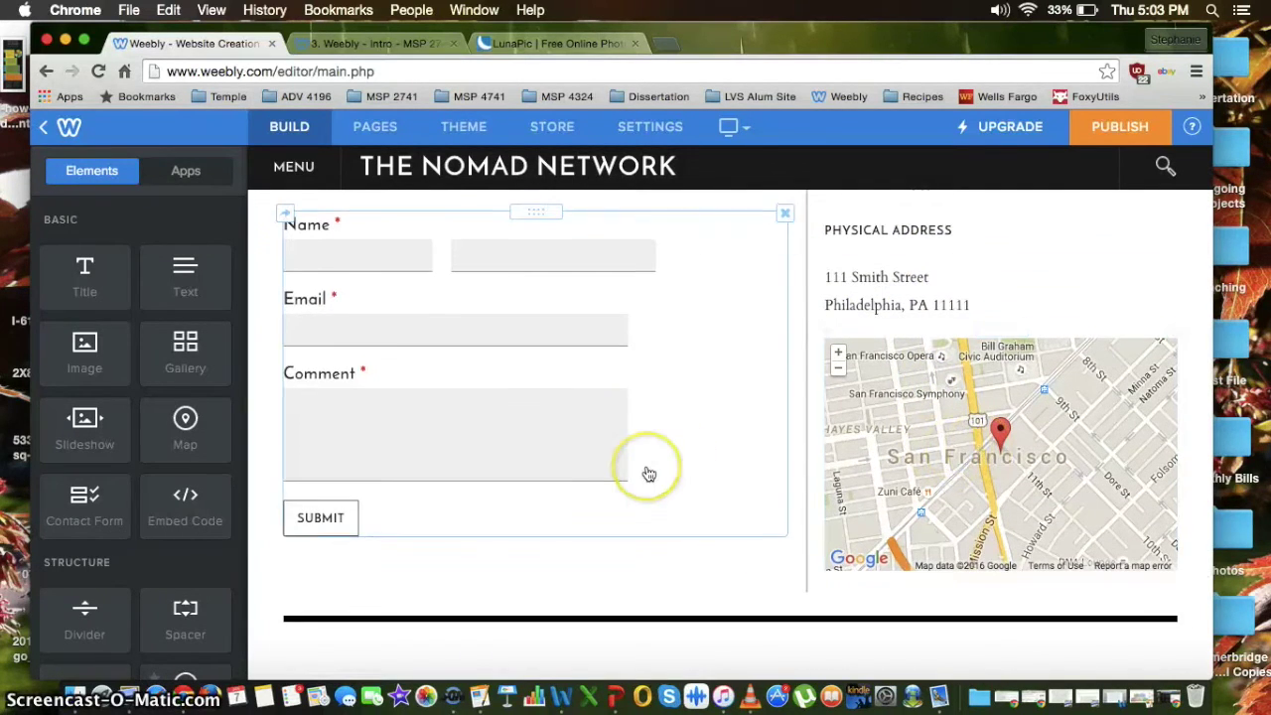
scroll(646, 474, up, 5)
scroll(514, 473, down, 2)
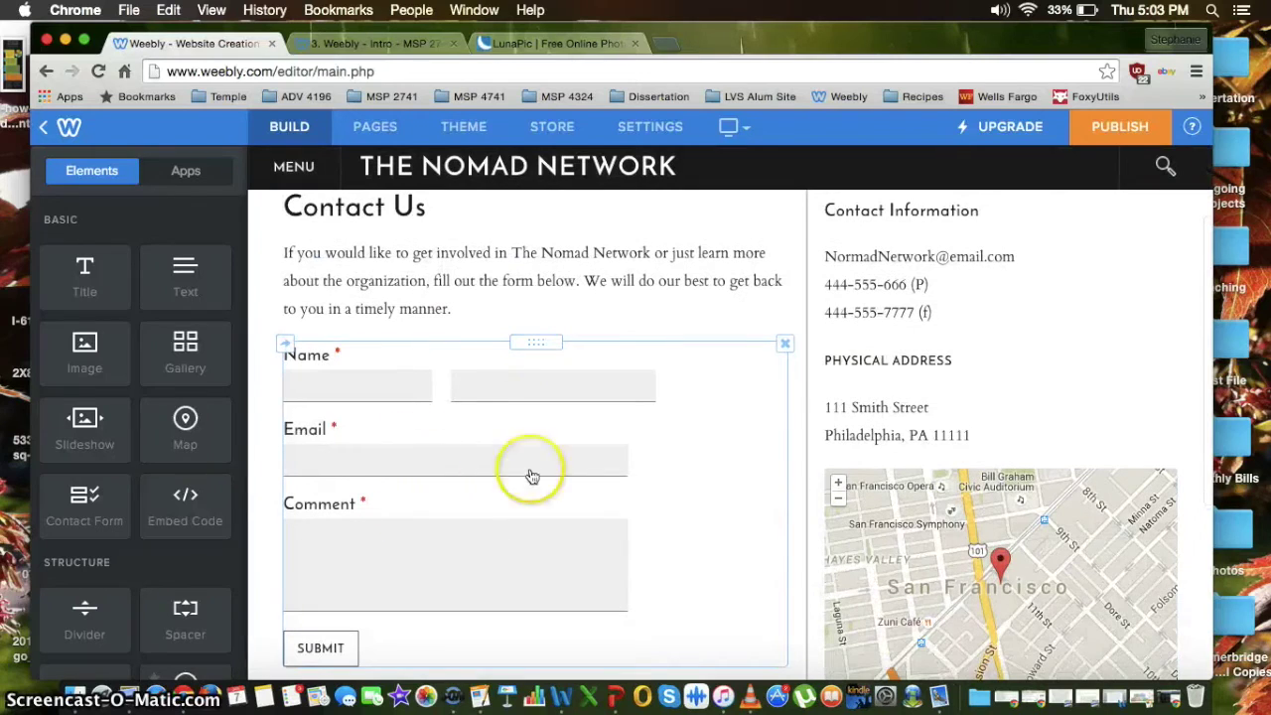
Step: Open the contact form's options, examine the form name and recipient email address, and save the form
click(480, 381)
click(667, 310)
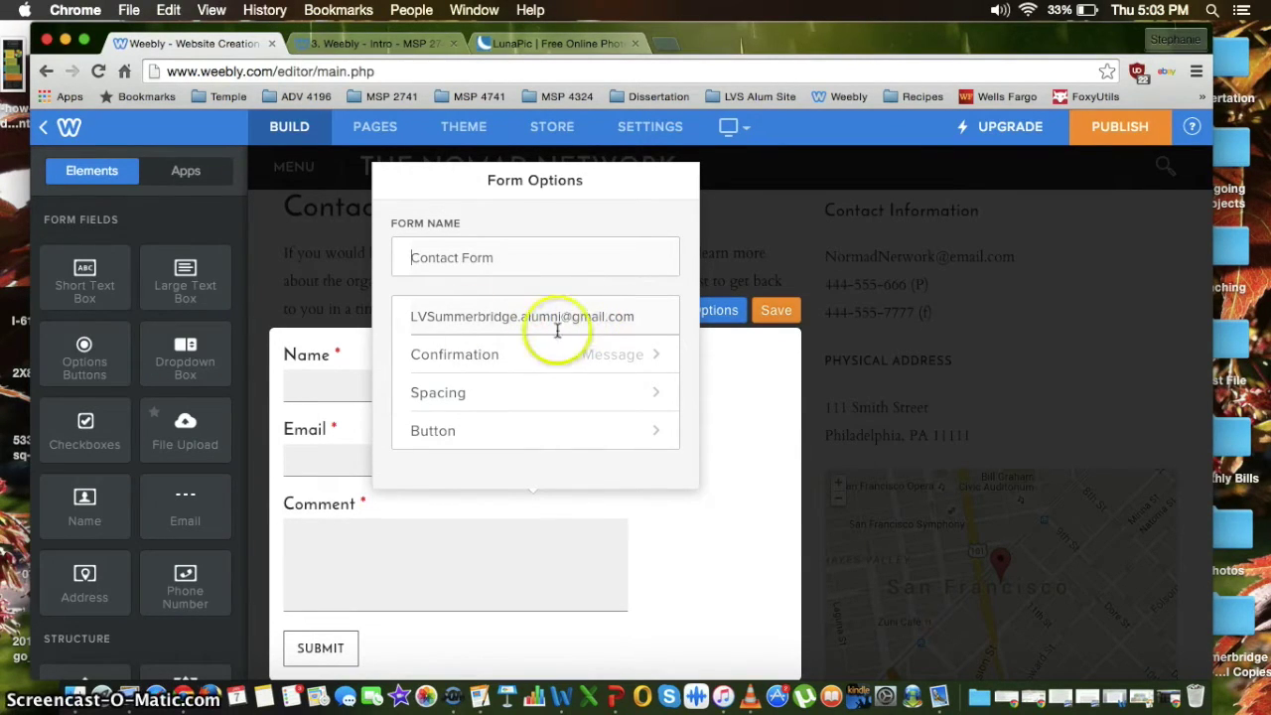
click(745, 348)
click(775, 310)
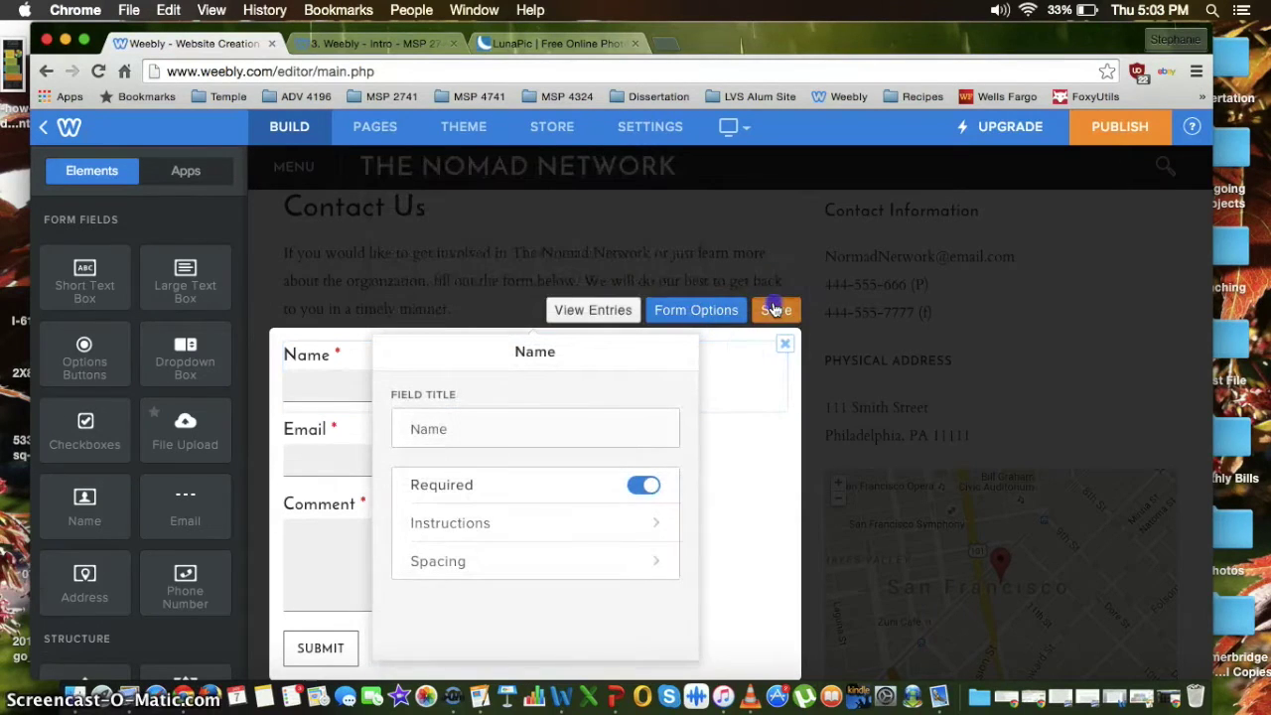
Step: Open the Services page and examine its Food Exchange and Clothing Drives subpages in the site navigation
click(422, 169)
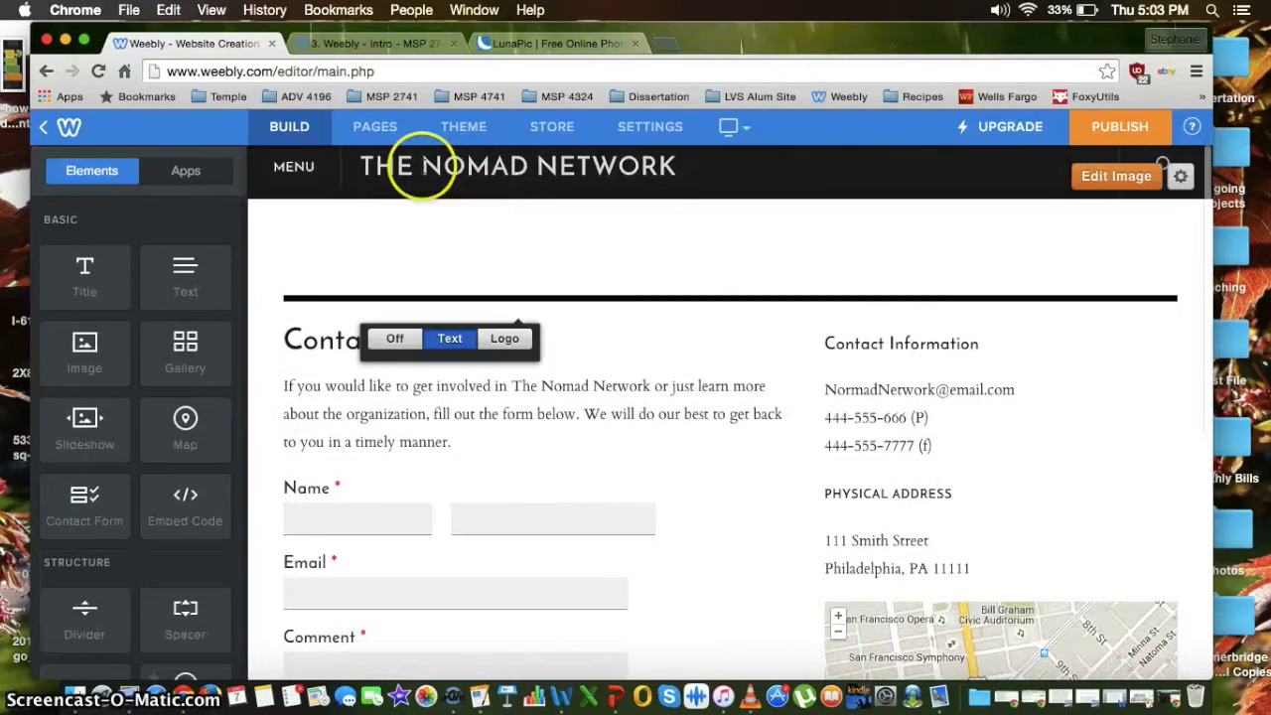
click(343, 176)
mouse_move(667, 234)
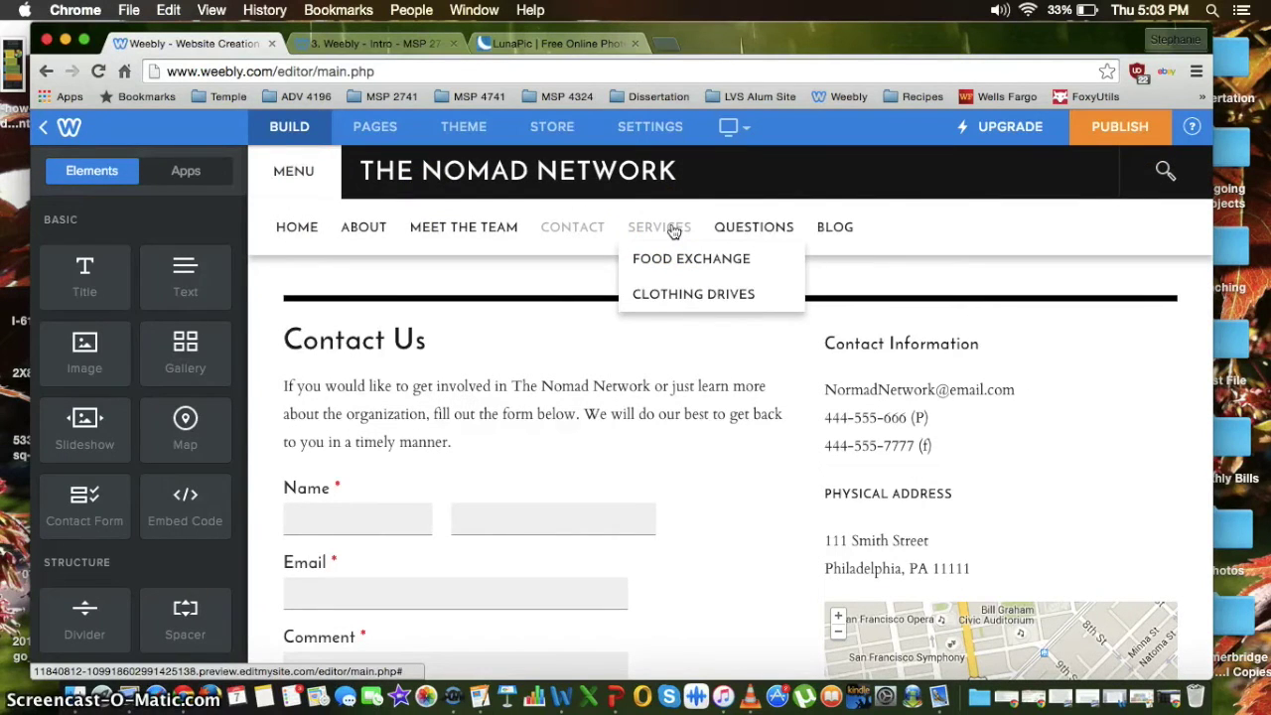
click(672, 232)
click(675, 445)
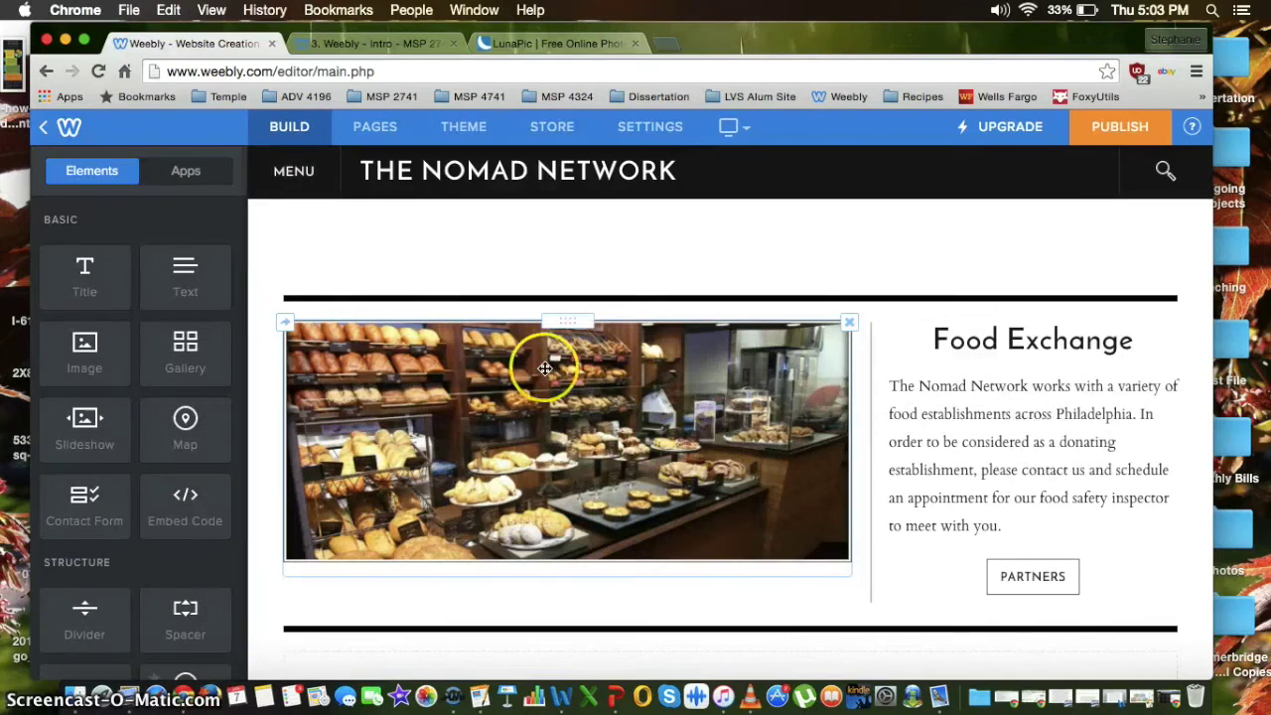
click(308, 171)
mouse_move(675, 236)
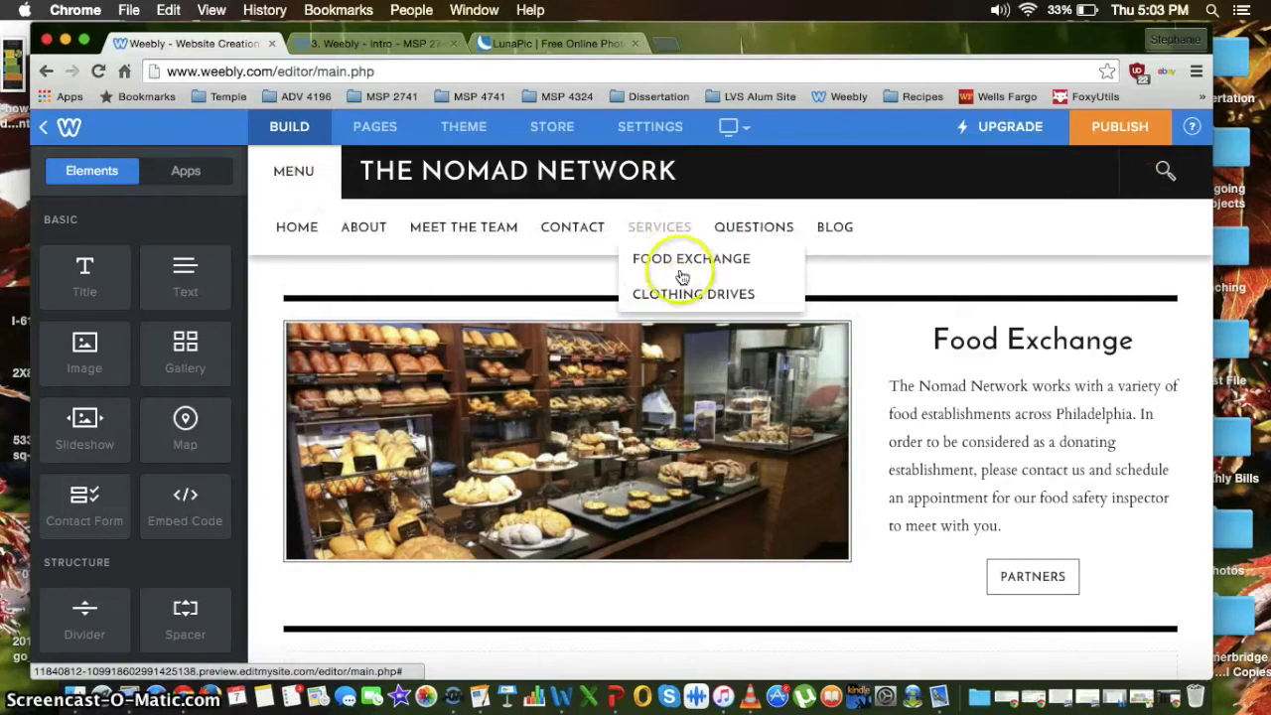
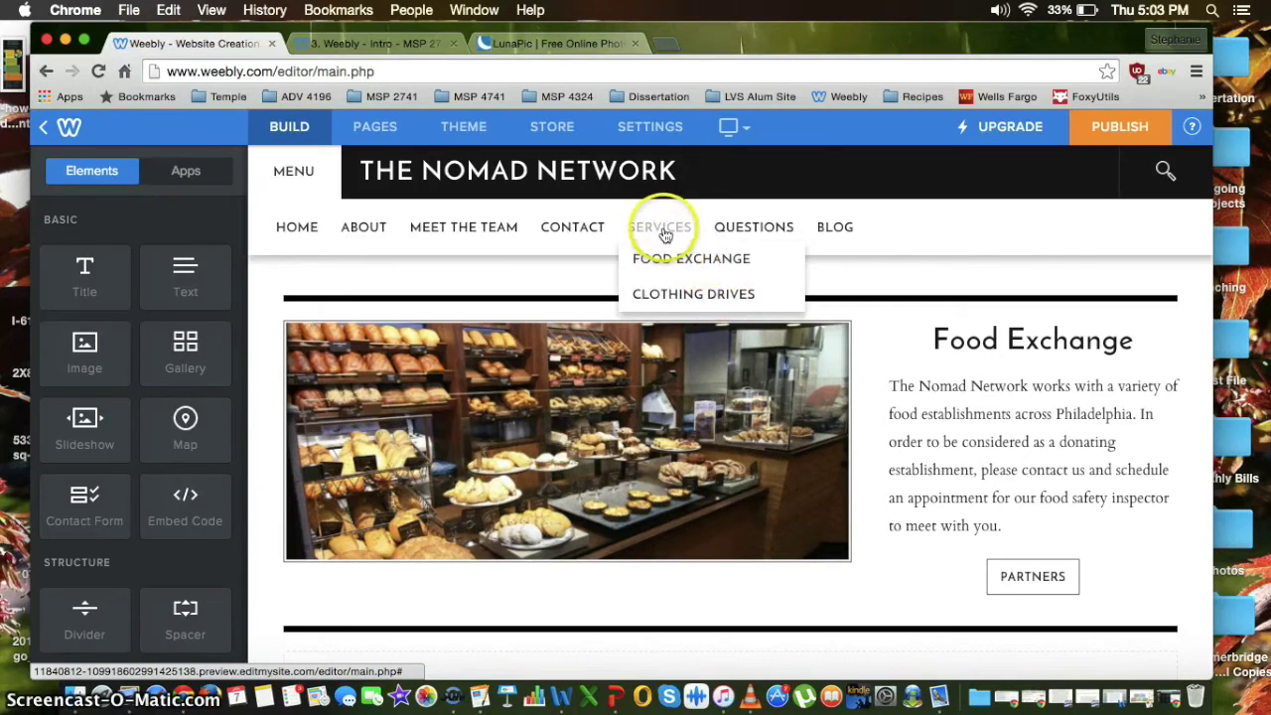
Step: Review the Services page's Food Exchange and Clothing Donation sections, then select the Partners button under Food Exchange
scroll(695, 260, down, 1)
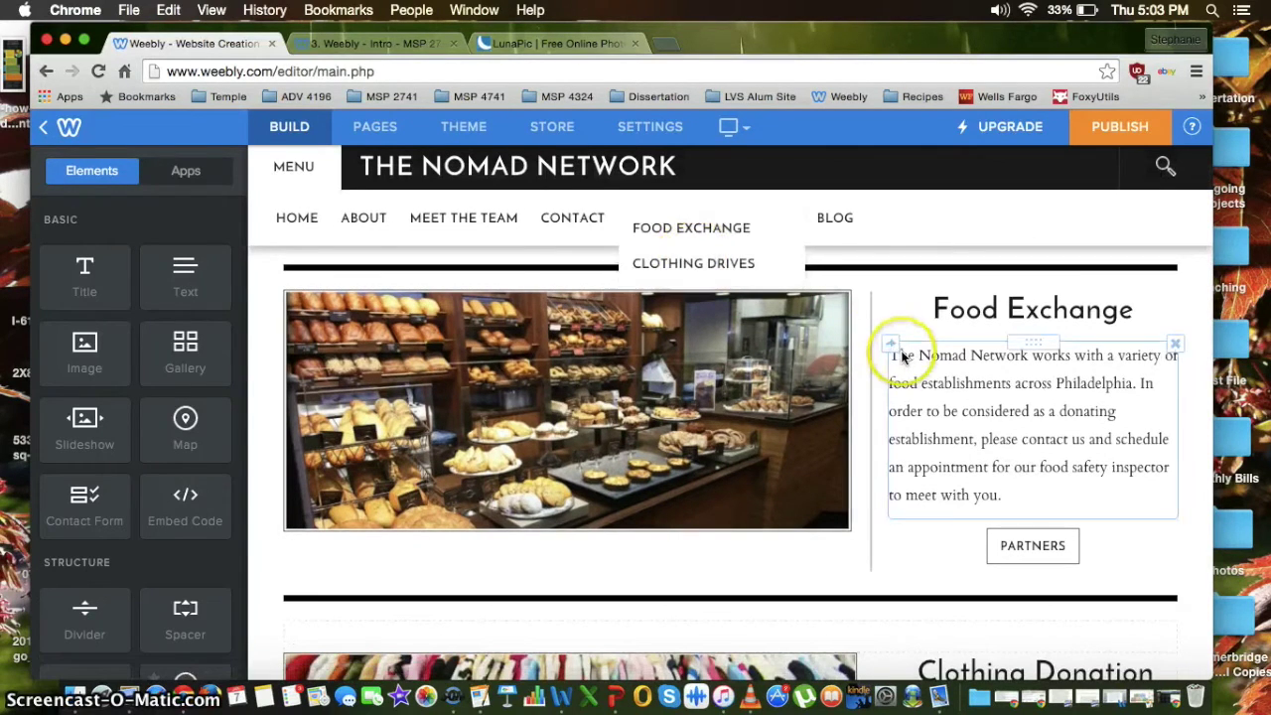
scroll(764, 377, down, 2)
scroll(763, 378, up, 3)
click(764, 352)
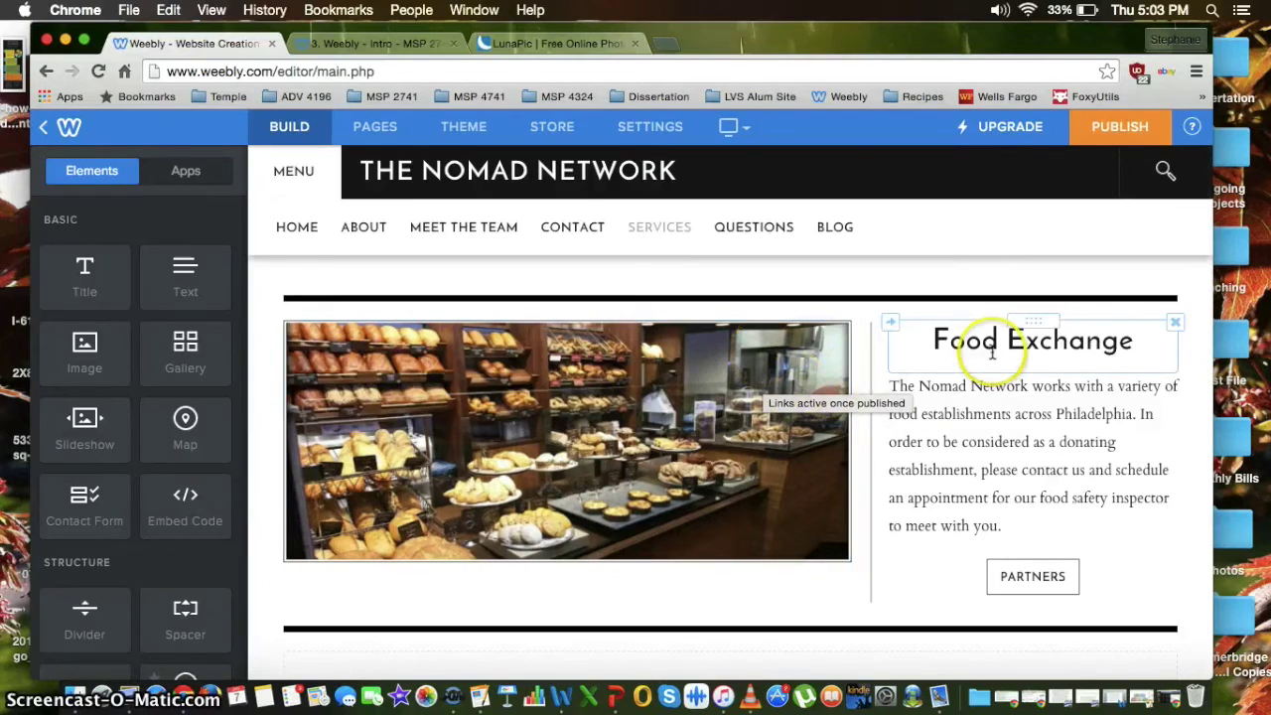
scroll(993, 348, down, 10)
scroll(993, 349, down, 4)
scroll(993, 349, up, 10)
click(1029, 453)
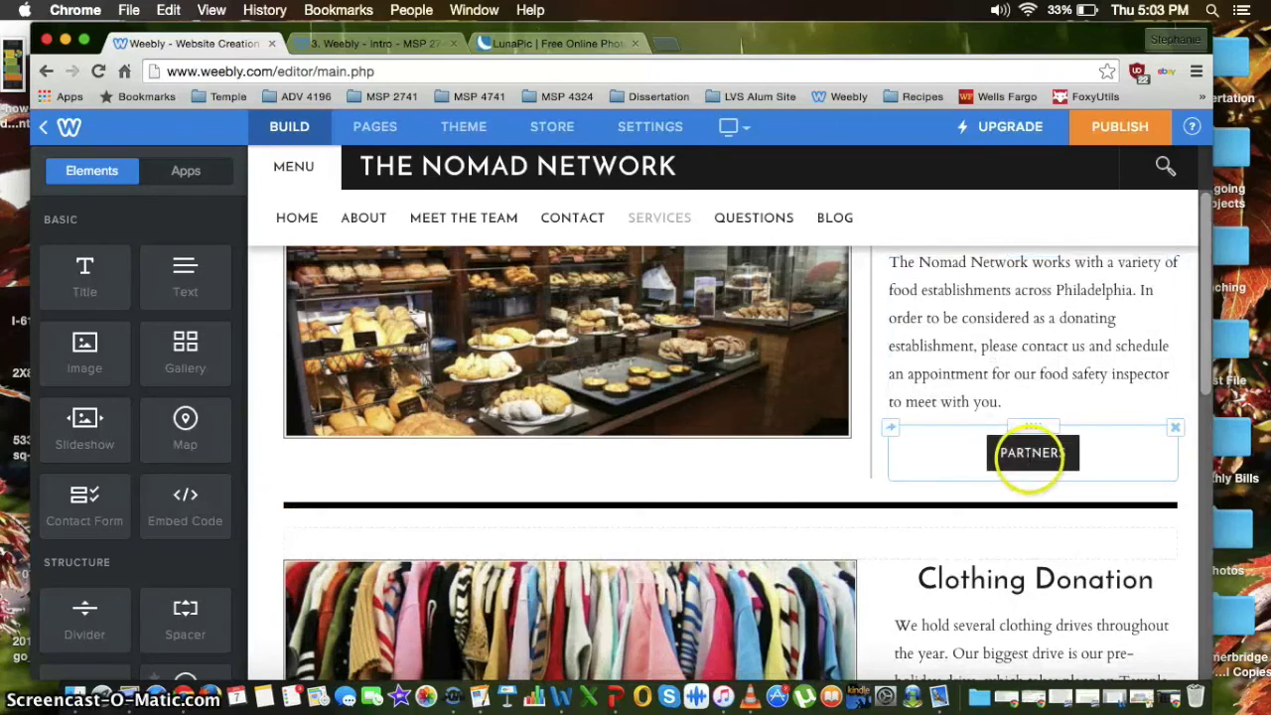
Step: Open the Partners button's link settings and try the Website URL option with the link opening in a new window
scroll(139, 516, down, 5)
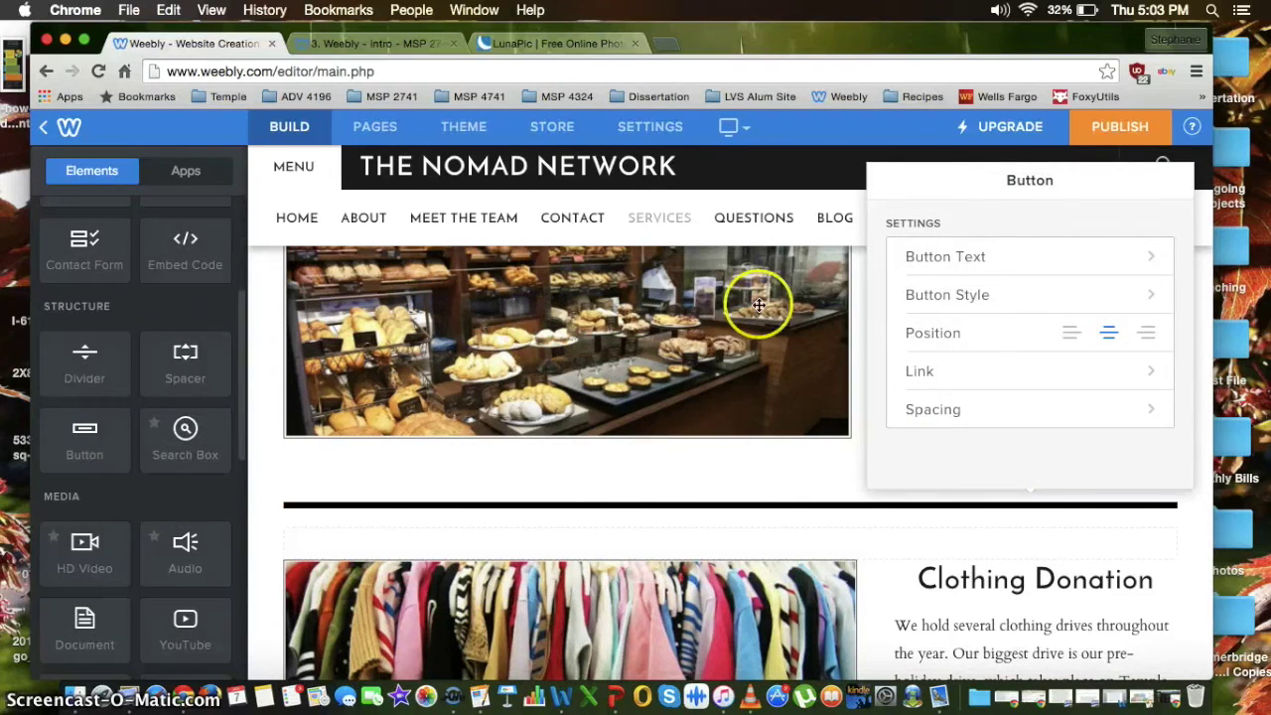
click(954, 369)
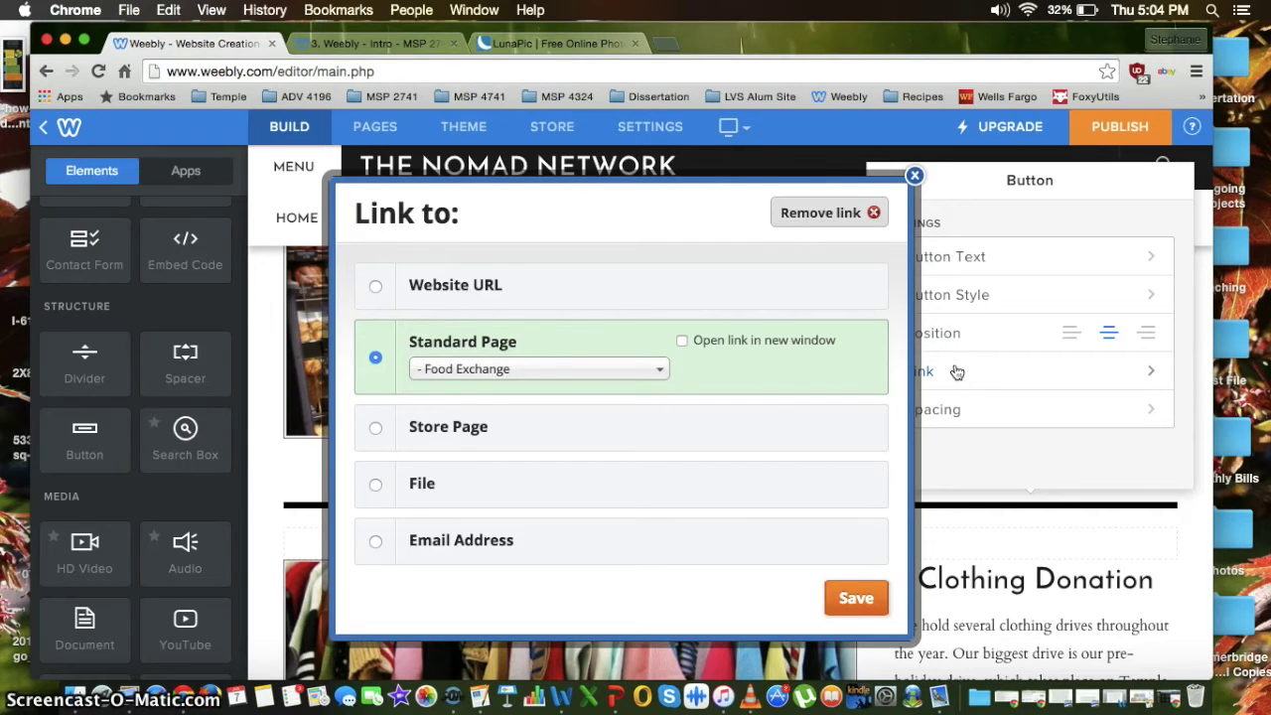
click(376, 288)
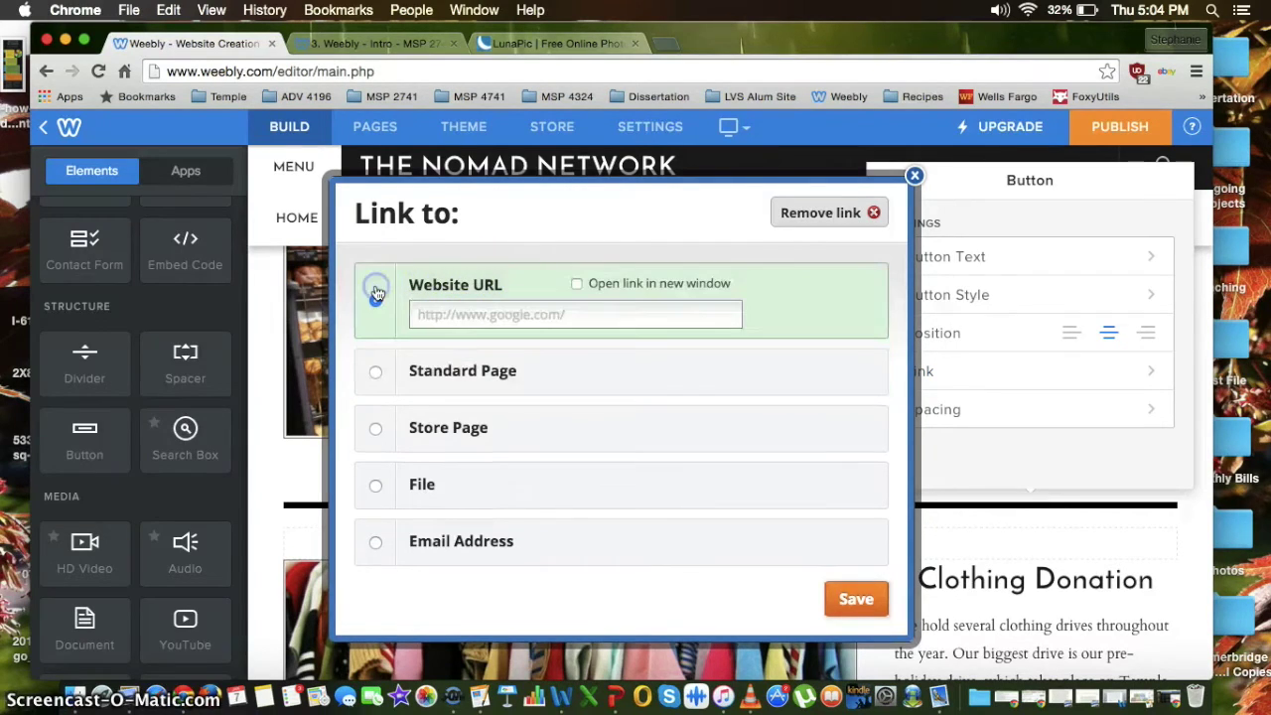
click(577, 285)
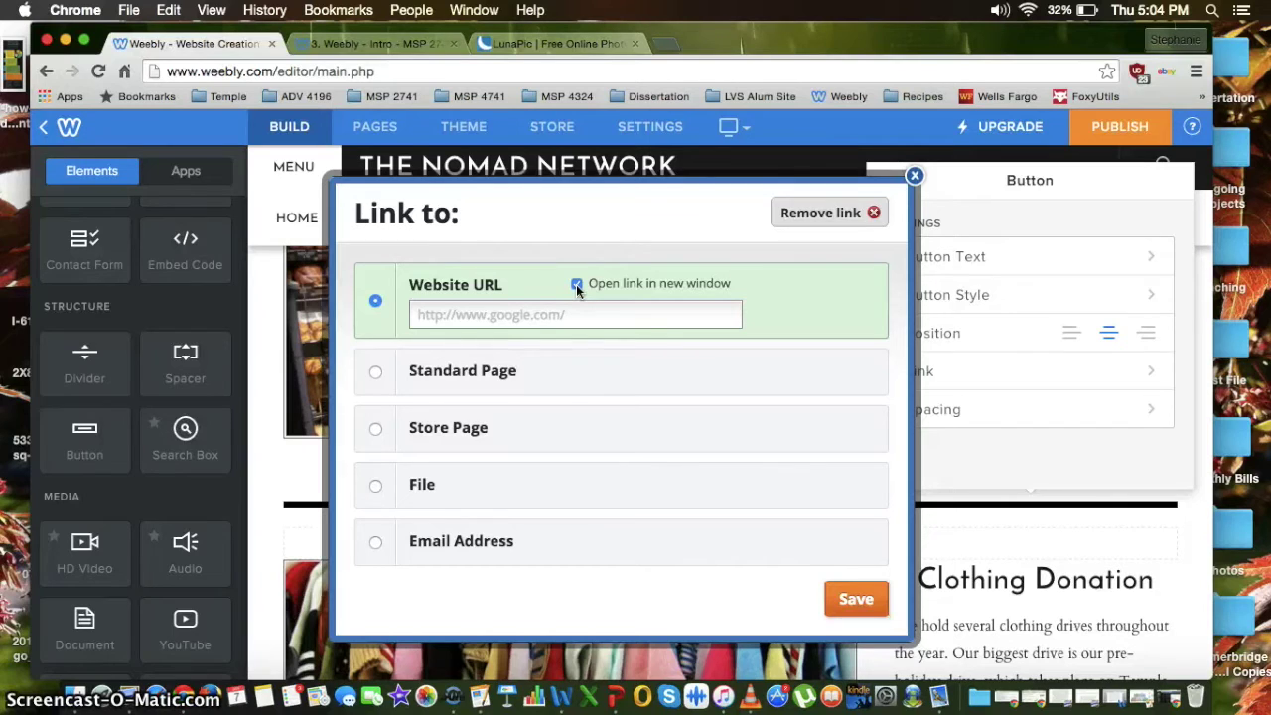
Step: Link the Partners button to the Food Exchange standard page, opening in a new window, and save the link
click(437, 376)
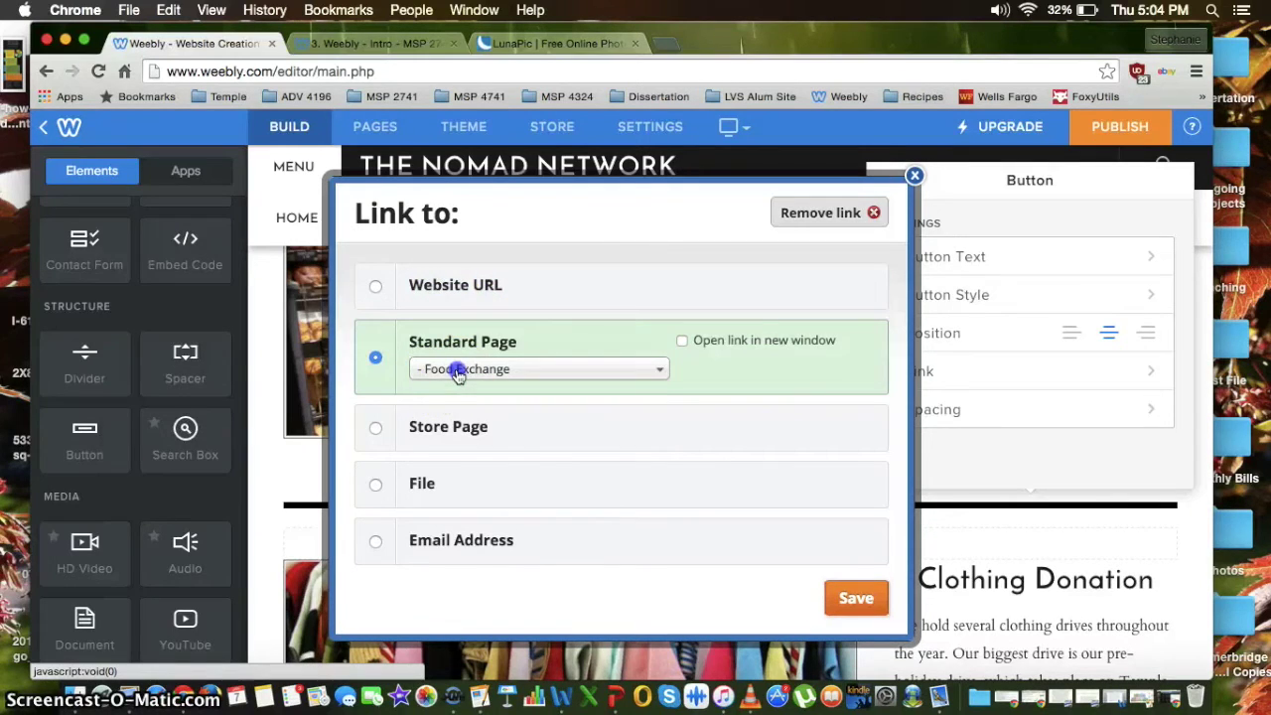
click(455, 369)
scroll(476, 508, down, 1)
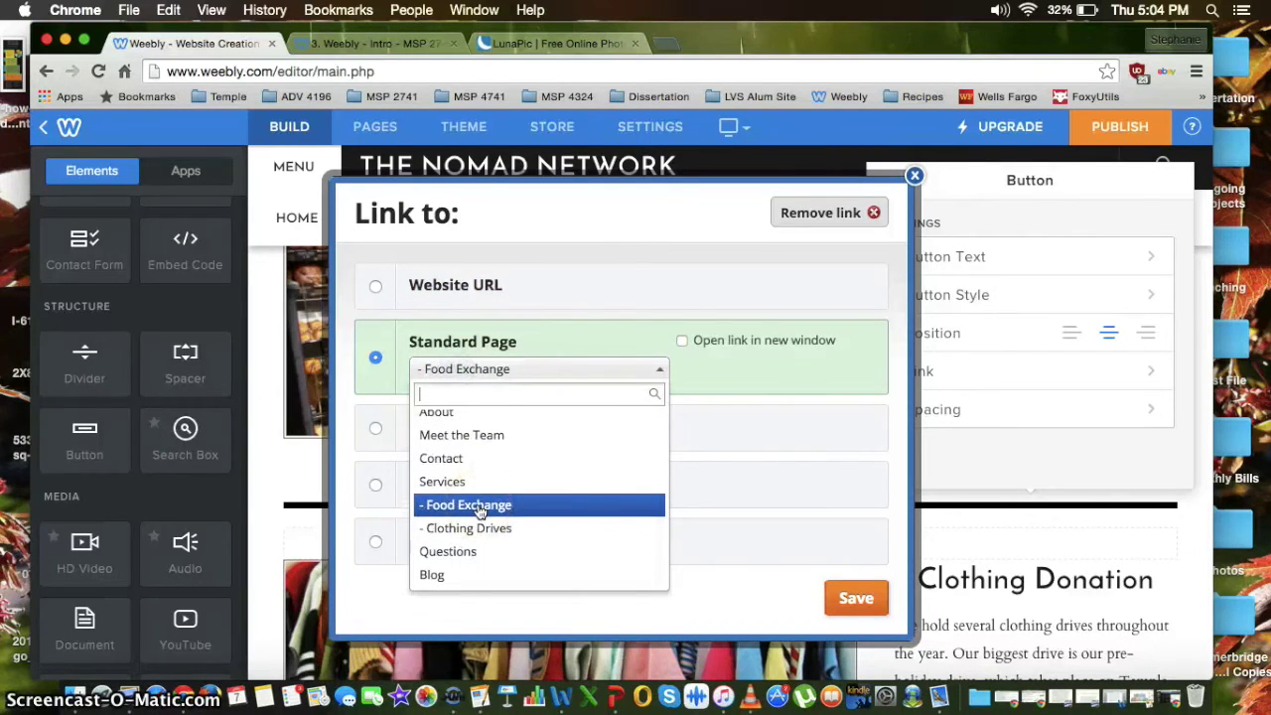
click(478, 506)
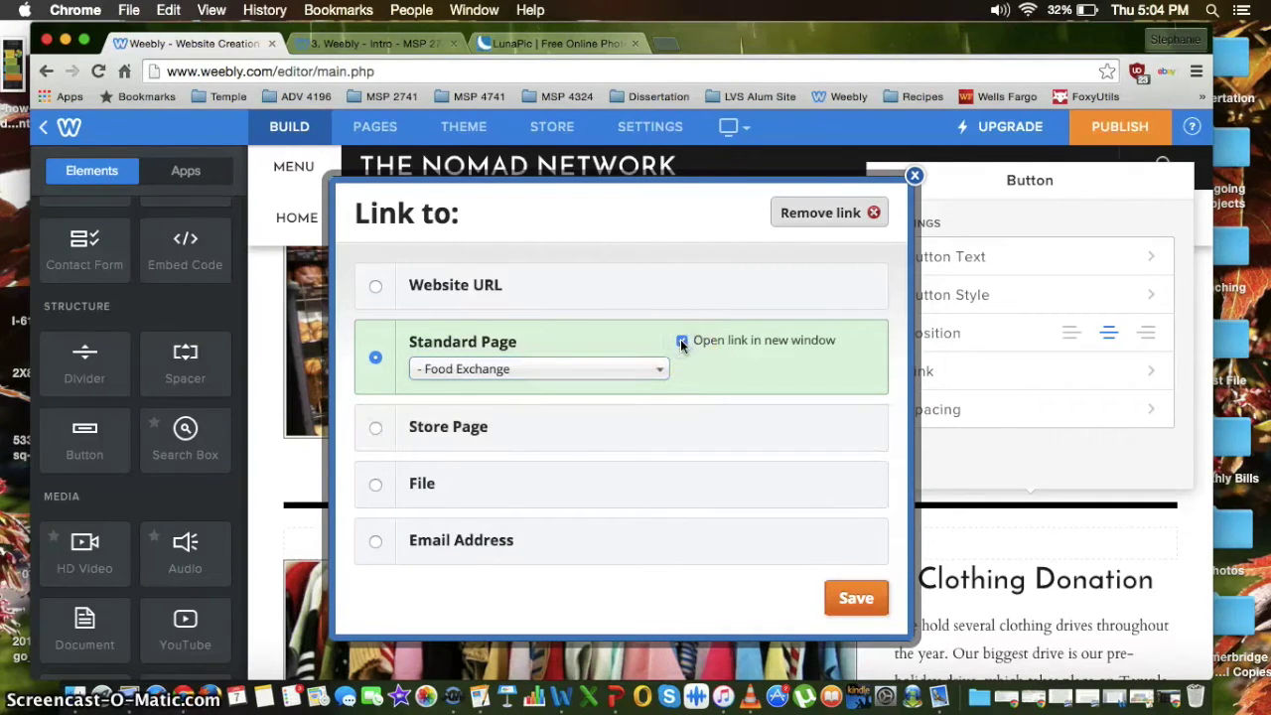
click(856, 598)
click(797, 473)
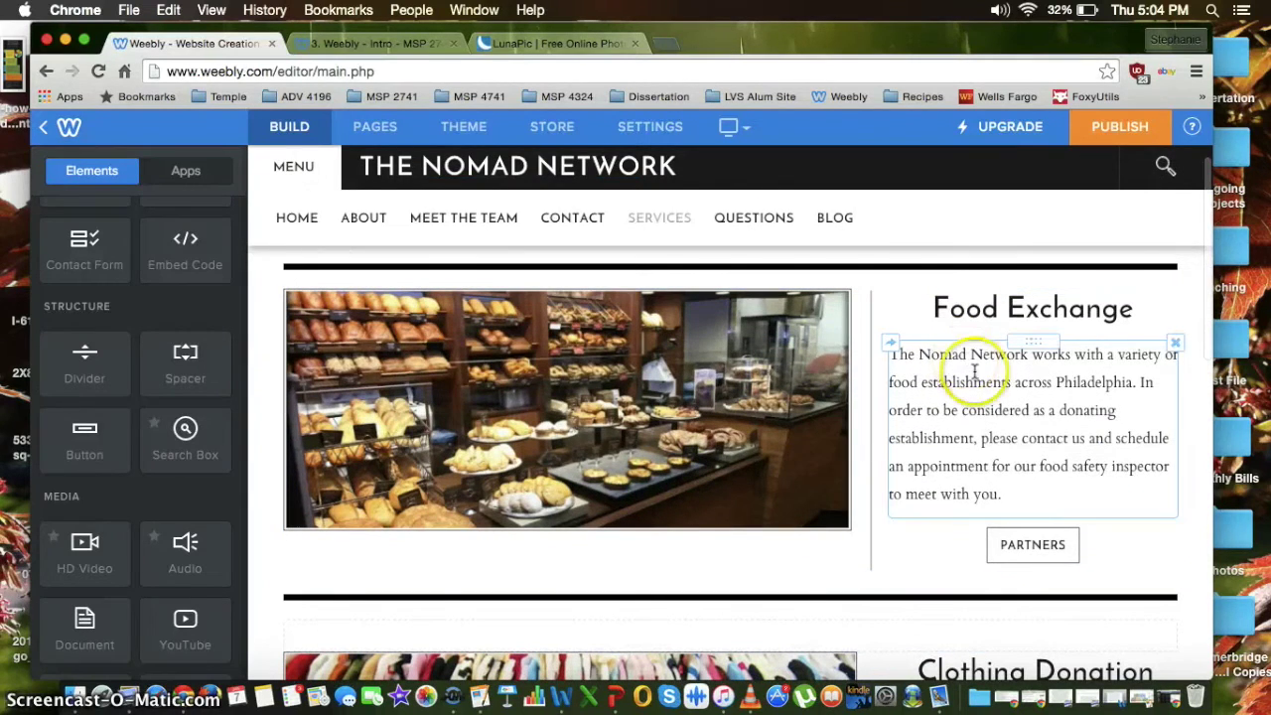
Step: Review the Services subpages in the site navigation and the page's Food Exchange, Clothing Donation and Medical Care sections
mouse_move(649, 228)
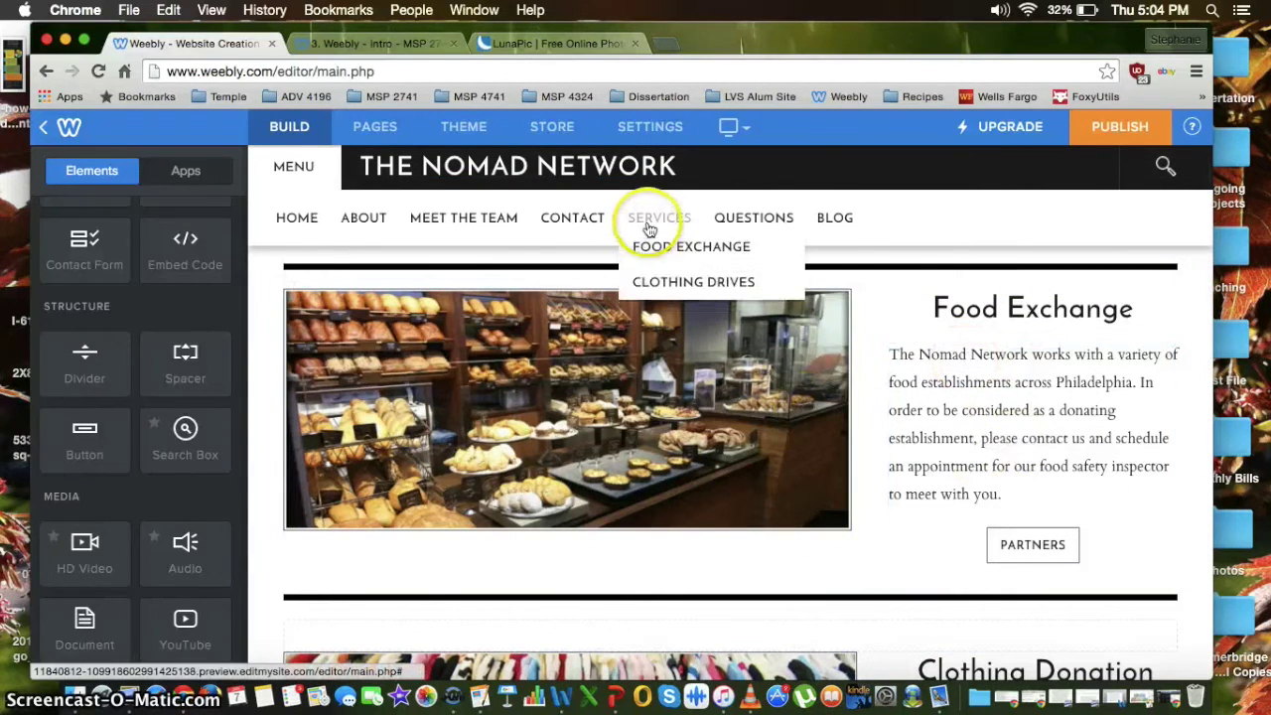
scroll(697, 387, down, 7)
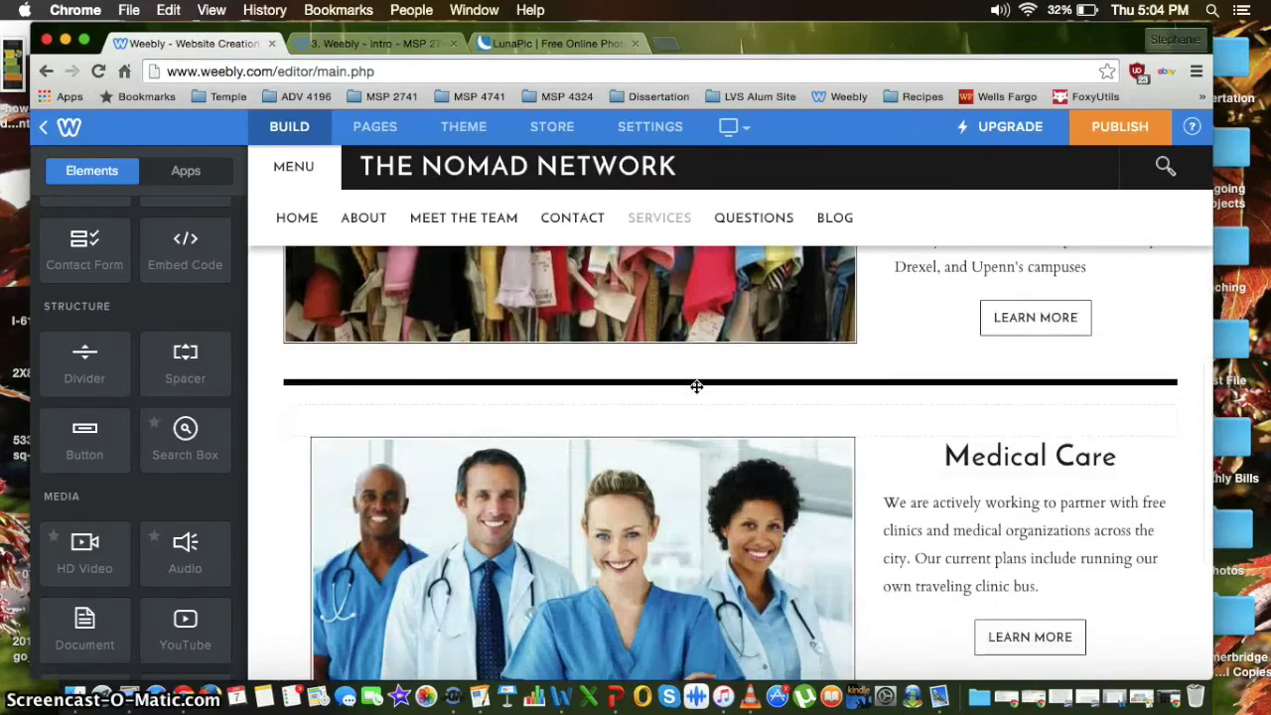
scroll(697, 387, up, 3)
scroll(697, 387, up, 4)
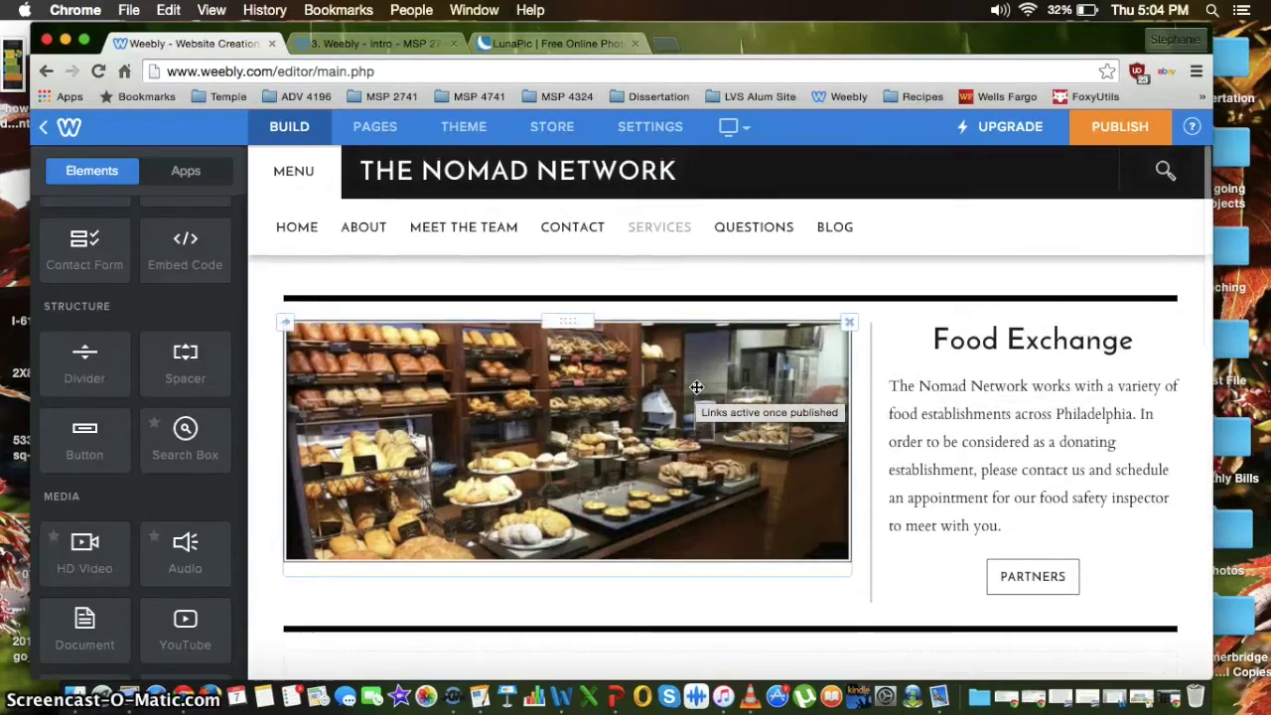
scroll(697, 387, down, 3)
click(837, 340)
scroll(837, 340, down, 5)
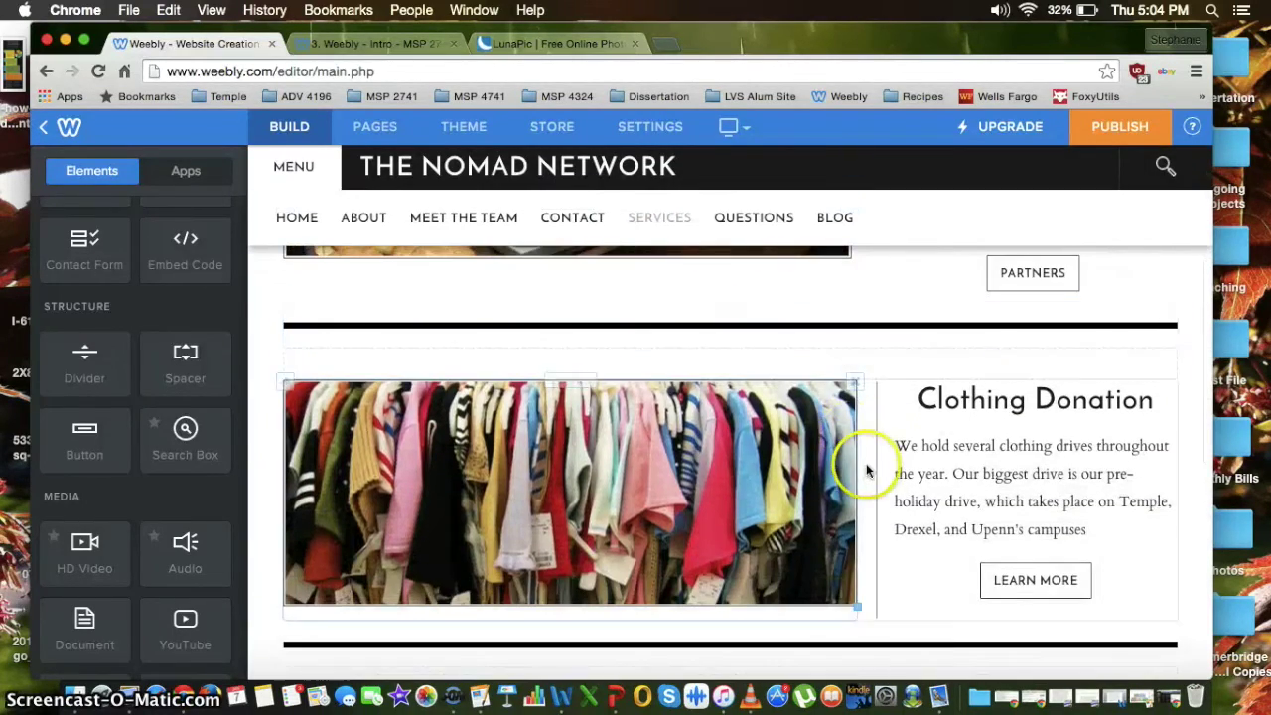
scroll(724, 420, up, 5)
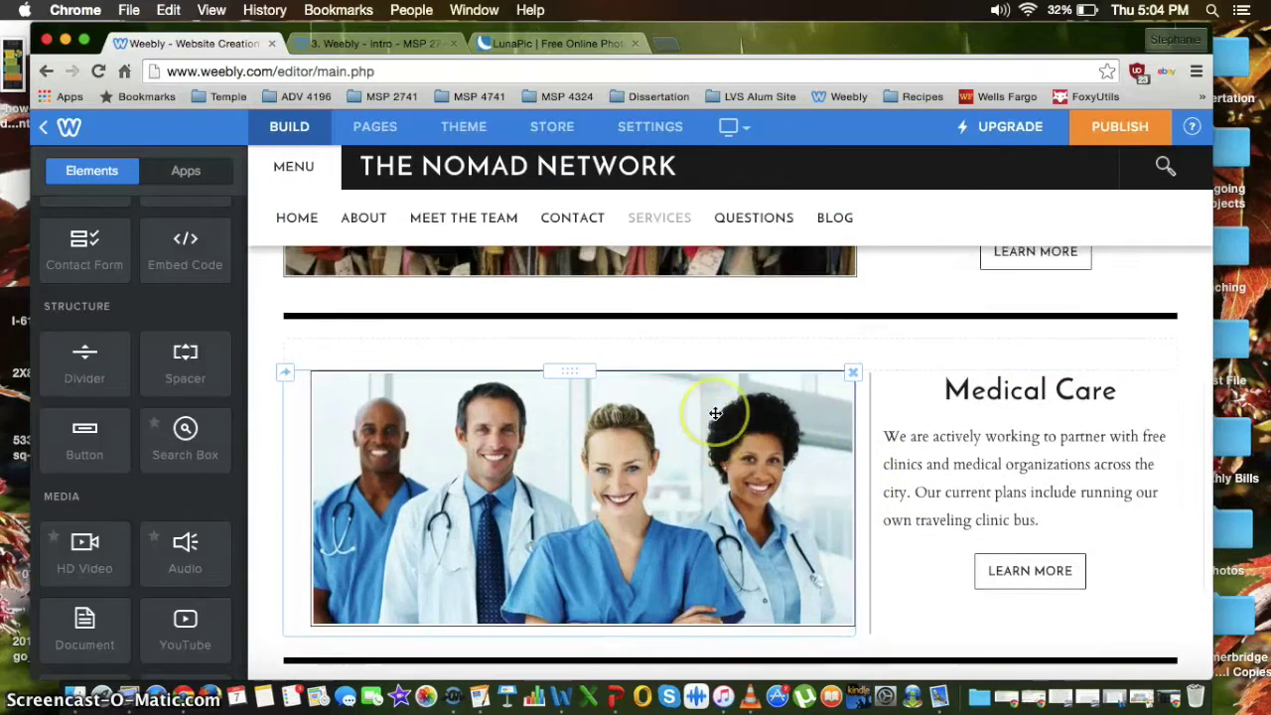
Step: Open the Clothing Donation photo in the image editor, check its pixel size, and cancel without saving
click(768, 530)
click(581, 220)
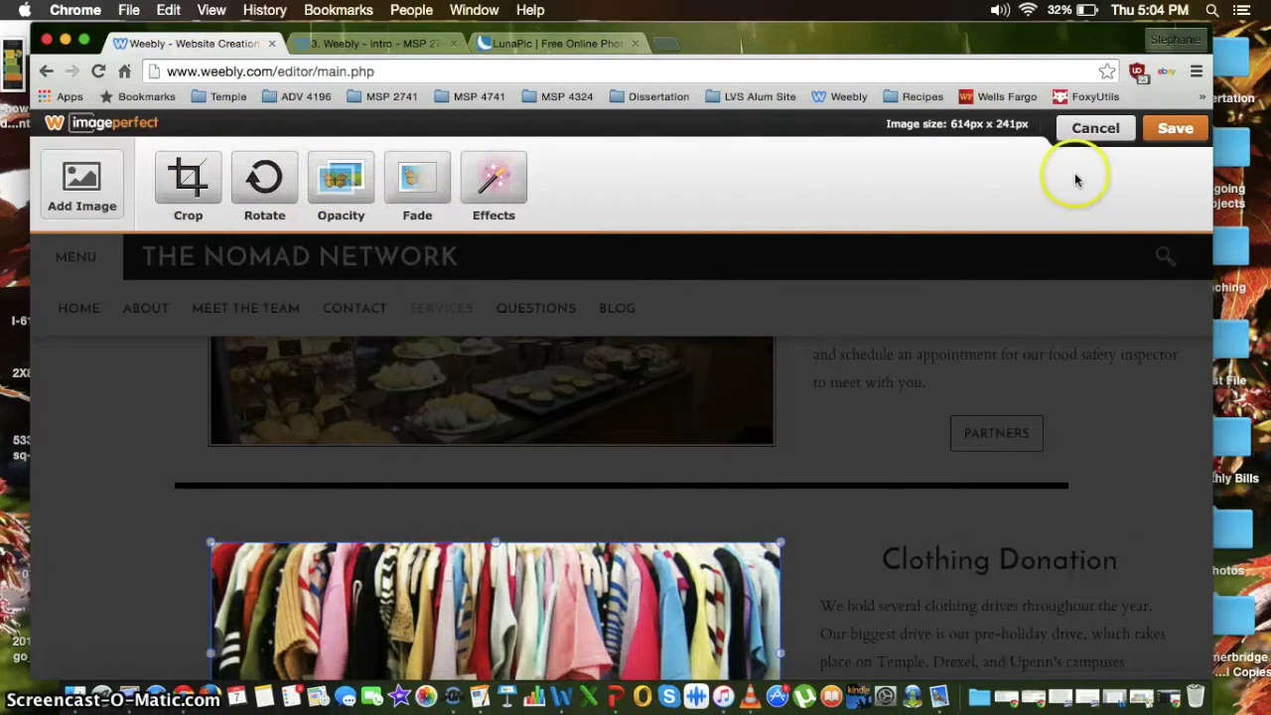
click(1092, 129)
Step: Examine the Clothing Donation photo's advanced settings for border colour and border thickness, then close the image options
scroll(547, 368, down, 3)
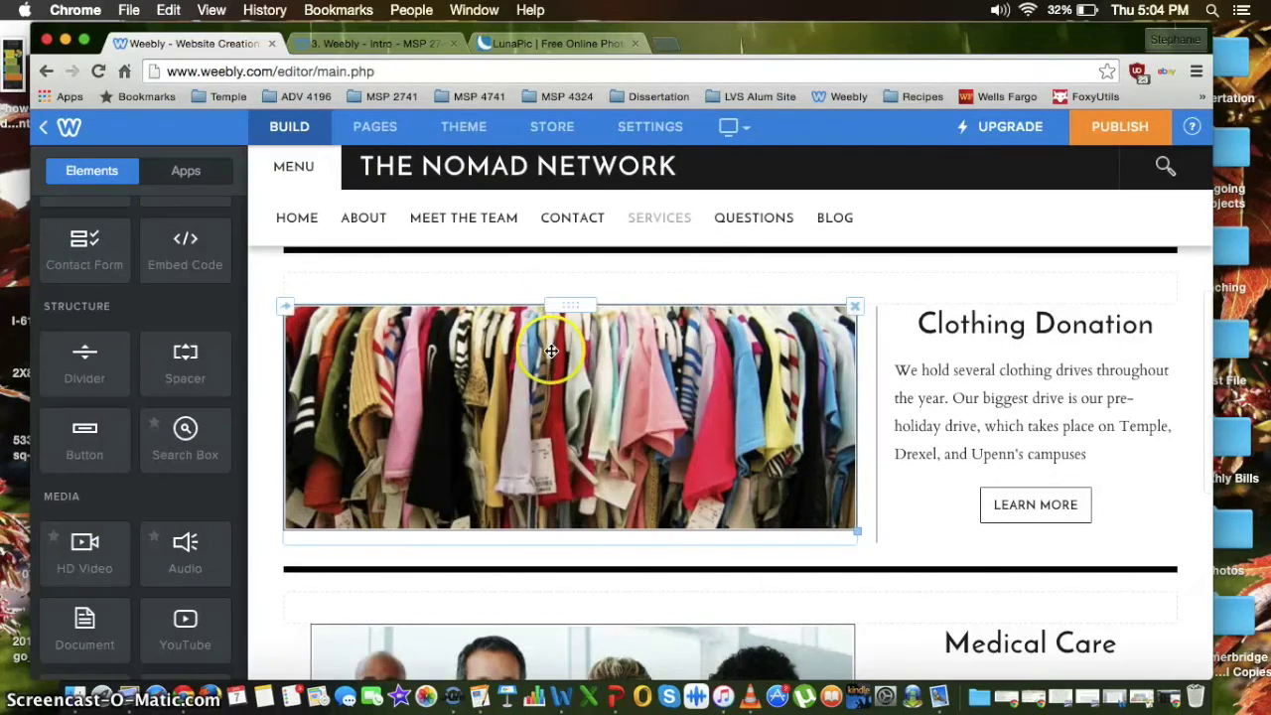
click(484, 419)
scroll(484, 419, down, 3)
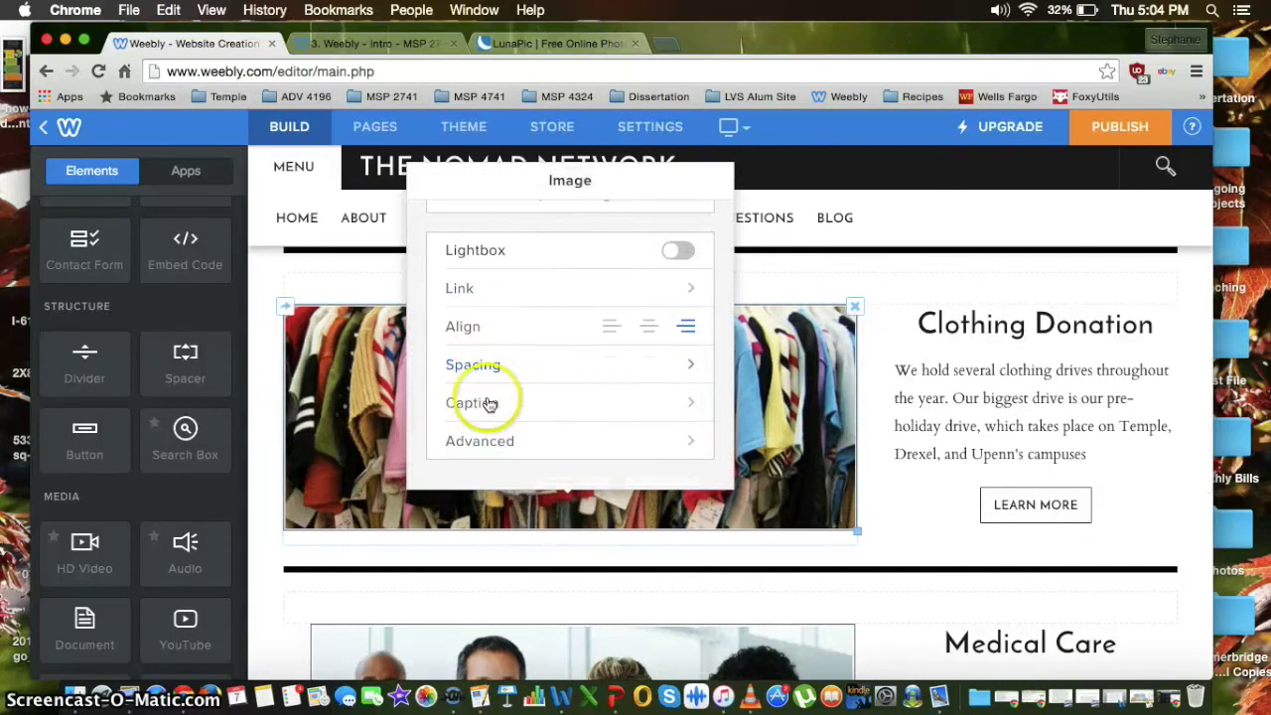
click(490, 442)
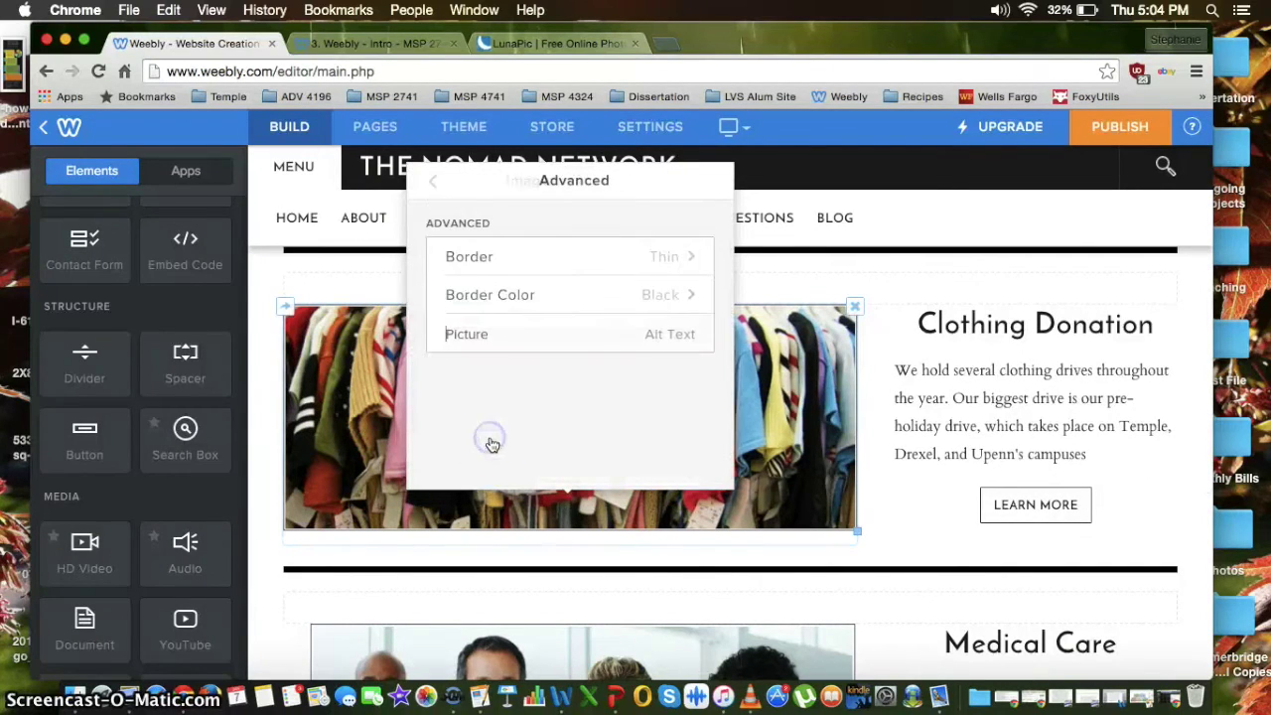
click(501, 298)
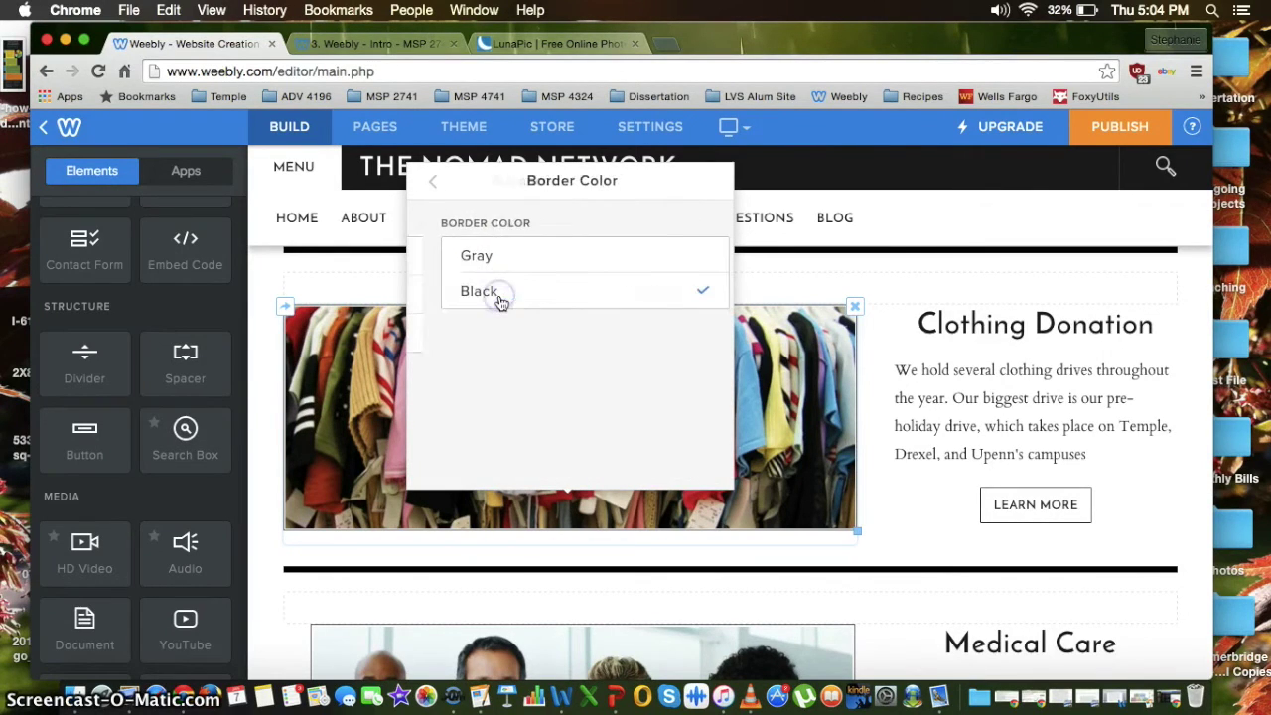
click(437, 185)
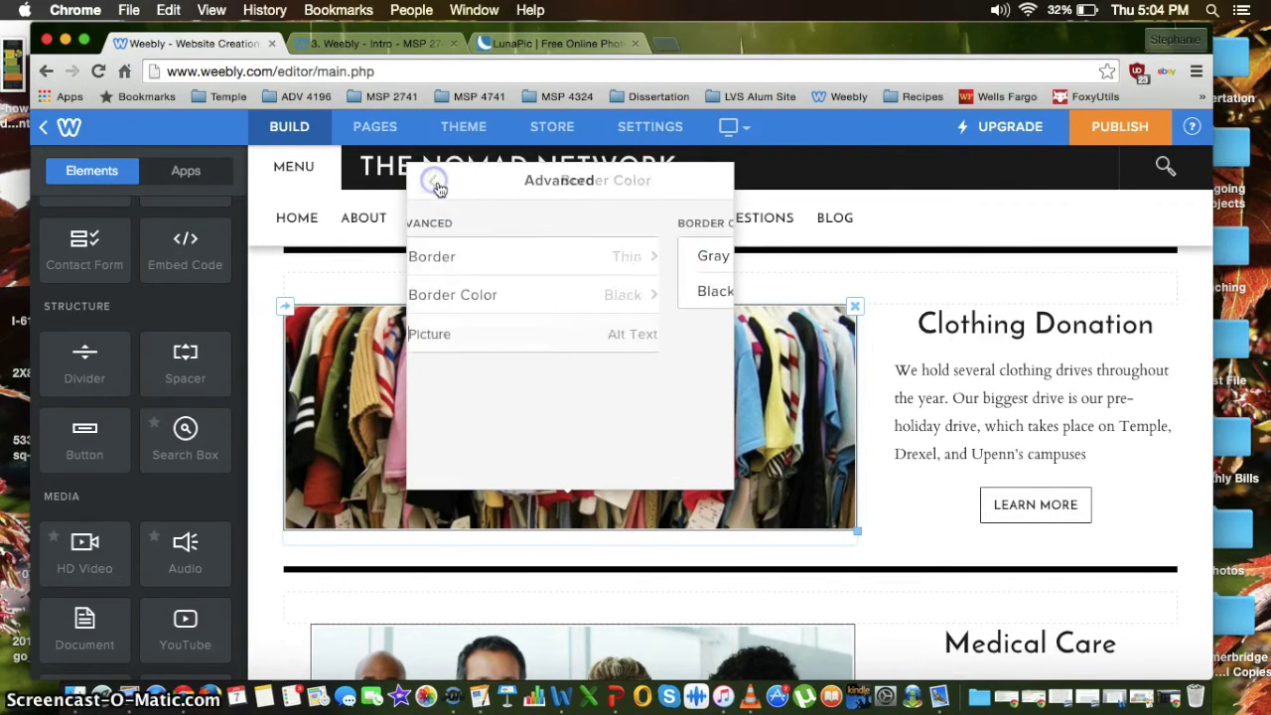
click(547, 255)
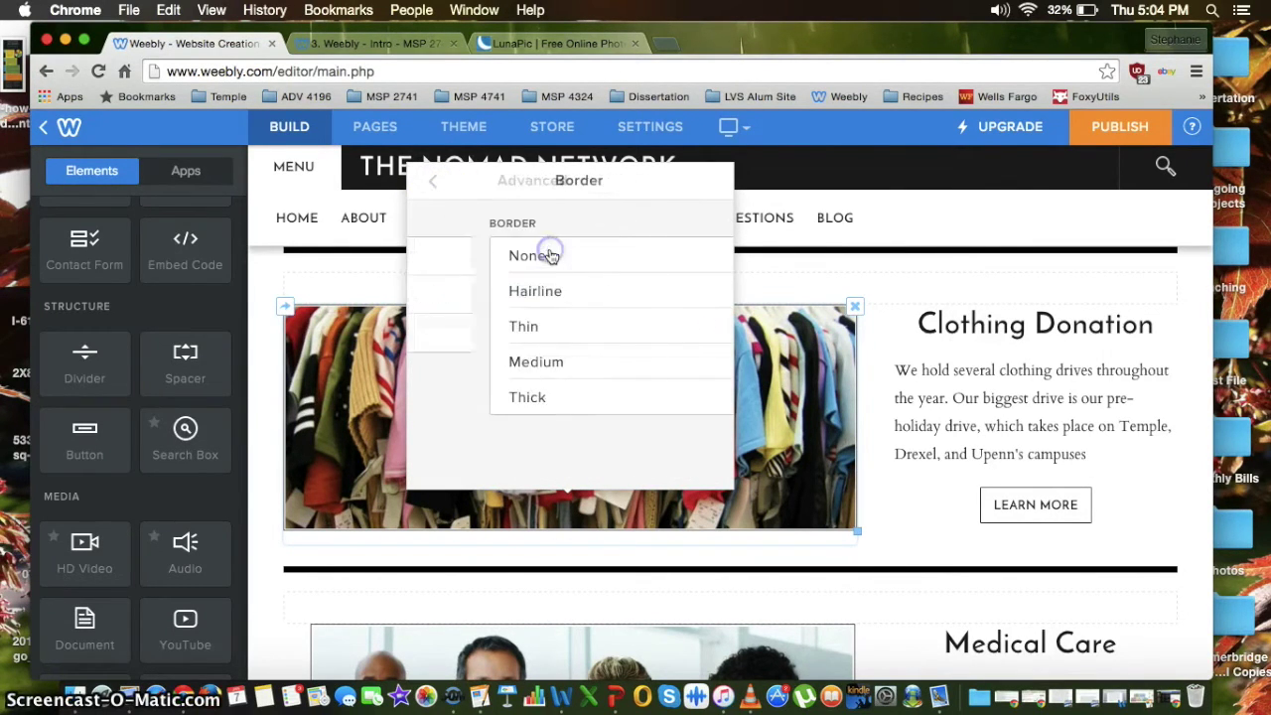
click(434, 189)
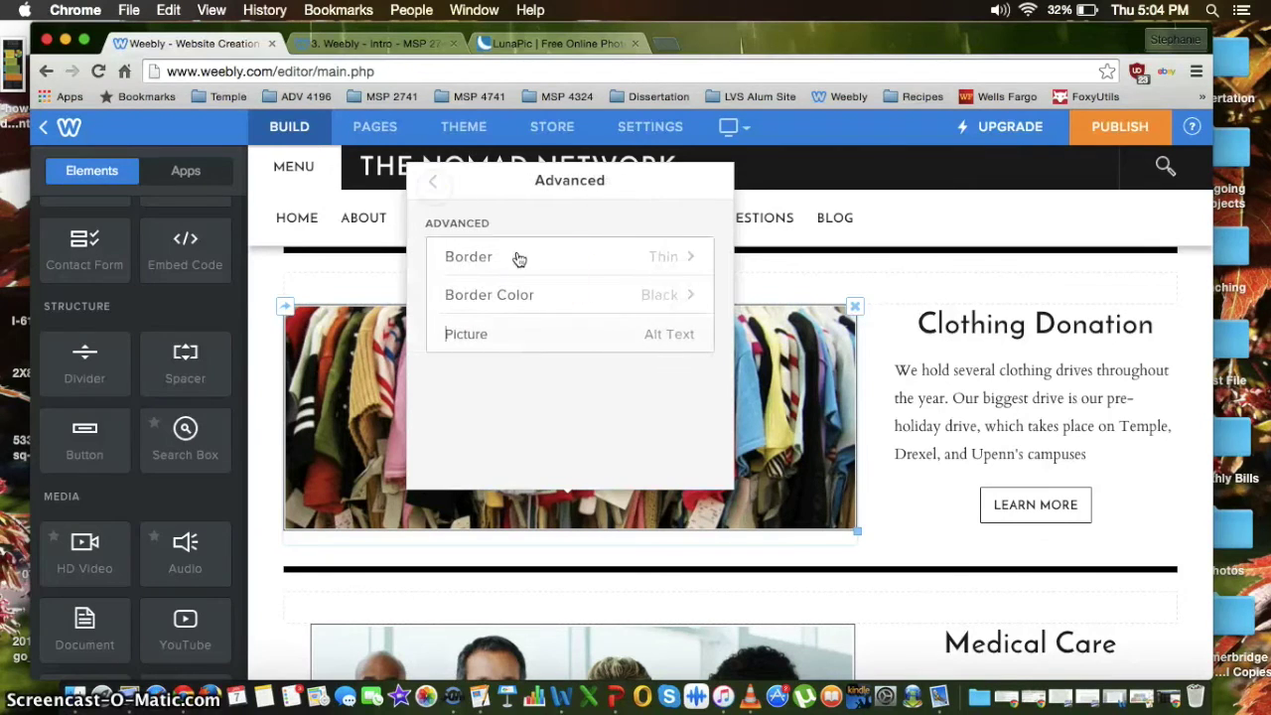
click(434, 189)
click(934, 226)
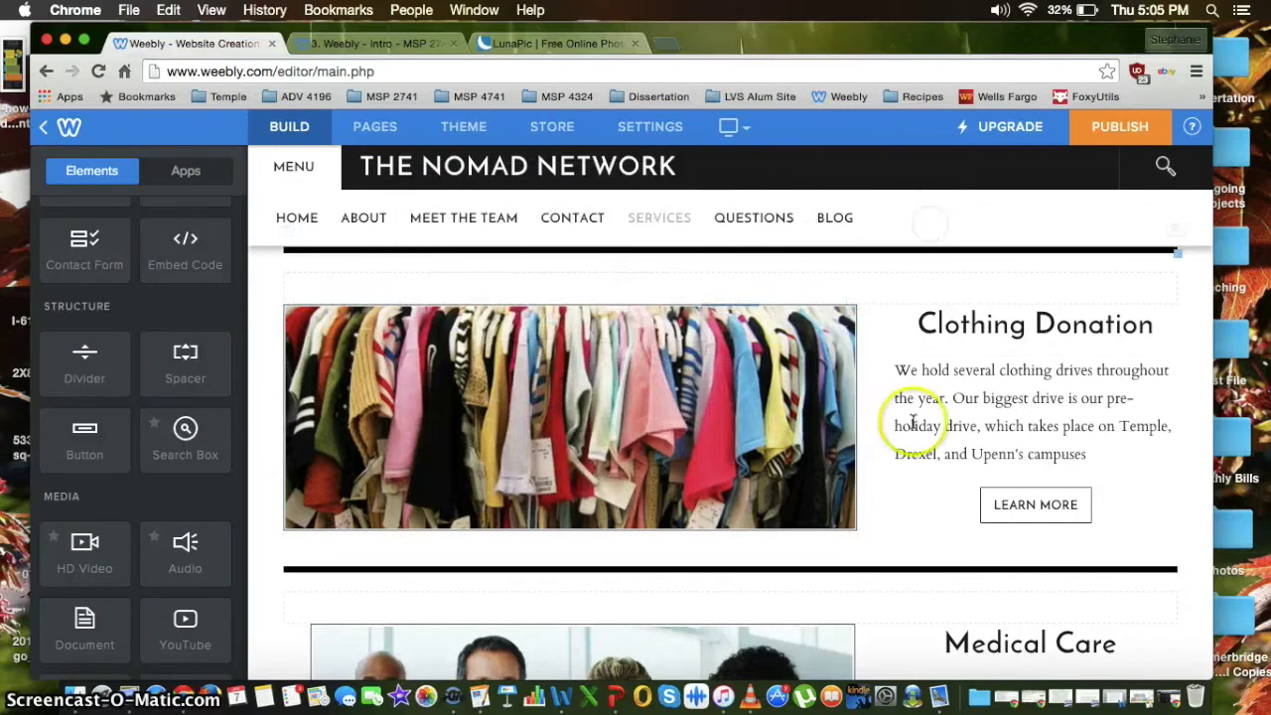
Step: Open the Food Exchange subpage under Services and review its Seasonal Donors column and introductory text
scroll(912, 422, up, 5)
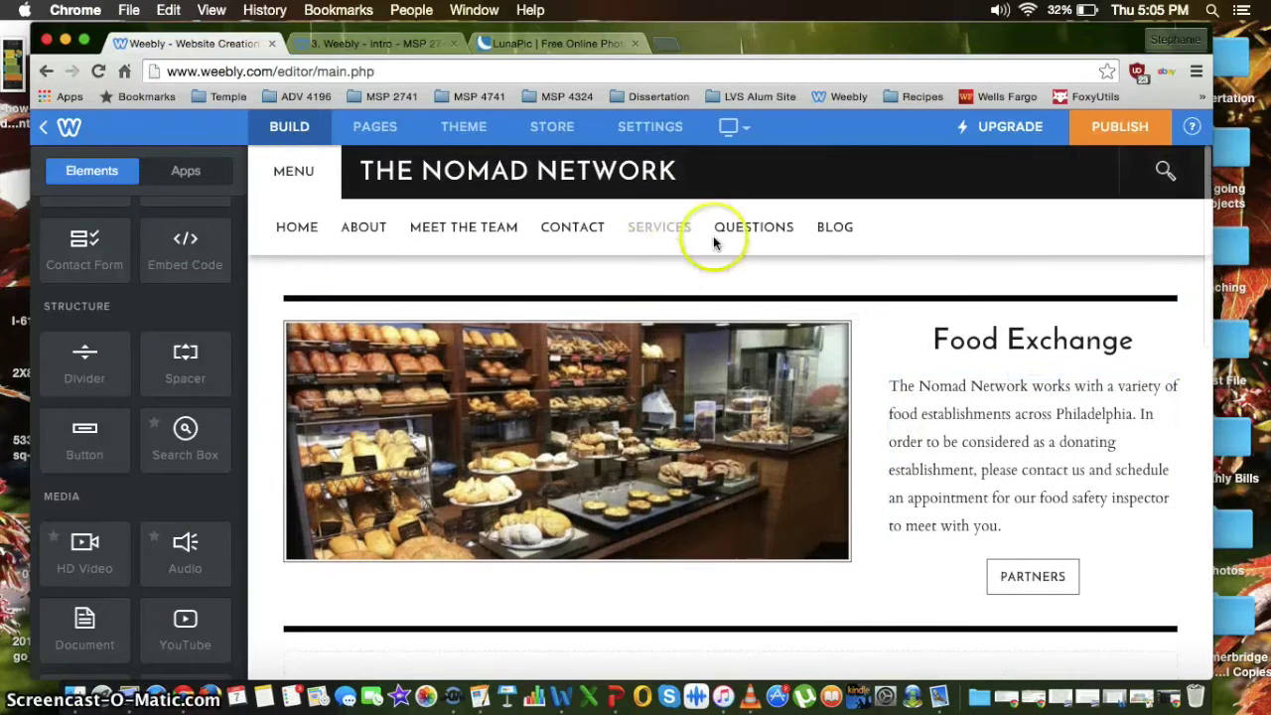
mouse_move(661, 236)
click(662, 260)
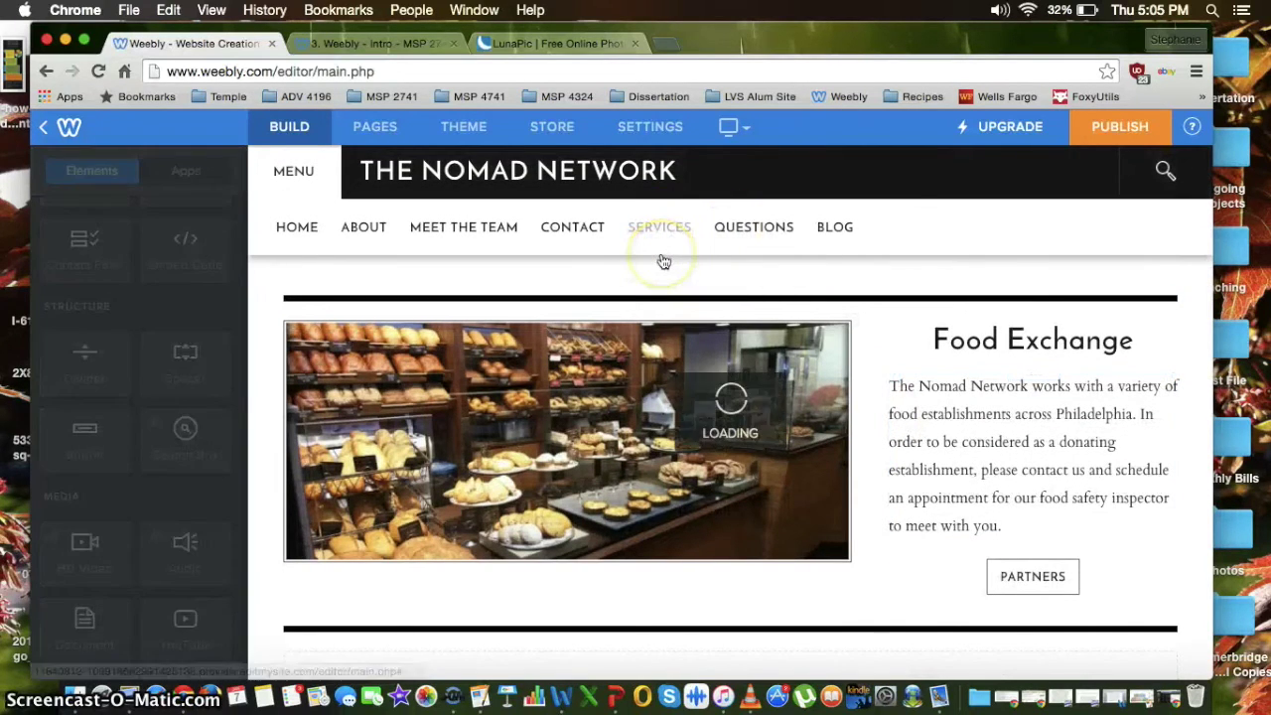
scroll(874, 417, down, 1)
scroll(875, 417, down, 4)
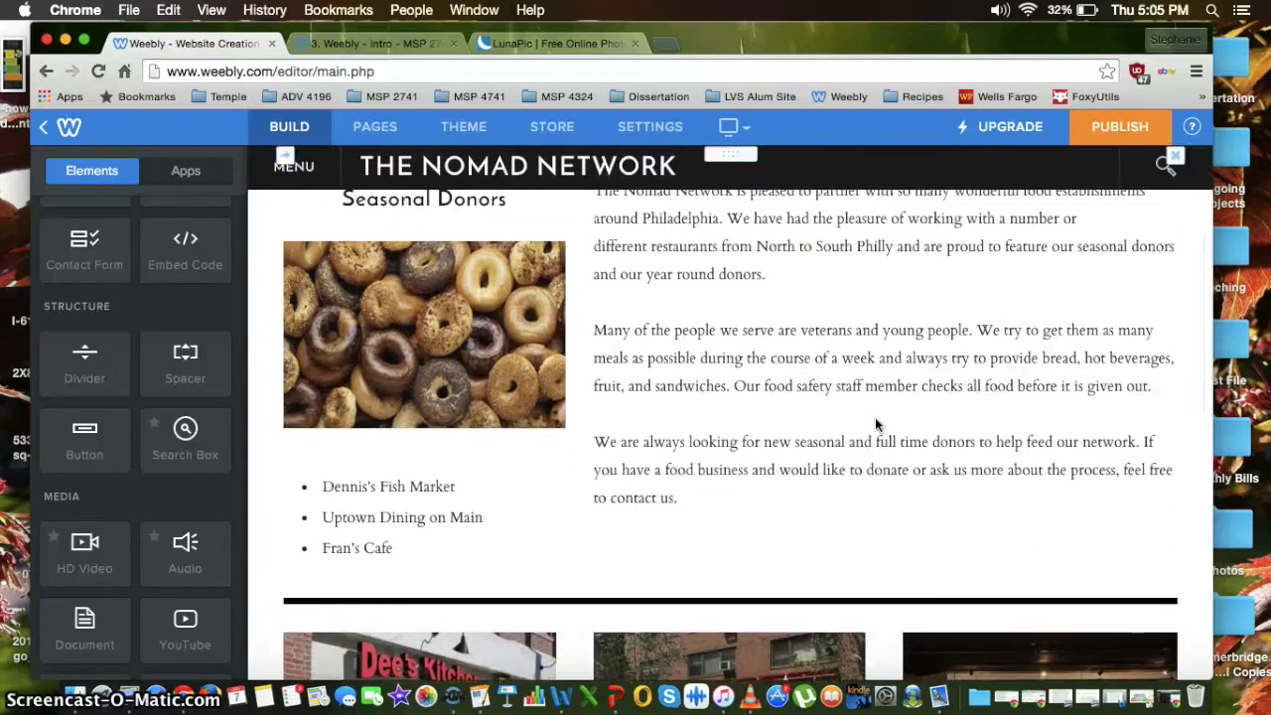
scroll(875, 417, up, 1)
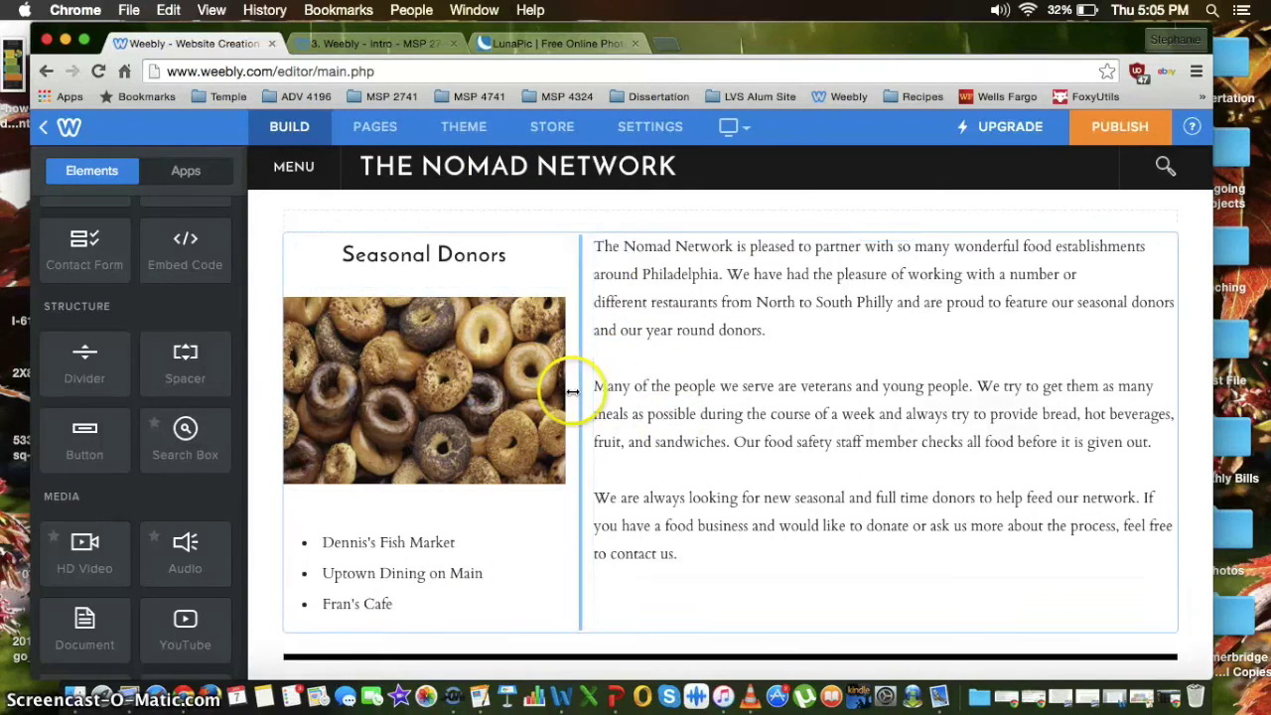
Step: Review the photos, descriptions, maps and menu buttons of the Food Exchange page's three partner columns, and select the Dee's Menu button
scroll(570, 389, down, 5)
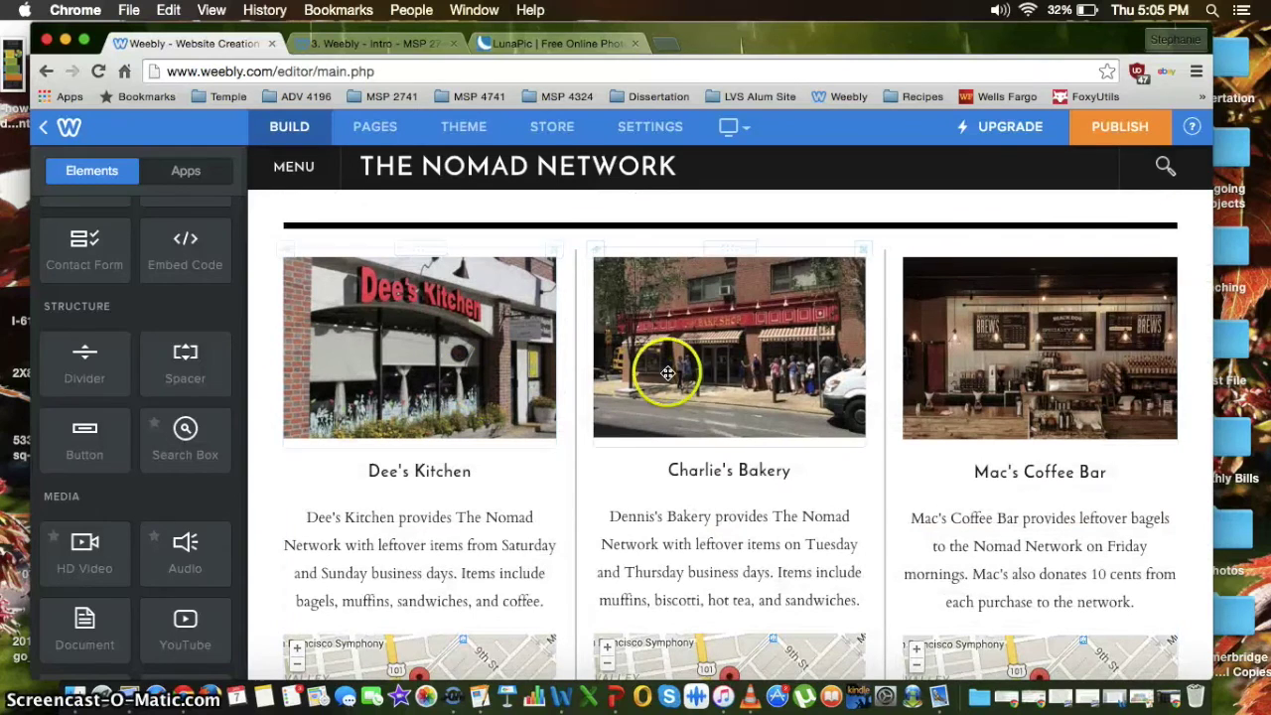
scroll(959, 358, down, 1)
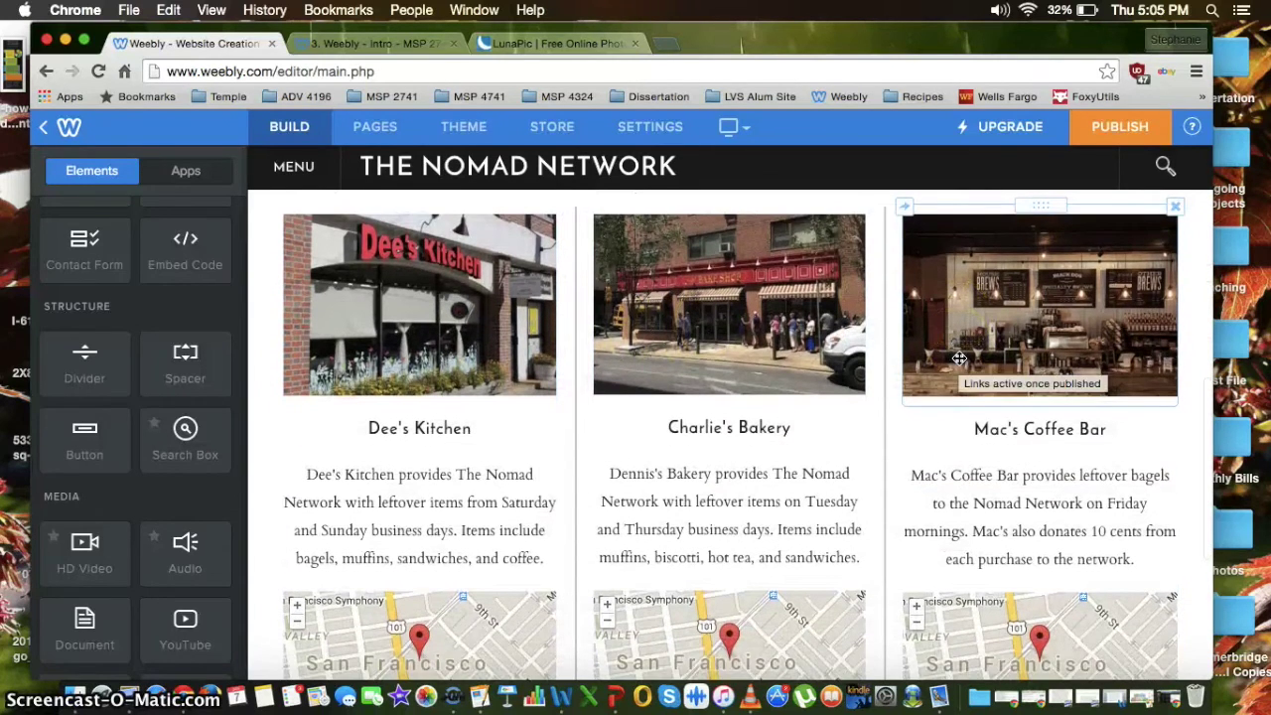
scroll(959, 358, down, 2)
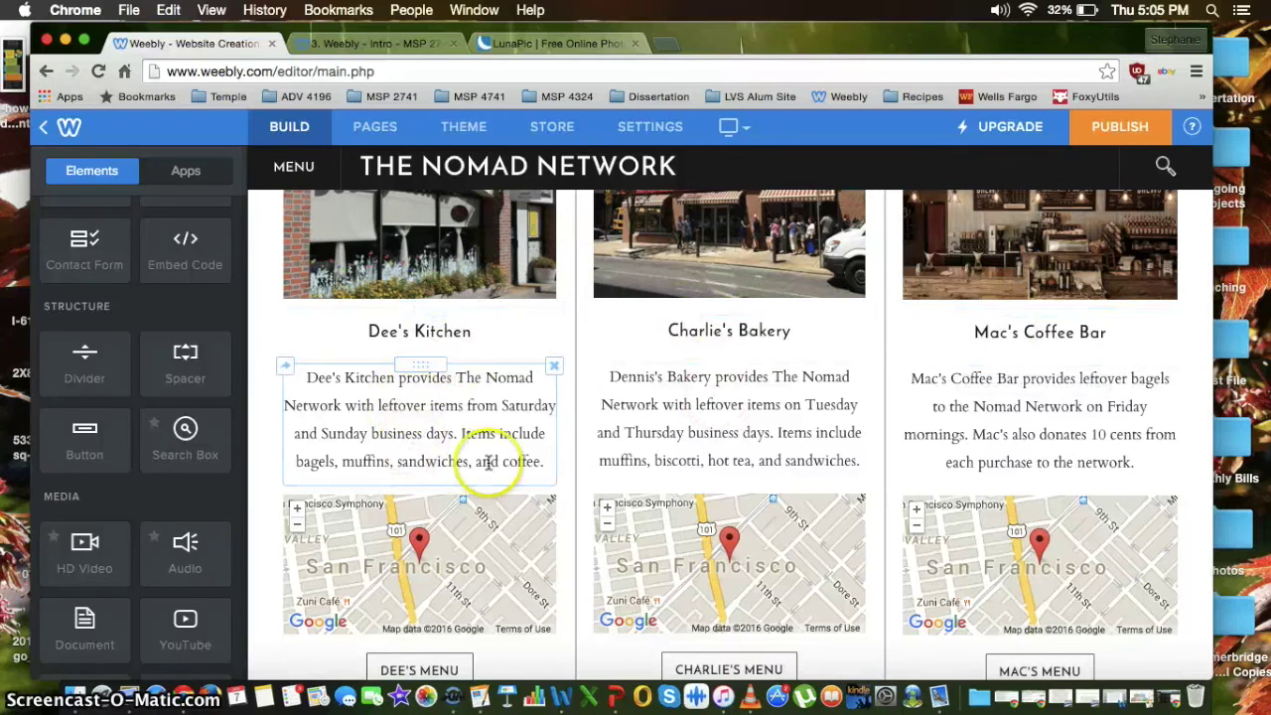
scroll(775, 442, down, 5)
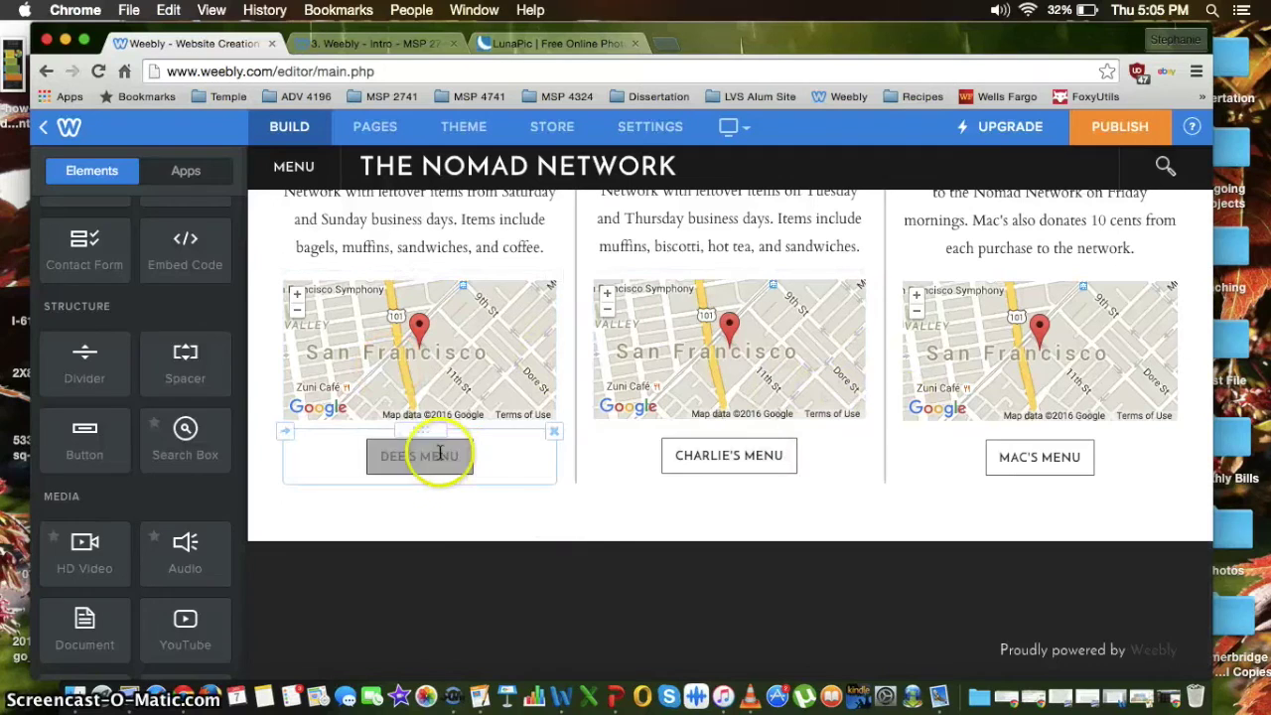
scroll(438, 454, up, 3)
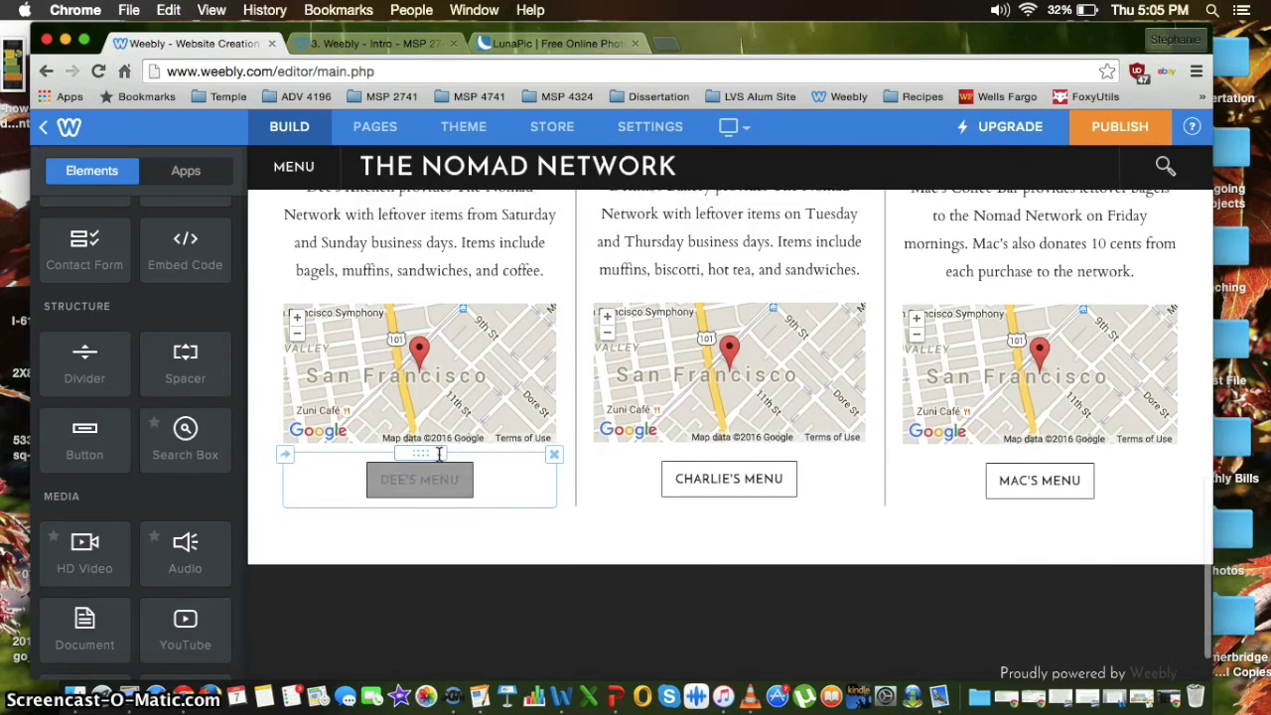
scroll(438, 453, up, 6)
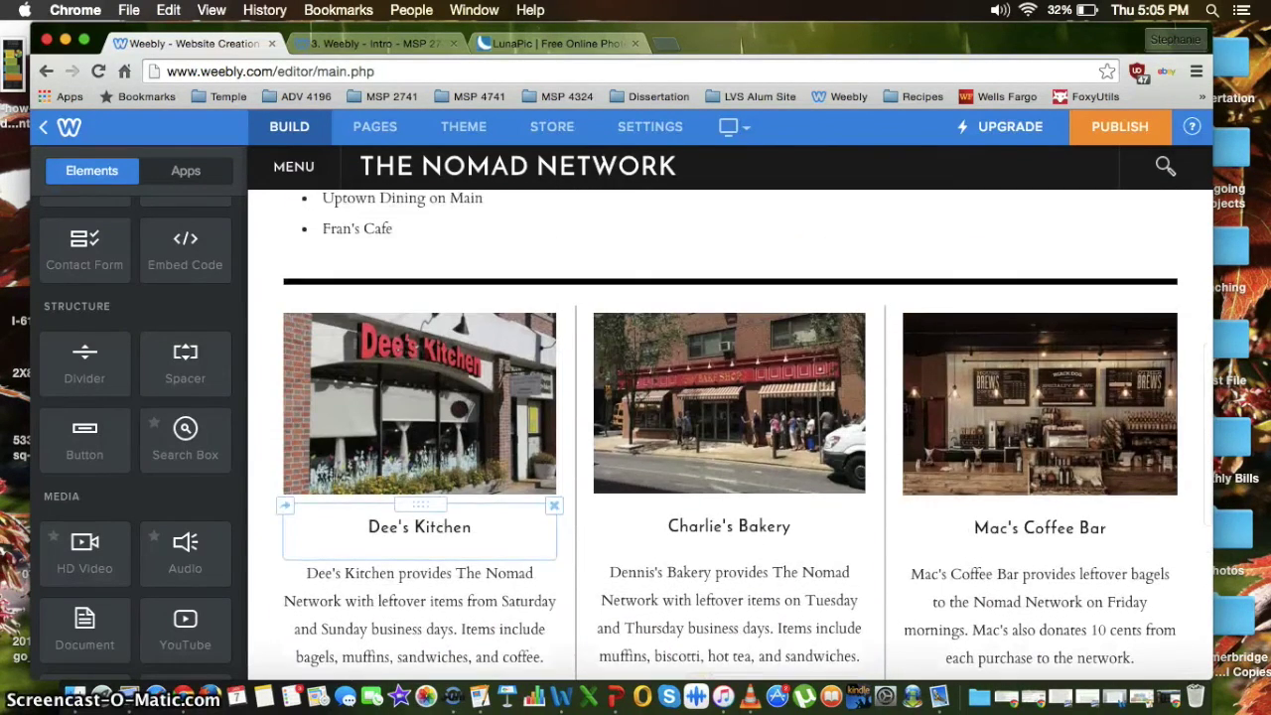
scroll(437, 454, down, 1)
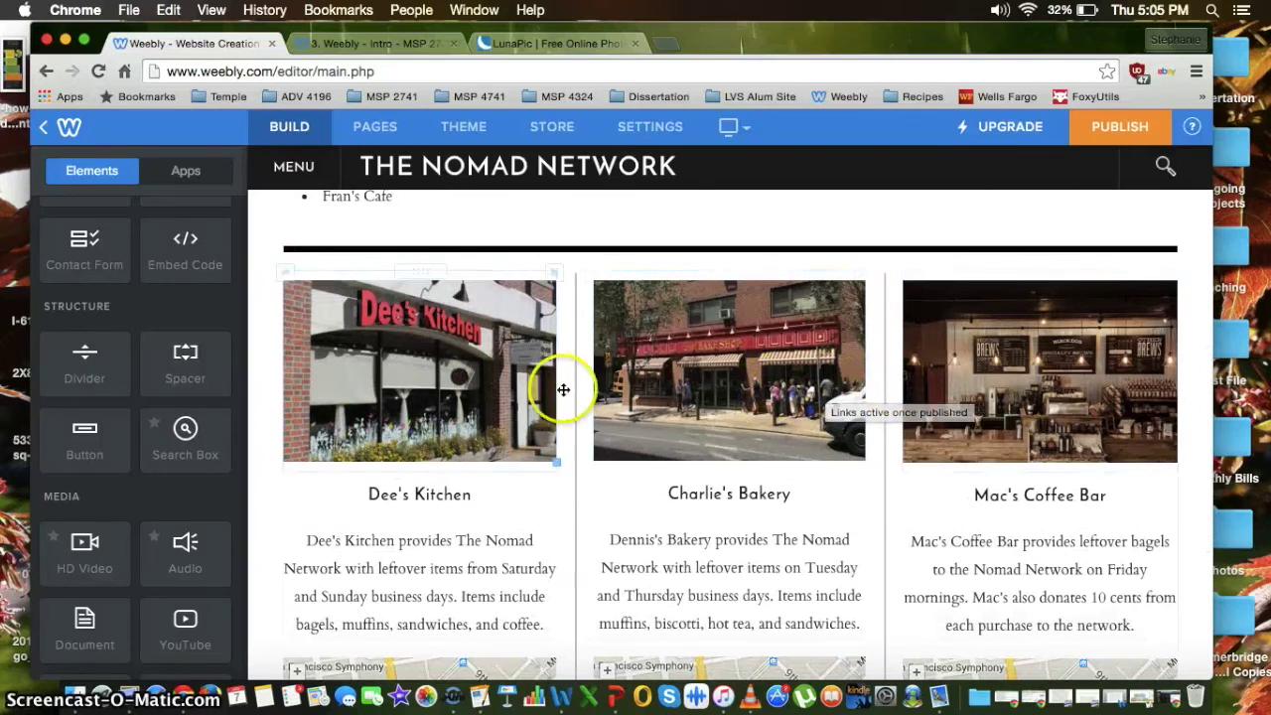
scroll(425, 388, down, 5)
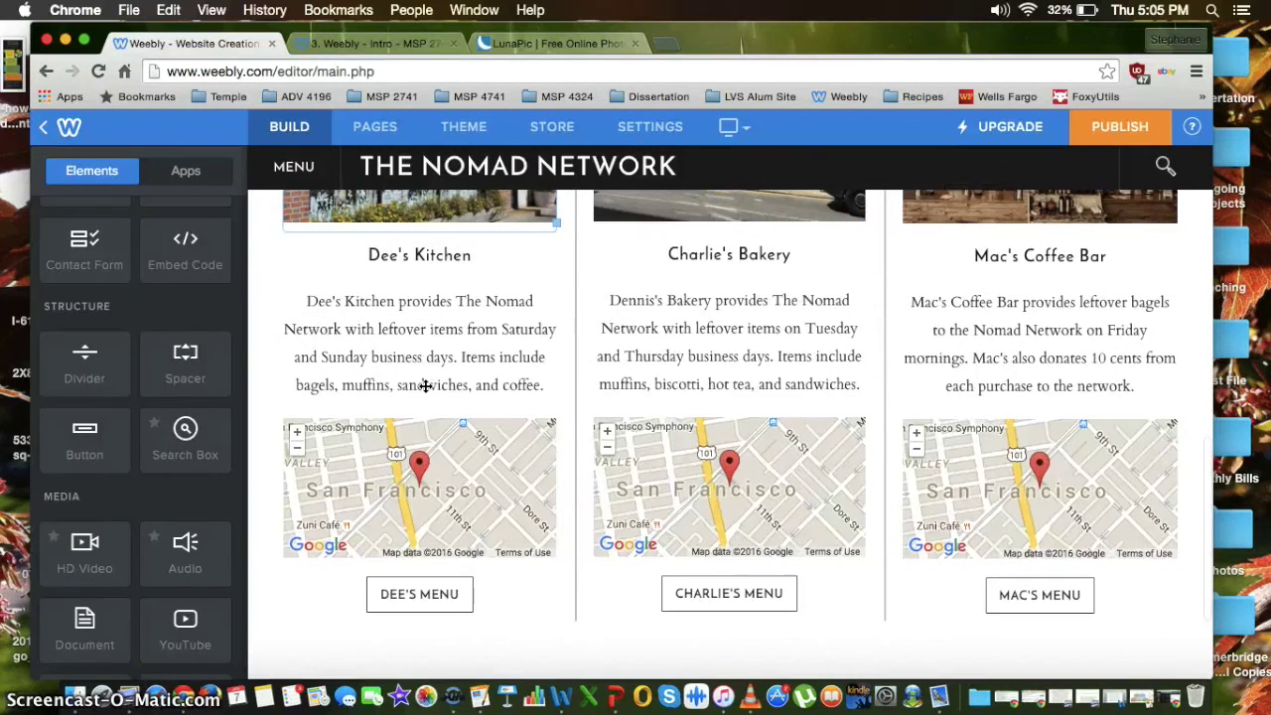
click(417, 592)
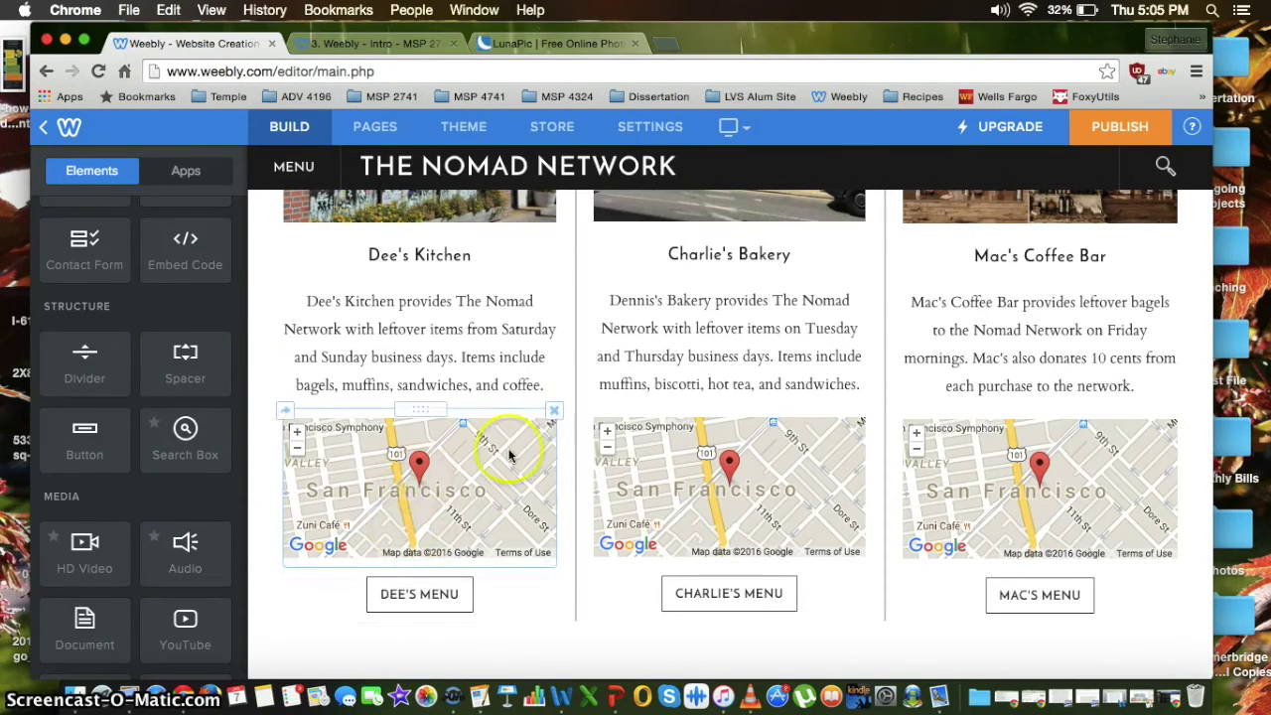
Step: Examine the social icons below the Food Exchange Partners heading and find the Social Icons element in the editor's element list
scroll(509, 455, up, 10)
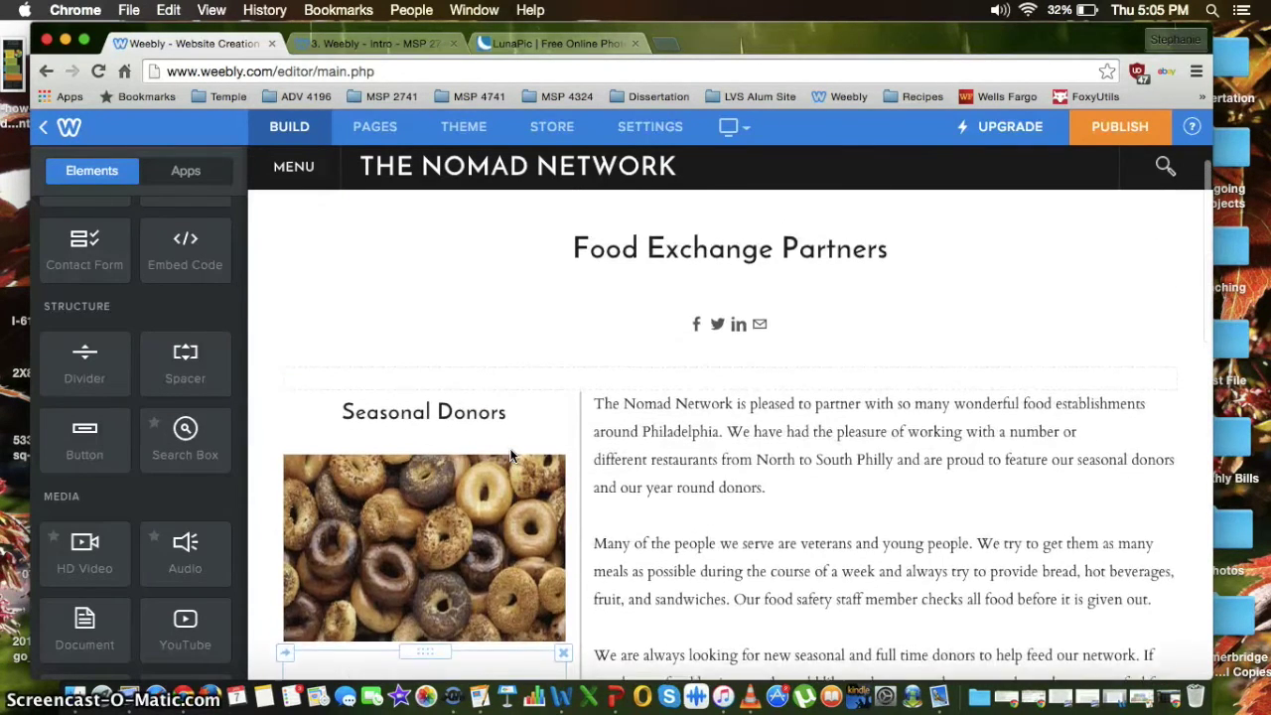
click(510, 295)
click(702, 379)
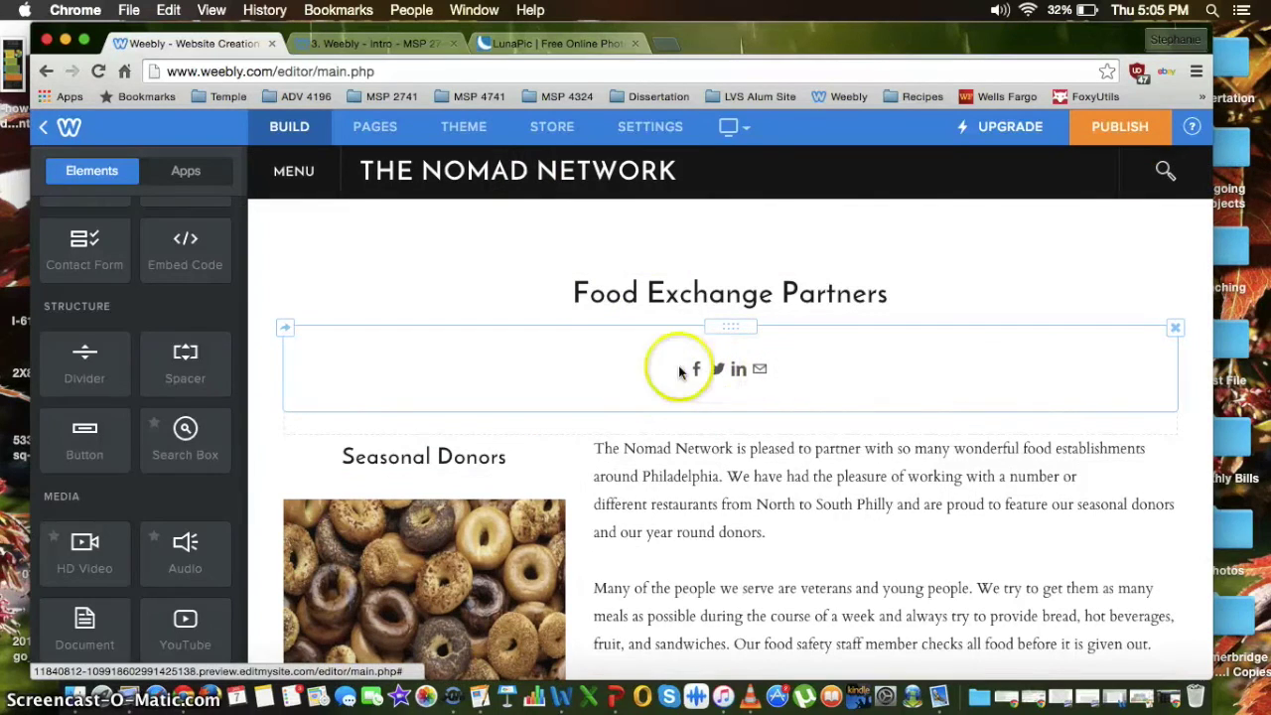
scroll(142, 417, down, 5)
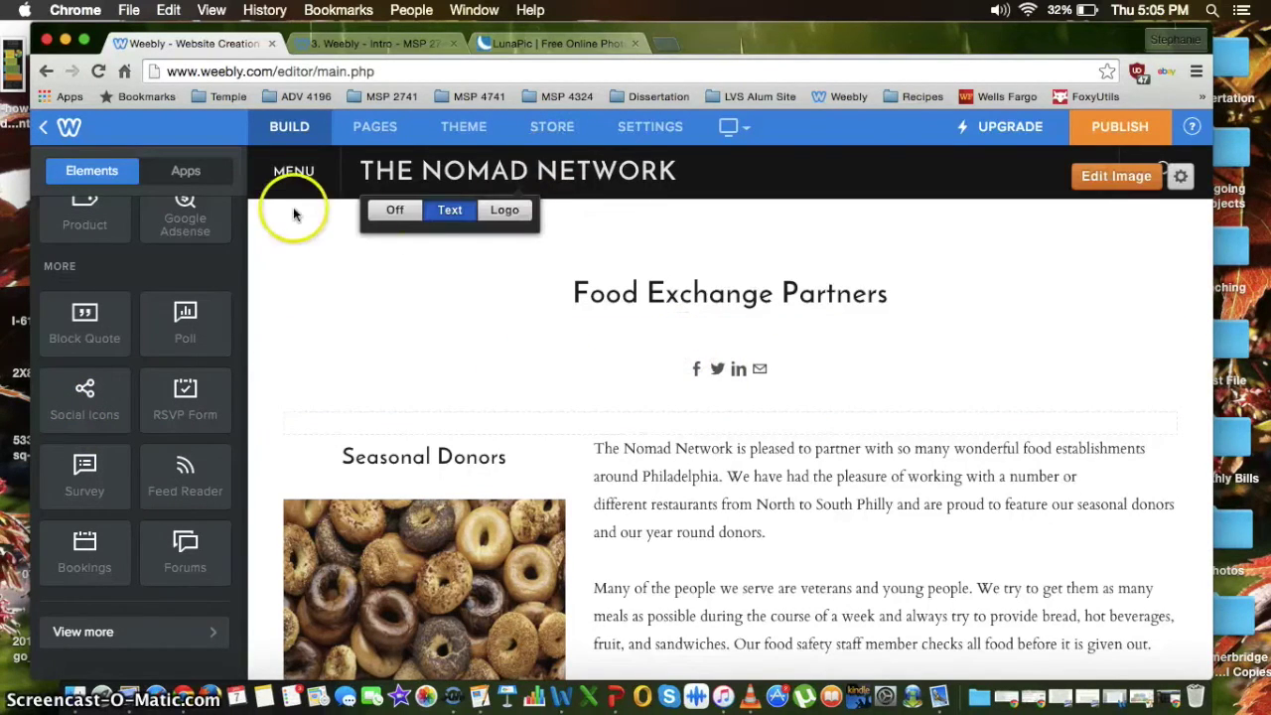
Step: Open the holiday clothing drive page and review its banner, university logos, location maps and drive dates
click(294, 174)
mouse_move(700, 230)
click(671, 291)
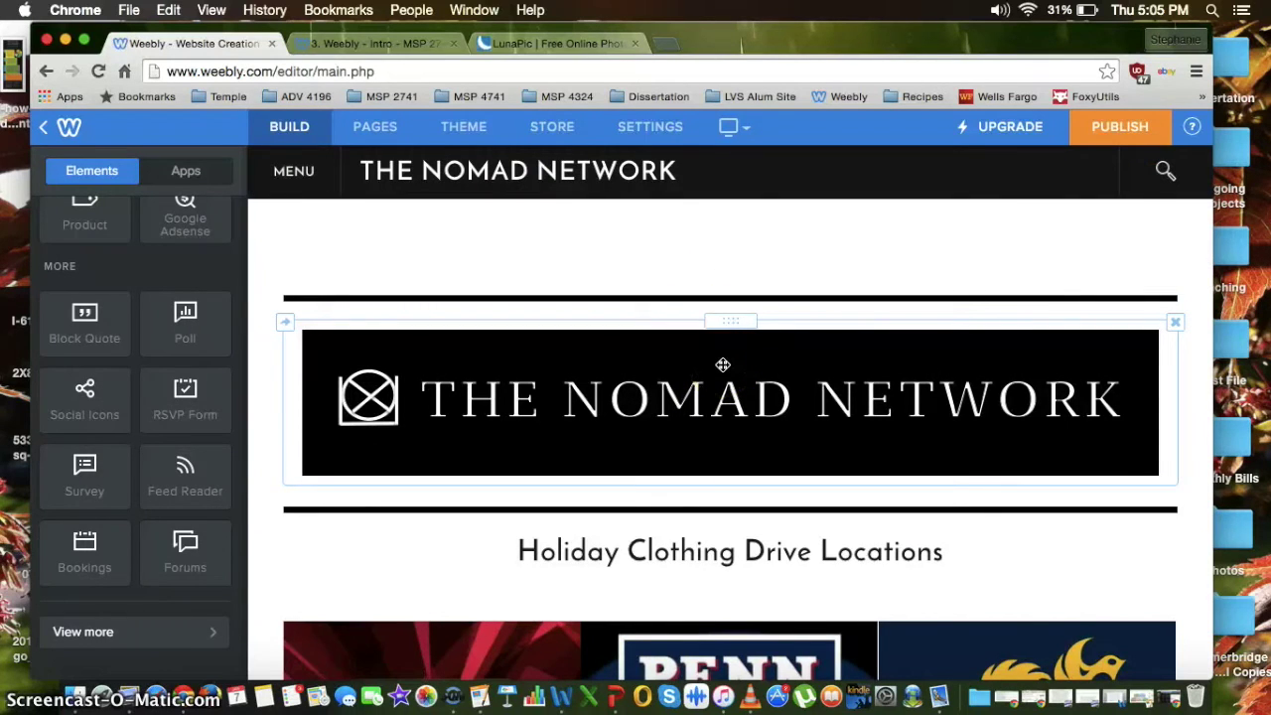
scroll(722, 365, down, 2)
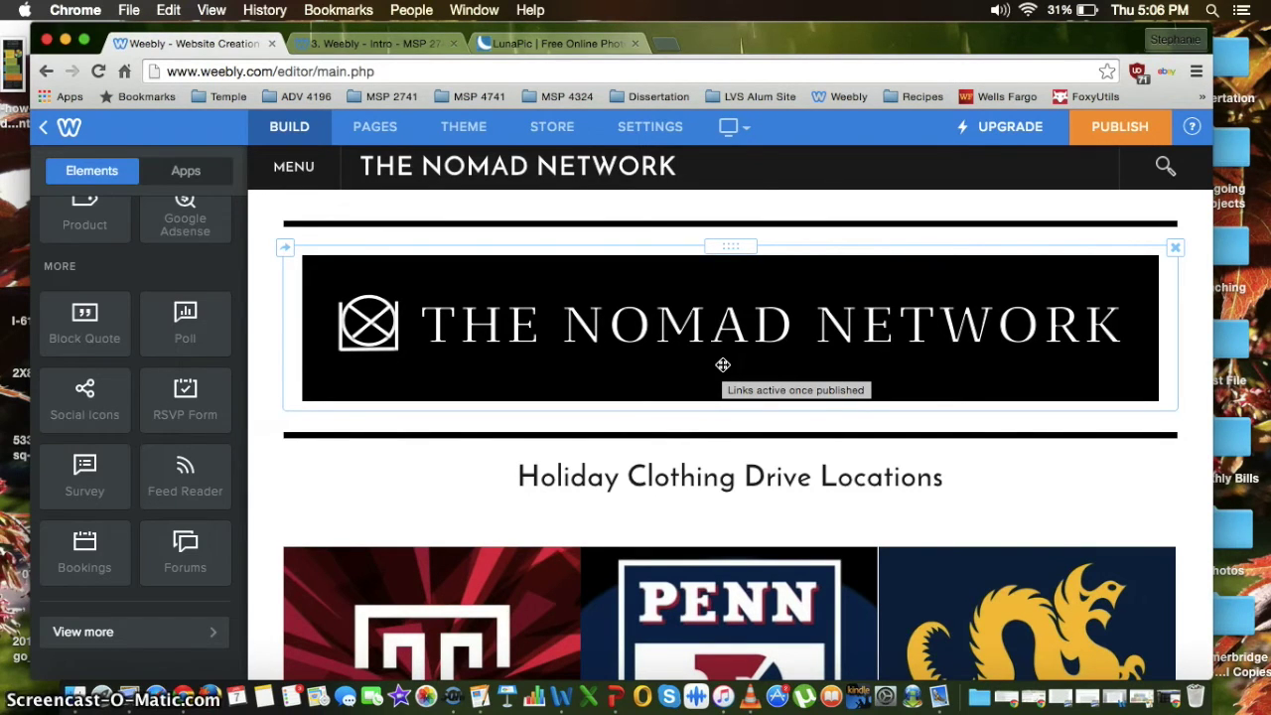
scroll(703, 355, down, 5)
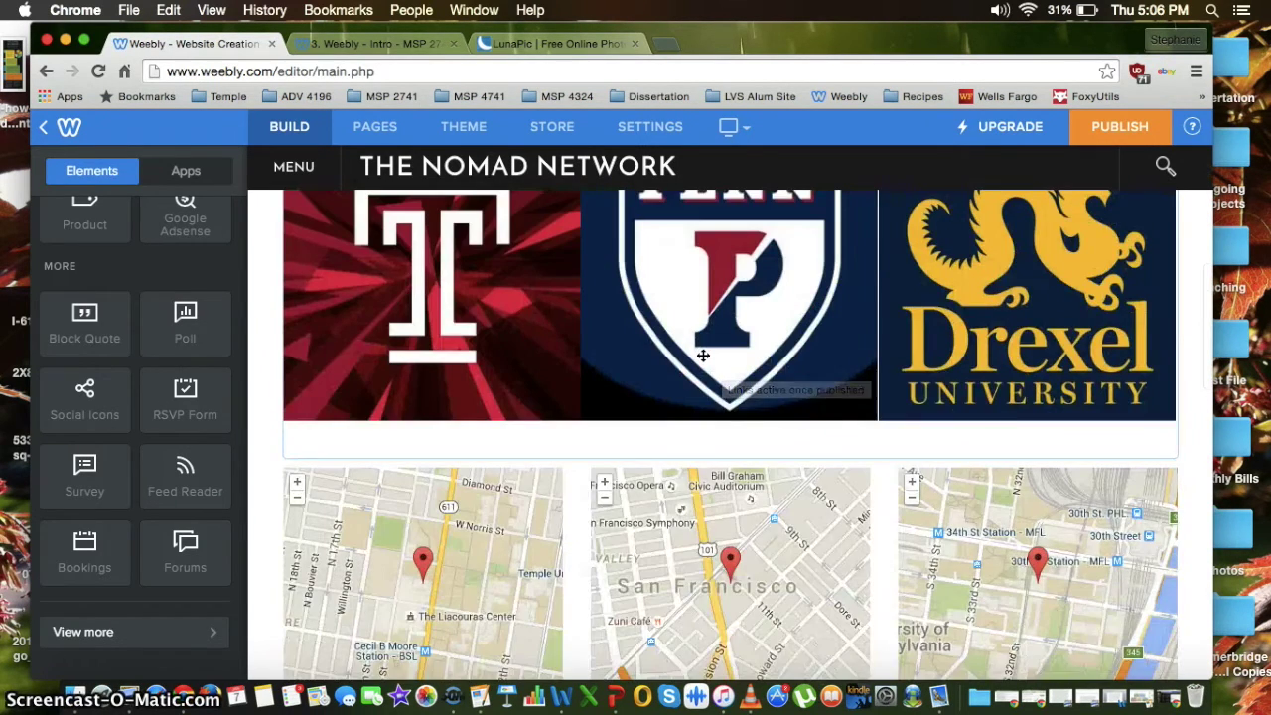
scroll(702, 355, down, 2)
scroll(675, 387, down, 4)
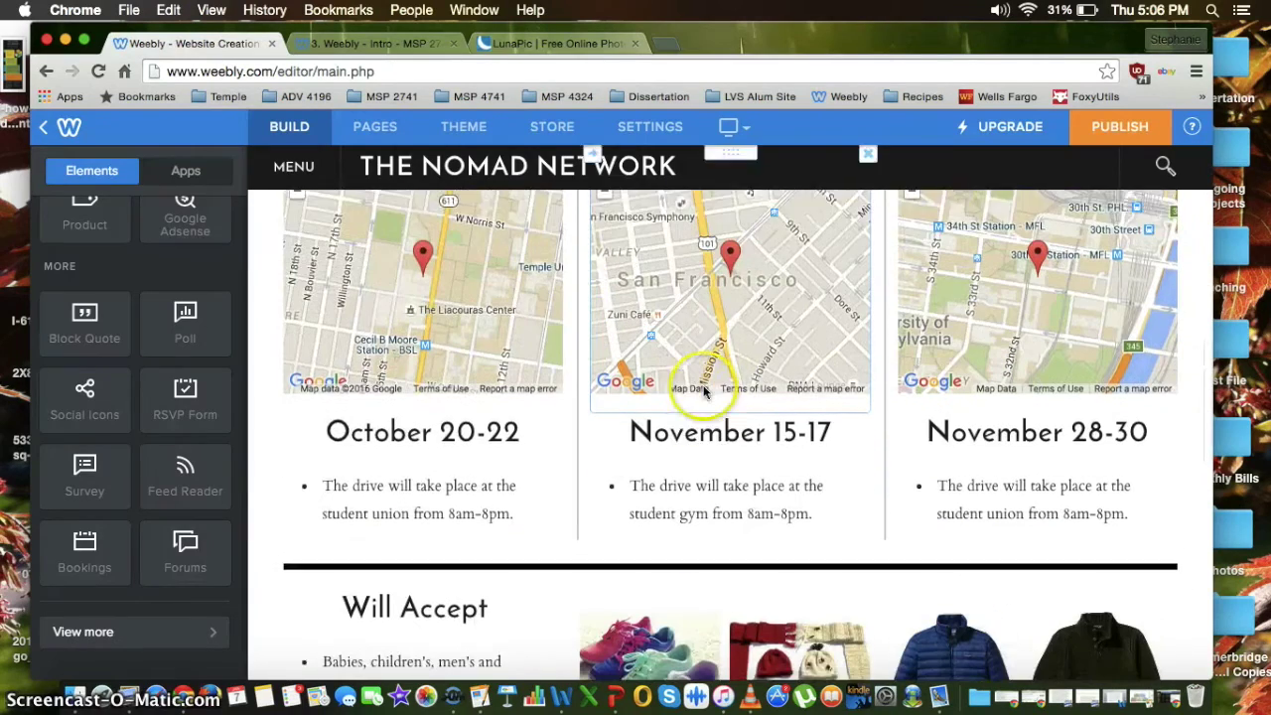
scroll(672, 425, down, 5)
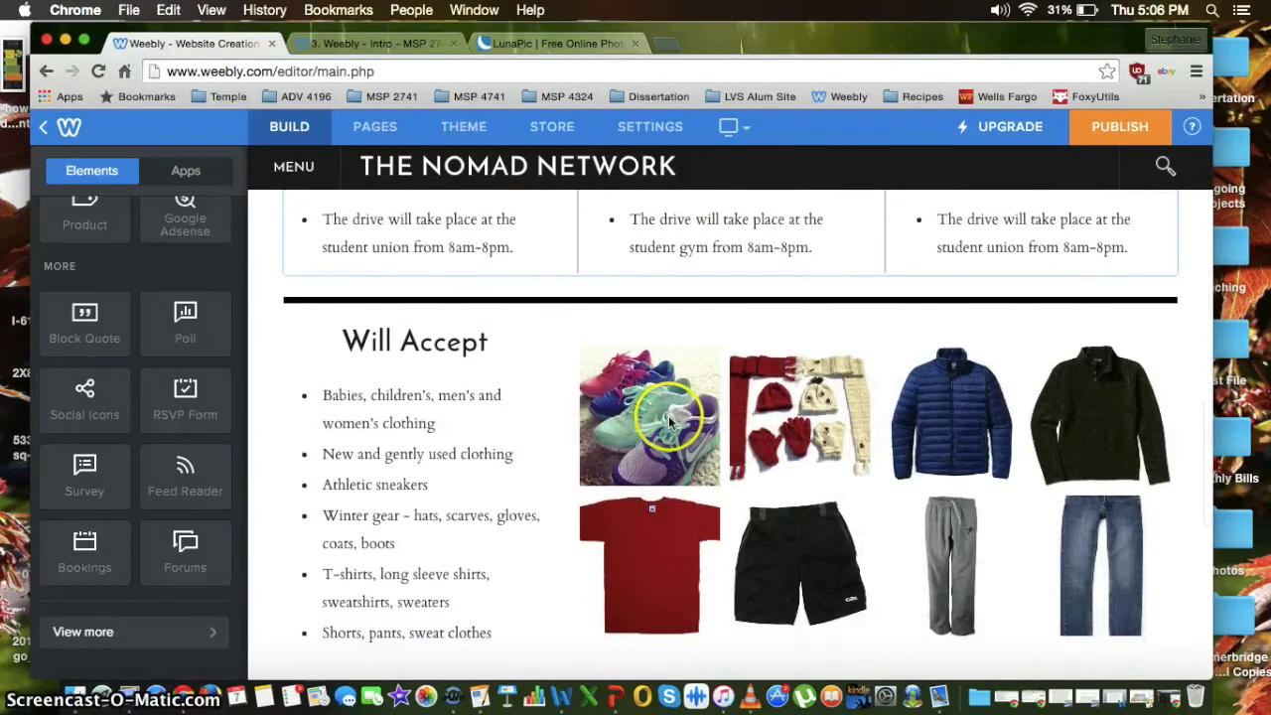
Step: Compare the Will Accept and Will Not Accept lists and their photo galleries on the clothing drive page
scroll(655, 432, down, 2)
scroll(649, 440, down, 5)
scroll(648, 438, down, 3)
scroll(649, 438, up, 8)
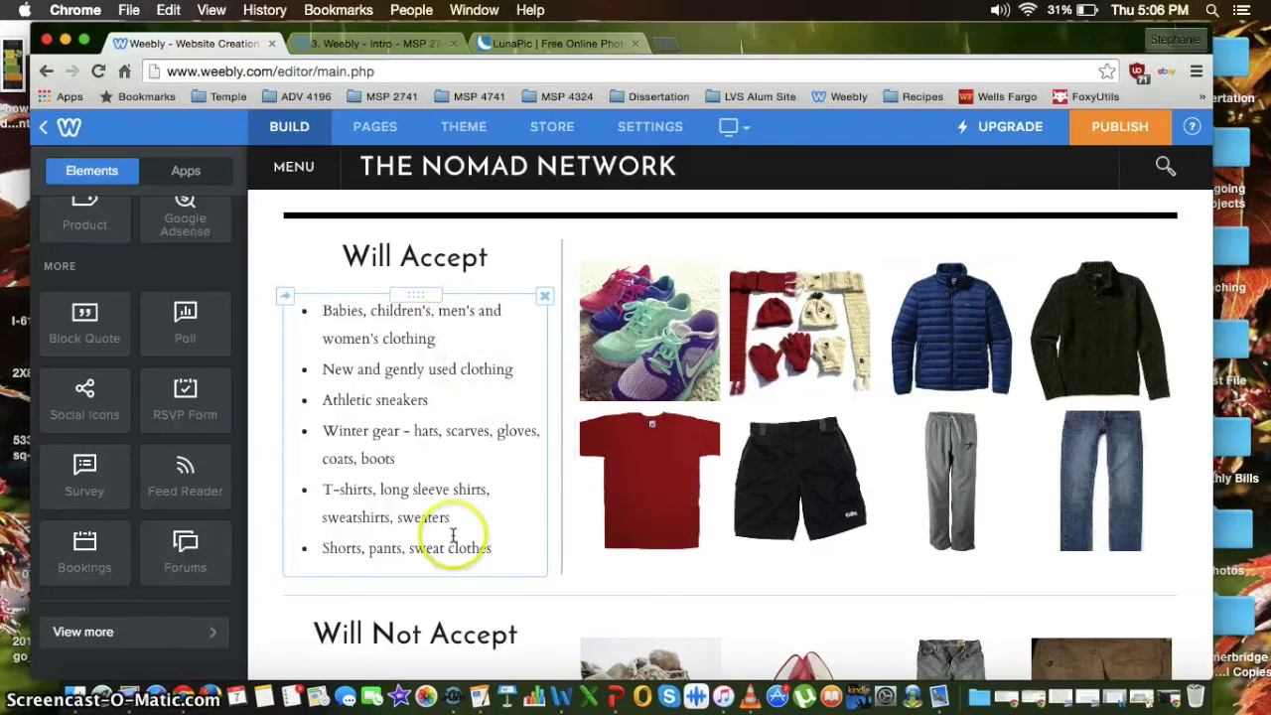
scroll(541, 369, down, 5)
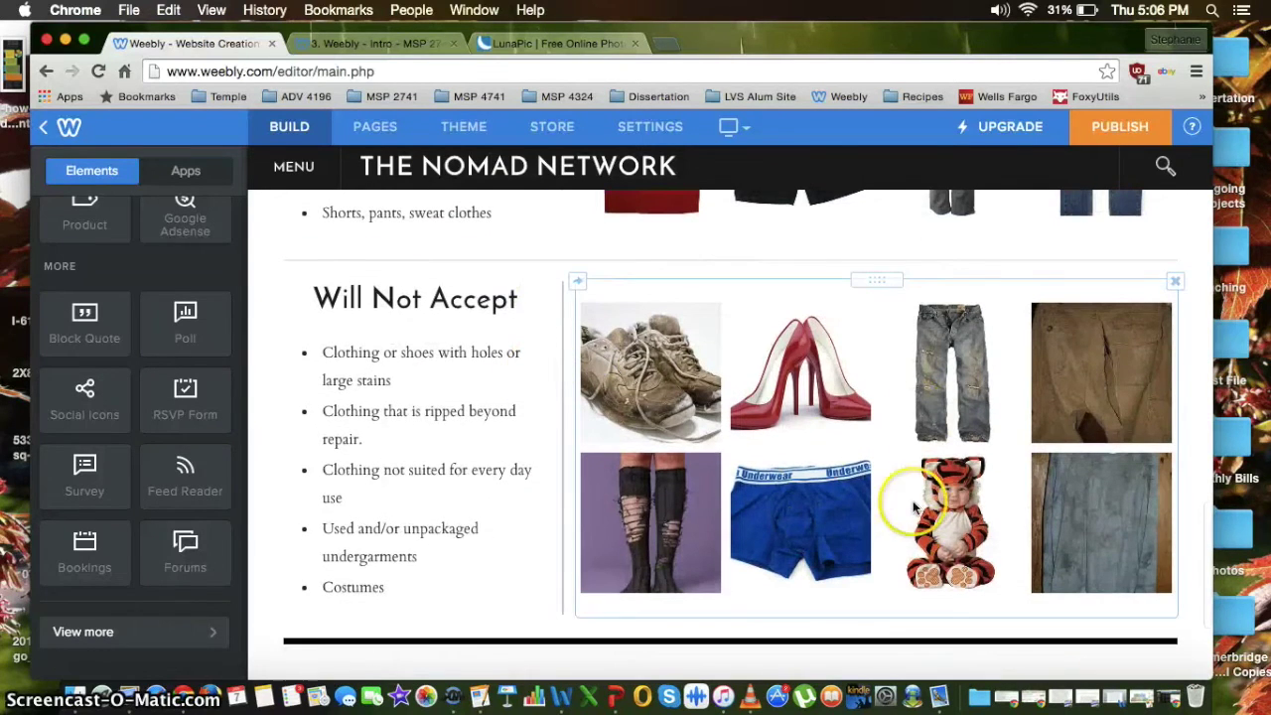
scroll(846, 480, up, 1)
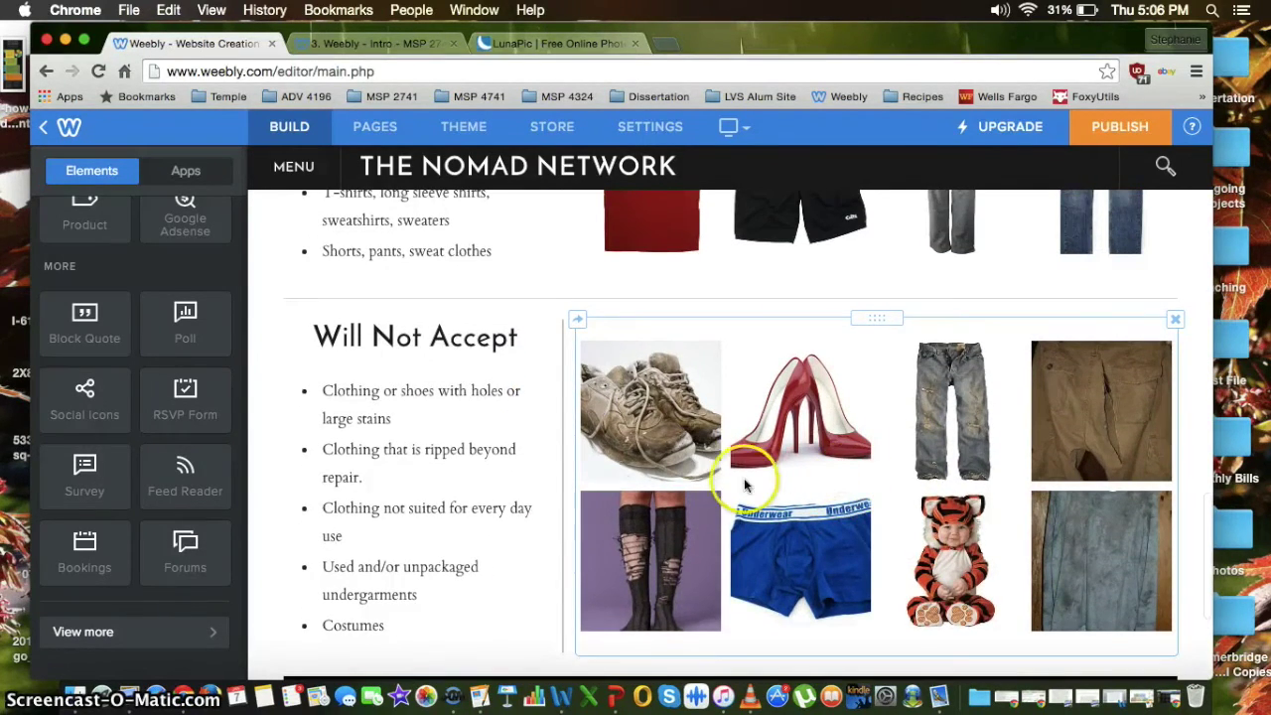
scroll(745, 484, up, 5)
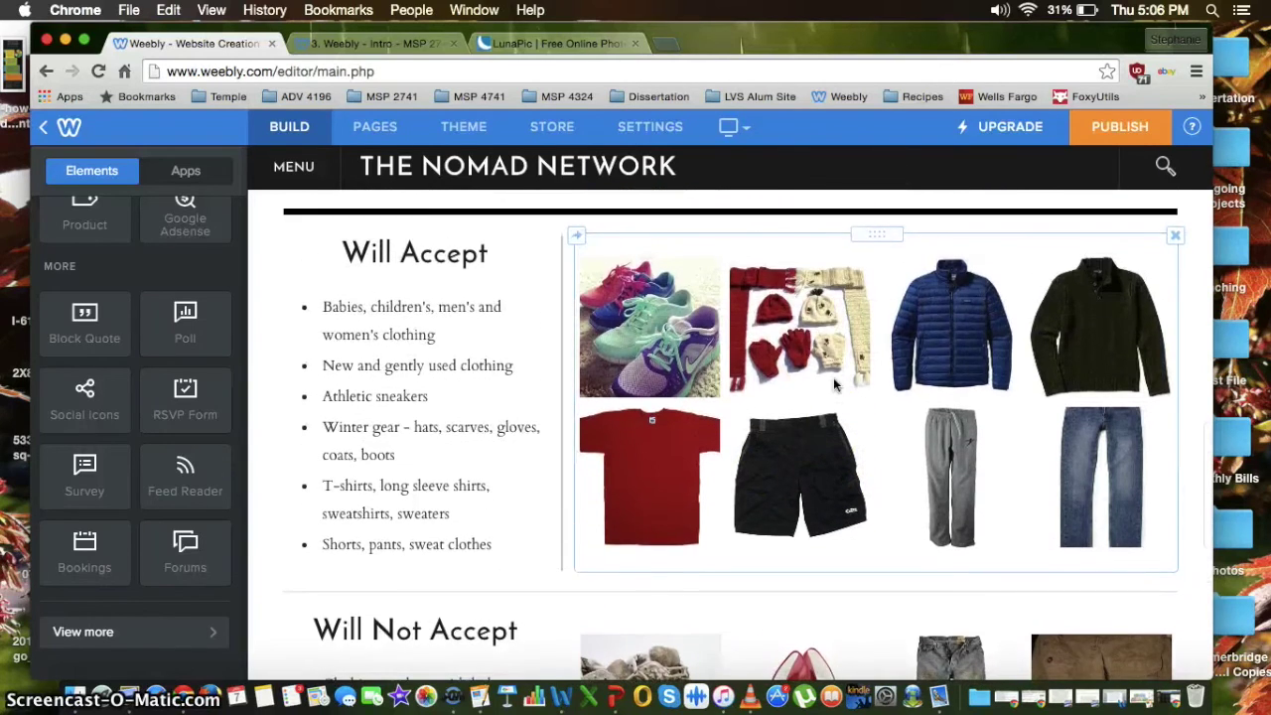
scroll(835, 383, down, 5)
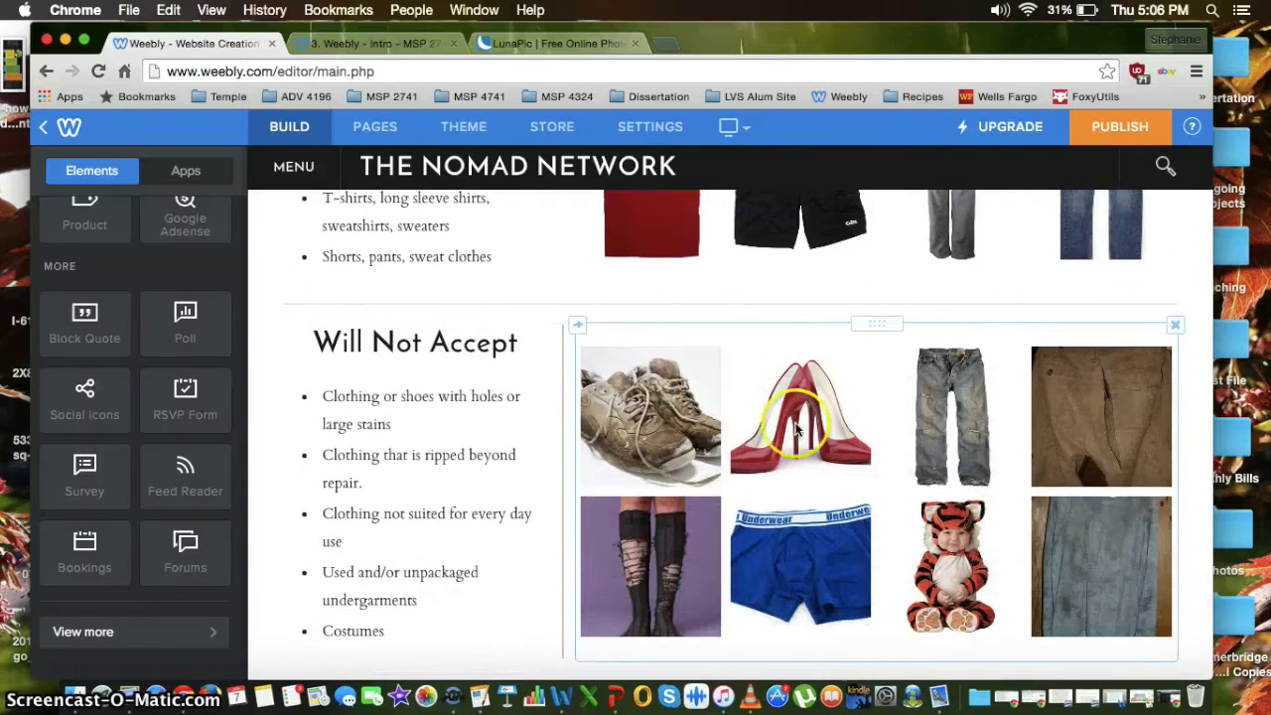
Step: Inspect the gallery options for the Will Not Accept photos, including columns and spacing, and close them
click(791, 412)
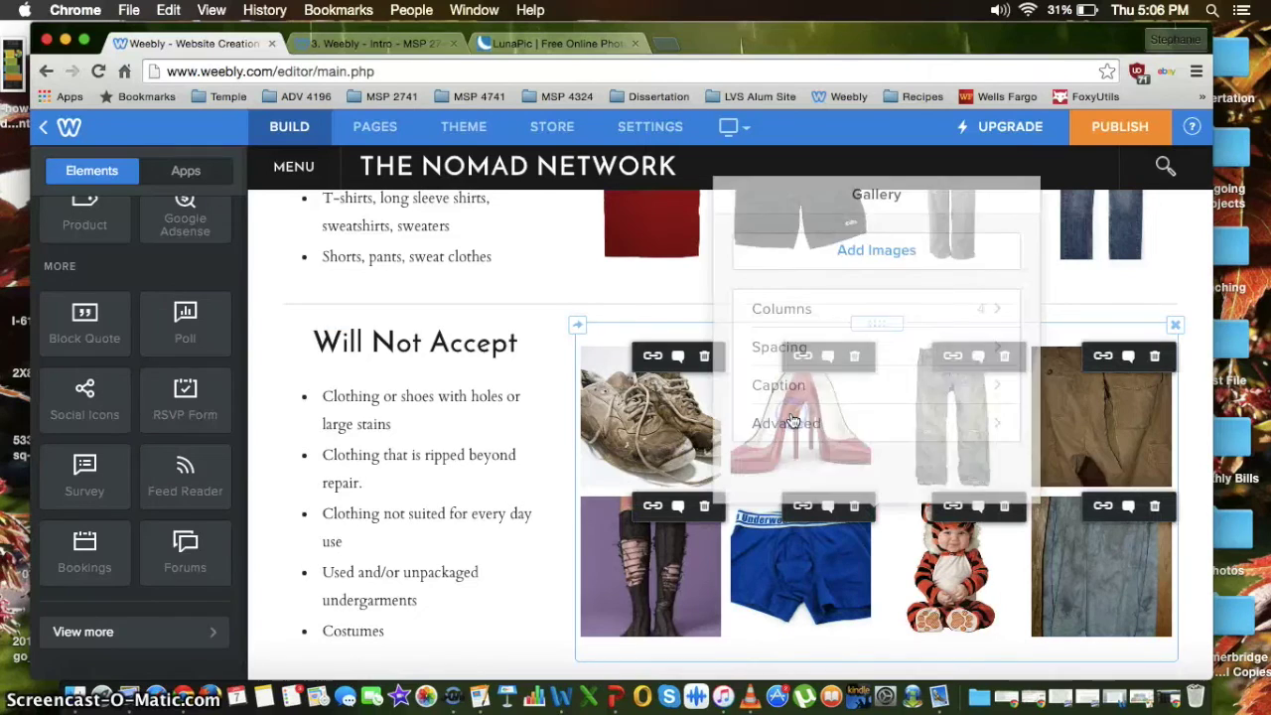
click(643, 415)
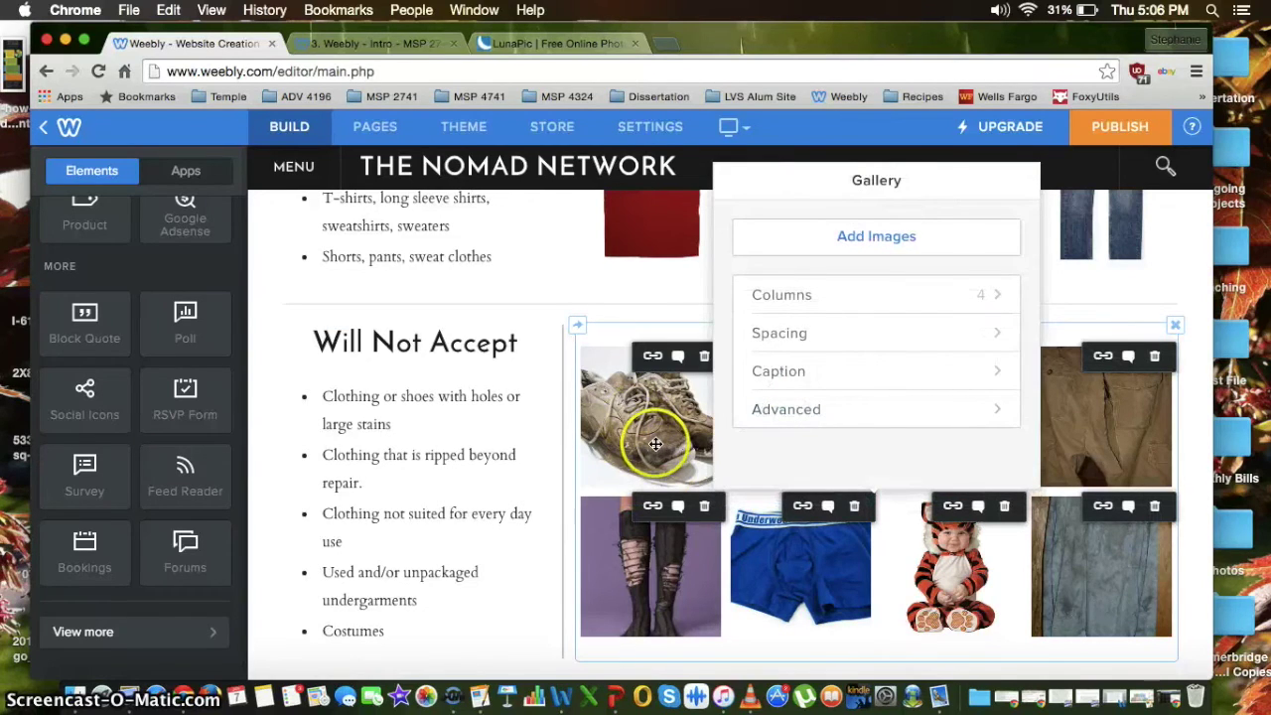
click(539, 462)
click(741, 443)
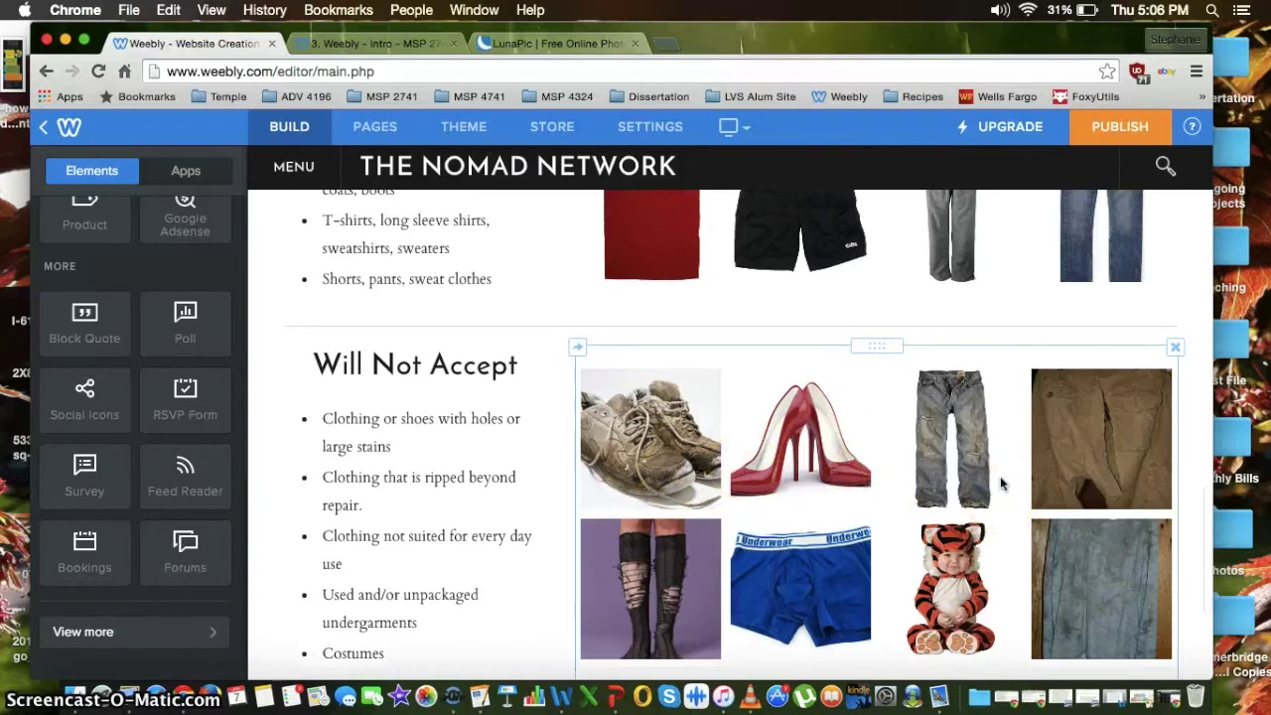
Step: Open the Questions page and review its header and the three-column image row below it
scroll(641, 318, up, 10)
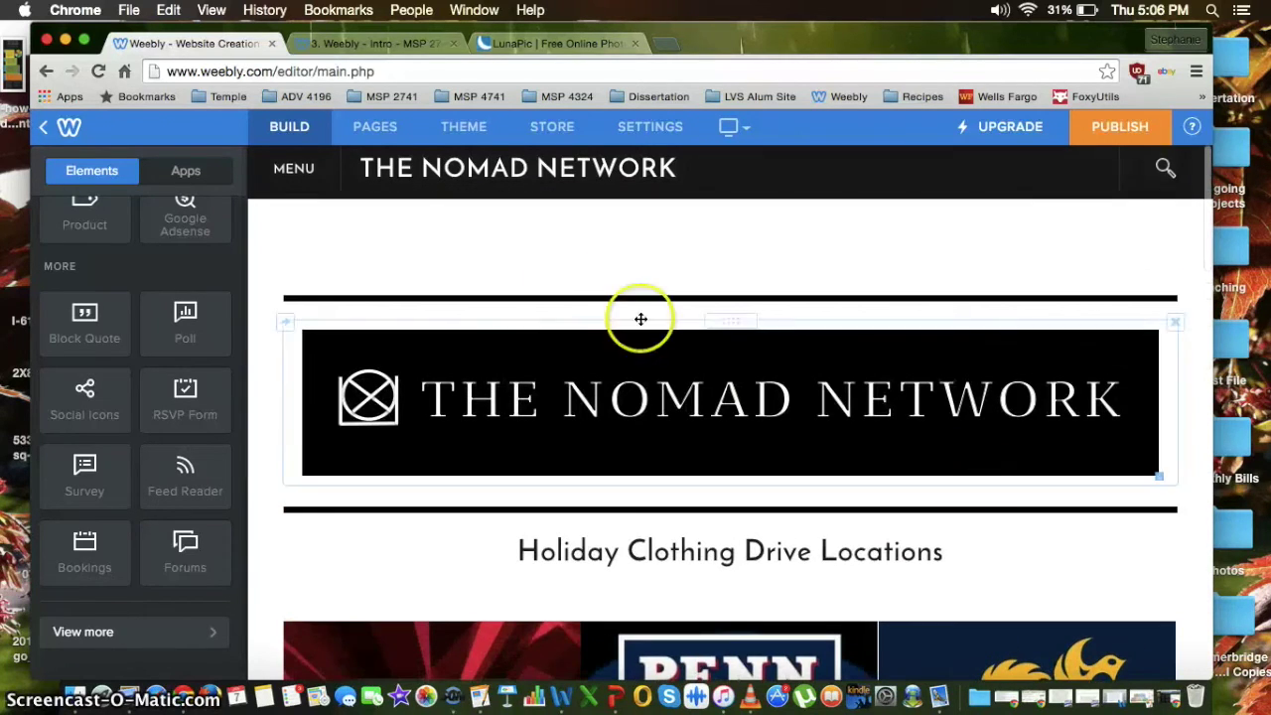
click(298, 169)
click(731, 234)
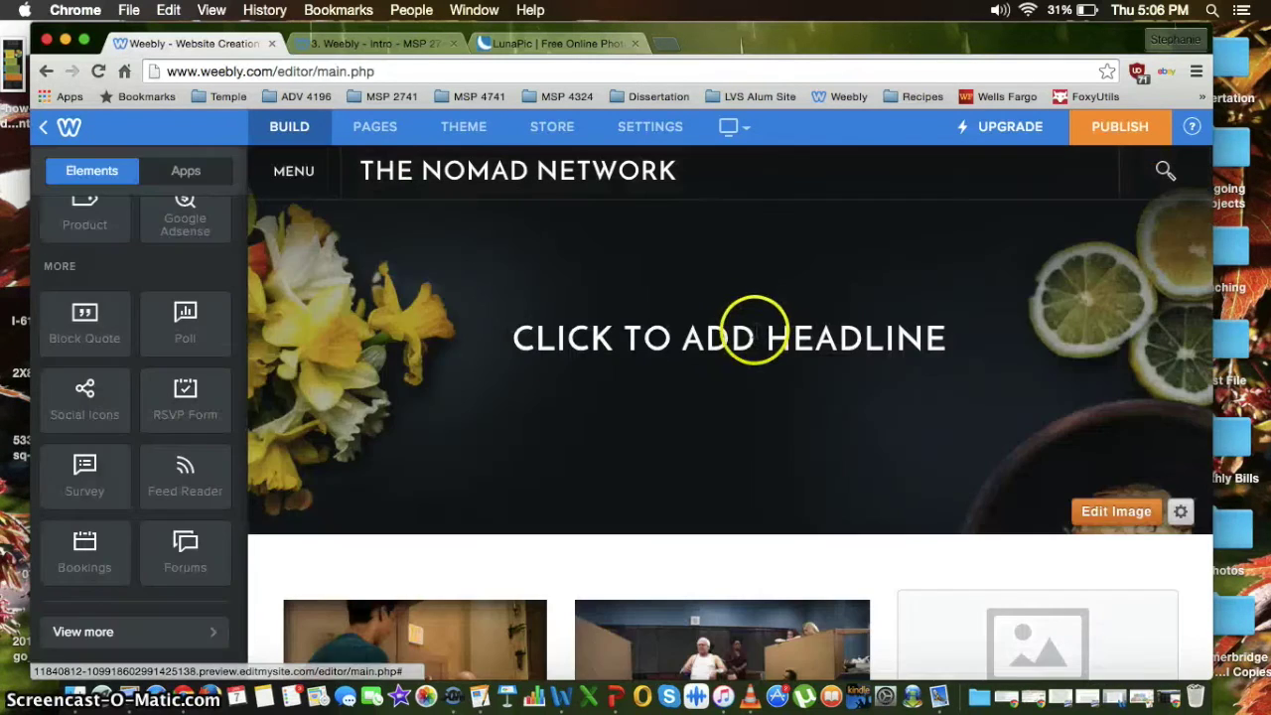
scroll(755, 334, down, 3)
scroll(751, 328, down, 3)
scroll(752, 329, up, 3)
scroll(752, 329, down, 2)
click(499, 291)
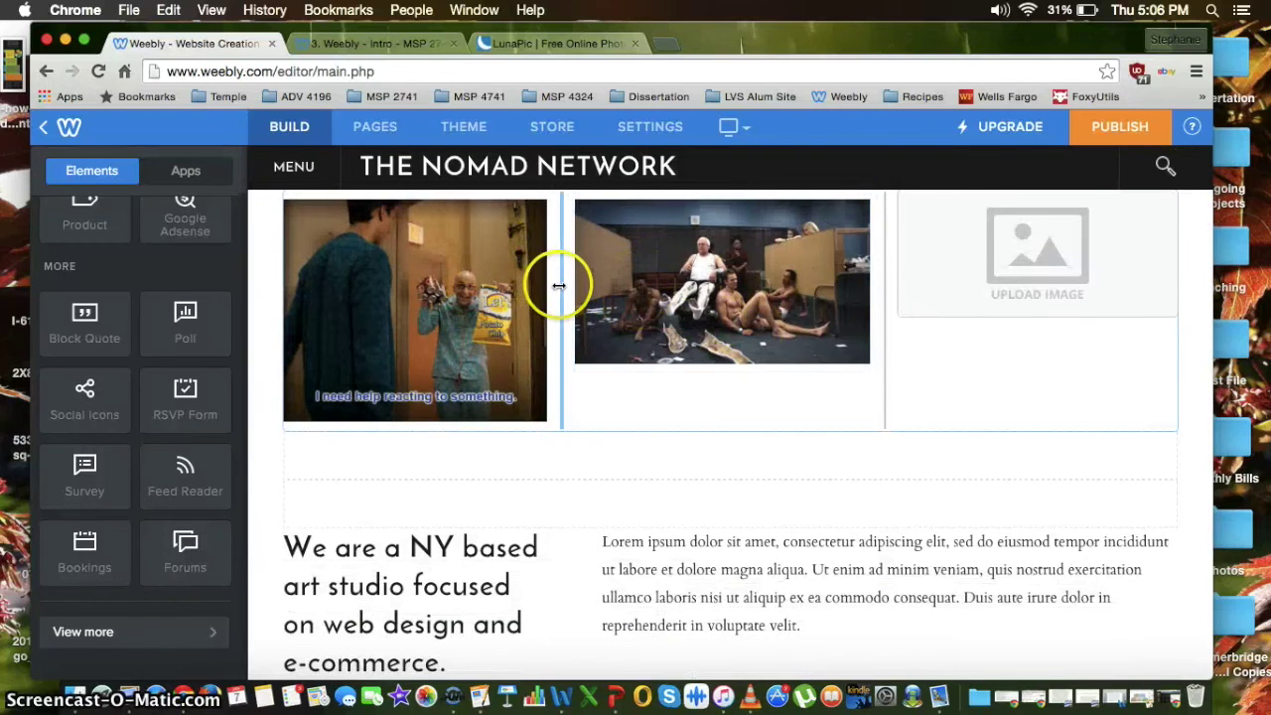
scroll(639, 487, up, 2)
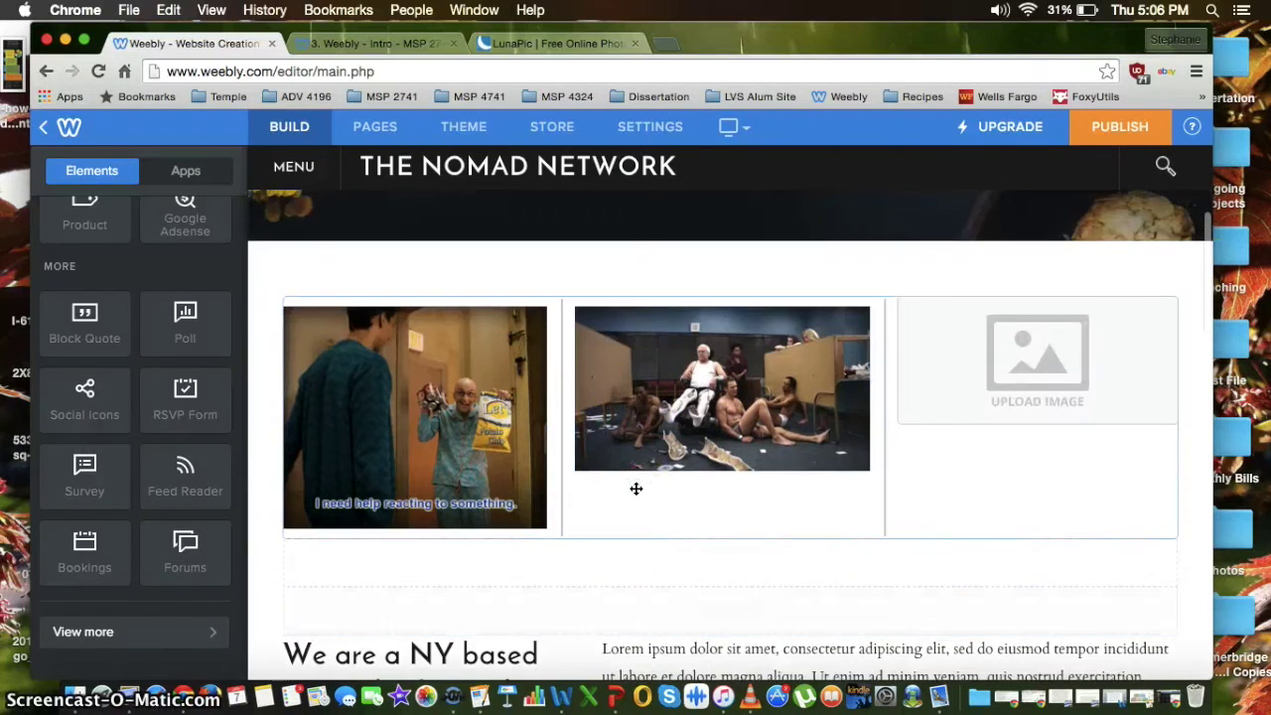
Step: Review the photo gallery and remaining placeholders further down the Questions page, and return to its header
scroll(635, 488, down, 10)
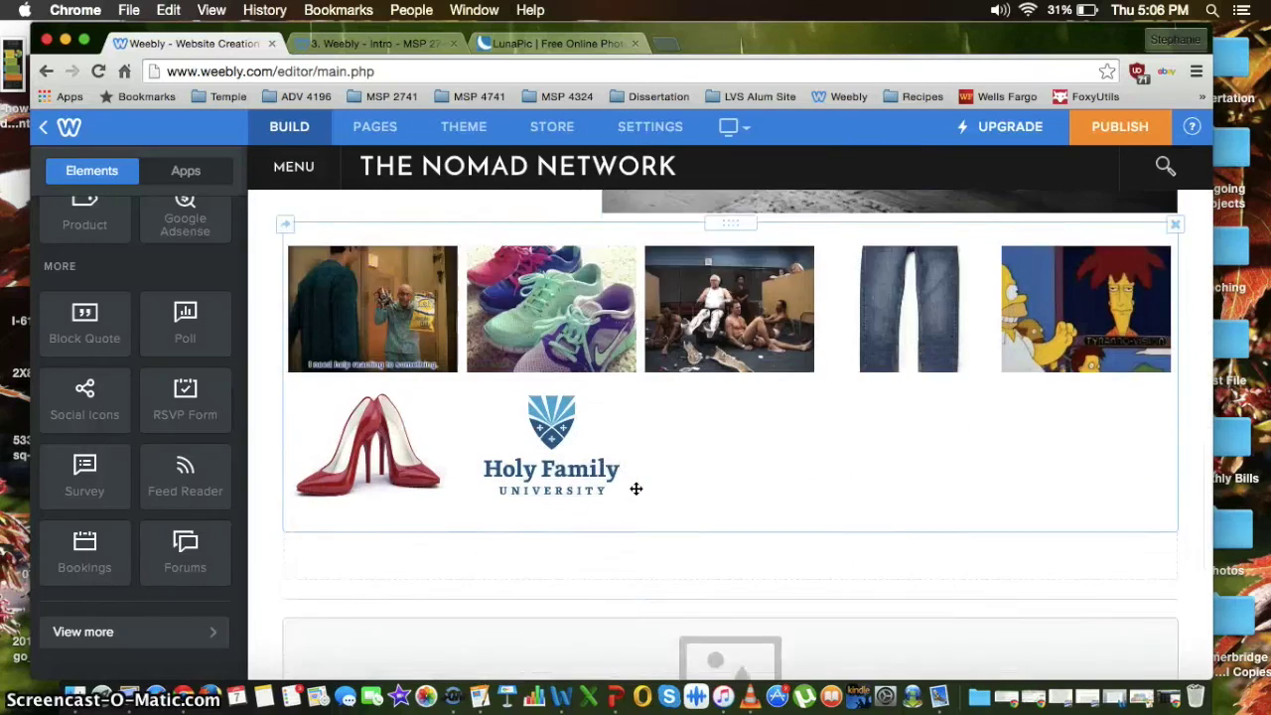
scroll(636, 487, down, 5)
scroll(636, 487, up, 10)
click(629, 317)
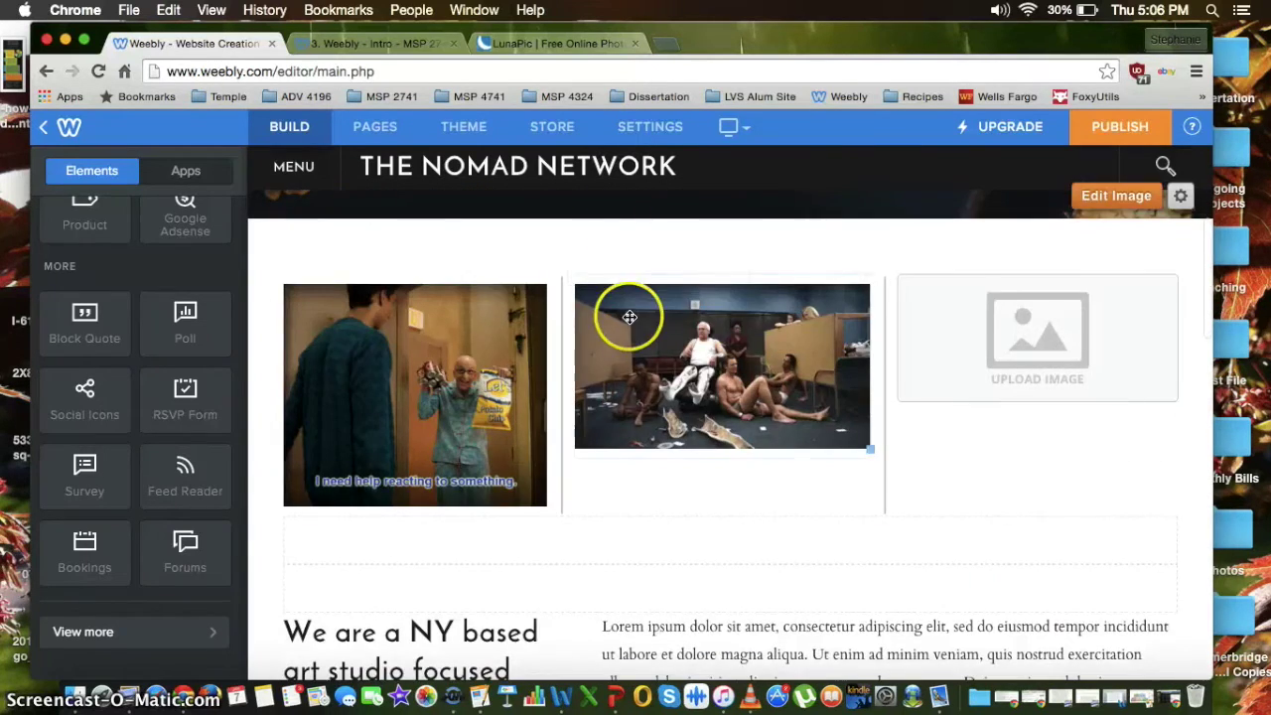
scroll(630, 317, up, 3)
Step: Open the site's Home page and examine its "Wherever you are, we're there." header with the social media images
click(309, 169)
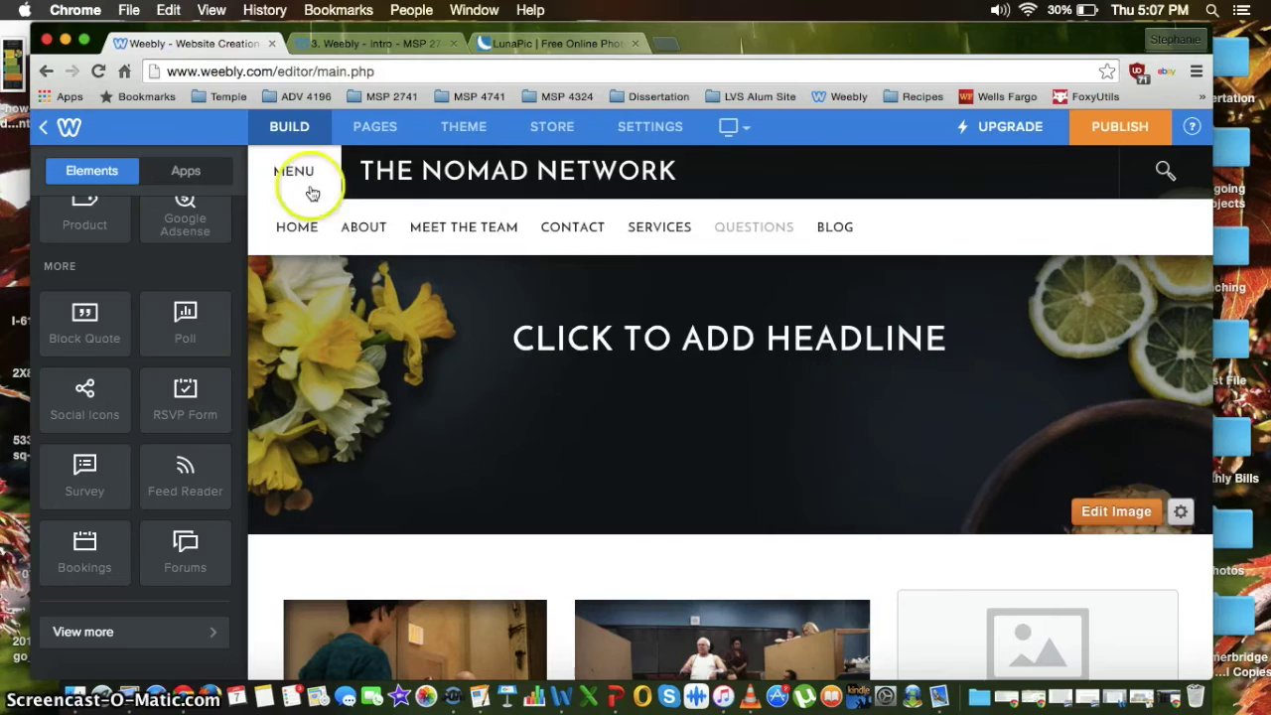
click(303, 228)
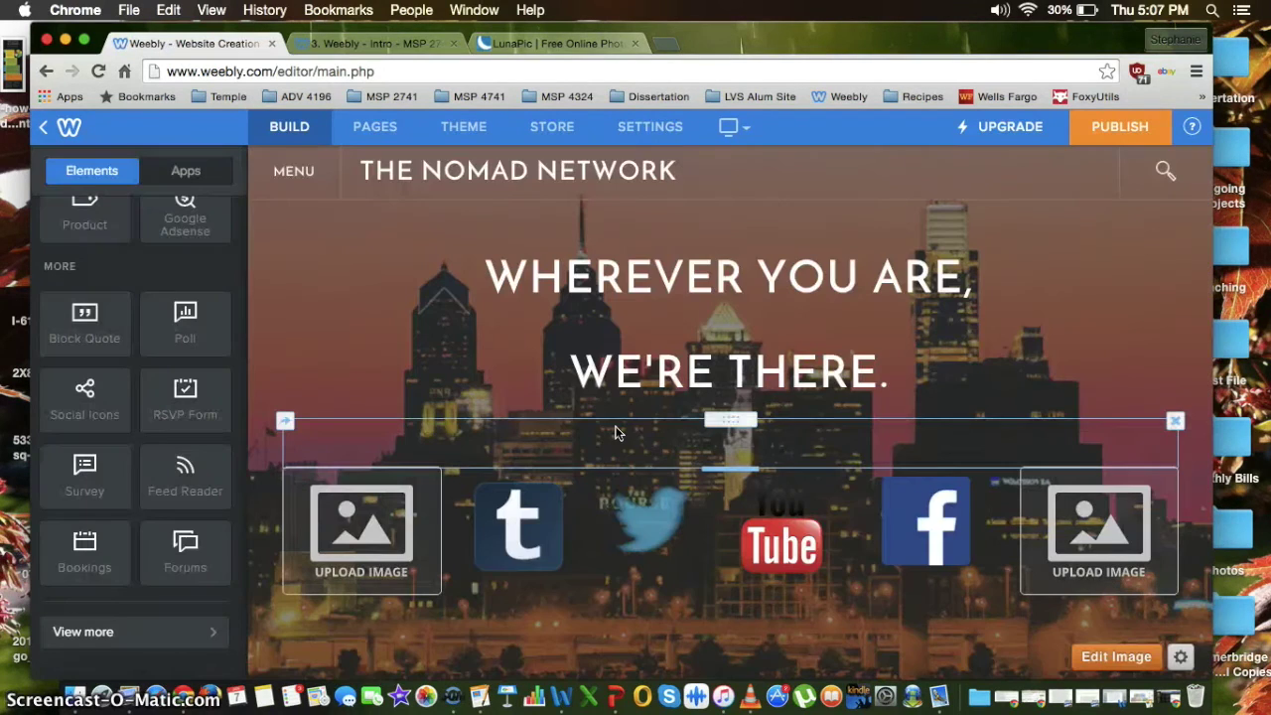
click(618, 369)
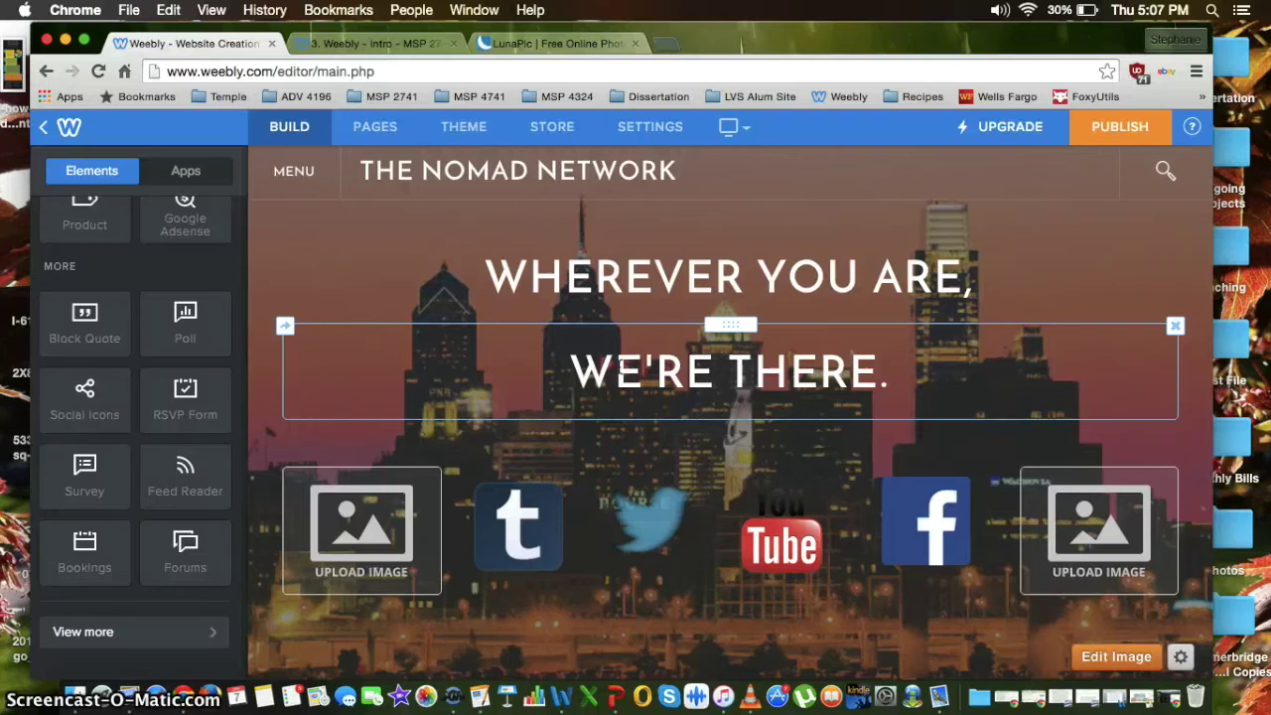
Step: Open The Agnostic Bible site in a new browser tab from the MSP 2741 Student Websites - Fall 2015 bookmarks
click(665, 43)
click(382, 96)
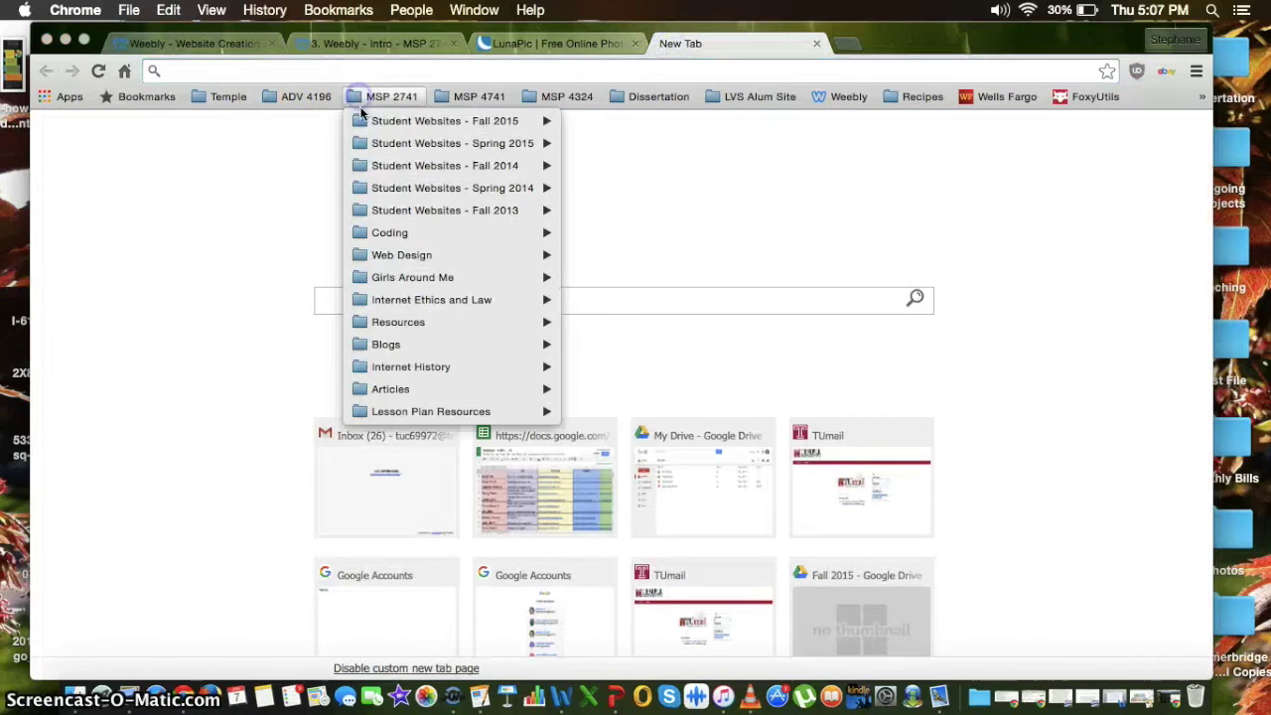
mouse_move(437, 120)
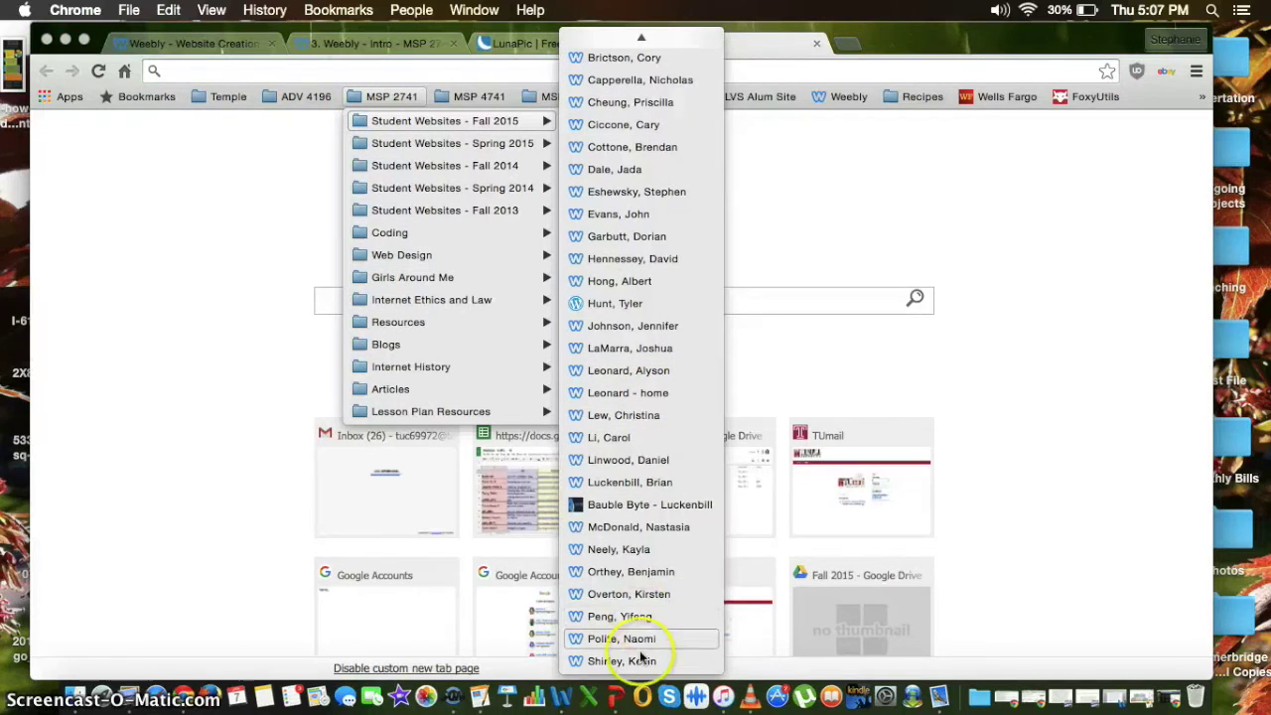
key(Return)
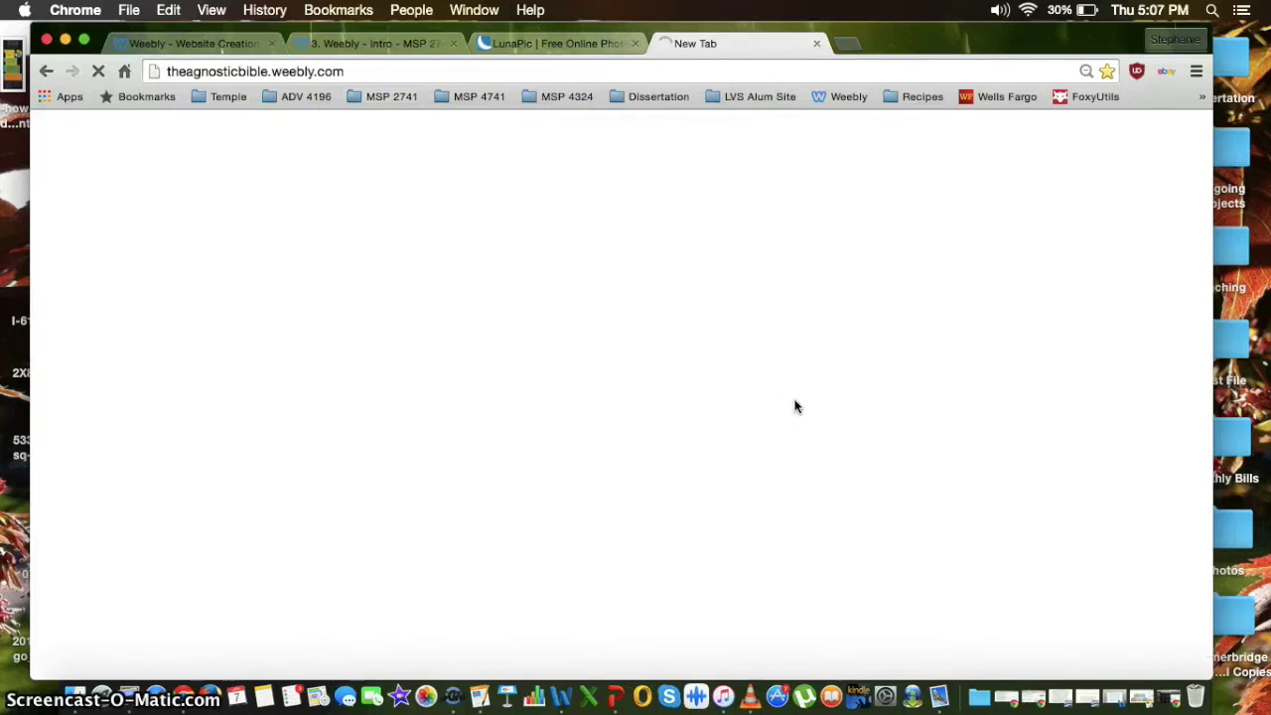
Step: Review The Agnostic Bible home page's welcome text, Stories, Sermons and Prophets images, and social media banner
scroll(849, 261, down, 5)
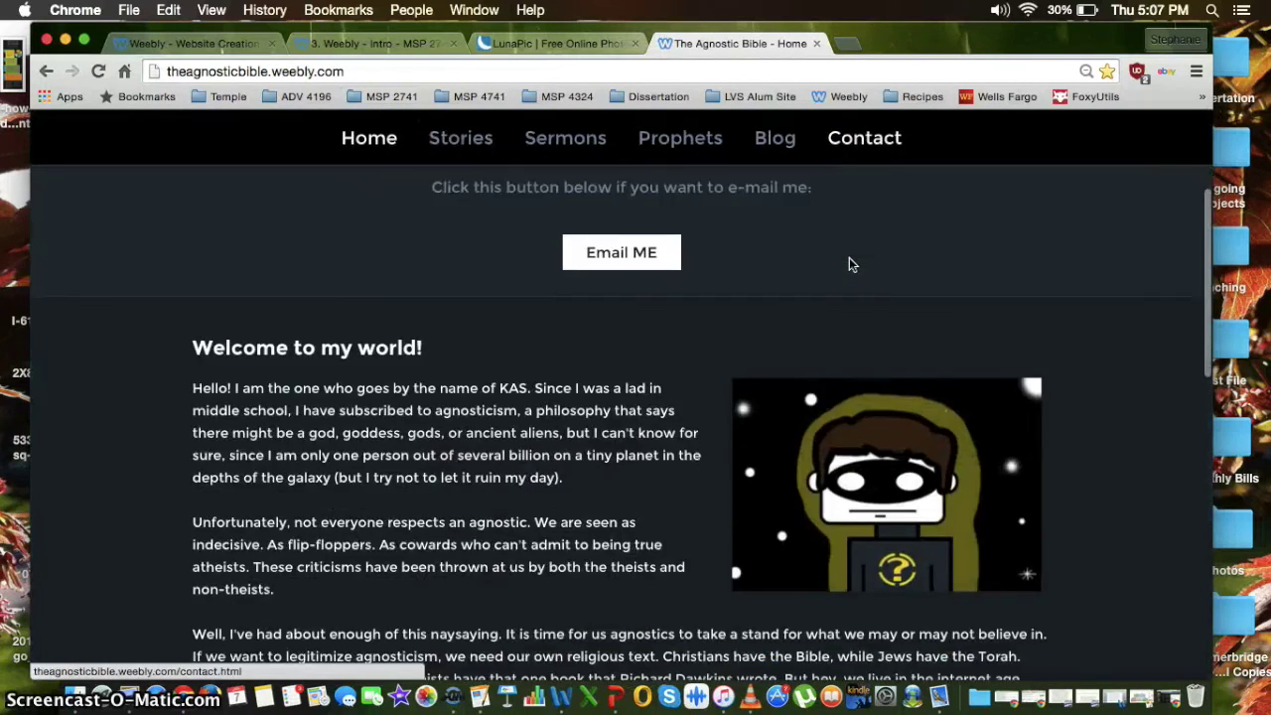
scroll(880, 292, down, 4)
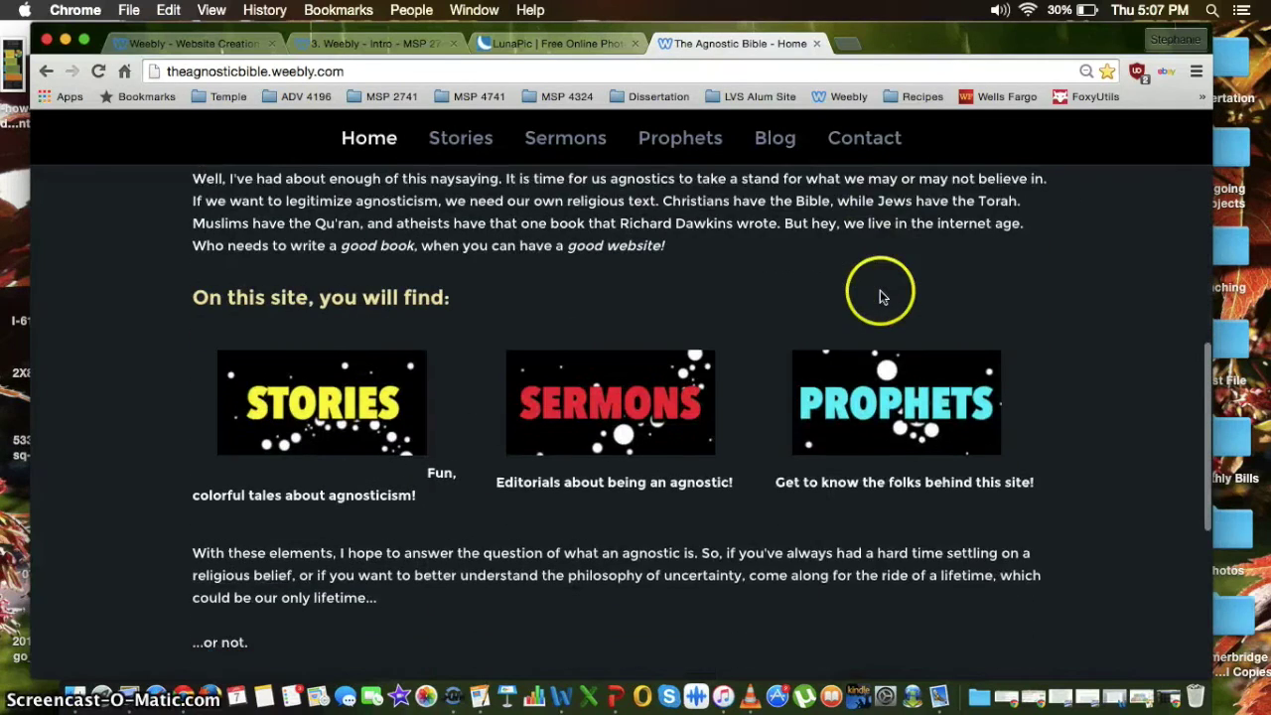
scroll(877, 375, down, 5)
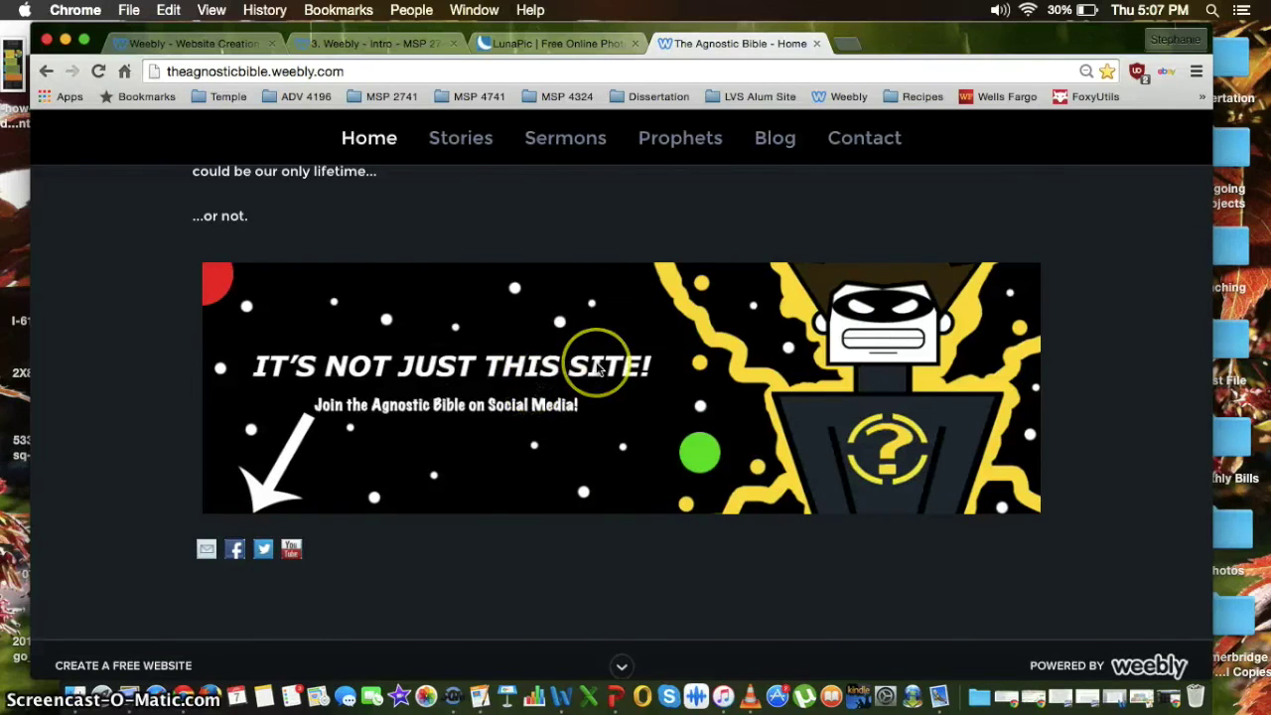
scroll(599, 367, up, 10)
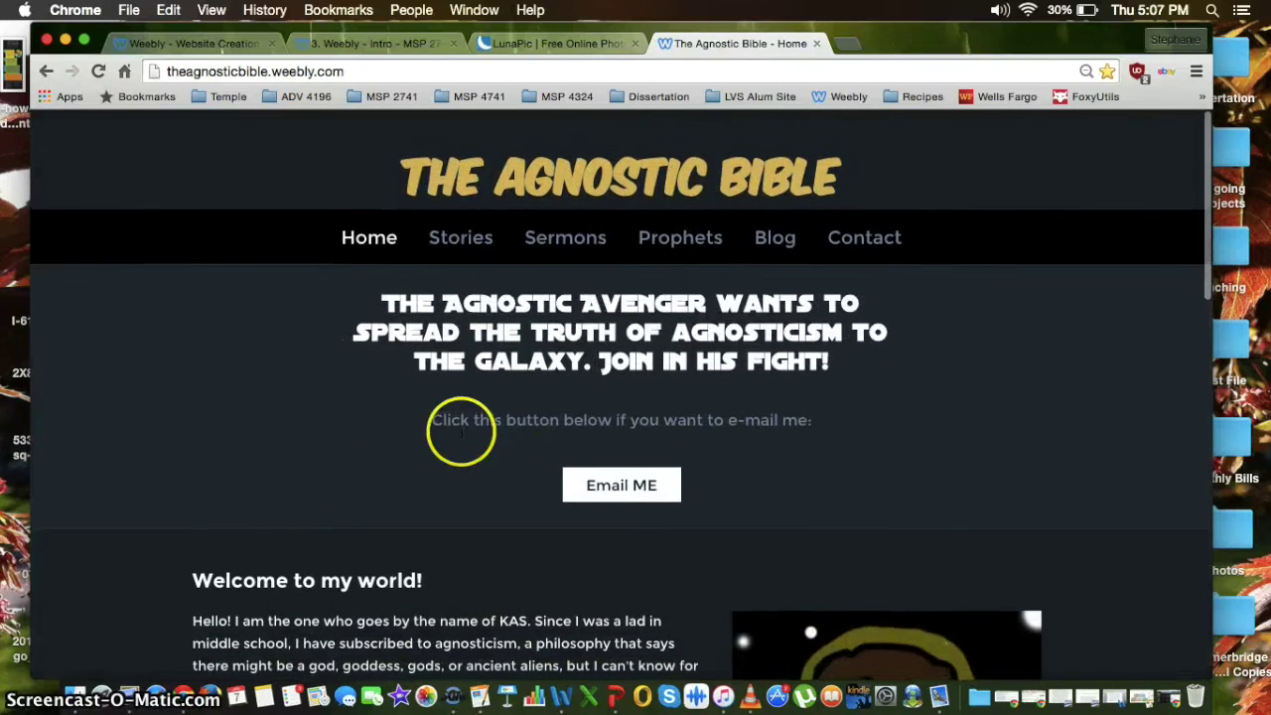
Step: Close the student site and leave The Nomad Network's editor for the Weebly dashboard
click(816, 44)
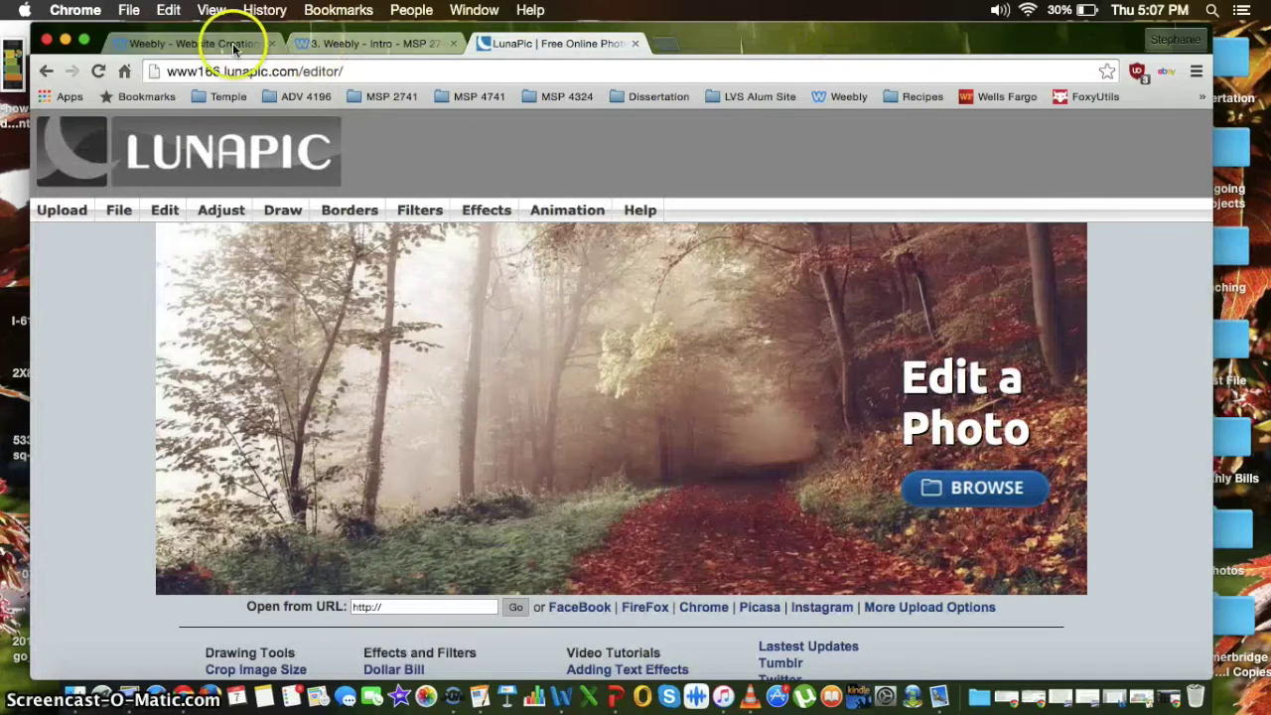
click(189, 43)
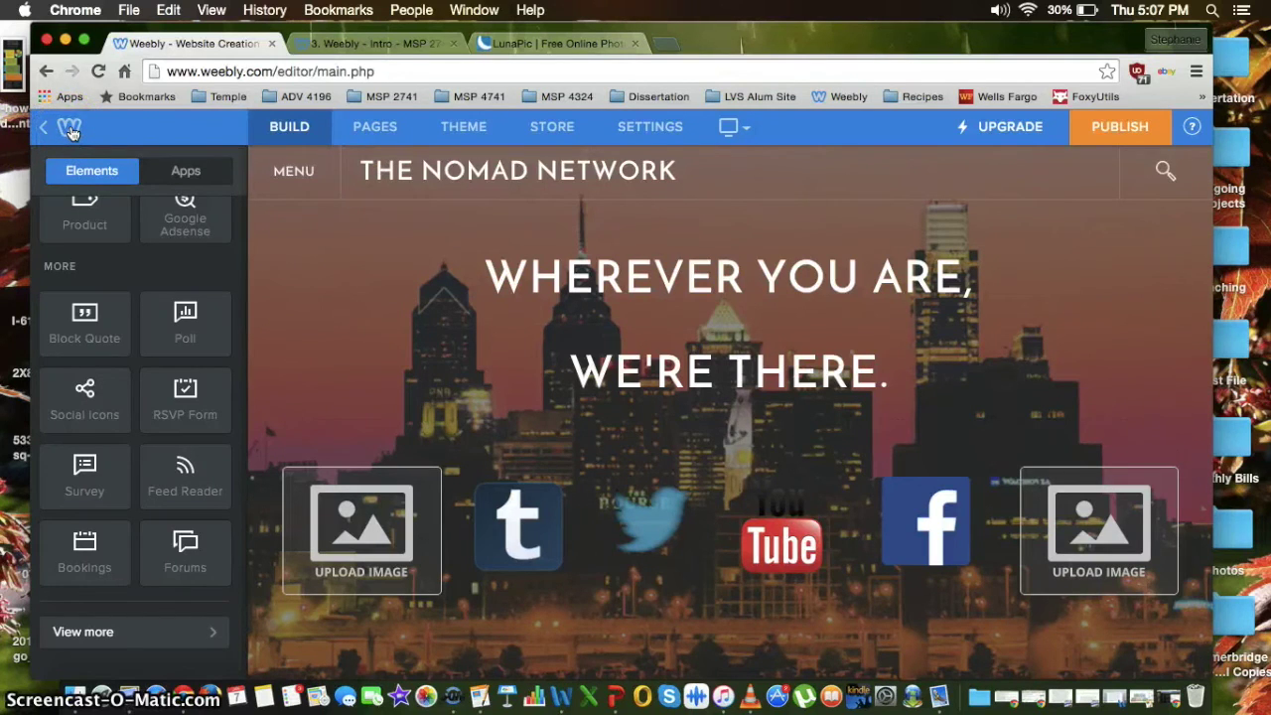
click(71, 130)
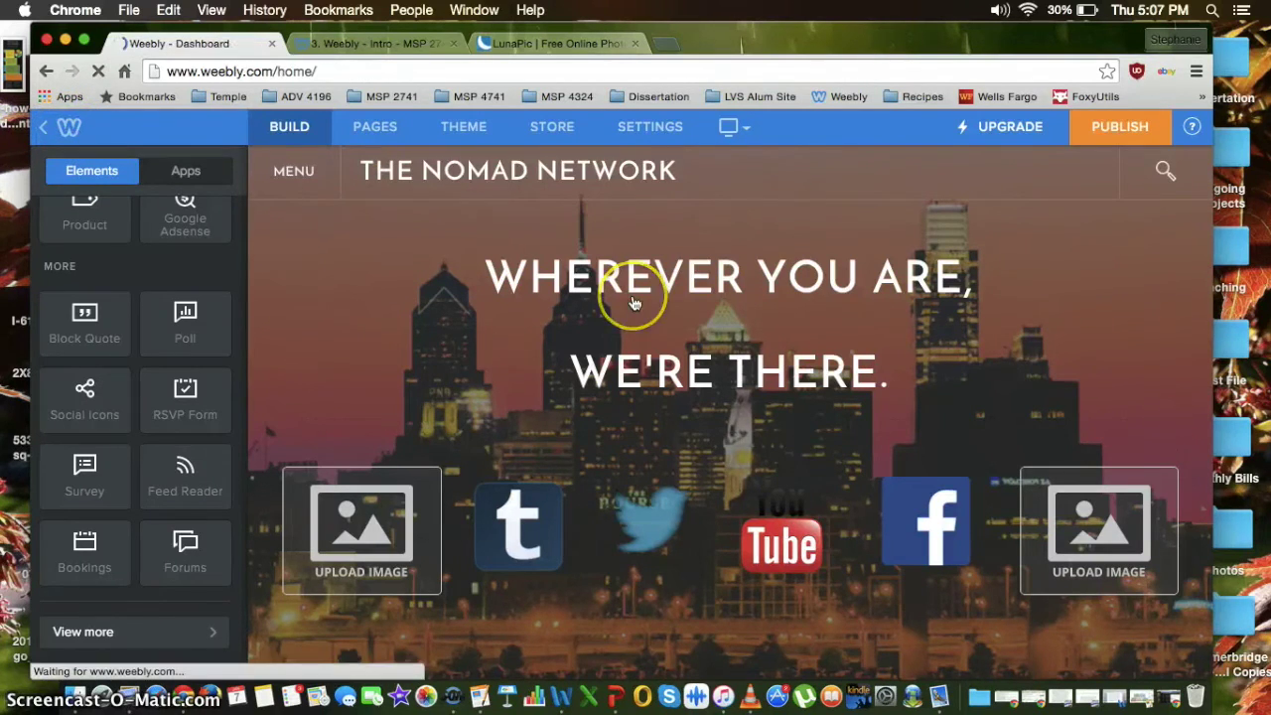
Step: Switch the dashboard from The Nomad Network to the ADV 4196 site
scroll(536, 318, down, 2)
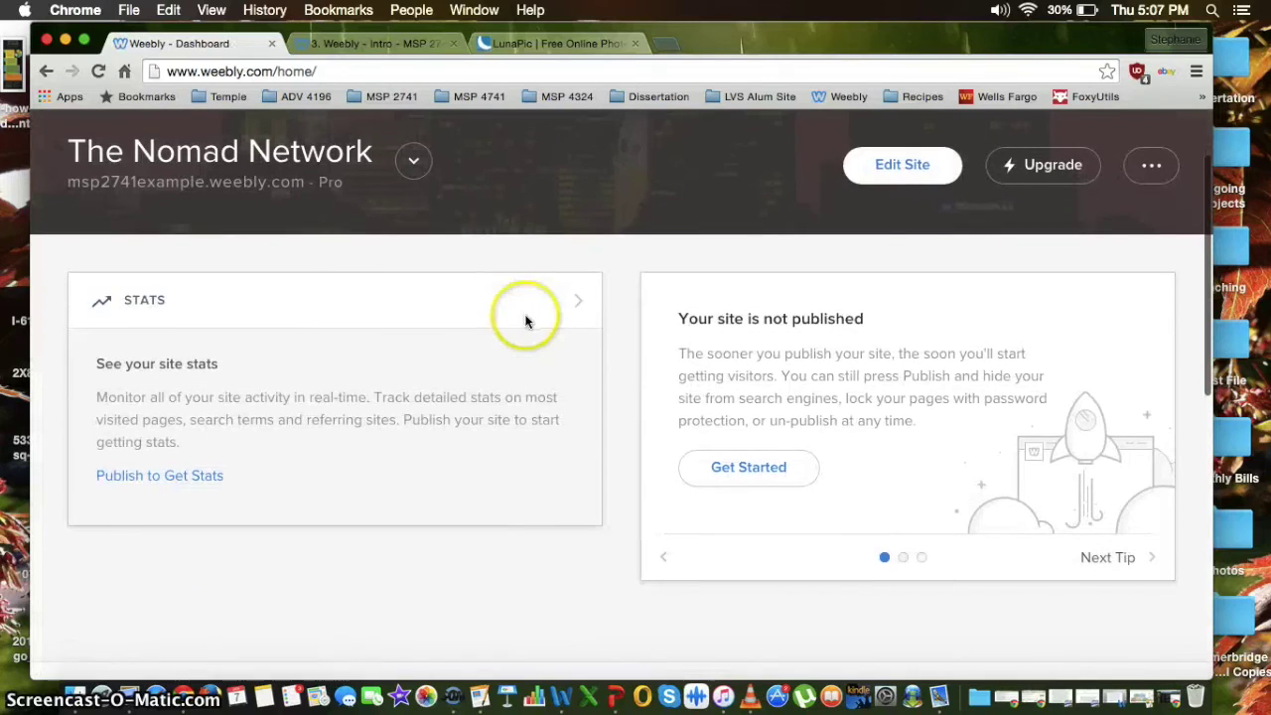
click(411, 159)
scroll(283, 347, up, 3)
scroll(283, 348, up, 5)
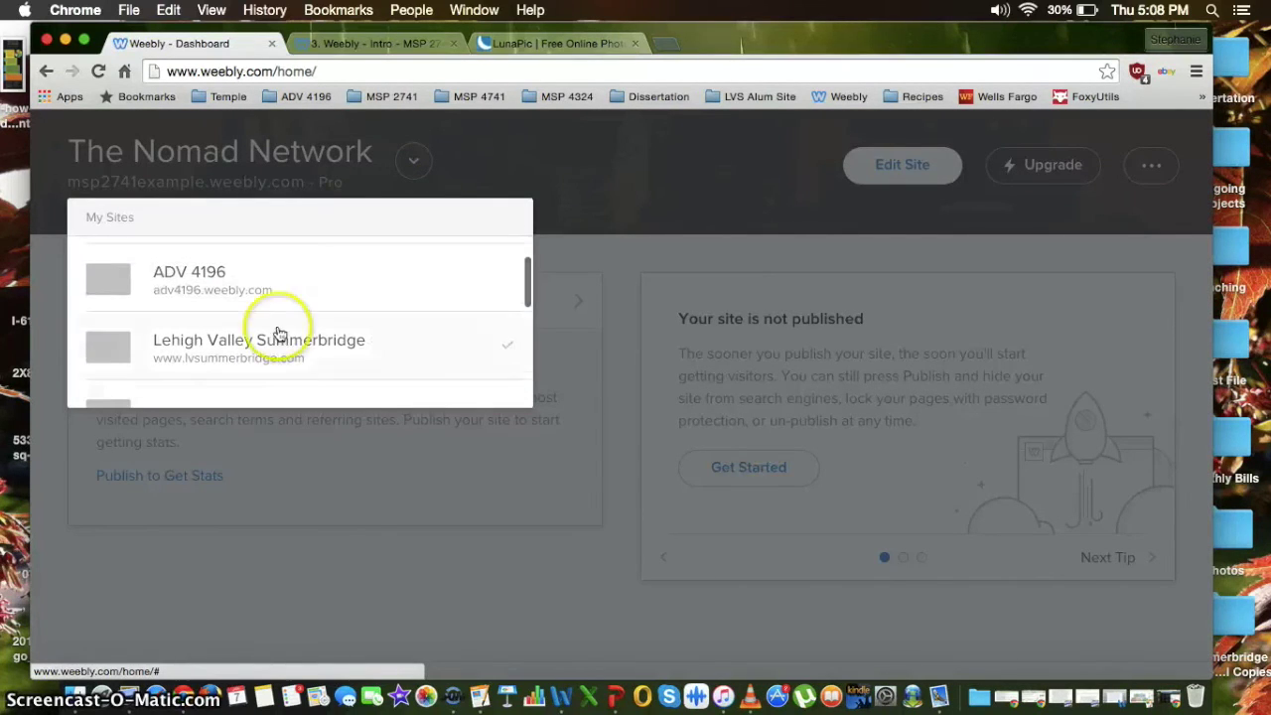
click(258, 341)
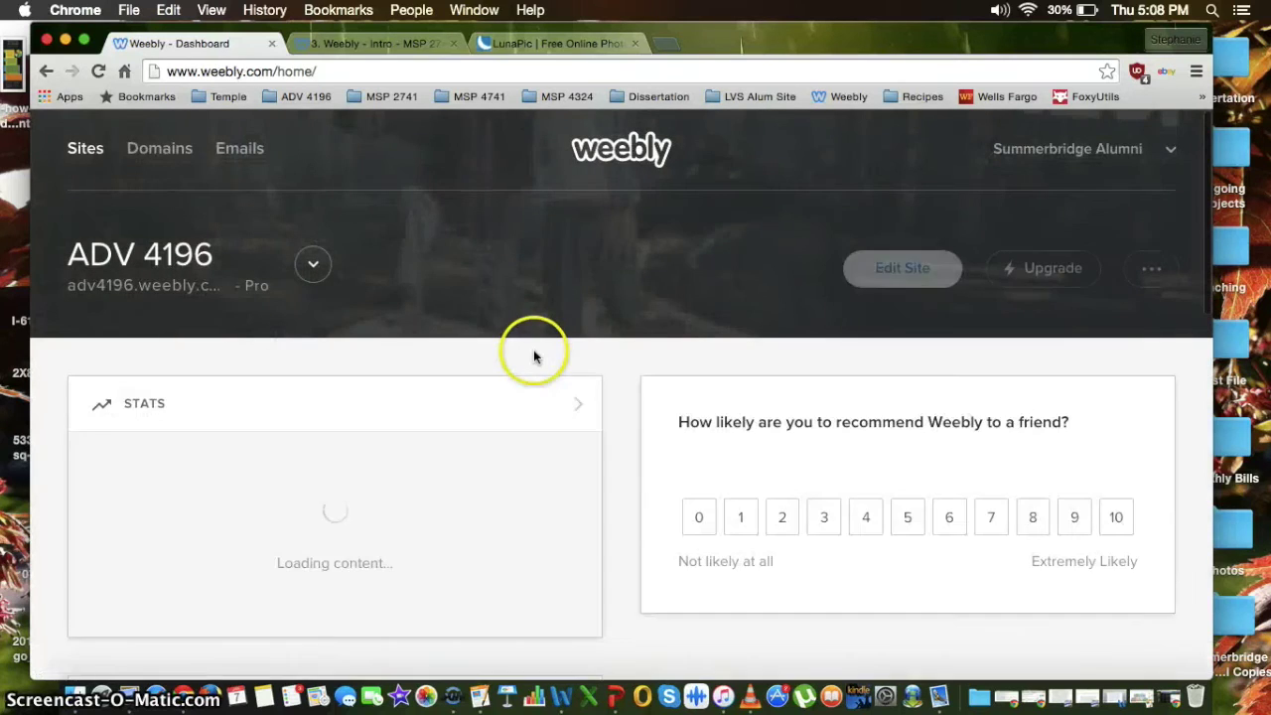
Step: Review the ADV 4196 site's weekly visitor stats and blog comments on its dashboard
scroll(391, 331, down, 3)
scroll(292, 368, down, 2)
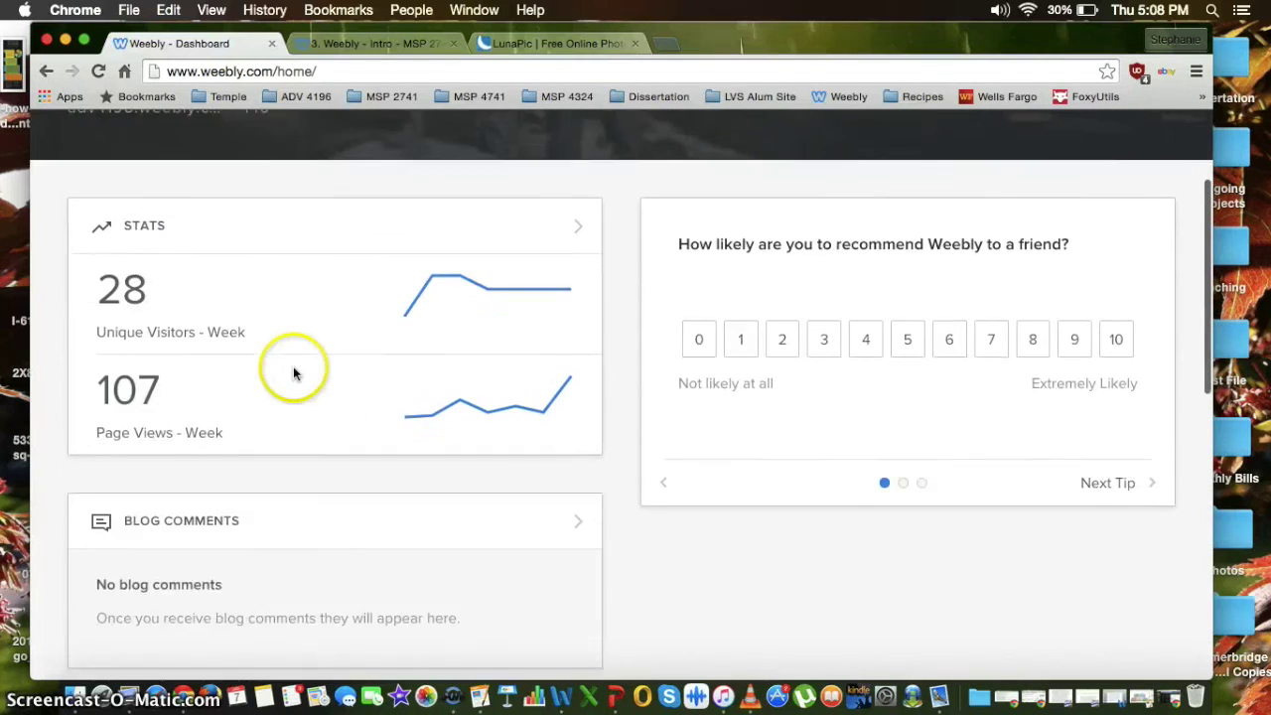
scroll(545, 369, down, 4)
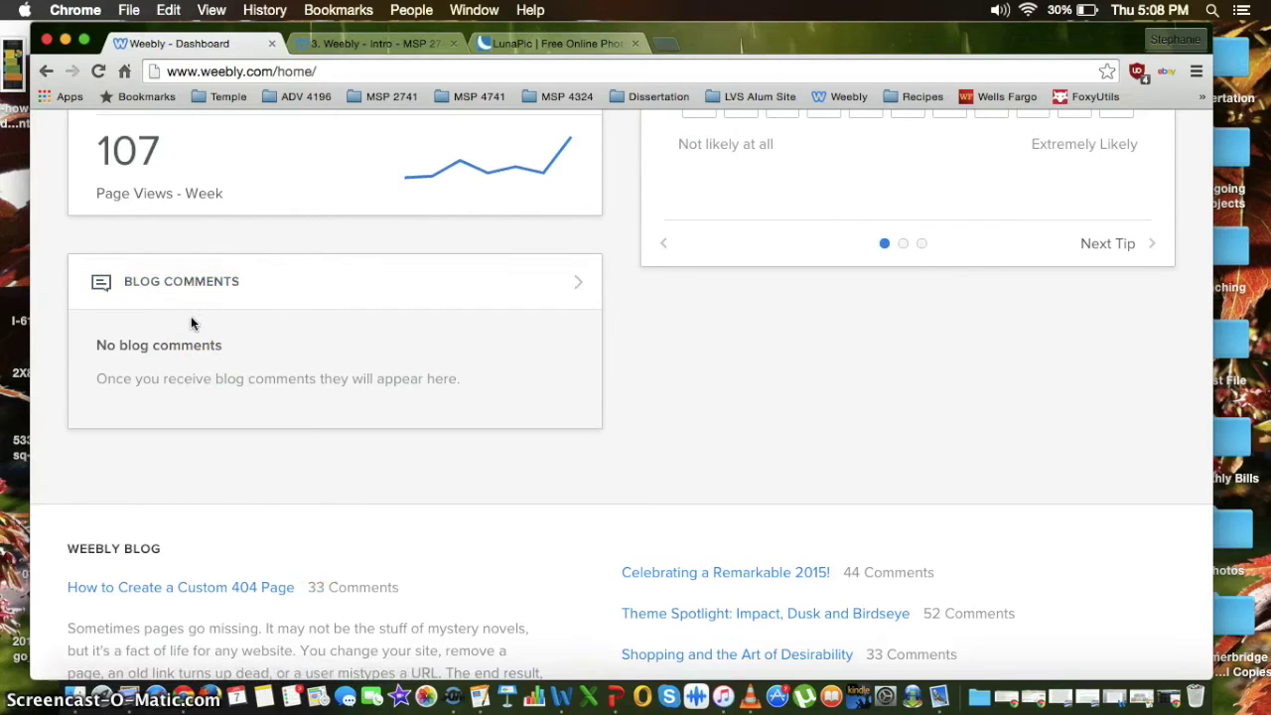
scroll(235, 347, up, 5)
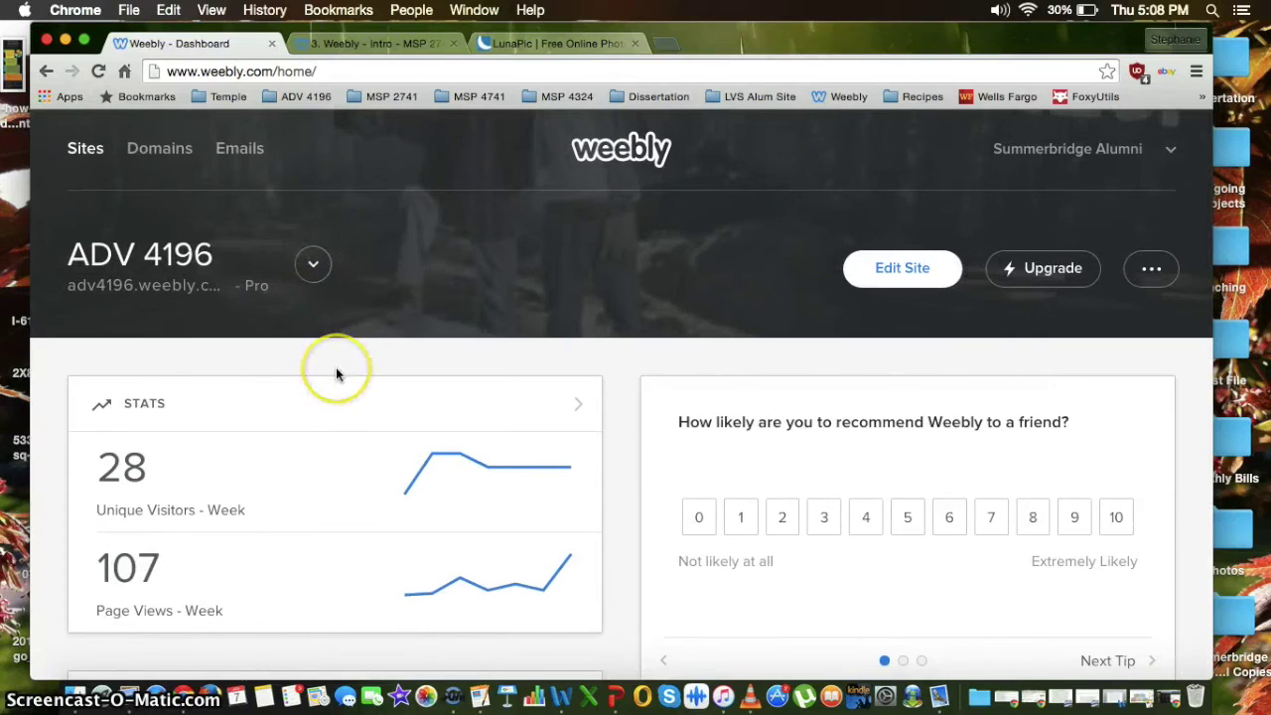
Step: View the ADV 4196 site's extra options for copying or deleting it, leaving both unused
click(1143, 269)
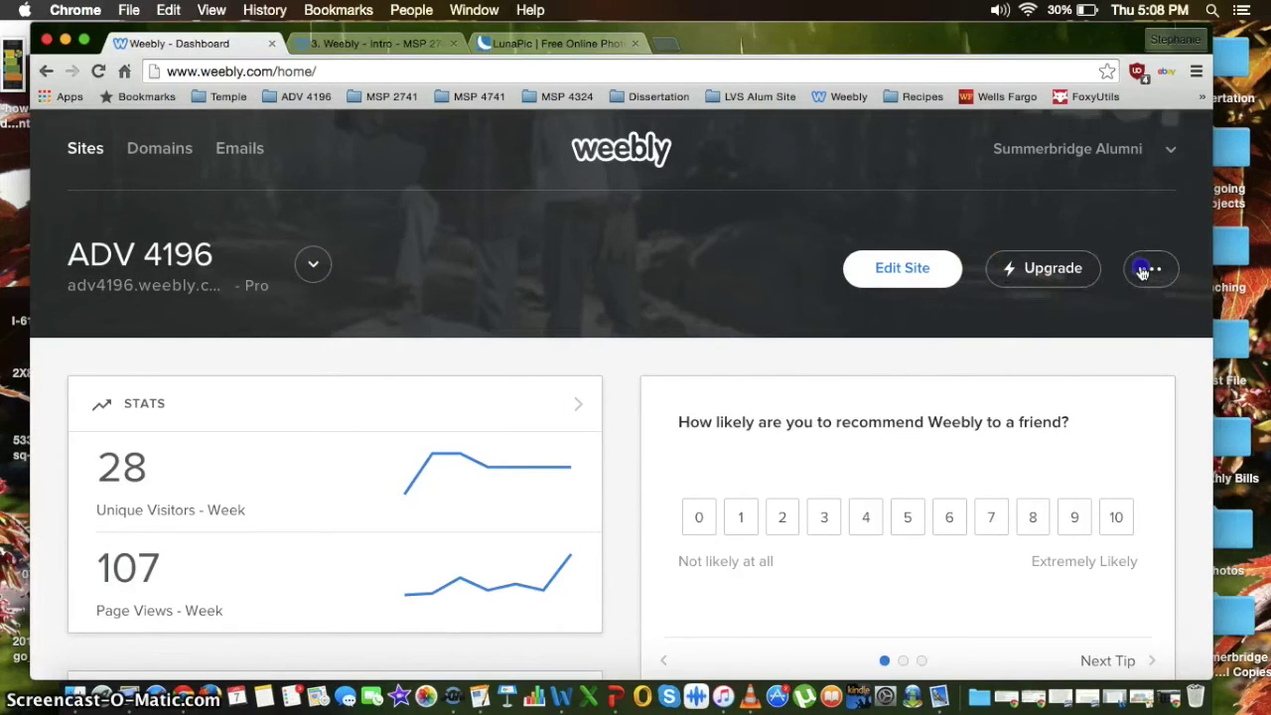
click(1142, 272)
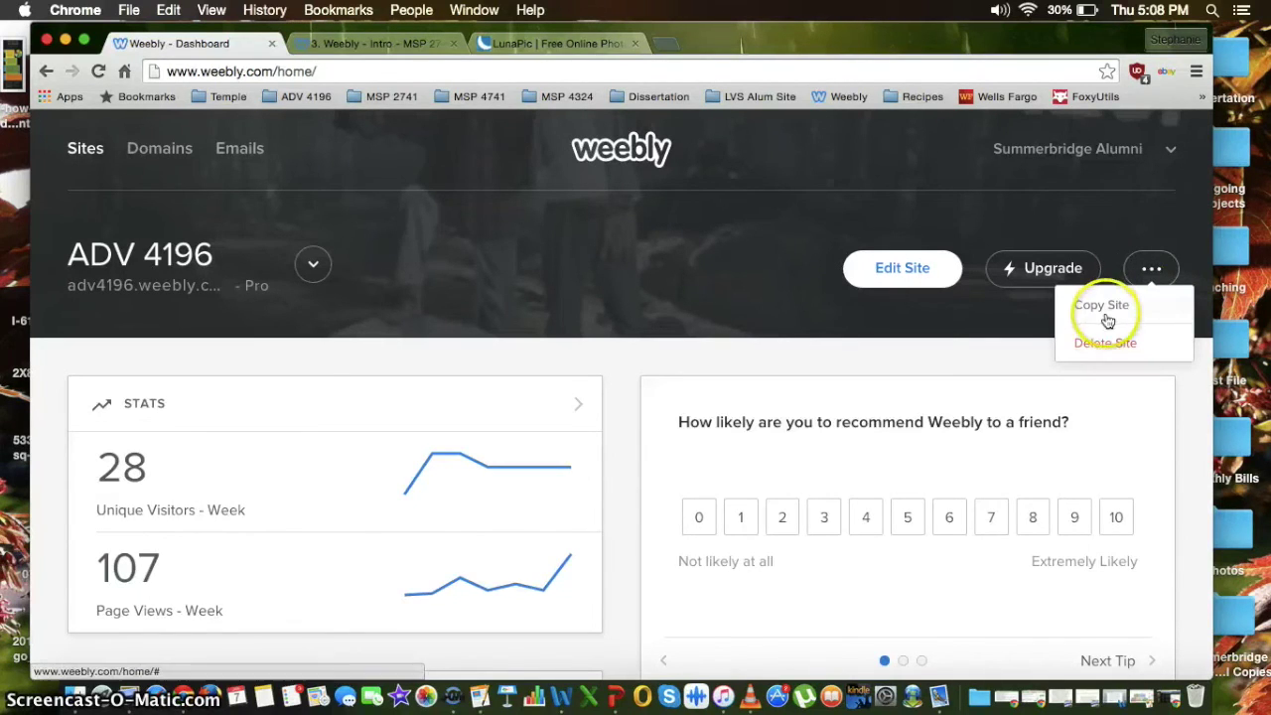
click(1154, 271)
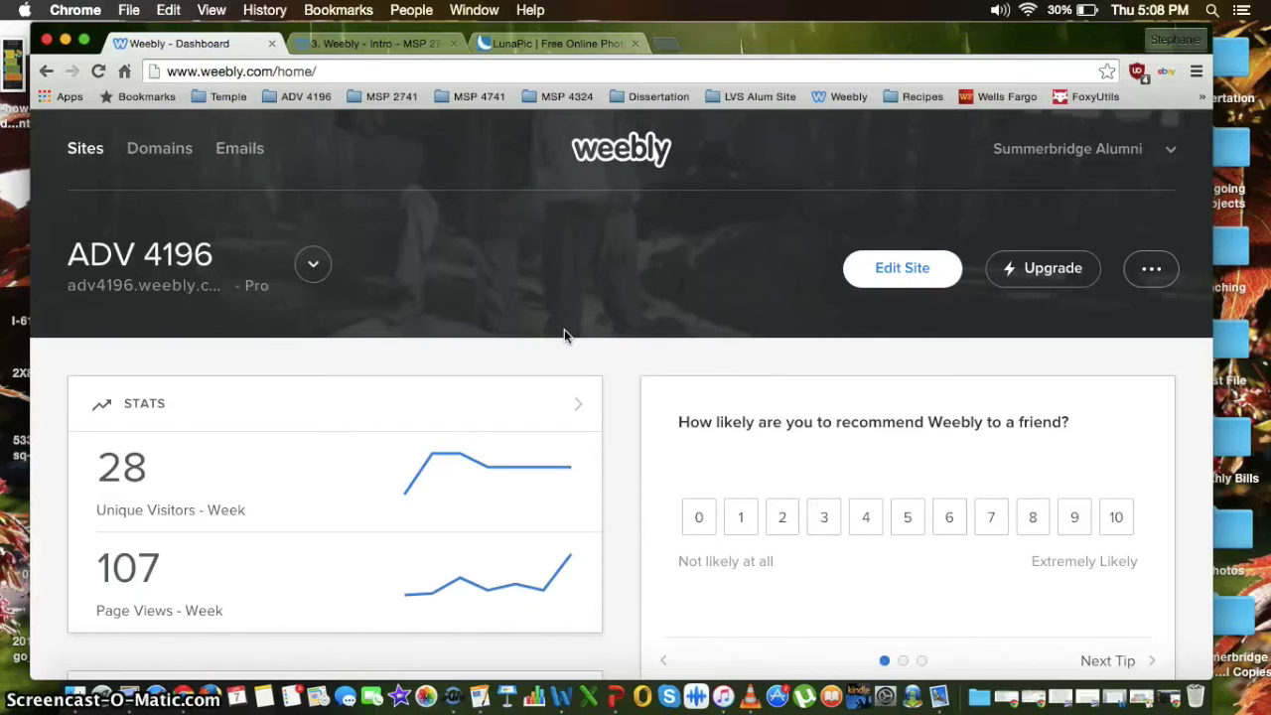
scroll(572, 370, down, 1)
scroll(573, 372, up, 1)
Step: Log out of the Weebly account and reopen the Weebly home page from the bookmarks
click(1079, 156)
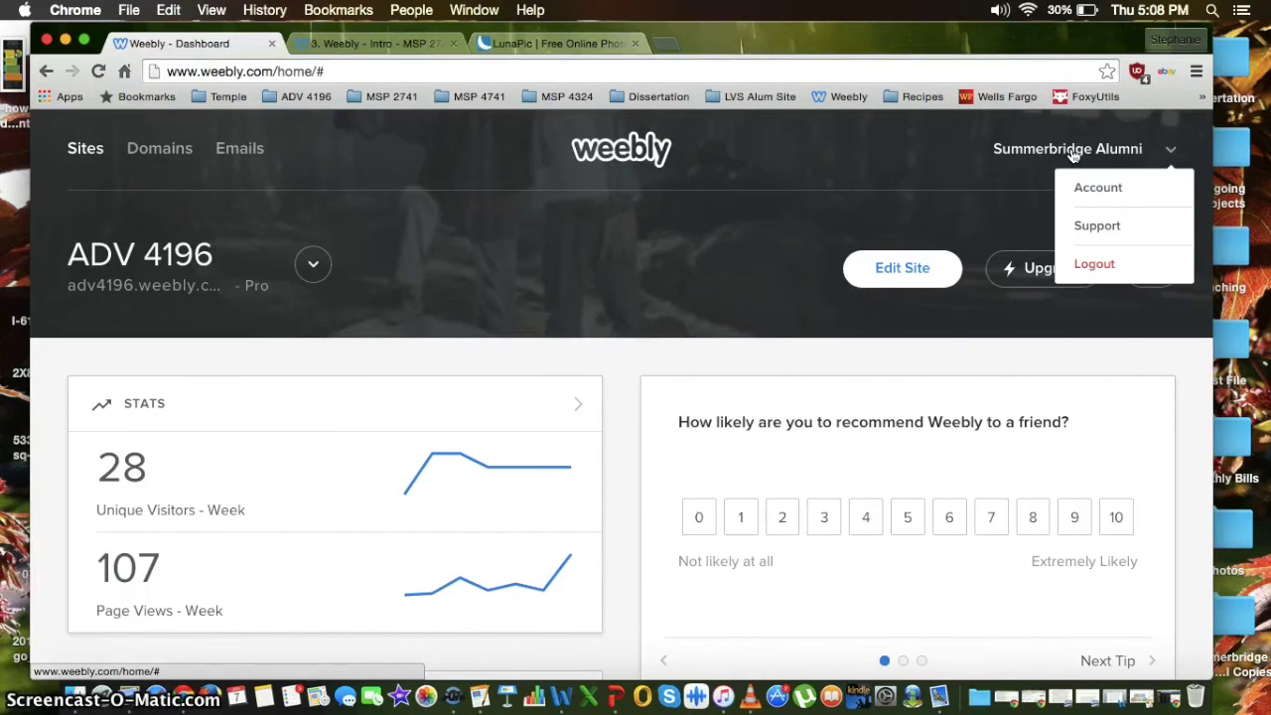
click(1086, 264)
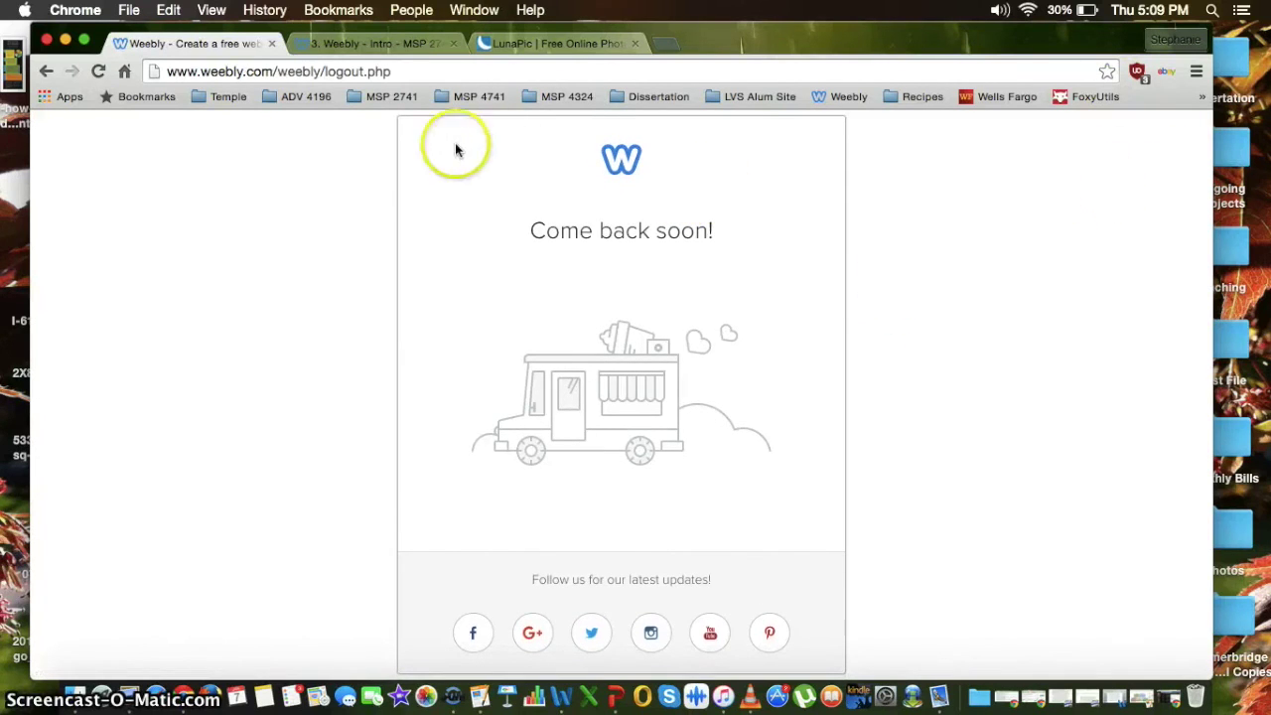
click(840, 95)
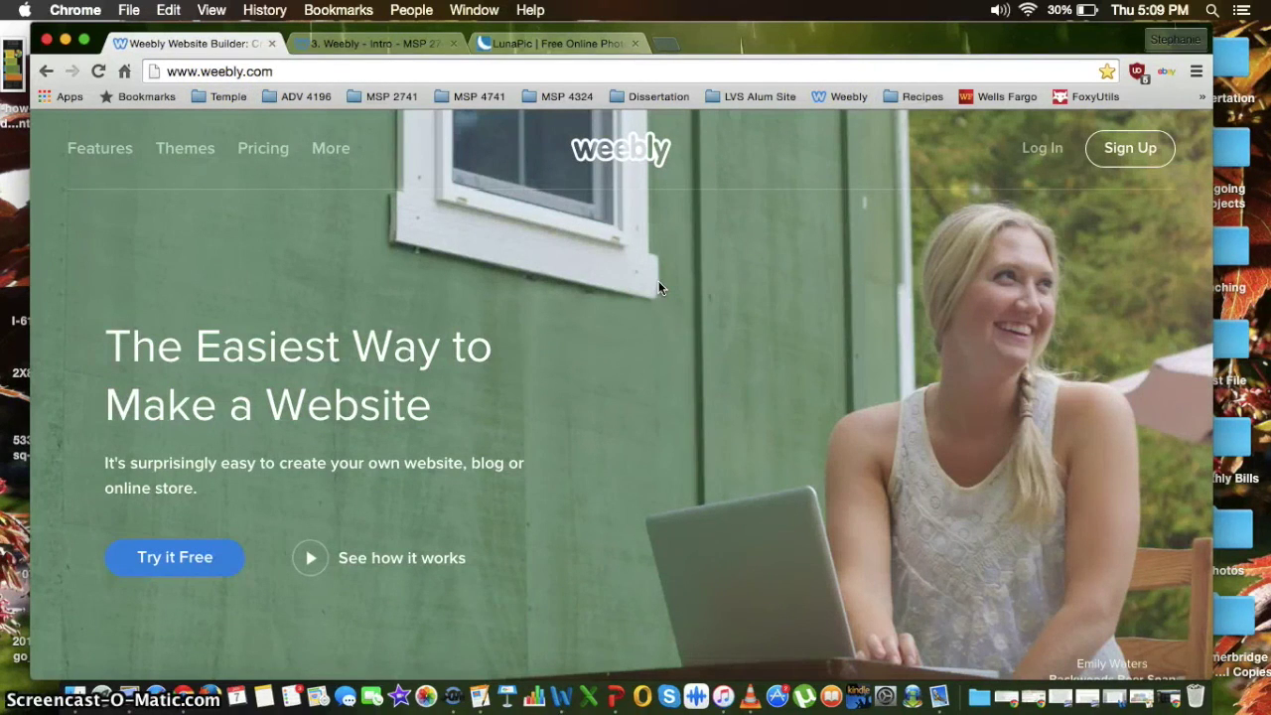
Step: Open Weebly's Support Center and look through its help article topics and search field
click(333, 148)
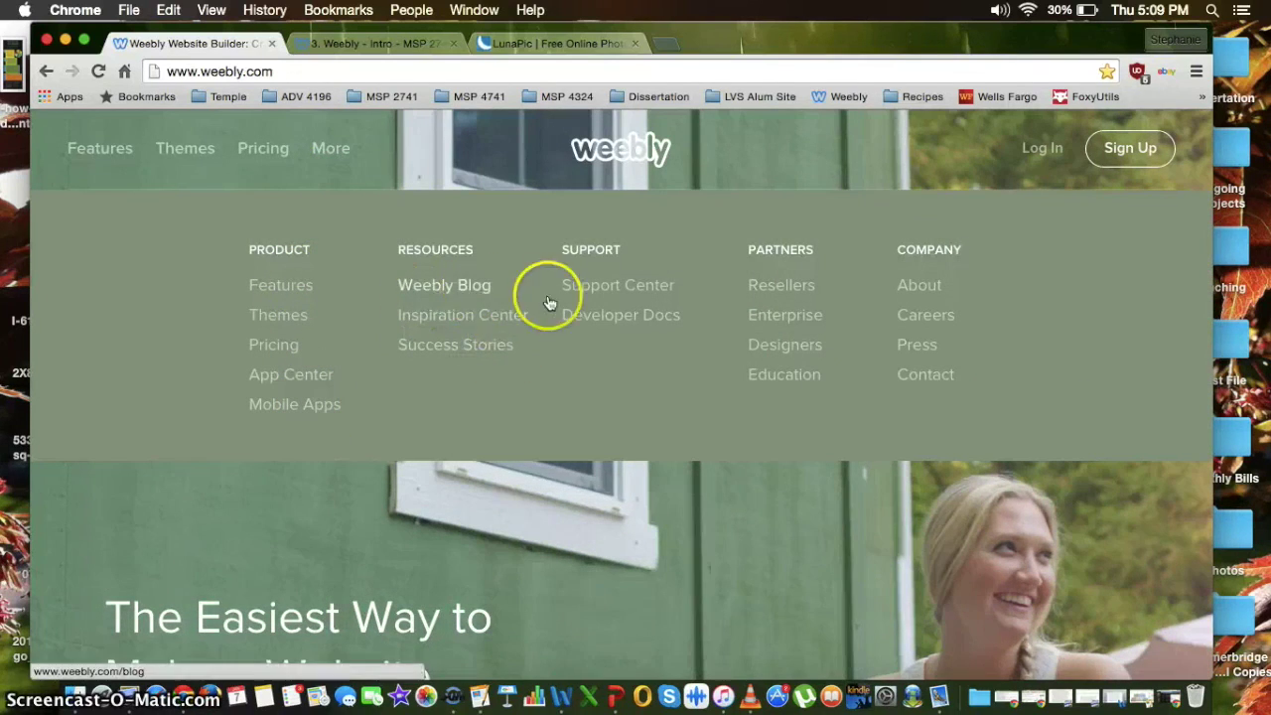
click(594, 291)
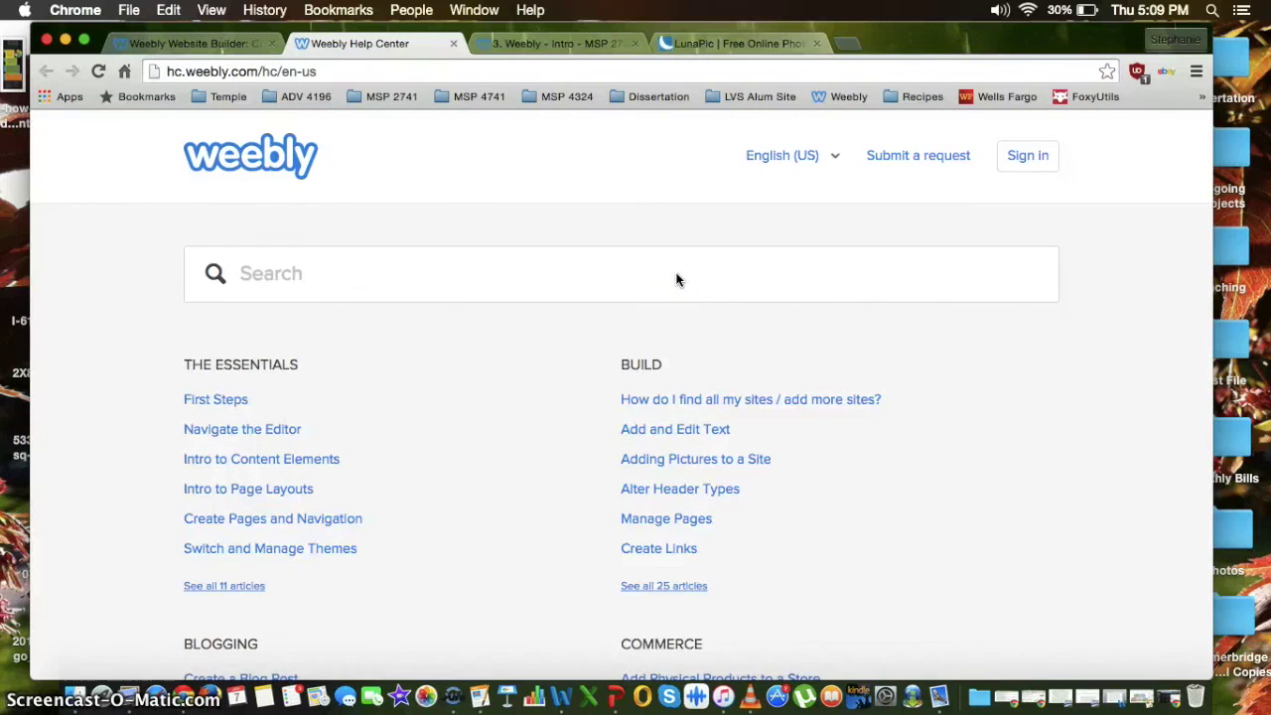
scroll(851, 275, down, 10)
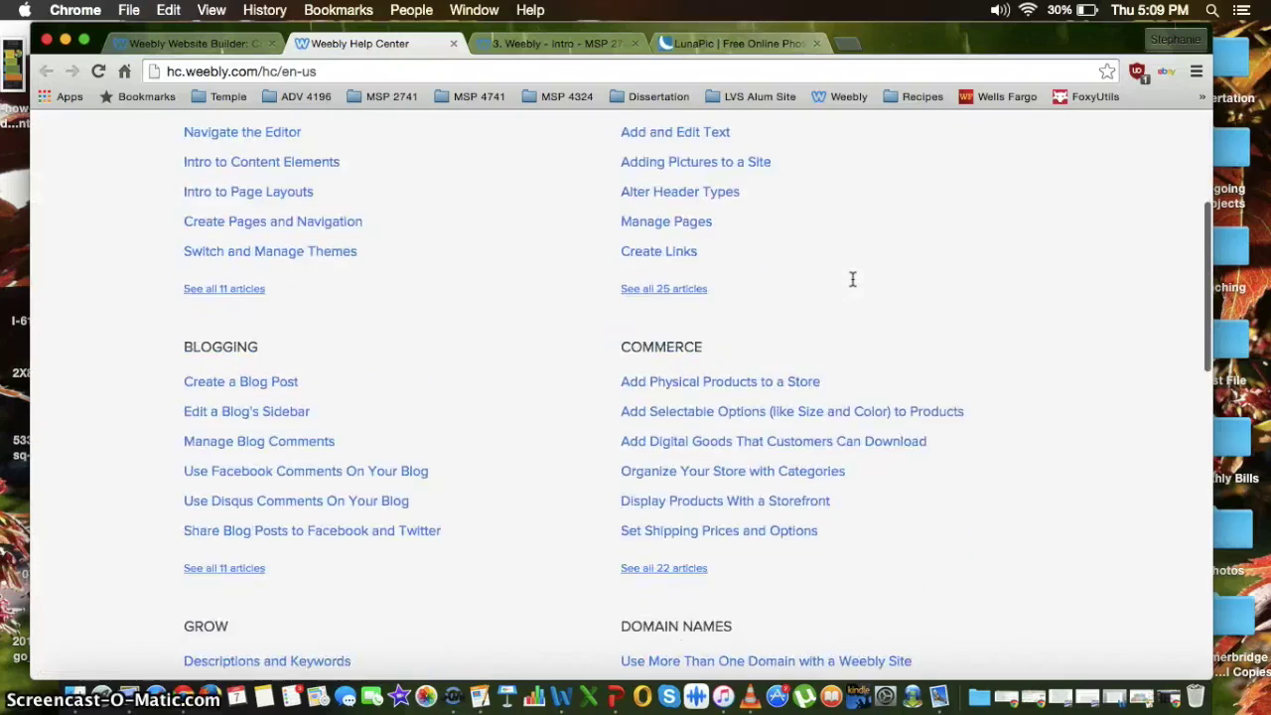
scroll(851, 280, down, 17)
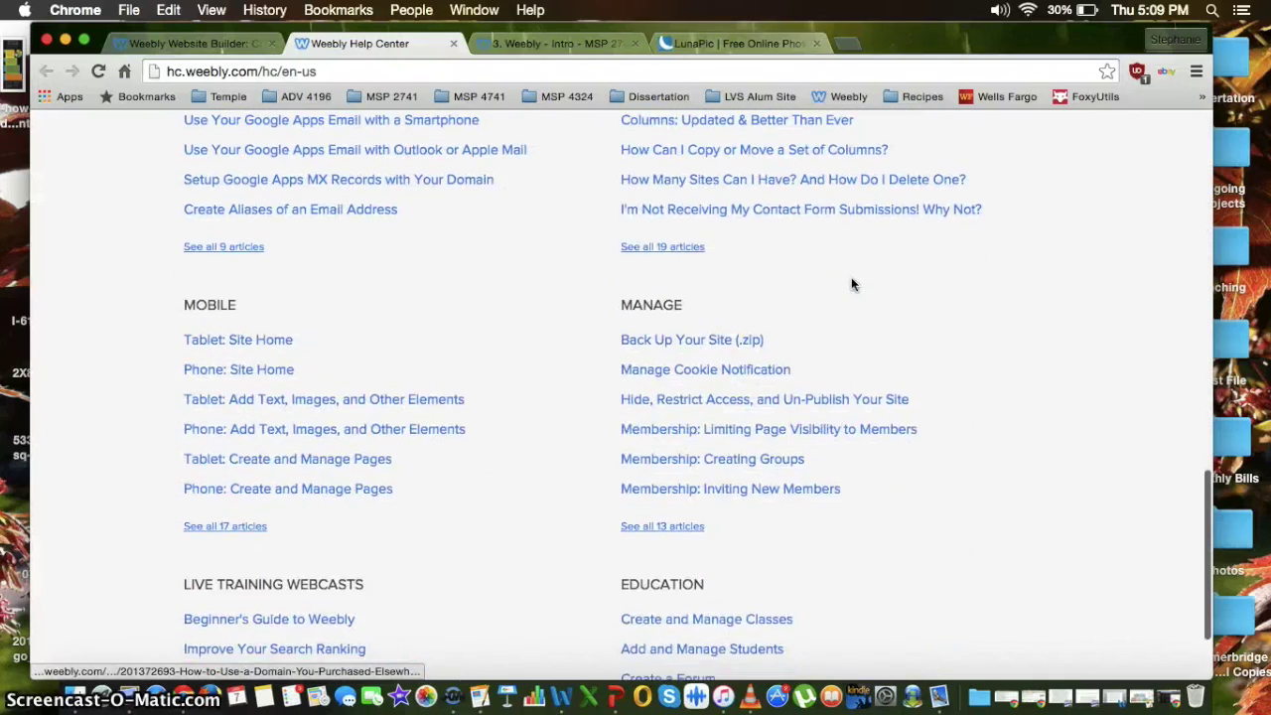
scroll(851, 281, up, 20)
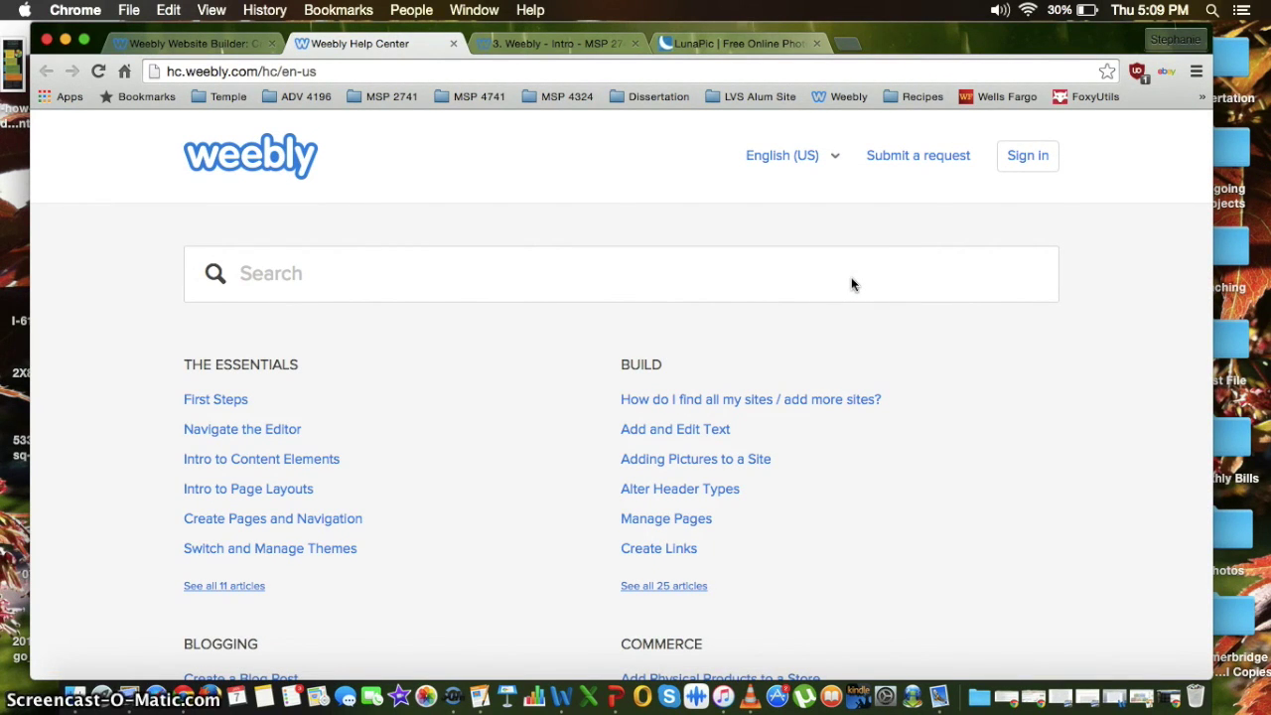
click(403, 261)
scroll(404, 258, down, 1)
scroll(405, 257, up, 1)
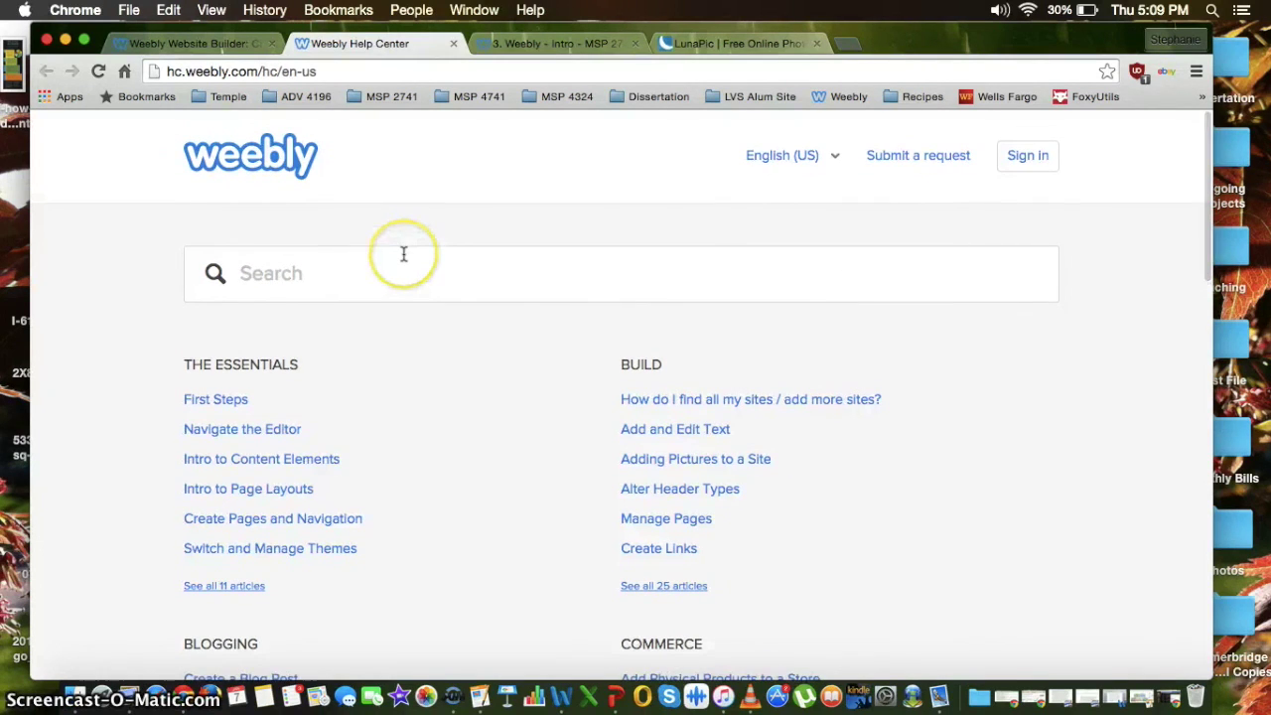
Step: Return to the Weebly home page in its browser tab and collapse the expanded list of site links
click(204, 45)
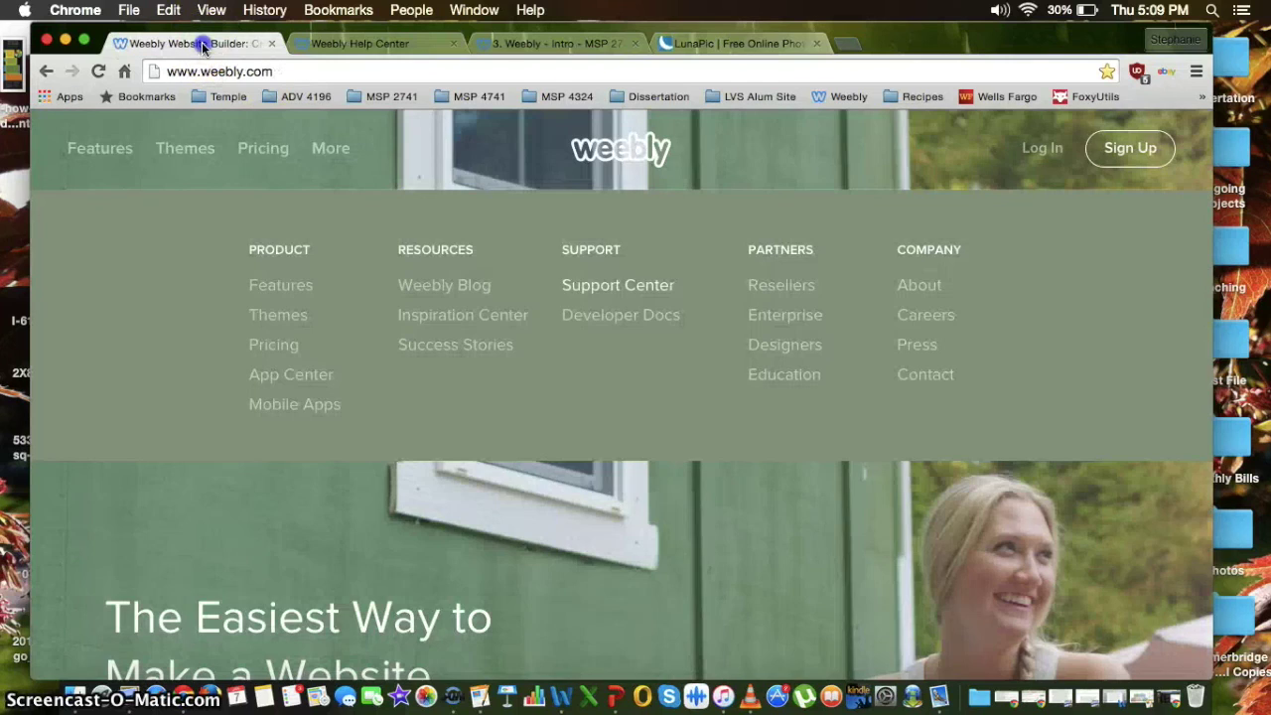
click(592, 511)
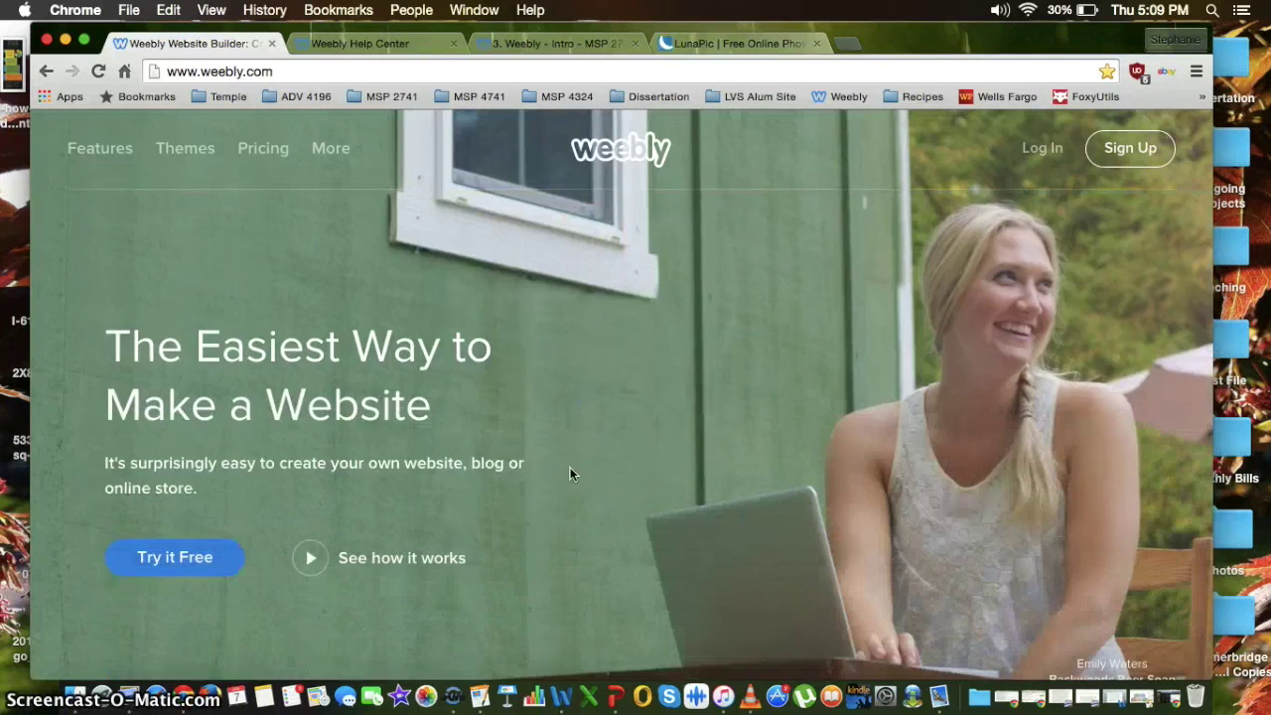